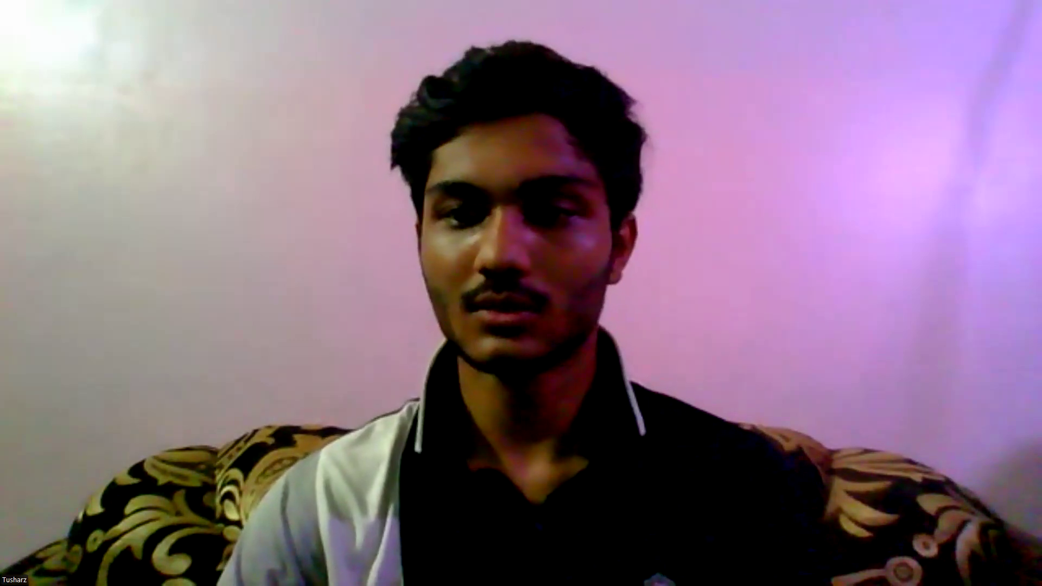
Leave Zoom's full-screen meeting view to reveal the WhatsApp group chat.
{"action": "key", "text": "alt+Tab"}
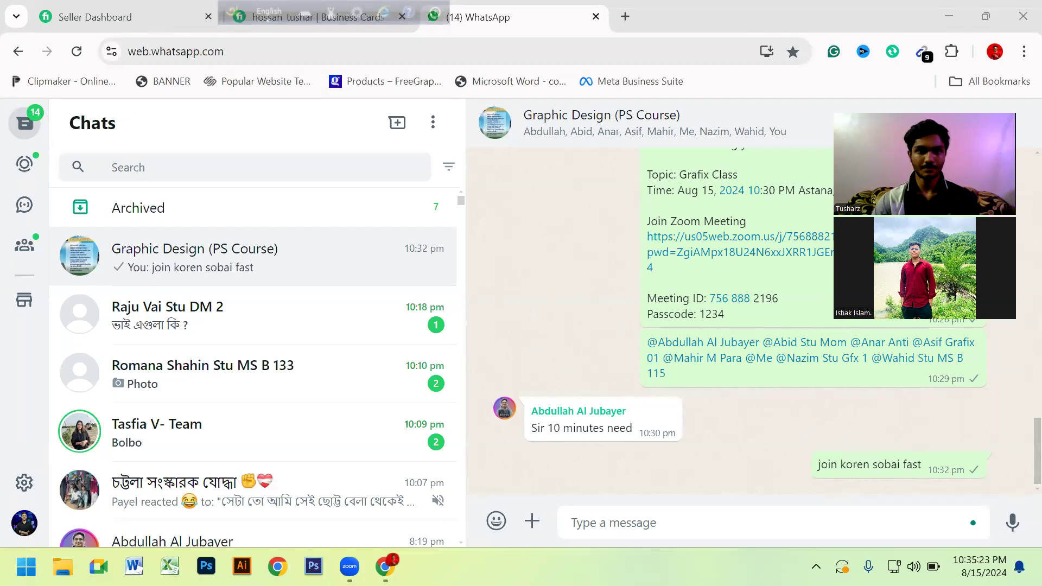
Focus the WhatsApp browser window, then minimise it to reveal Photoshop's Home screen.
{"action": "left_click", "coordinate": [595, 202]}
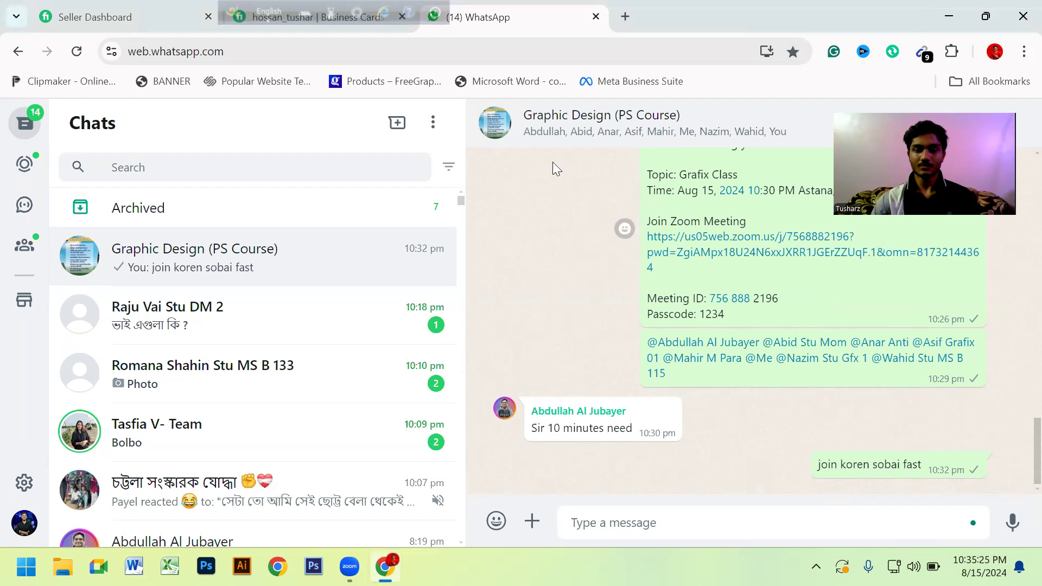
{"action": "key", "text": "super+d"}
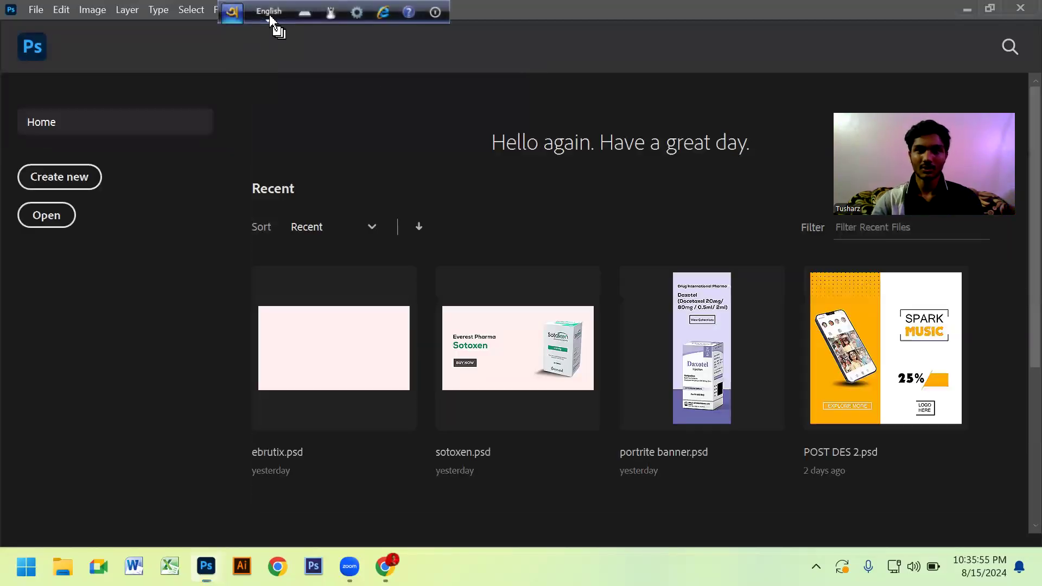
Start a new document and create it with the 2000 × 2000 px, 300 ppi preset.
{"action": "left_click", "coordinate": [61, 177]}
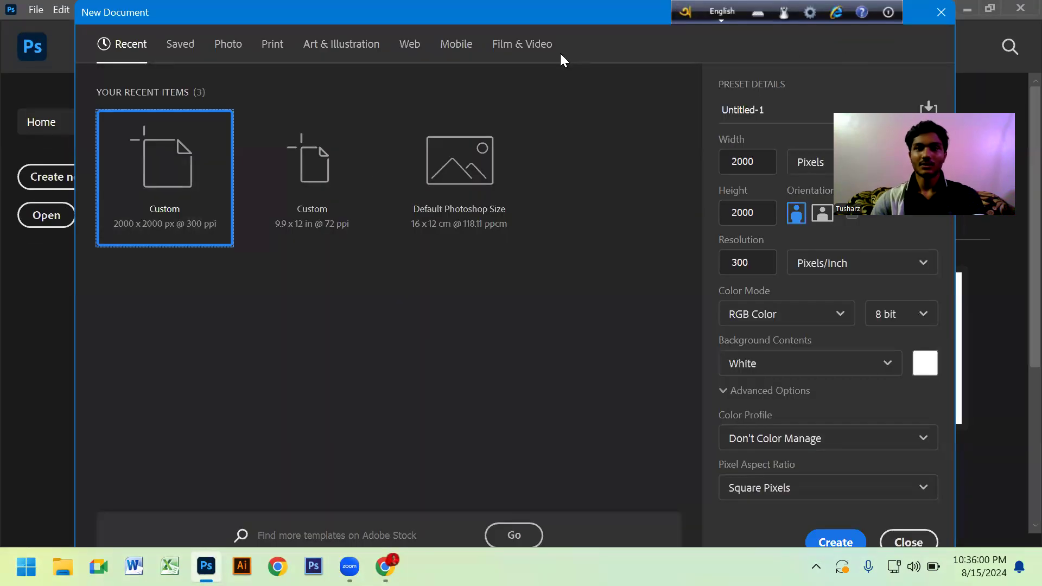
{"action": "left_click_drag", "start_coordinate": [614, 16], "coordinate": [391, 102]}
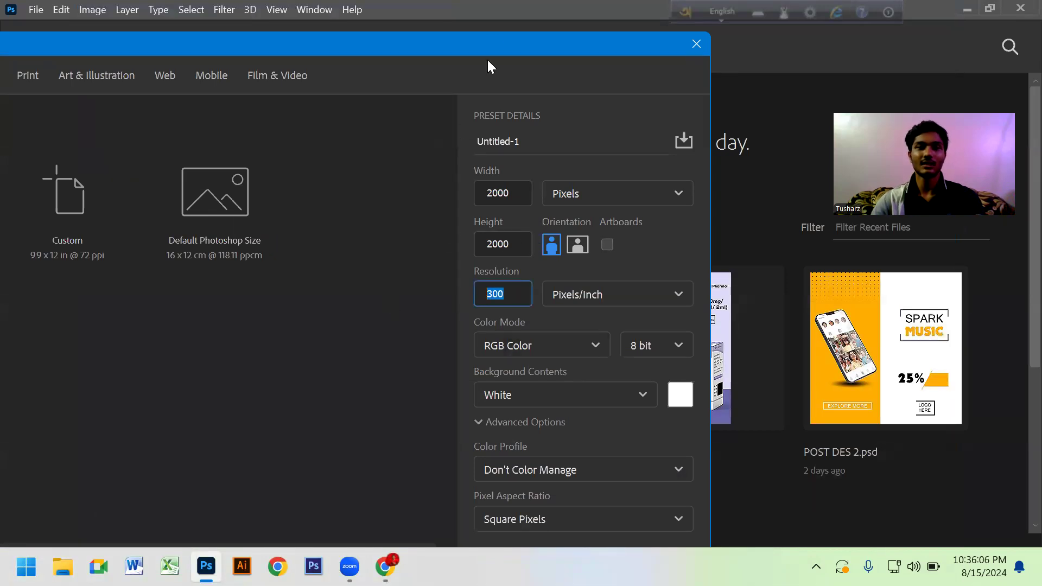
{"action": "left_click_drag", "start_coordinate": [494, 36], "coordinate": [508, 9]}
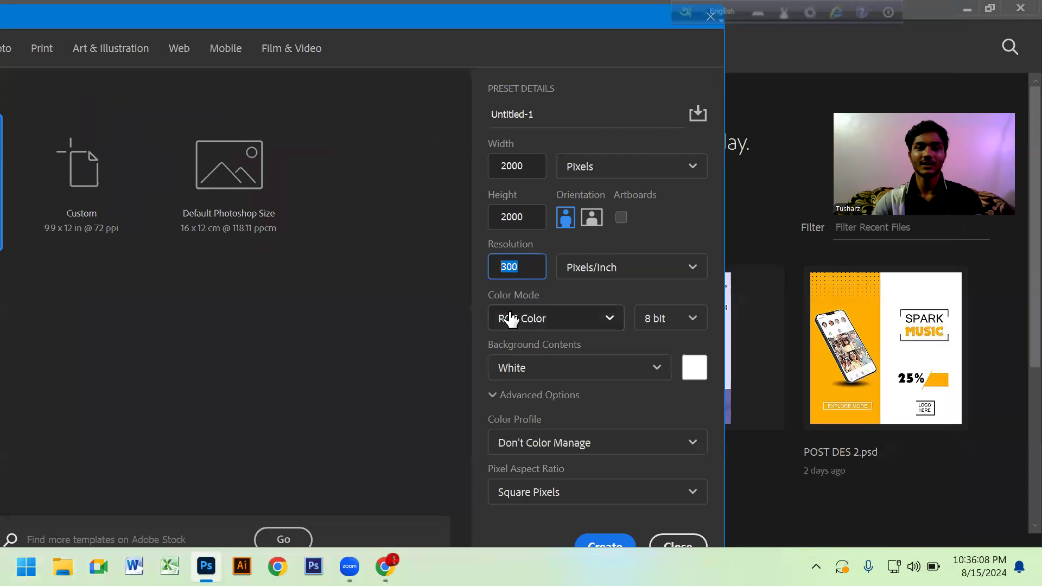
{"action": "left_click", "coordinate": [603, 544]}
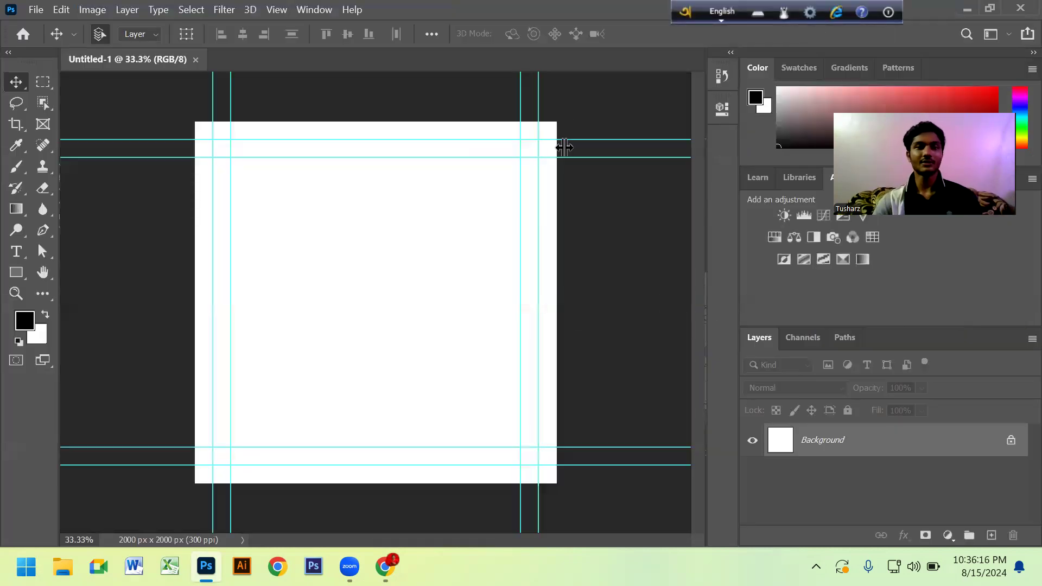
Drag all horizontal and vertical guides off the canvas, then zoom to show the whole canvas.
{"action": "scroll", "coordinate": [396, 259], "scroll_direction": "down", "scroll_amount": 1}
{"action": "left_click_drag", "start_coordinate": [152, 172], "coordinate": [162, 27]}
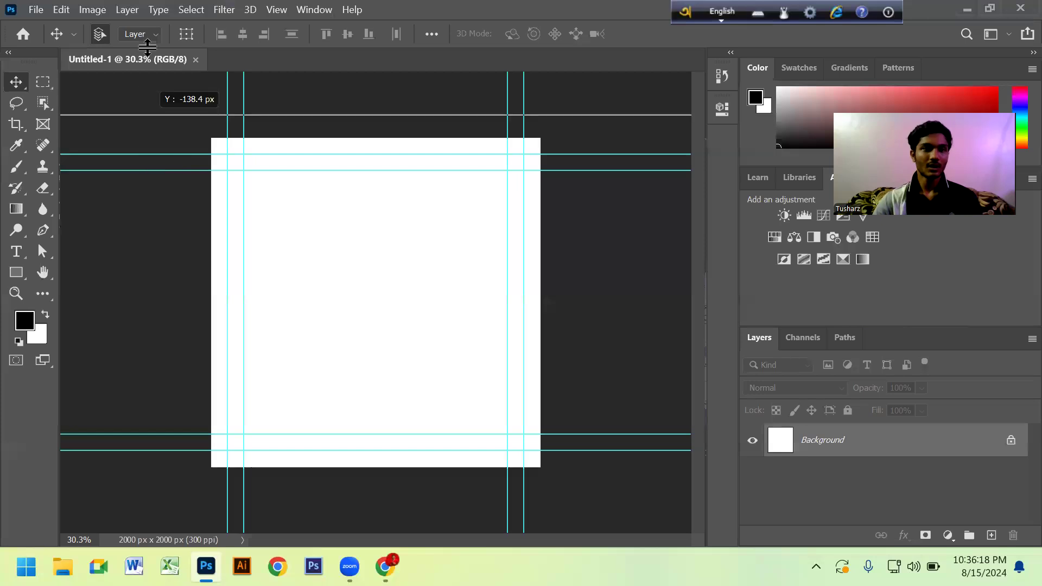
{"action": "left_click_drag", "start_coordinate": [162, 121], "coordinate": [91, 107]}
{"action": "mouse_move", "coordinate": [227, 120]}
{"action": "left_mouse_down"}
{"action": "mouse_move", "coordinate": [521, 122]}
{"action": "mouse_move", "coordinate": [503, 124]}
{"action": "mouse_move", "coordinate": [541, 133]}
{"action": "left_mouse_up"}
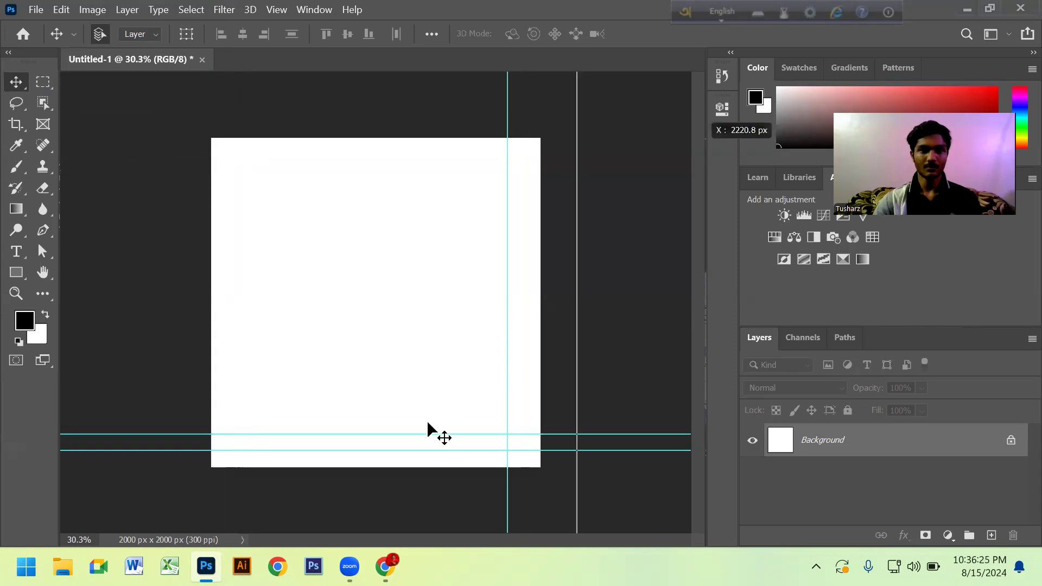
{"action": "left_click_drag", "start_coordinate": [708, 126], "coordinate": [711, 130]}
{"action": "left_click_drag", "start_coordinate": [428, 434], "coordinate": [428, 545]}
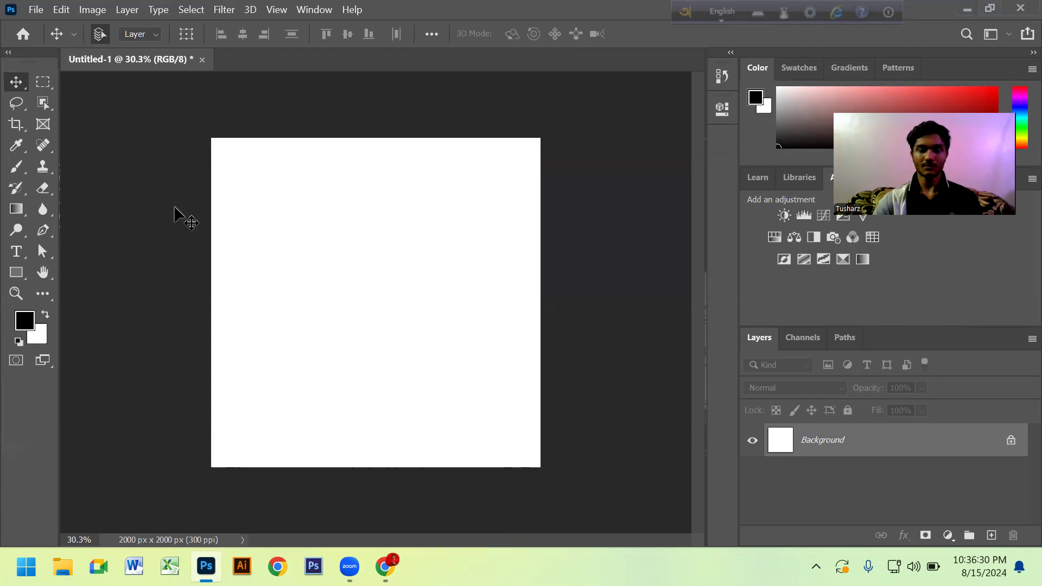
{"action": "key", "text": "ctrl+plus"}
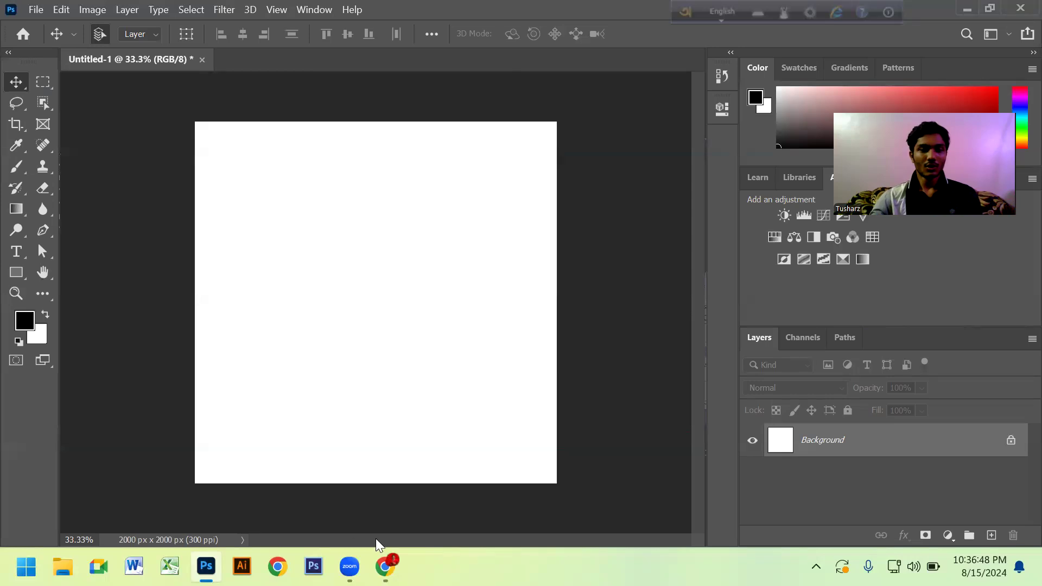
Show the desktop and open POST DES 2.psd in Photoshop.
{"action": "key", "text": "super+d"}
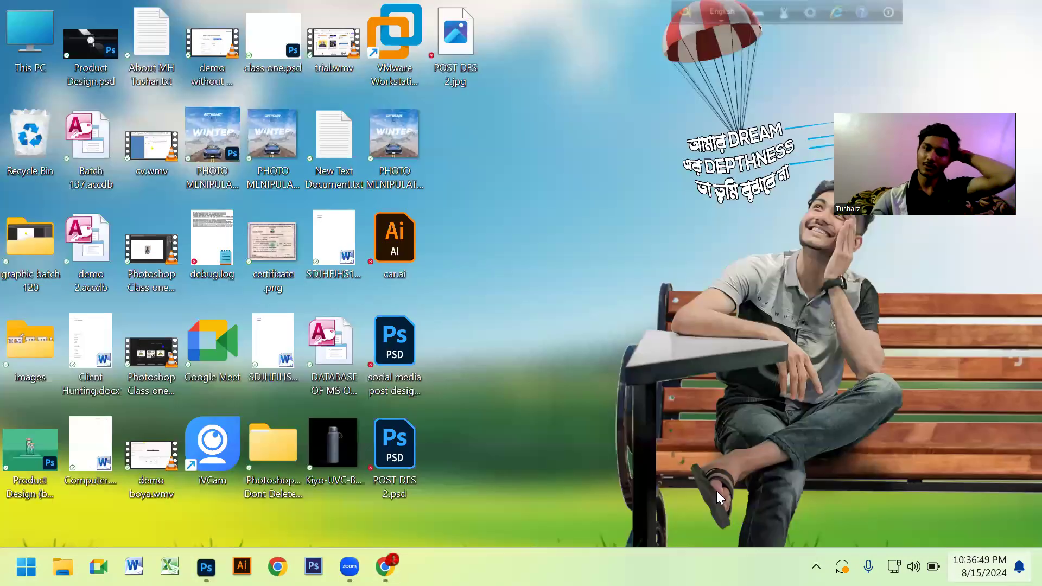
{"action": "left_click", "coordinate": [401, 340]}
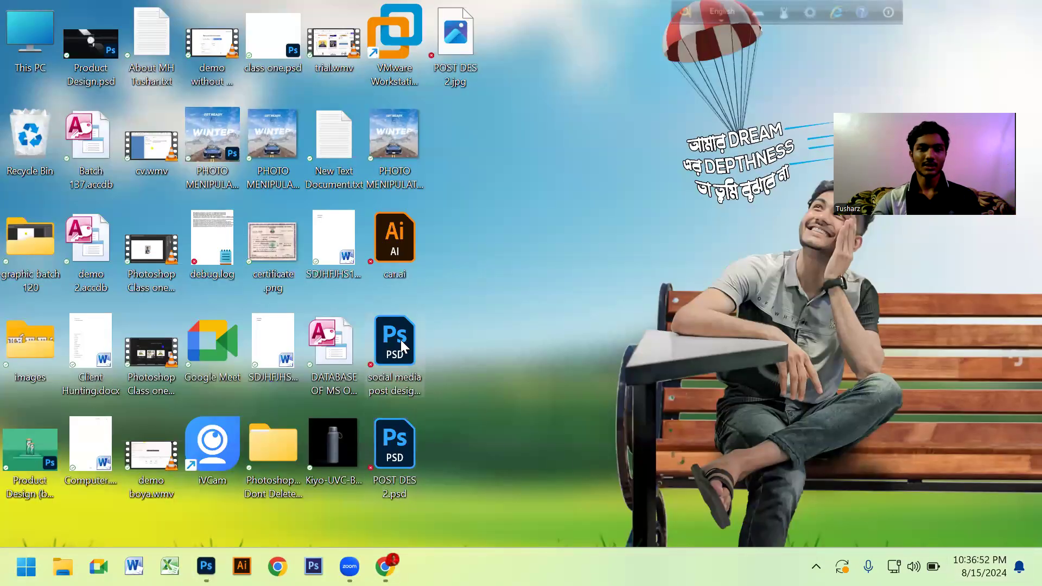
{"action": "double_click", "coordinate": [404, 456]}
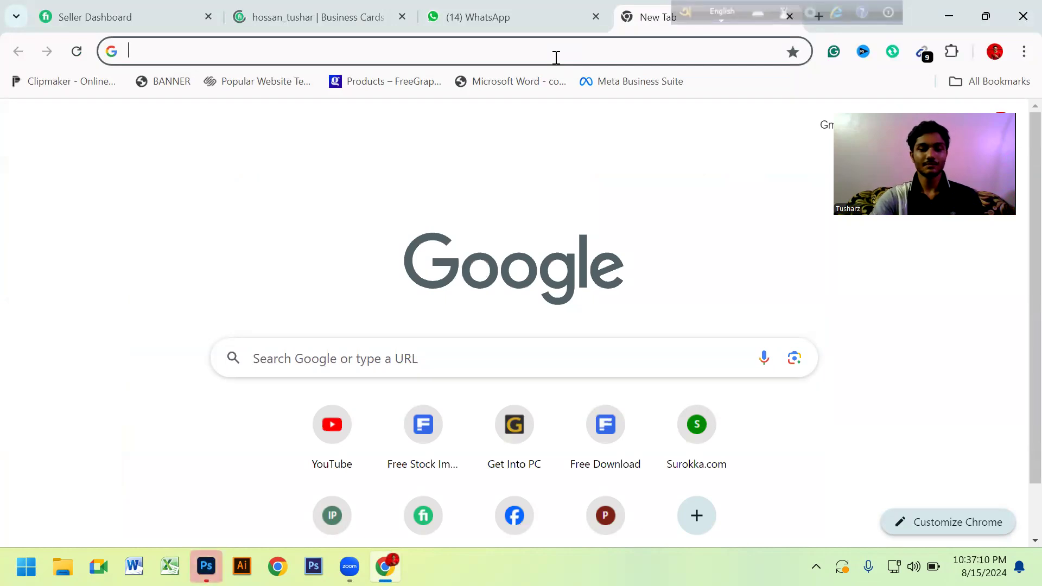
Search Google for 'instagram screenshot' and switch to image results.
{"action": "type", "text": "insta"}
{"action": "key", "text": "Right"}
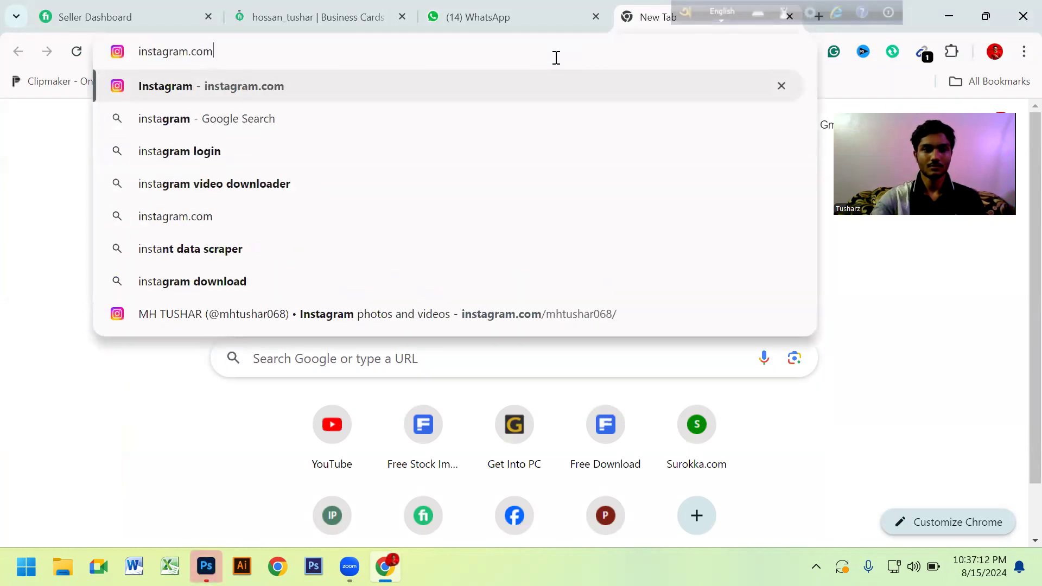
{"action": "key", "text": "BackSpace"}
{"action": "key", "text": "BackSpace"}
{"action": "key", "text": "BackSpace"}
{"action": "key", "text": "BackSpace"}
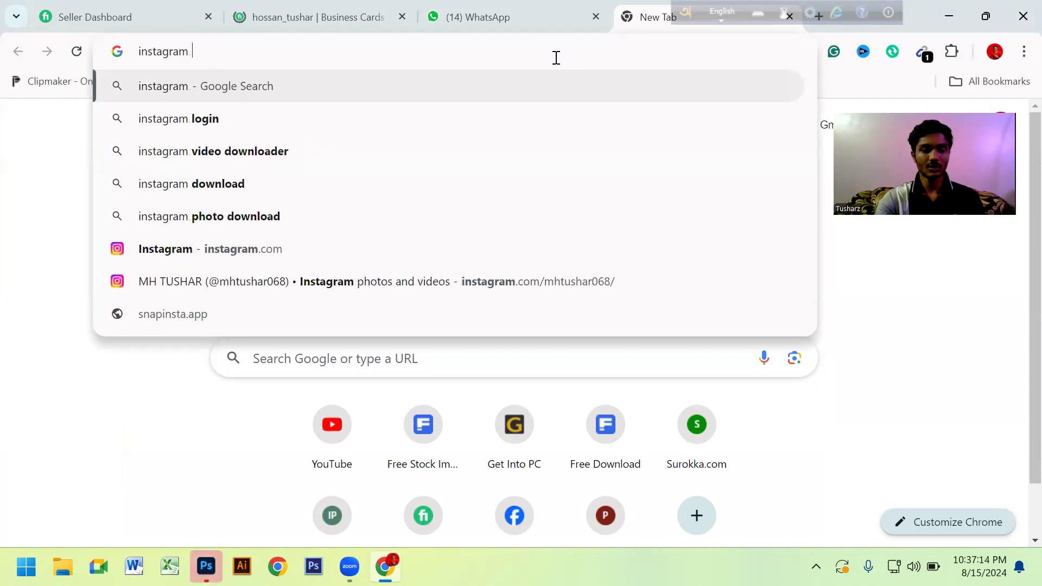
{"action": "type", "text": "sc"}
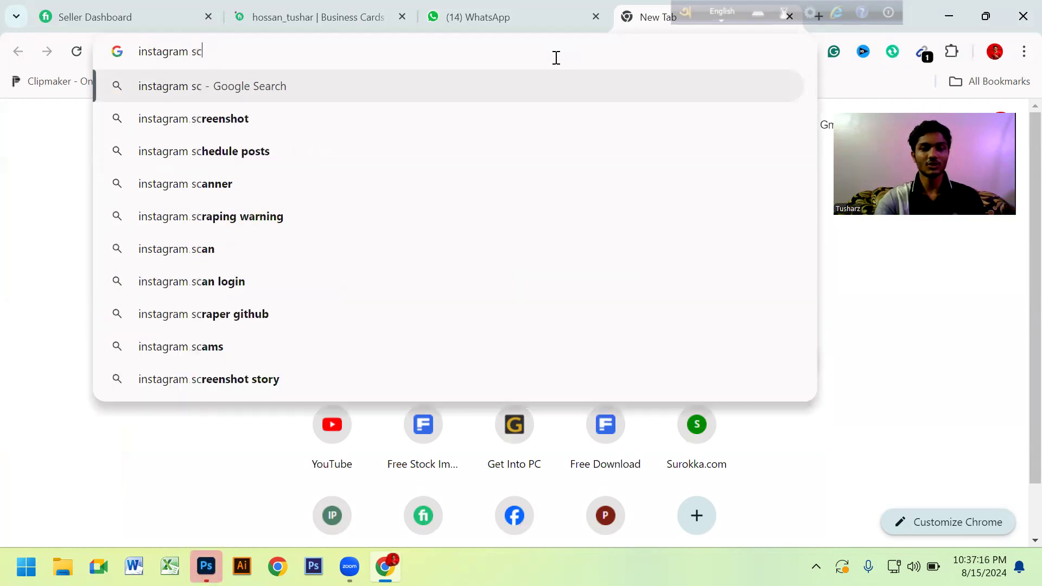
{"action": "type", "text": "ree"}
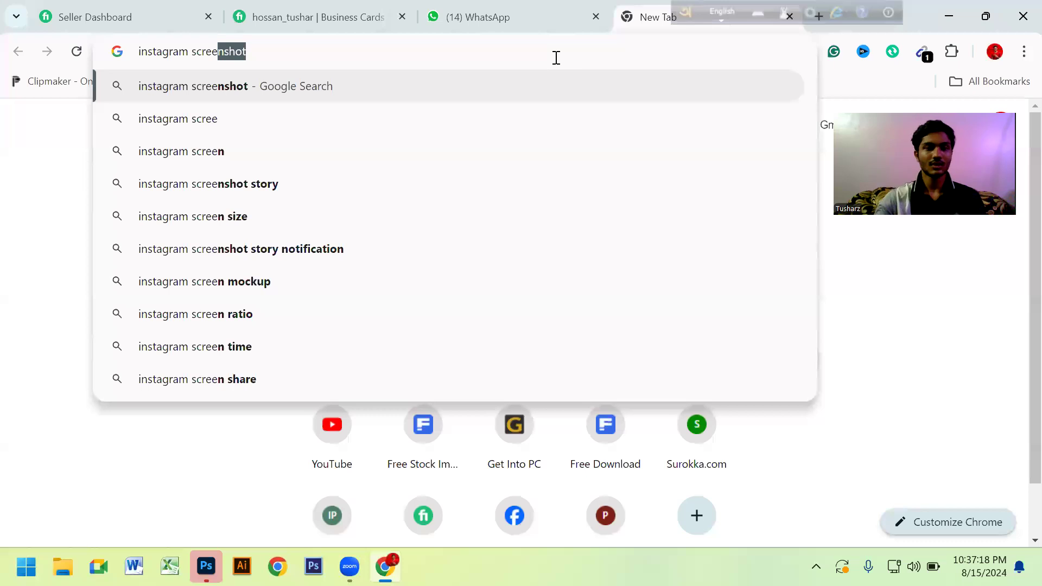
{"action": "key", "text": "Return"}
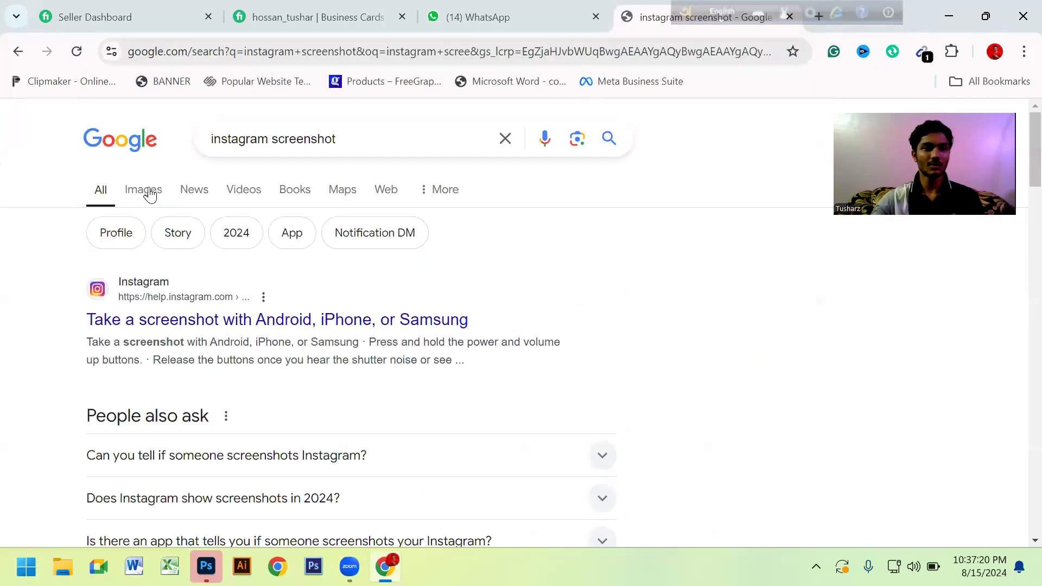
{"action": "left_click", "coordinate": [150, 194]}
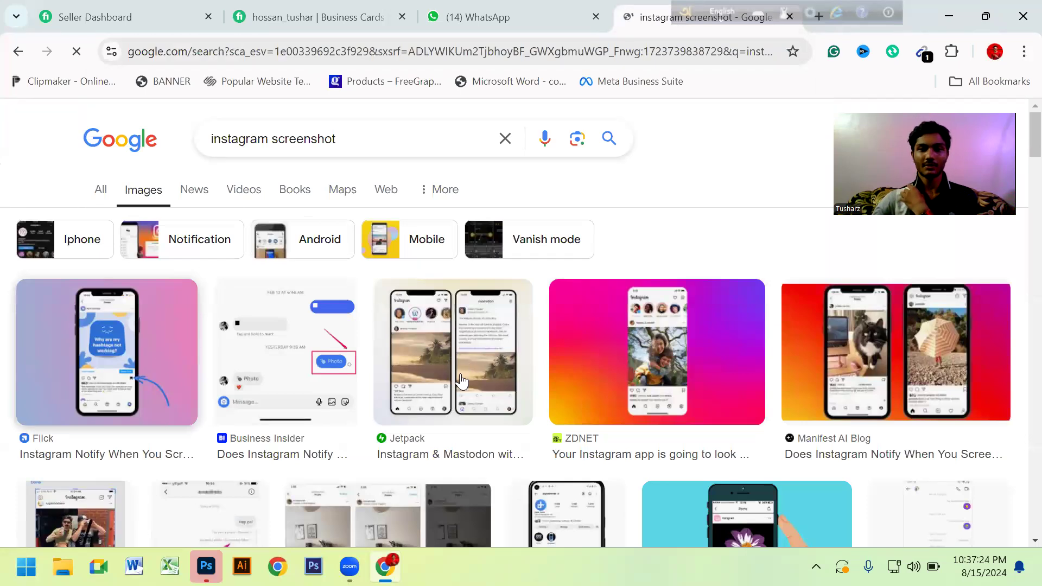
Browse the image results and look over The Verge's image preview.
{"action": "scroll", "coordinate": [690, 368], "scroll_direction": "down", "scroll_amount": 1}
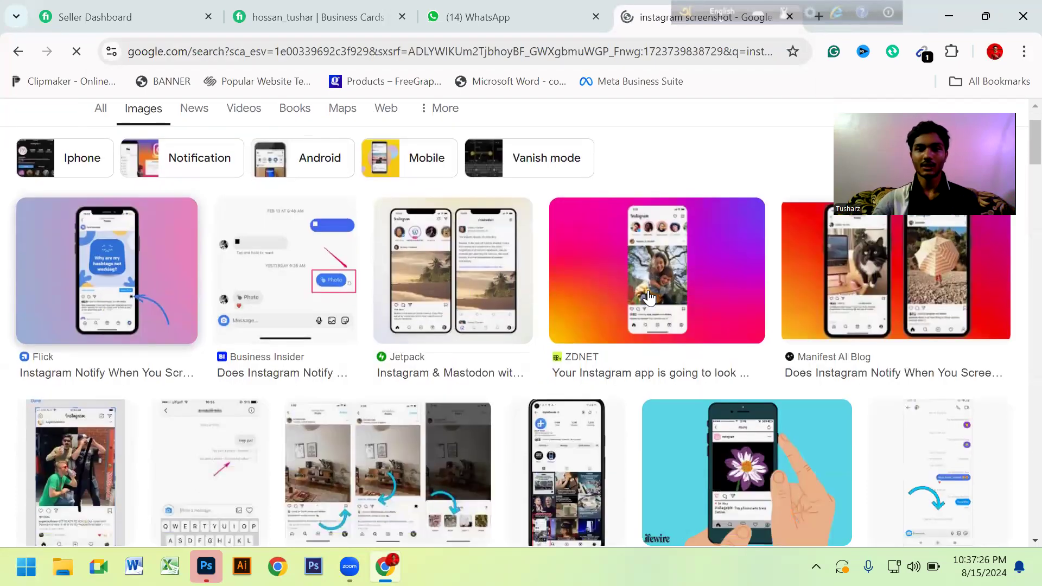
{"action": "scroll", "coordinate": [651, 293], "scroll_direction": "down", "scroll_amount": 3}
{"action": "scroll", "coordinate": [654, 289], "scroll_direction": "up", "scroll_amount": 3}
{"action": "scroll", "coordinate": [605, 286], "scroll_direction": "up", "scroll_amount": 2}
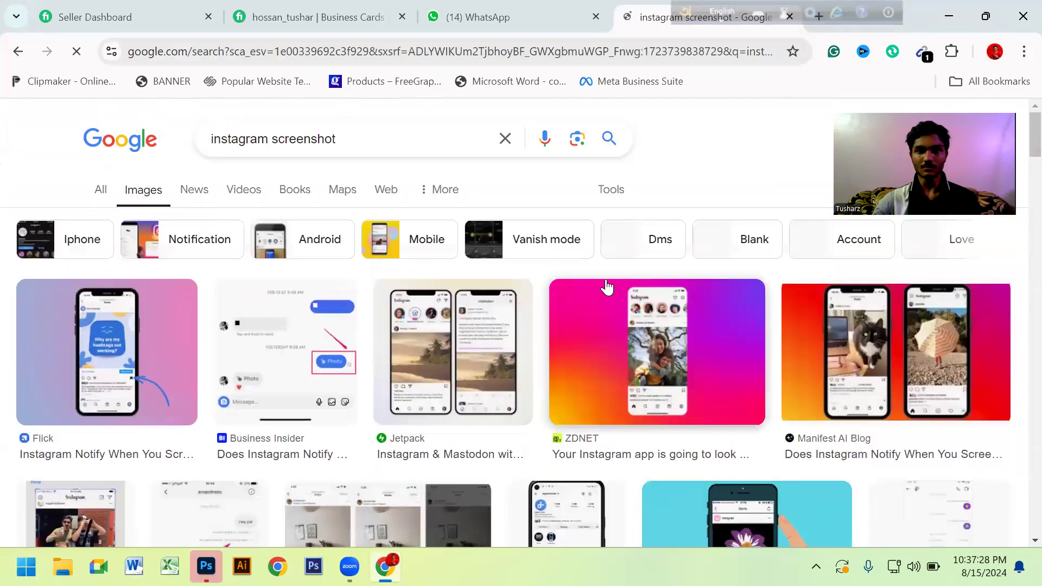
{"action": "scroll", "coordinate": [543, 293], "scroll_direction": "down", "scroll_amount": 7}
{"action": "scroll", "coordinate": [502, 297], "scroll_direction": "down", "scroll_amount": 7}
{"action": "scroll", "coordinate": [503, 298], "scroll_direction": "down", "scroll_amount": 8}
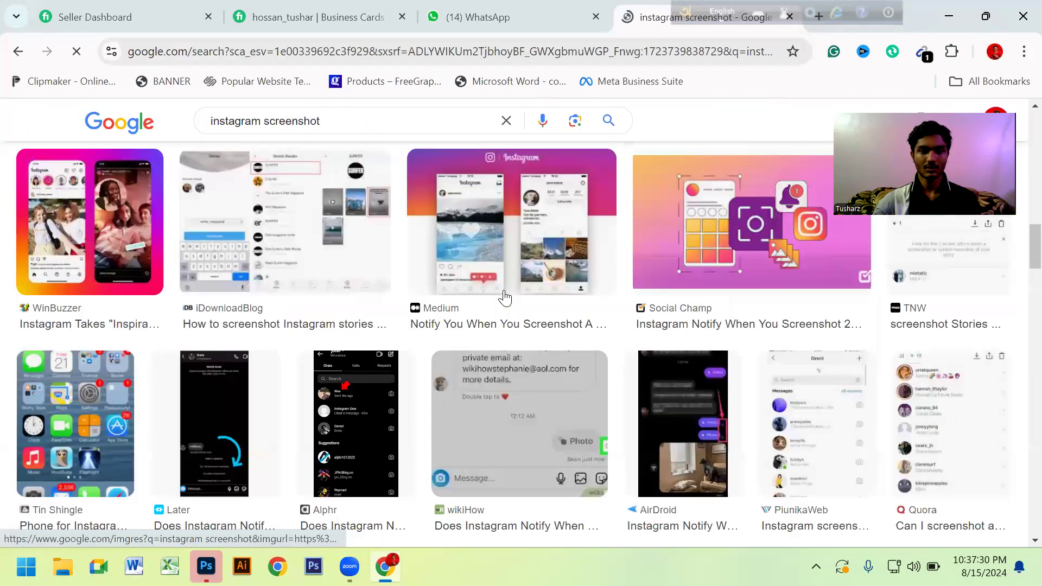
{"action": "scroll", "coordinate": [610, 338], "scroll_direction": "up", "scroll_amount": 1}
{"action": "scroll", "coordinate": [549, 372], "scroll_direction": "up", "scroll_amount": 5}
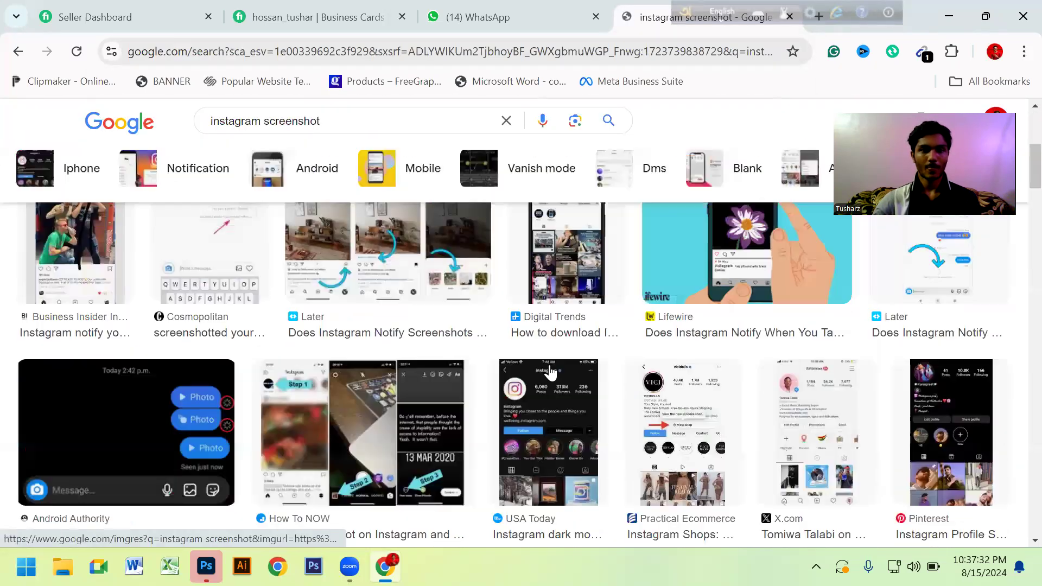
{"action": "scroll", "coordinate": [485, 402], "scroll_direction": "up", "scroll_amount": 5}
{"action": "scroll", "coordinate": [488, 360], "scroll_direction": "down", "scroll_amount": 6}
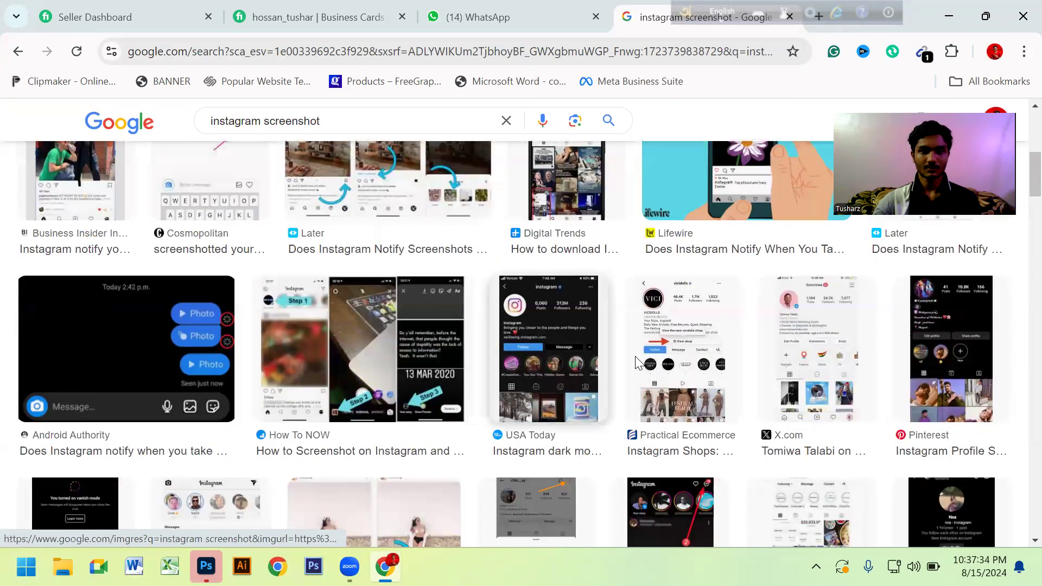
{"action": "scroll", "coordinate": [640, 360], "scroll_direction": "down", "scroll_amount": 2}
{"action": "scroll", "coordinate": [561, 347], "scroll_direction": "down", "scroll_amount": 4}
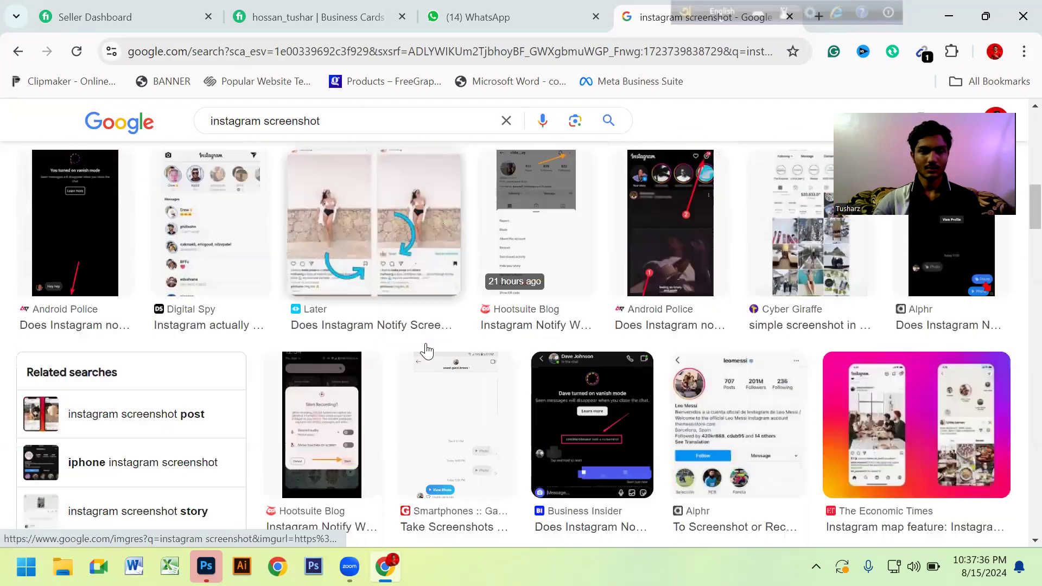
{"action": "scroll", "coordinate": [426, 351], "scroll_direction": "down", "scroll_amount": 2}
{"action": "scroll", "coordinate": [426, 351], "scroll_direction": "up", "scroll_amount": 1}
{"action": "scroll", "coordinate": [434, 353], "scroll_direction": "up", "scroll_amount": 2}
{"action": "scroll", "coordinate": [600, 346], "scroll_direction": "down", "scroll_amount": 3}
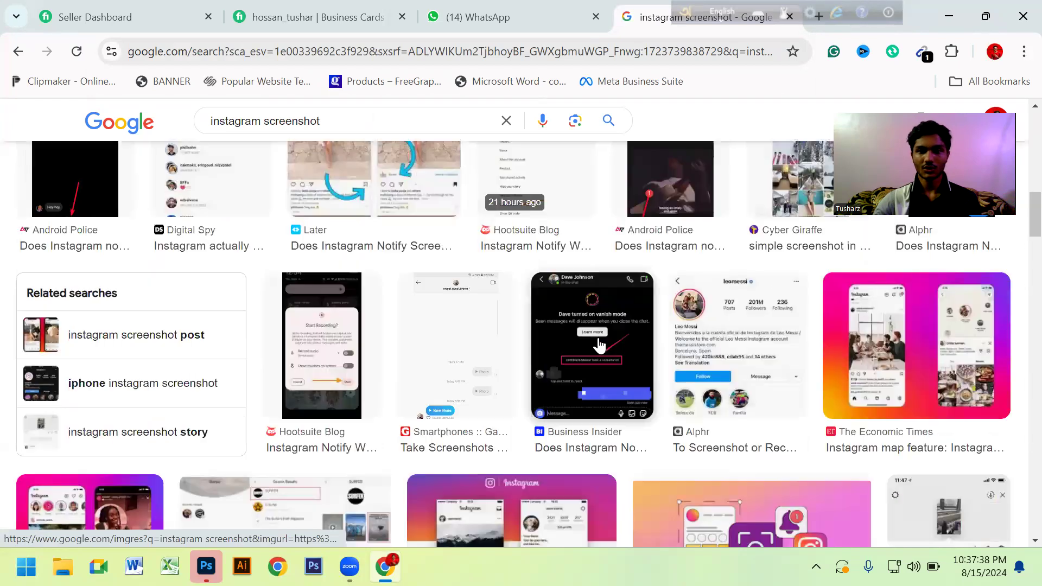
{"action": "scroll", "coordinate": [731, 364], "scroll_direction": "down", "scroll_amount": 3}
{"action": "scroll", "coordinate": [442, 321], "scroll_direction": "down", "scroll_amount": 1}
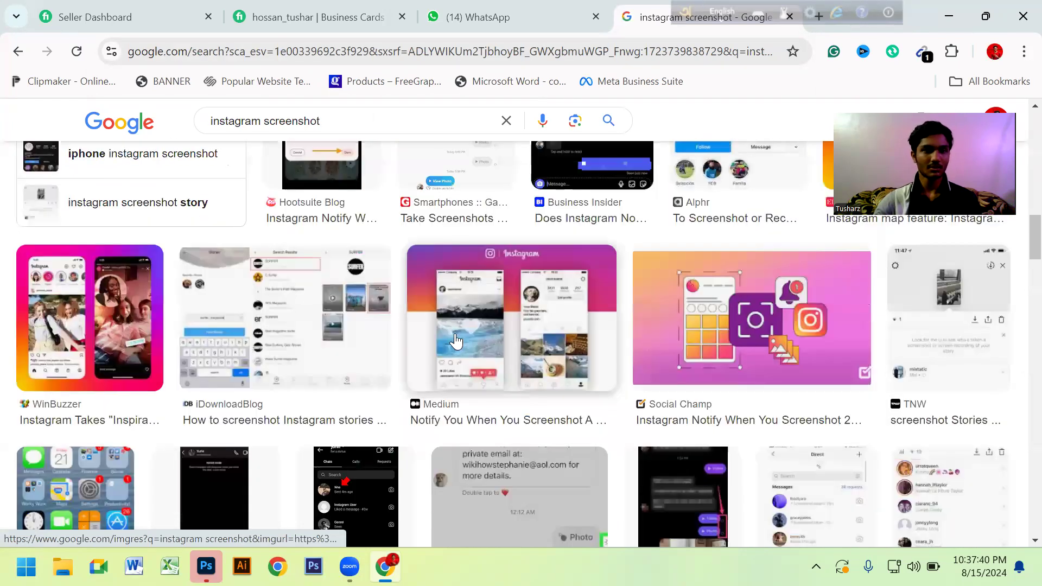
{"action": "scroll", "coordinate": [618, 337], "scroll_direction": "down", "scroll_amount": 1}
{"action": "scroll", "coordinate": [618, 336], "scroll_direction": "down", "scroll_amount": 3}
{"action": "scroll", "coordinate": [581, 300], "scroll_direction": "up", "scroll_amount": 8}
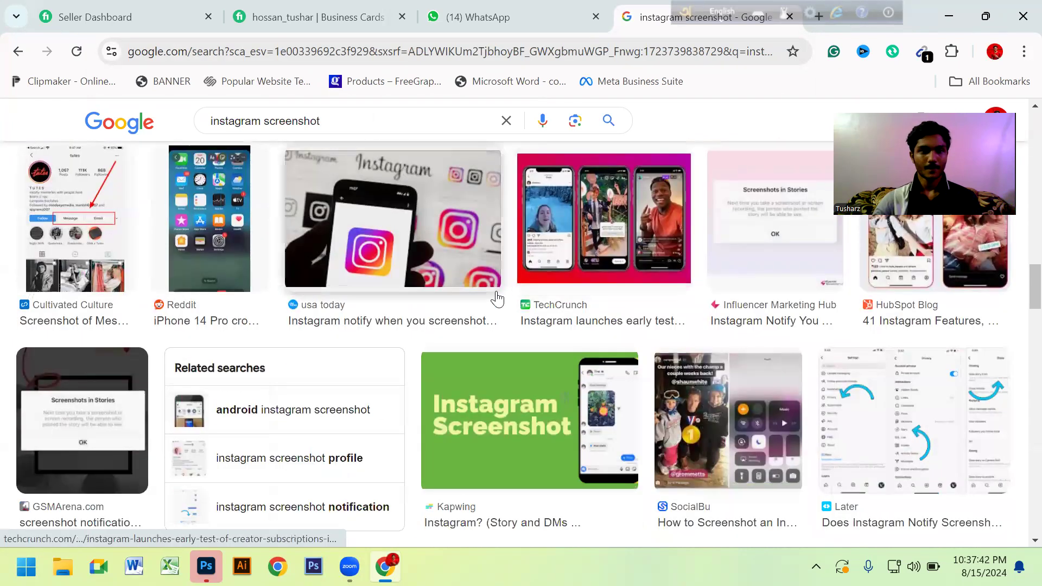
{"action": "scroll", "coordinate": [497, 299], "scroll_direction": "down", "scroll_amount": 5}
{"action": "scroll", "coordinate": [645, 309], "scroll_direction": "down", "scroll_amount": 2}
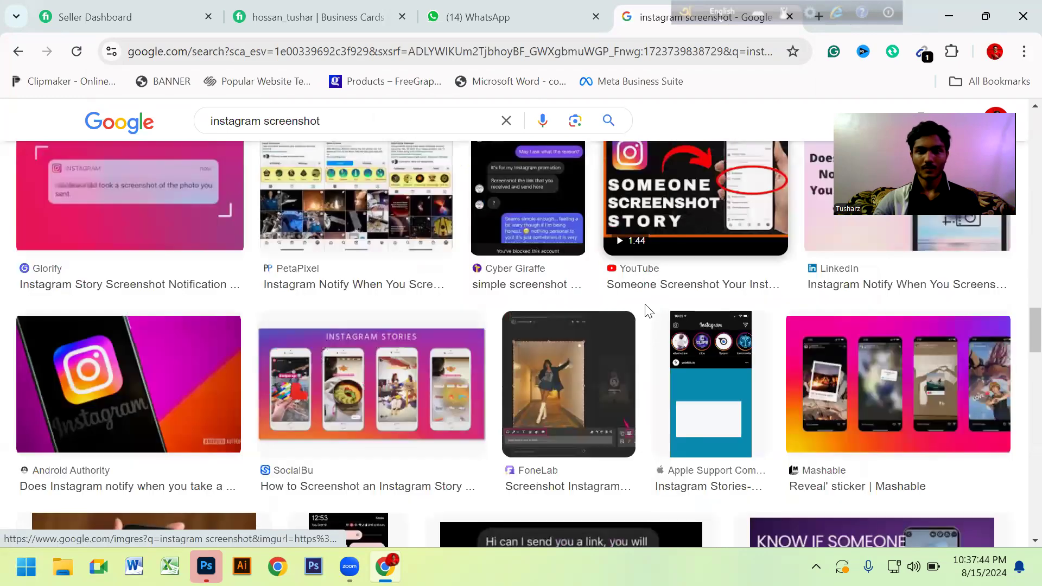
{"action": "scroll", "coordinate": [387, 340], "scroll_direction": "down", "scroll_amount": 1}
{"action": "scroll", "coordinate": [576, 325], "scroll_direction": "down", "scroll_amount": 1}
{"action": "scroll", "coordinate": [619, 325], "scroll_direction": "down", "scroll_amount": 3}
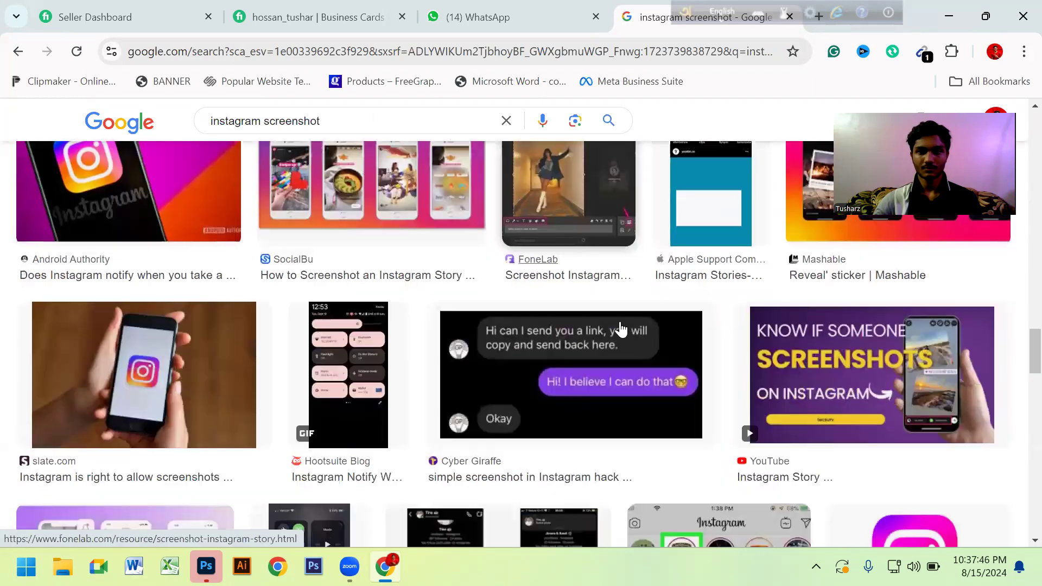
{"action": "scroll", "coordinate": [621, 328], "scroll_direction": "down", "scroll_amount": 5}
{"action": "scroll", "coordinate": [621, 328], "scroll_direction": "down", "scroll_amount": 1}
{"action": "scroll", "coordinate": [619, 326], "scroll_direction": "down", "scroll_amount": 3}
{"action": "scroll", "coordinate": [619, 327], "scroll_direction": "down", "scroll_amount": 1}
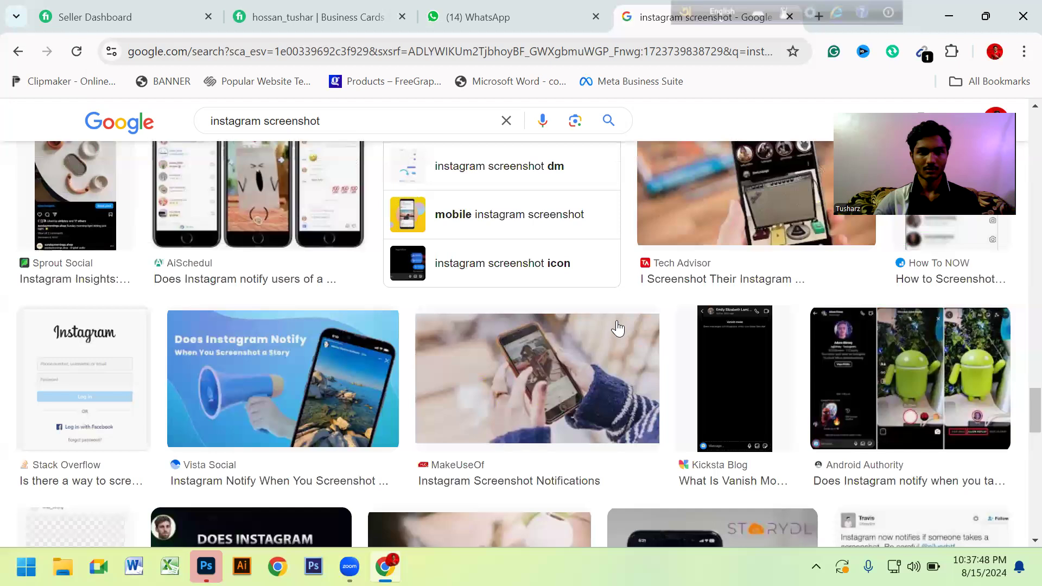
{"action": "scroll", "coordinate": [618, 328], "scroll_direction": "down", "scroll_amount": 5}
{"action": "scroll", "coordinate": [617, 328], "scroll_direction": "down", "scroll_amount": 3}
{"action": "scroll", "coordinate": [612, 329], "scroll_direction": "down", "scroll_amount": 5}
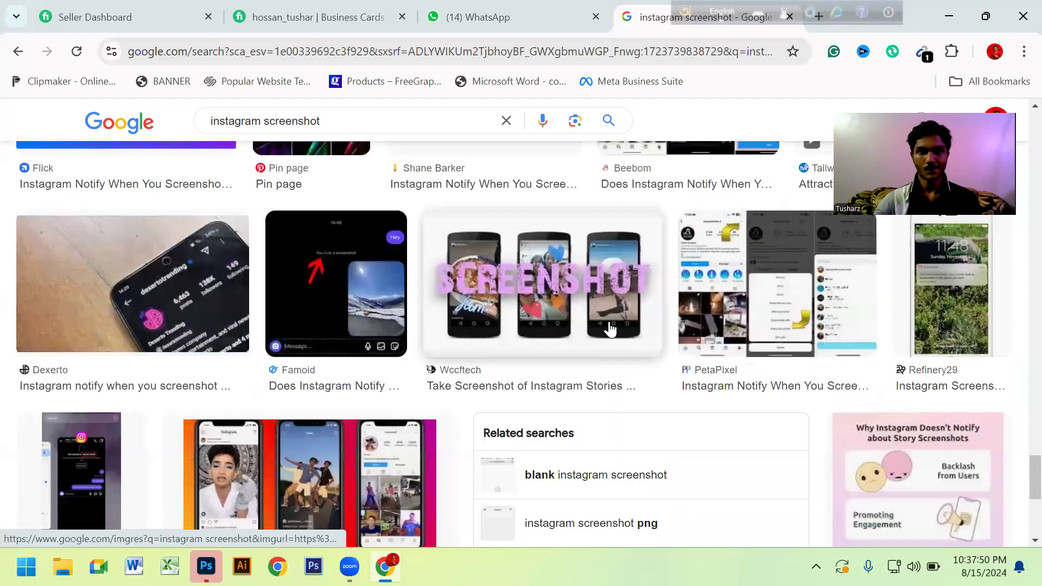
{"action": "scroll", "coordinate": [609, 328], "scroll_direction": "down", "scroll_amount": 4}
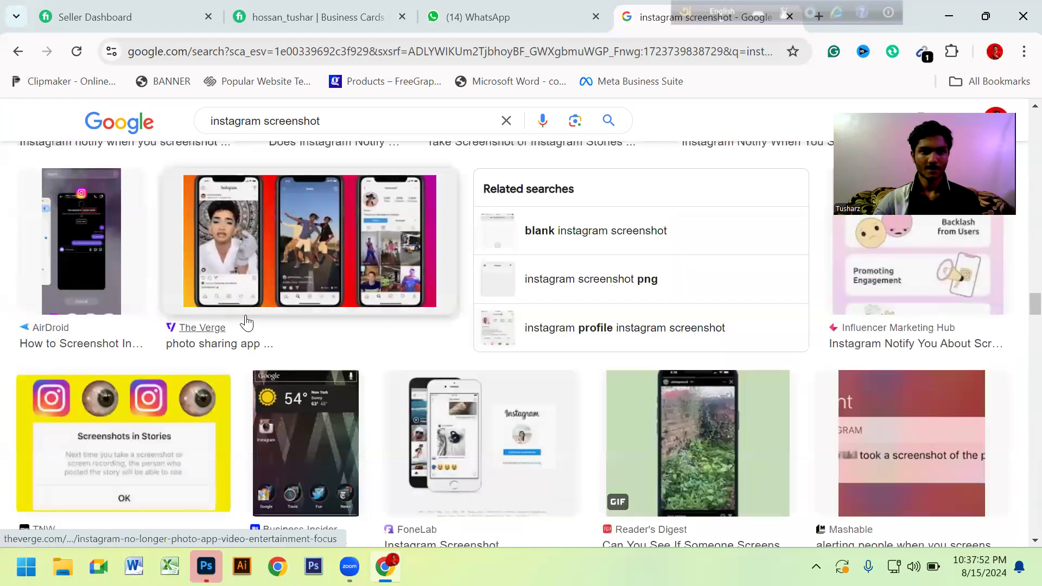
{"action": "left_click", "coordinate": [280, 296]}
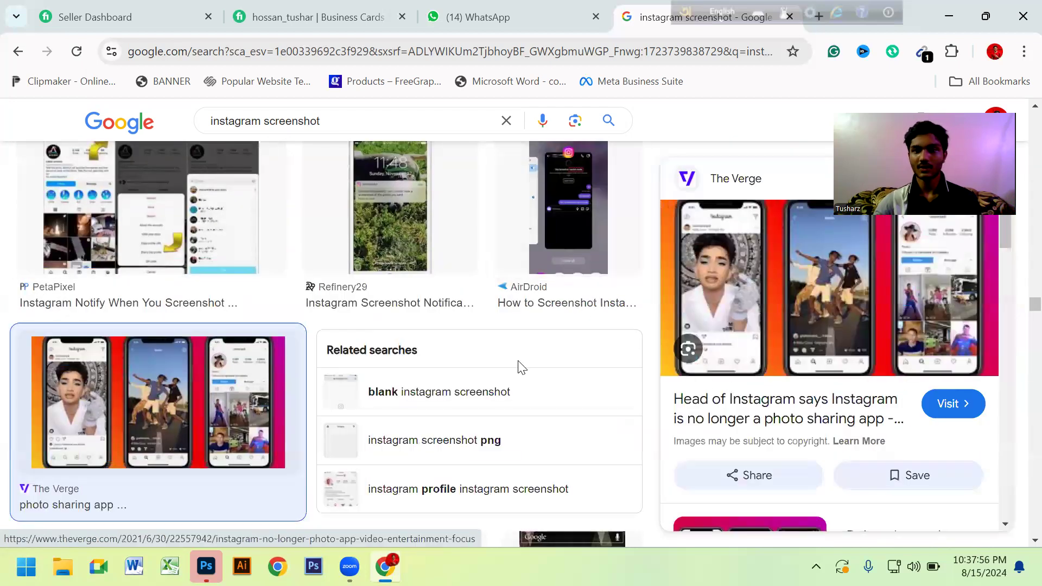
{"action": "scroll", "coordinate": [877, 323], "scroll_direction": "down", "scroll_amount": 5}
{"action": "scroll", "coordinate": [773, 372], "scroll_direction": "down", "scroll_amount": 3}
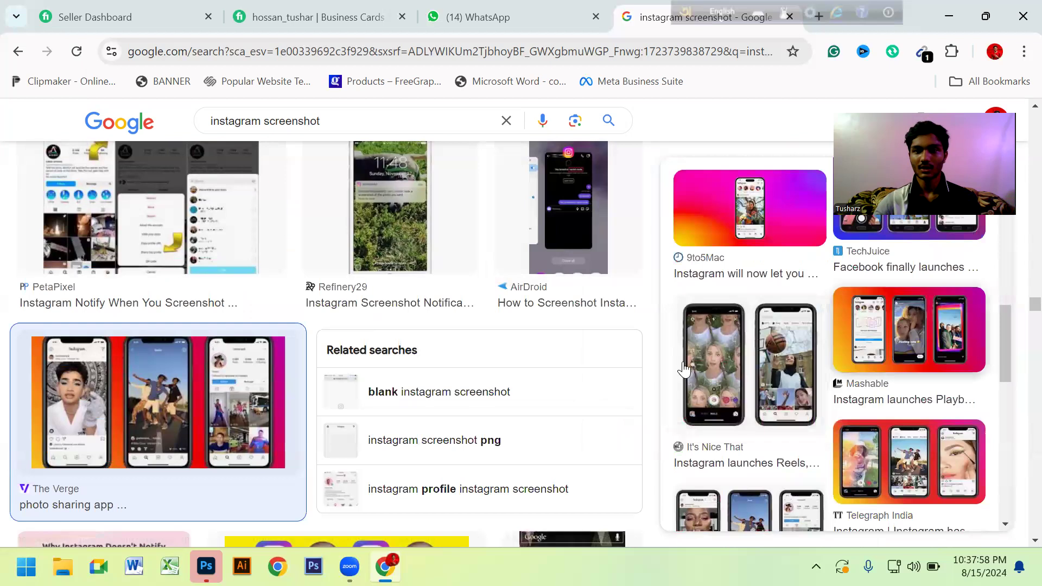
{"action": "scroll", "coordinate": [776, 372], "scroll_direction": "down", "scroll_amount": 5}
{"action": "scroll", "coordinate": [777, 371], "scroll_direction": "down", "scroll_amount": 3}
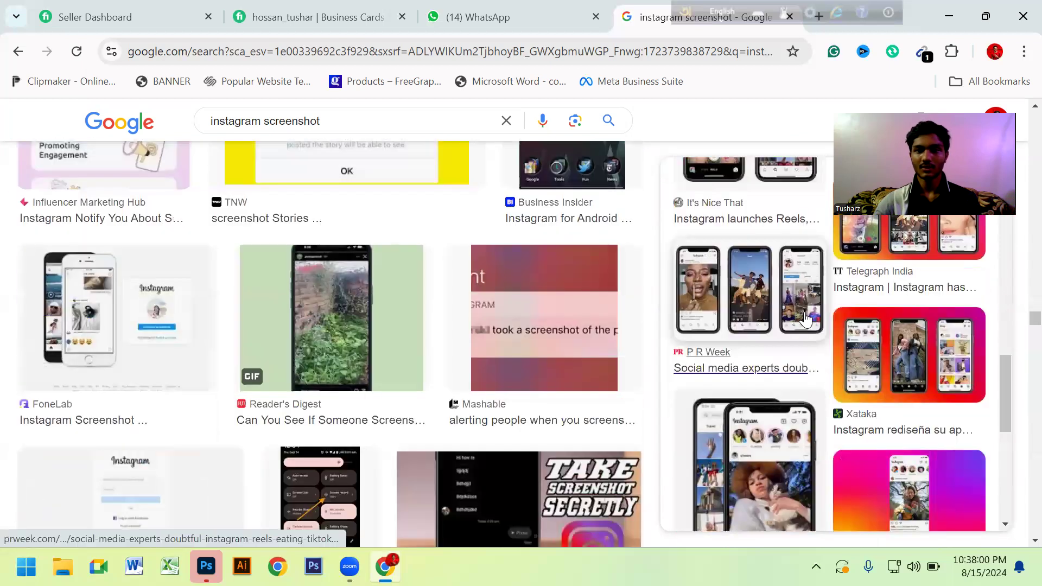
{"action": "scroll", "coordinate": [837, 379], "scroll_direction": "down", "scroll_amount": 3}
{"action": "scroll", "coordinate": [830, 361], "scroll_direction": "down", "scroll_amount": 3}
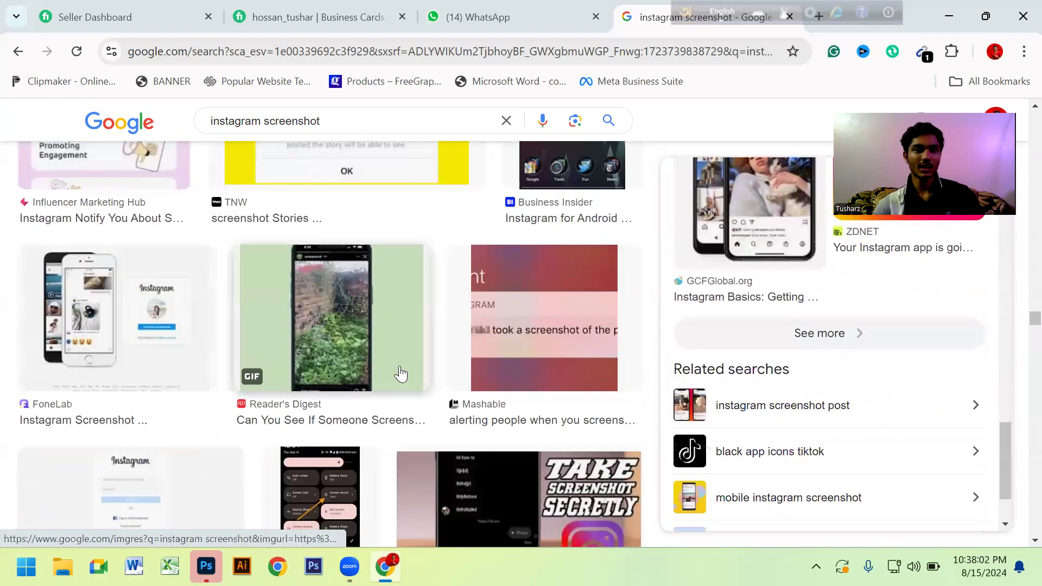
{"action": "scroll", "coordinate": [411, 346], "scroll_direction": "down", "scroll_amount": 5}
{"action": "scroll", "coordinate": [411, 346], "scroll_direction": "down", "scroll_amount": 5}
{"action": "scroll", "coordinate": [550, 313], "scroll_direction": "down", "scroll_amount": 4}
{"action": "scroll", "coordinate": [550, 313], "scroll_direction": "down", "scroll_amount": 3}
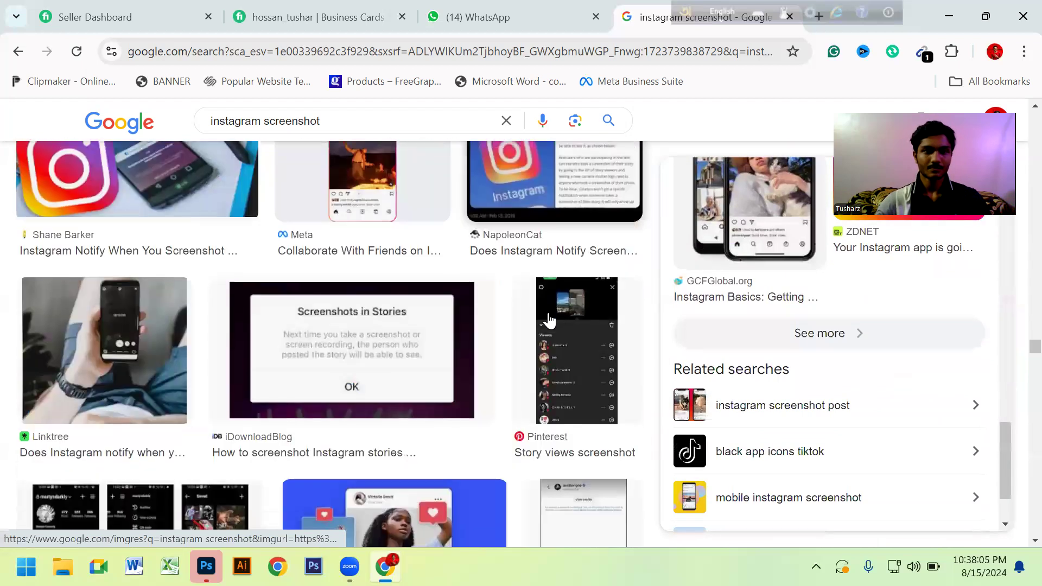
Revise the query to 'instagram post screenshot' and rerun the image search.
{"action": "left_click", "coordinate": [263, 123]}
{"action": "type", "text": "podt"}
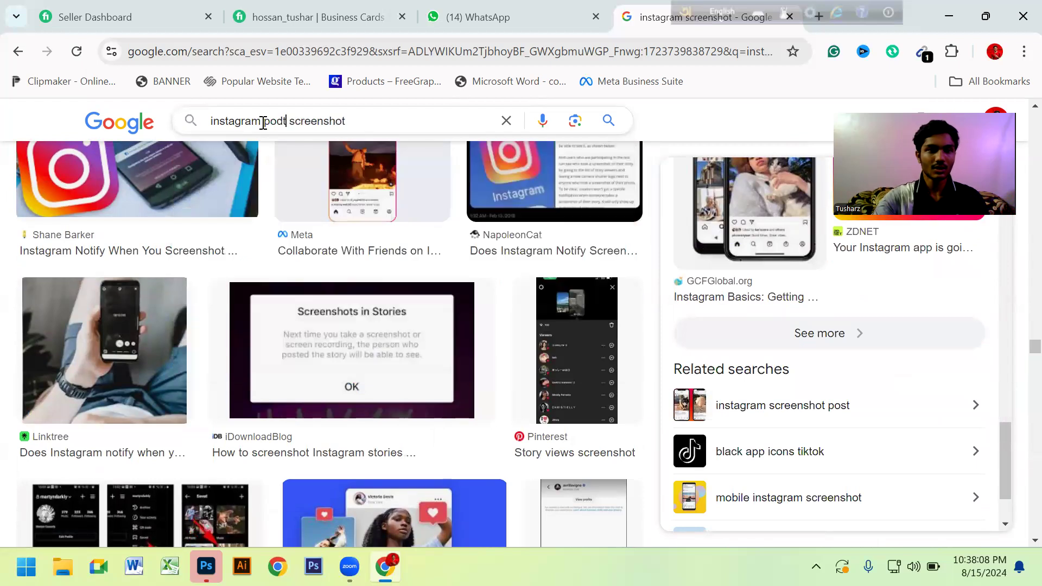
{"action": "key", "text": "BackSpace"}
{"action": "key", "text": "BackSpace"}
{"action": "type", "text": "st"}
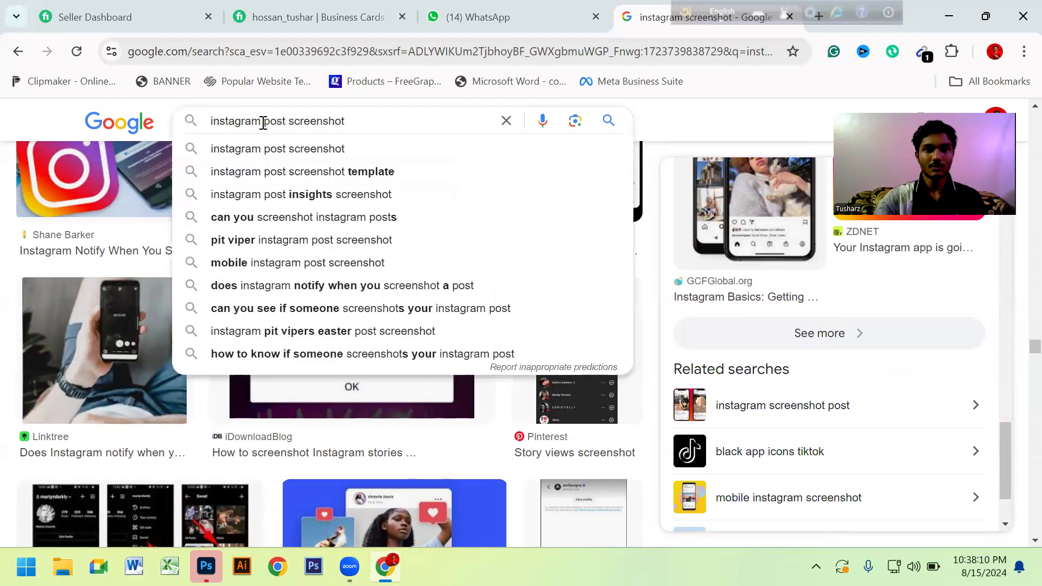
{"action": "key", "text": "Return"}
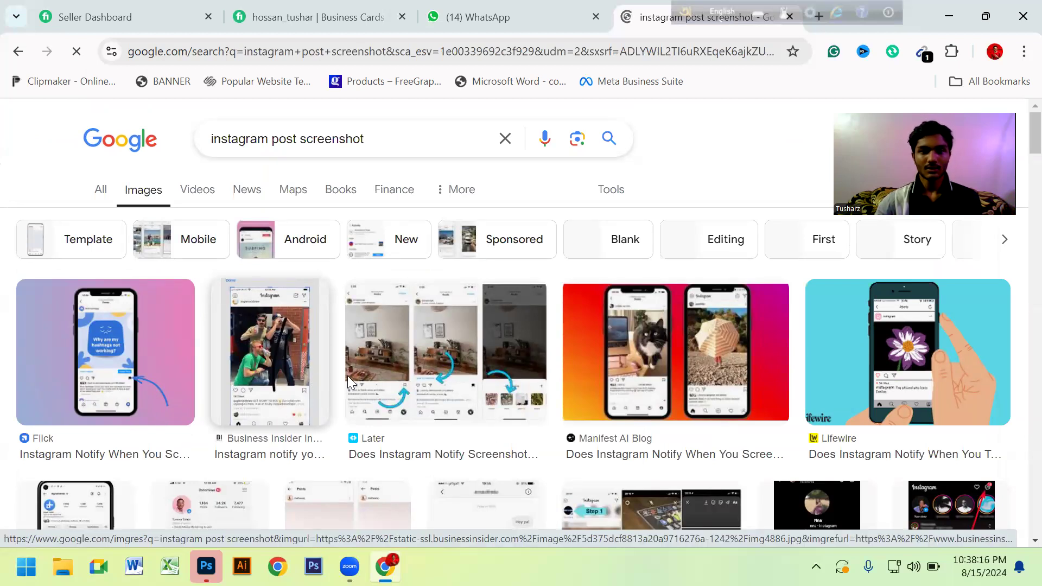
Preview the Business Insider hand-held phone image and open its source article in a new tab.
{"action": "scroll", "coordinate": [369, 388], "scroll_direction": "down", "scroll_amount": 3}
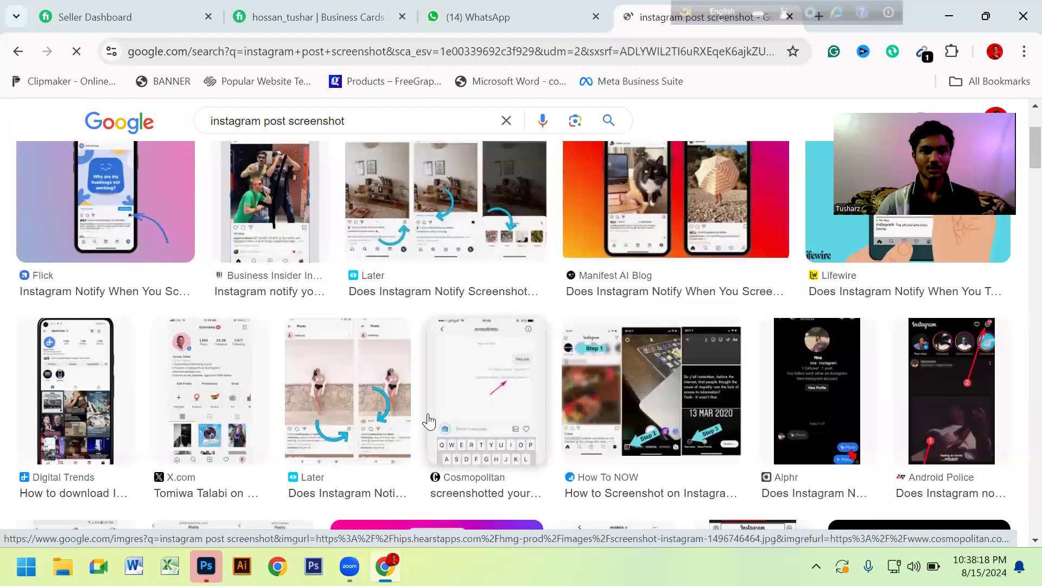
{"action": "scroll", "coordinate": [495, 432], "scroll_direction": "down", "scroll_amount": 3}
{"action": "scroll", "coordinate": [543, 423], "scroll_direction": "down", "scroll_amount": 2}
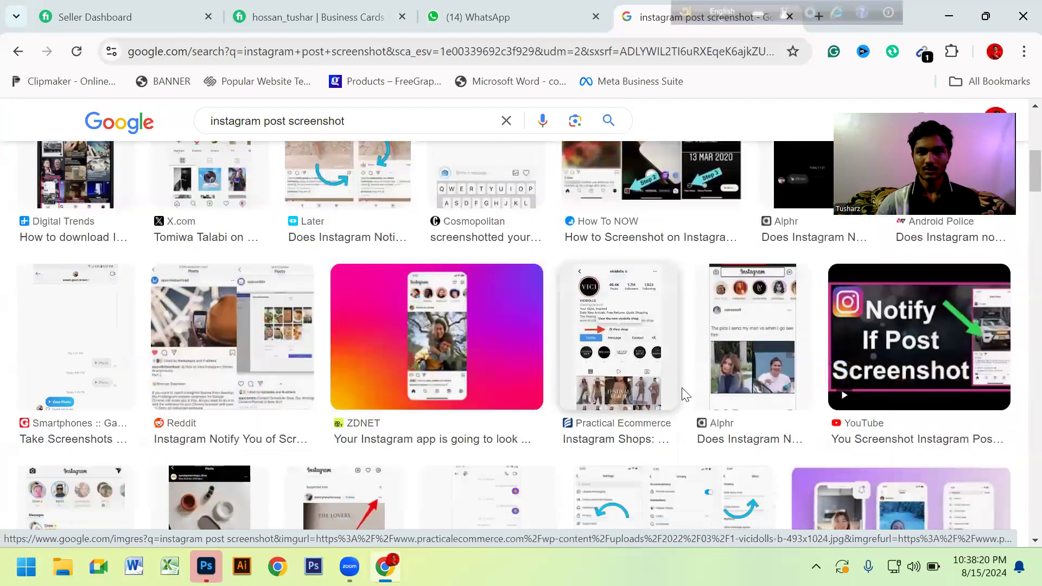
{"action": "scroll", "coordinate": [697, 386], "scroll_direction": "down", "scroll_amount": 1}
{"action": "scroll", "coordinate": [697, 385], "scroll_direction": "down", "scroll_amount": 3}
{"action": "scroll", "coordinate": [542, 377], "scroll_direction": "up", "scroll_amount": 12}
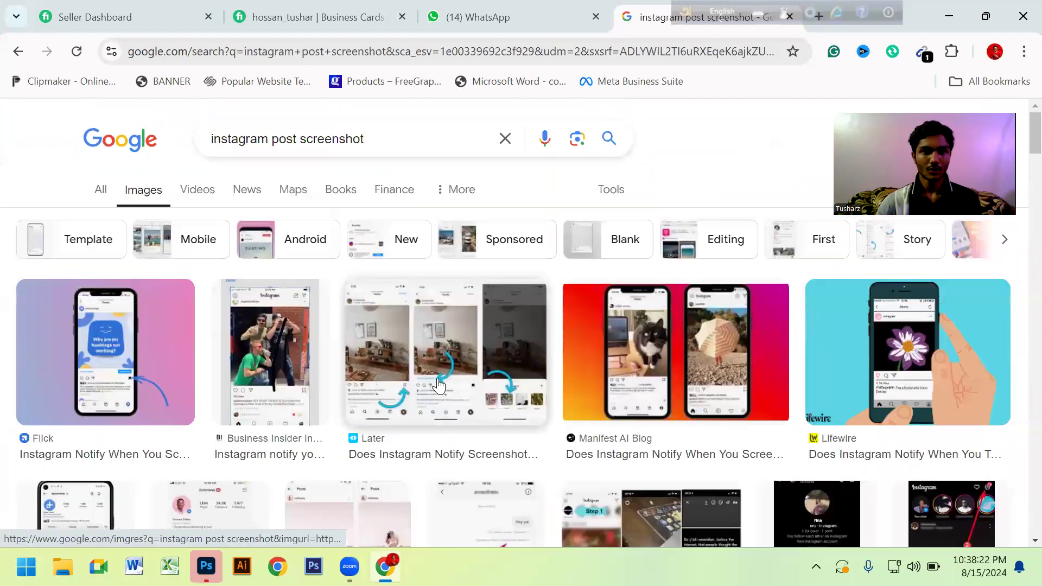
{"action": "left_click", "coordinate": [312, 386]}
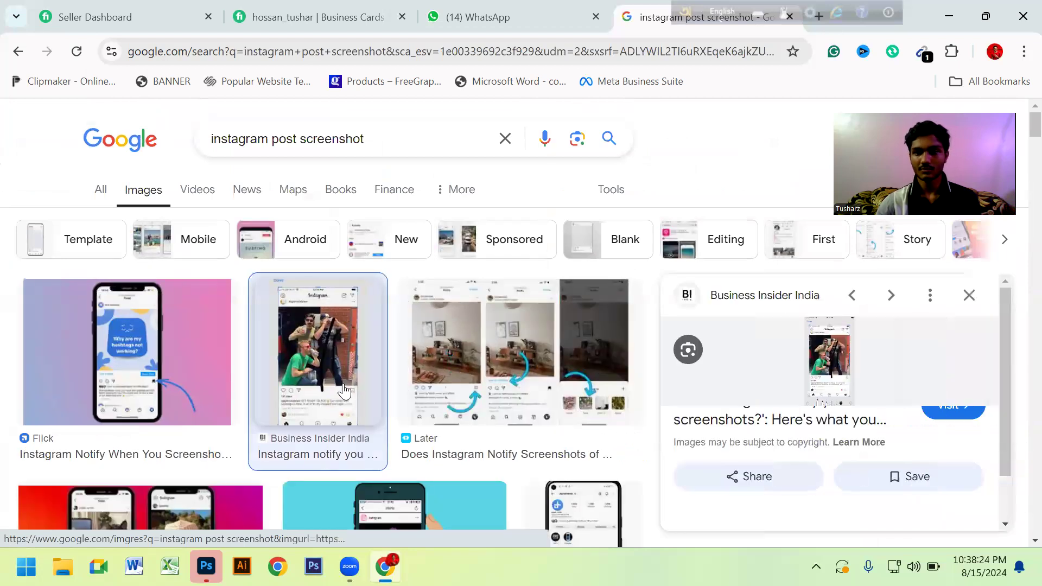
{"action": "right_click", "coordinate": [829, 371]}
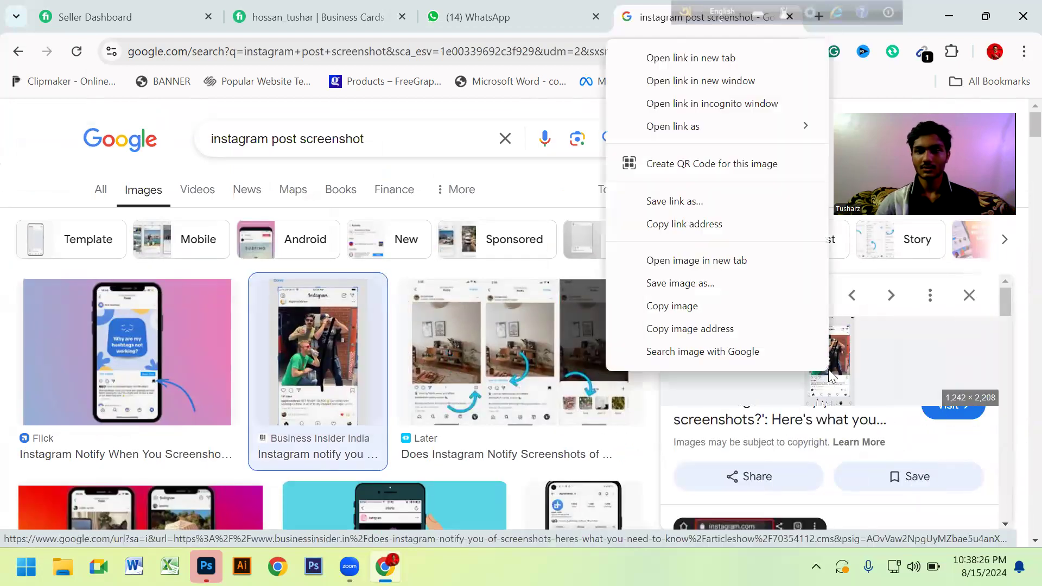
{"action": "left_click", "coordinate": [700, 57]}
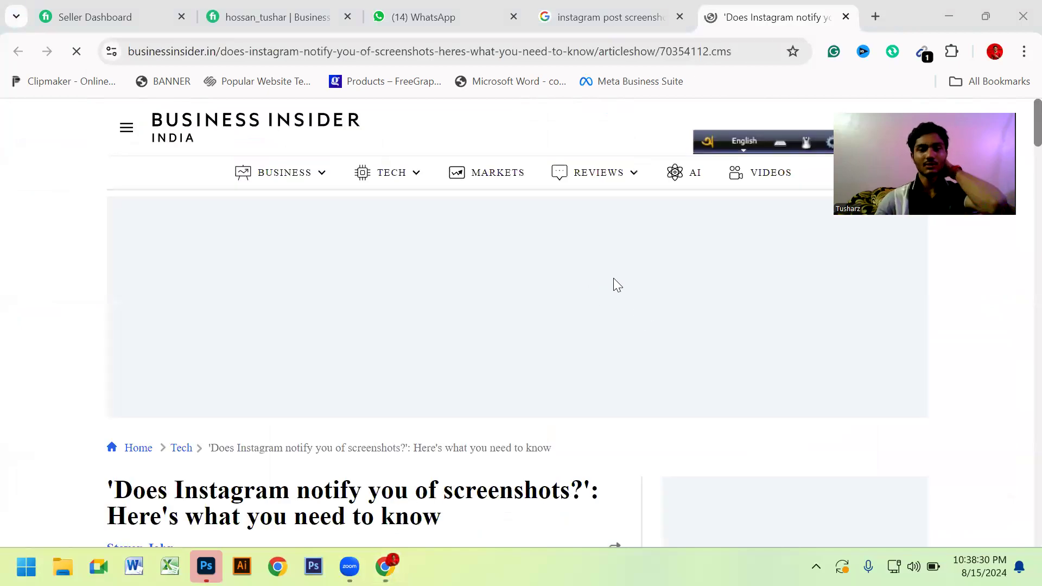
Scroll the Business Insider article, then start and cancel saving its phone photo.
{"action": "scroll", "coordinate": [593, 336], "scroll_direction": "down", "scroll_amount": 6}
{"action": "scroll", "coordinate": [608, 328], "scroll_direction": "up", "scroll_amount": 2}
{"action": "scroll", "coordinate": [620, 335], "scroll_direction": "up", "scroll_amount": 5}
{"action": "scroll", "coordinate": [552, 400], "scroll_direction": "down", "scroll_amount": 3}
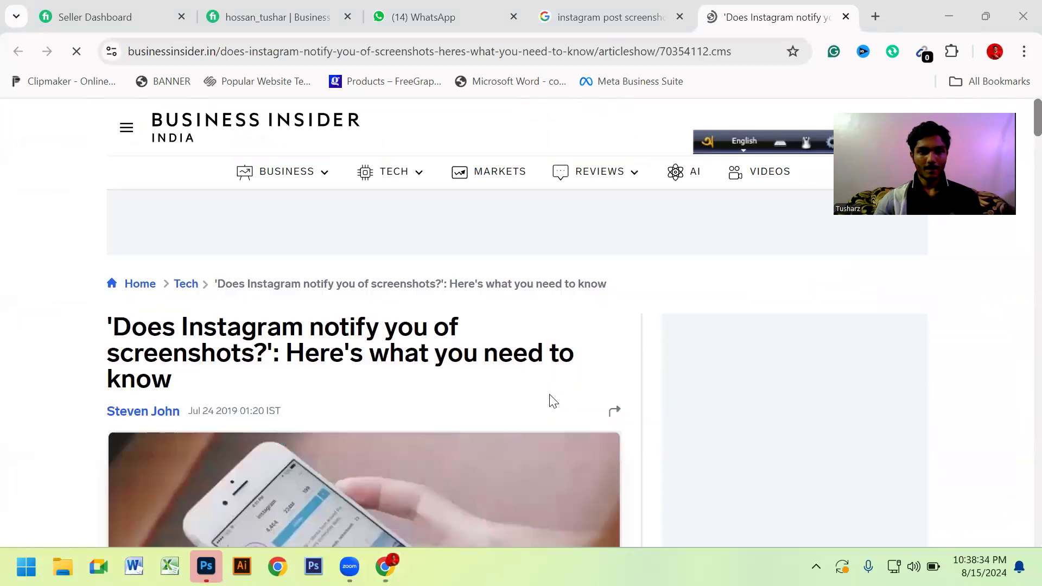
{"action": "scroll", "coordinate": [619, 384], "scroll_direction": "down", "scroll_amount": 4}
{"action": "scroll", "coordinate": [434, 383], "scroll_direction": "down", "scroll_amount": 2}
{"action": "scroll", "coordinate": [370, 345], "scroll_direction": "up", "scroll_amount": 3}
{"action": "scroll", "coordinate": [421, 353], "scroll_direction": "down", "scroll_amount": 3}
{"action": "scroll", "coordinate": [430, 356], "scroll_direction": "up", "scroll_amount": 2}
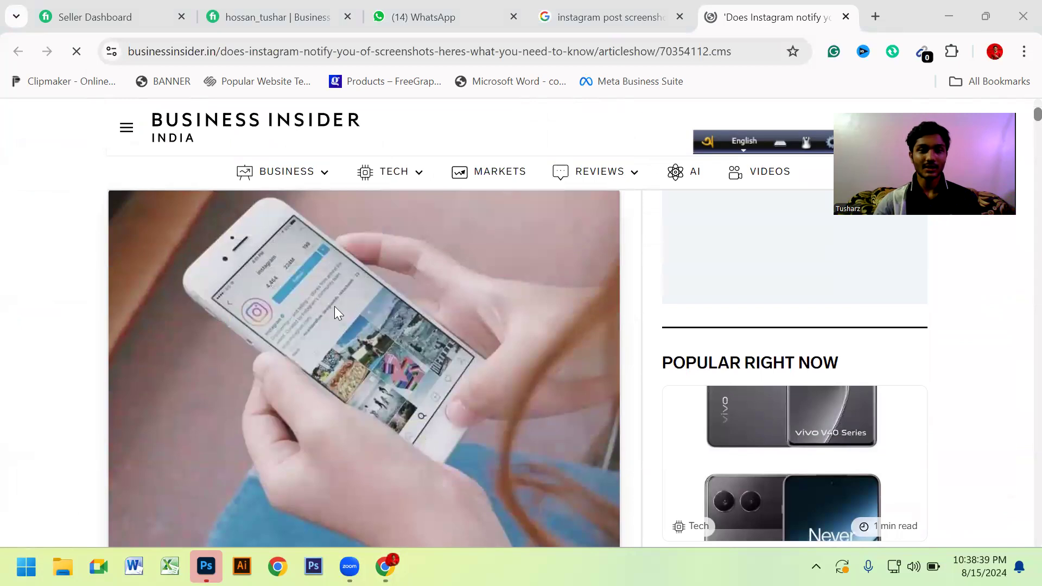
{"action": "right_click", "coordinate": [365, 305]}
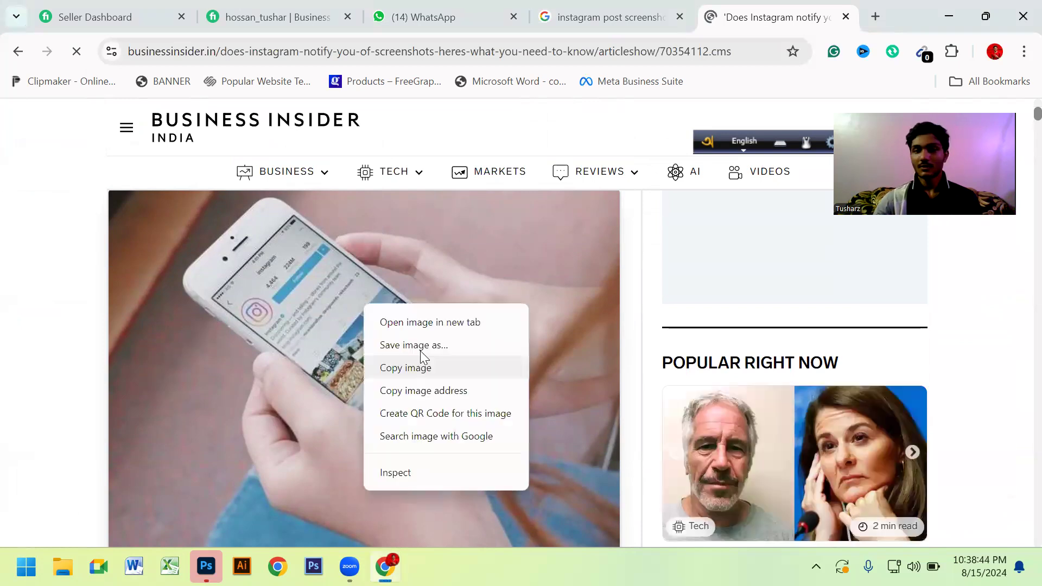
{"action": "left_click", "coordinate": [448, 350]}
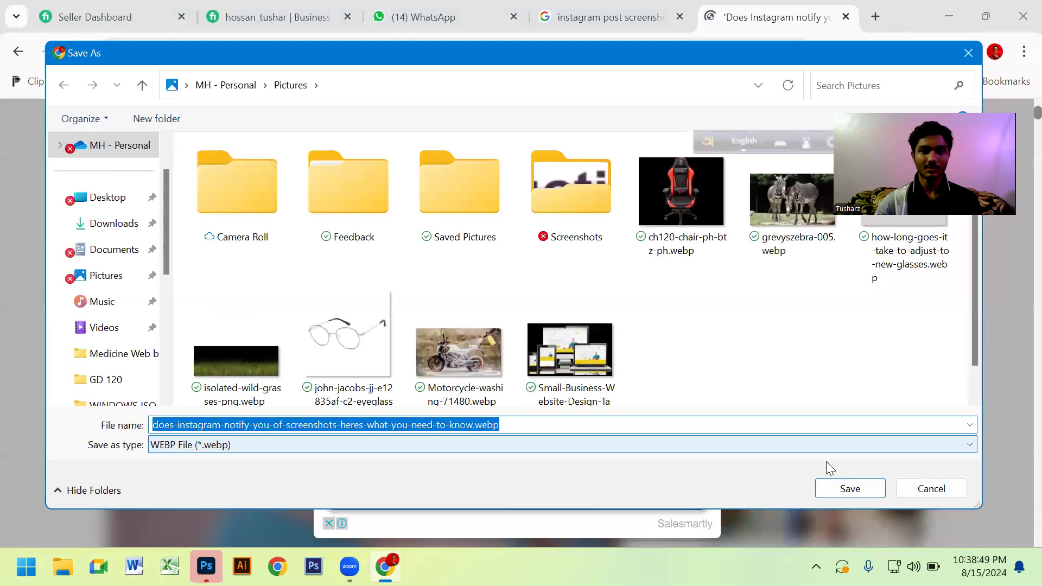
{"action": "key", "text": "Escape"}
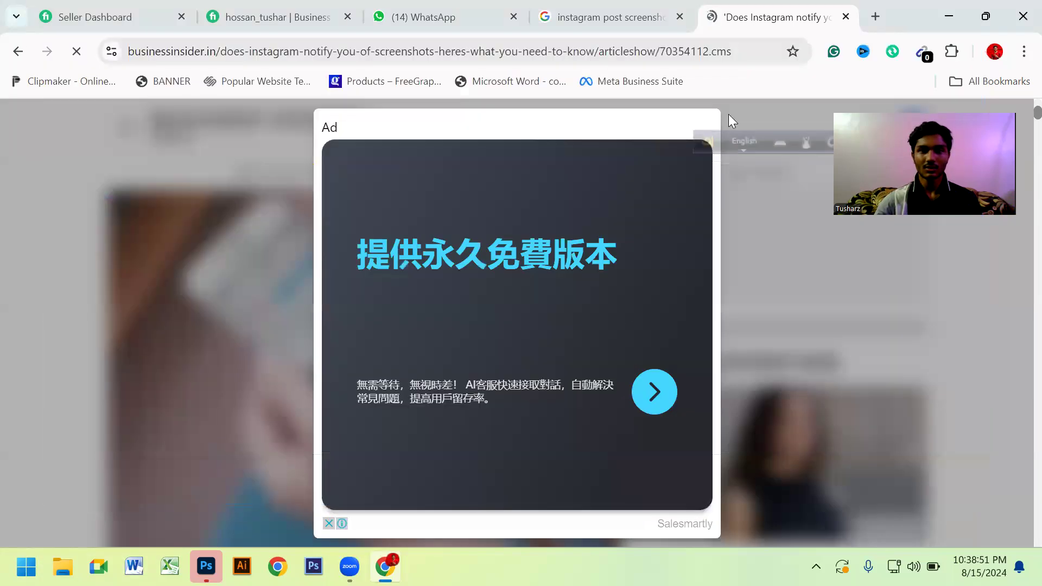
Bring up the article photo's options again, then switch back to Photoshop.
{"action": "right_click", "coordinate": [411, 276]}
{"action": "scroll", "coordinate": [313, 537], "scroll_direction": "down", "scroll_amount": 5}
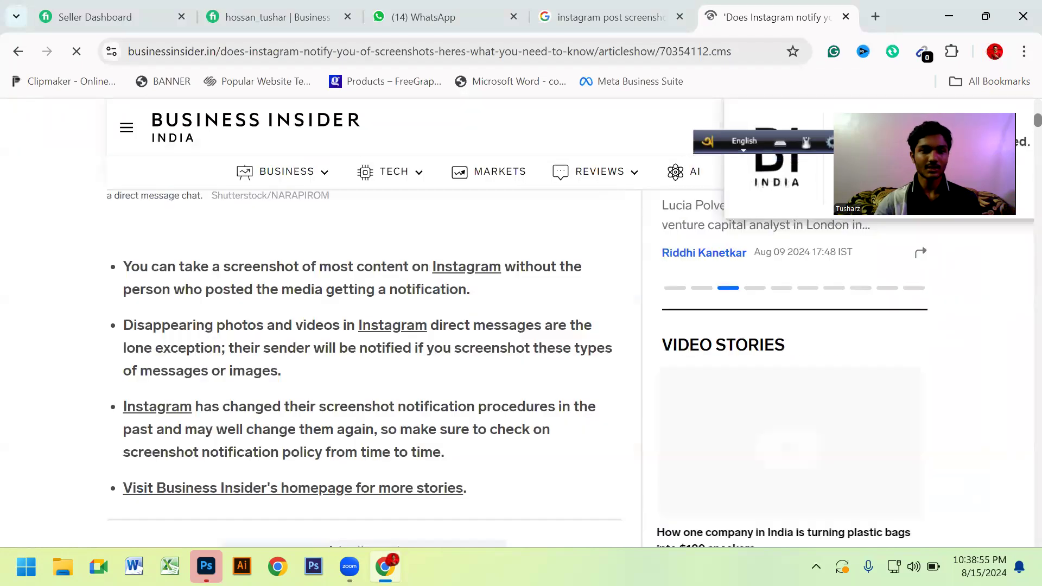
{"action": "key", "text": "alt+Tab"}
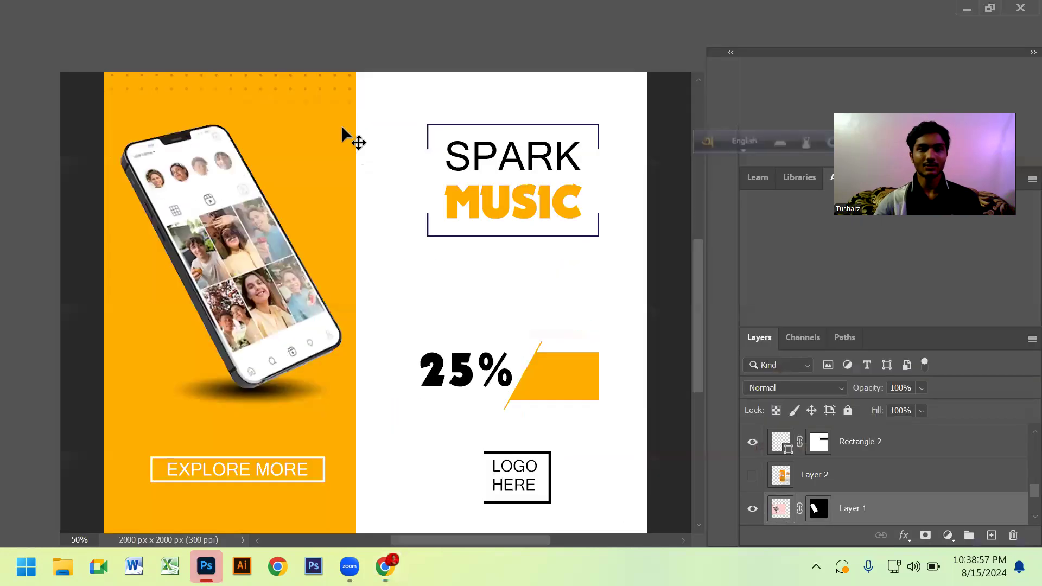
Paste the copied phone photo into the blank Untitled-1 document and shift it left.
{"action": "key", "text": "ctrl+Tab"}
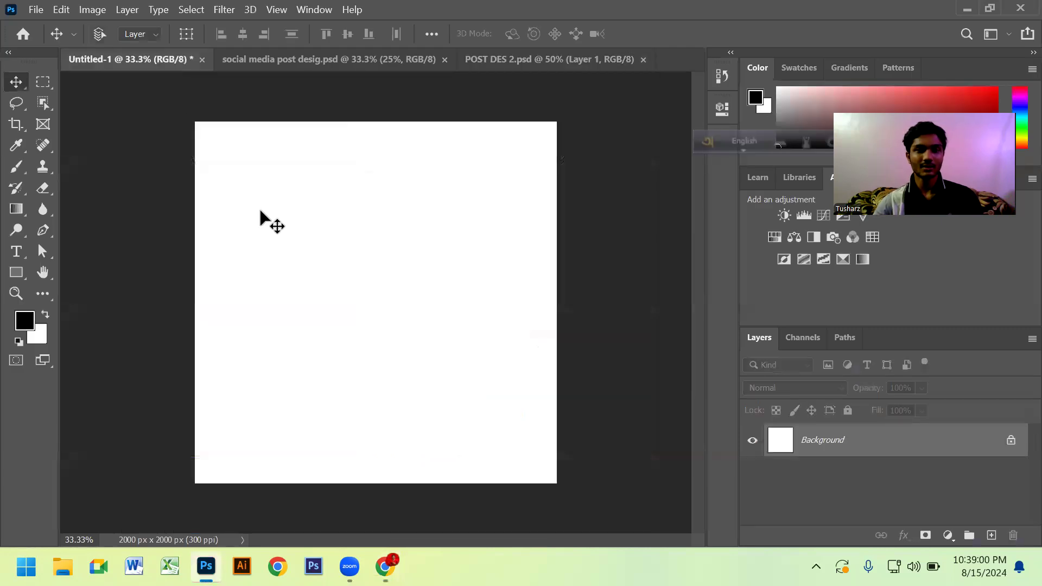
{"action": "key", "text": "ctrl+v"}
{"action": "left_click_drag", "start_coordinate": [376, 268], "coordinate": [337, 267]}
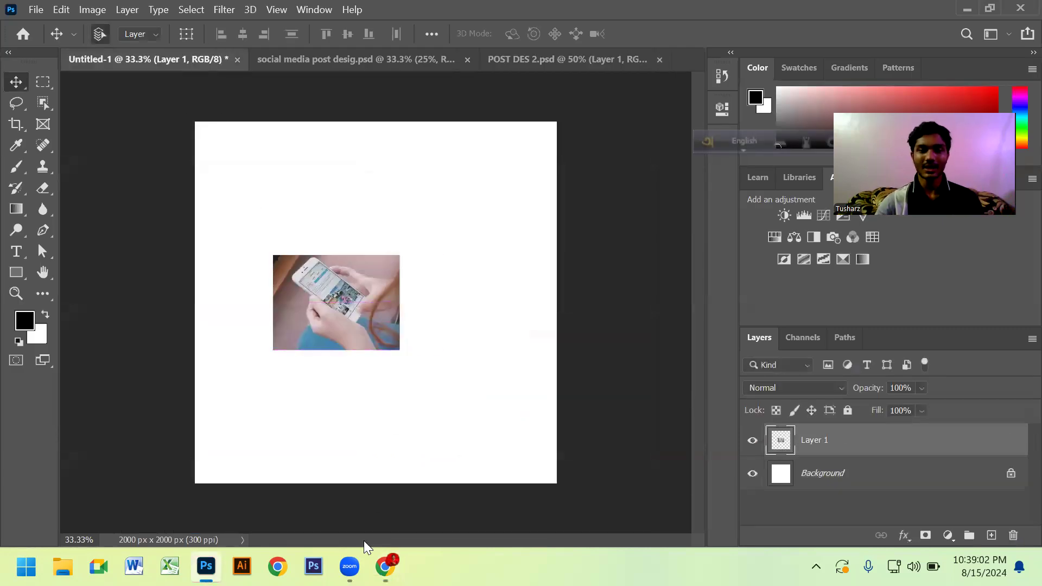
Copy another image result into the document, then delete the wrongly pasted image.
{"action": "key", "text": "alt+Tab"}
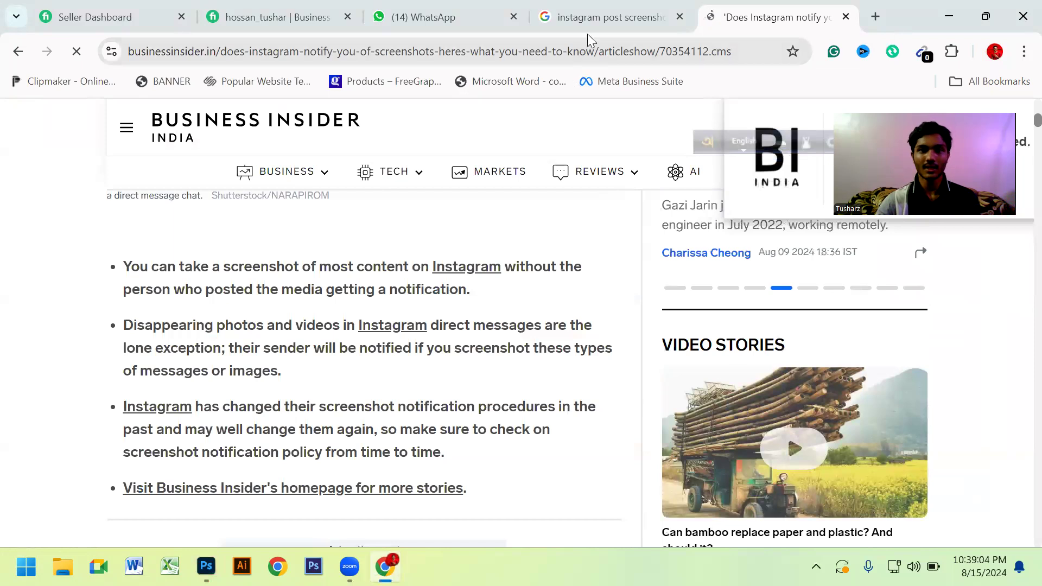
{"action": "left_click", "coordinate": [596, 24]}
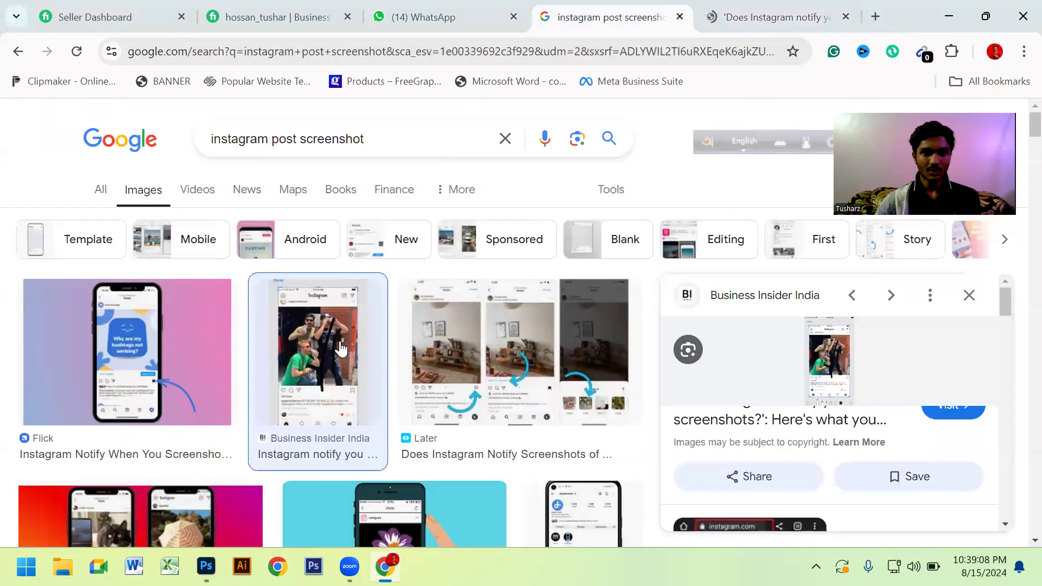
{"action": "left_click", "coordinate": [747, 22]}
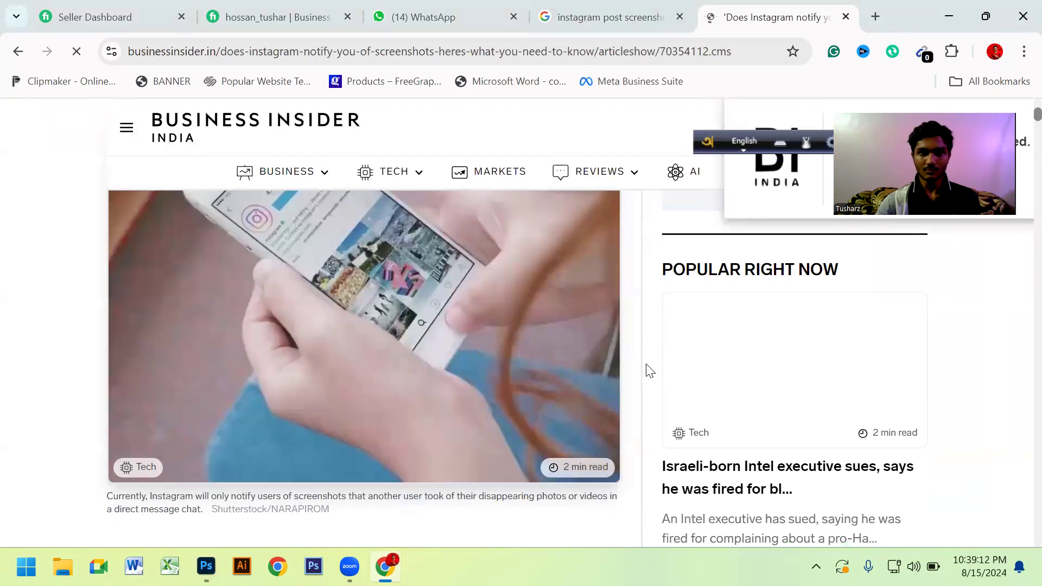
{"action": "scroll", "coordinate": [646, 371], "scroll_direction": "down", "scroll_amount": 5}
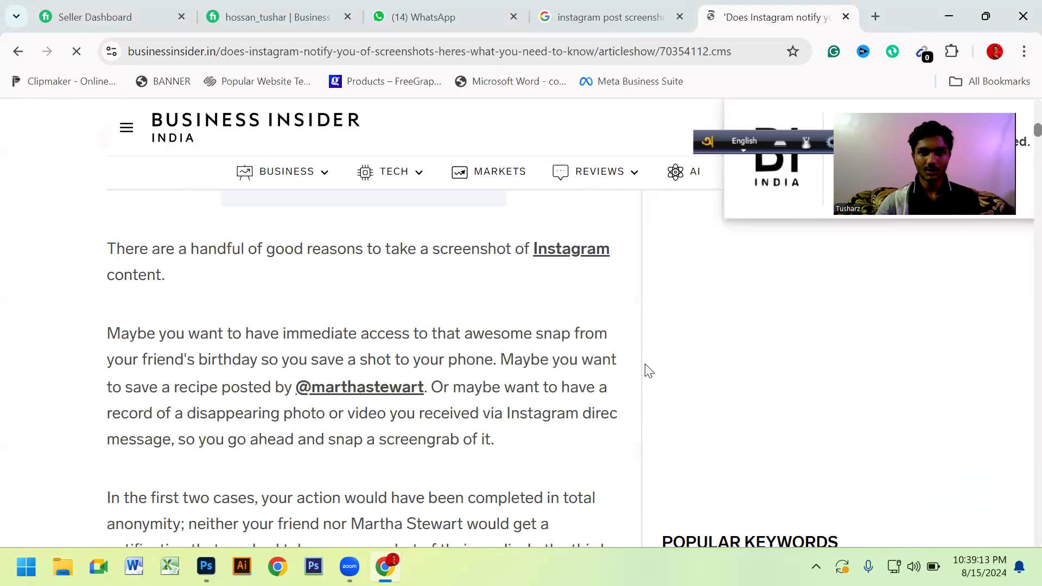
{"action": "left_click", "coordinate": [597, 17]}
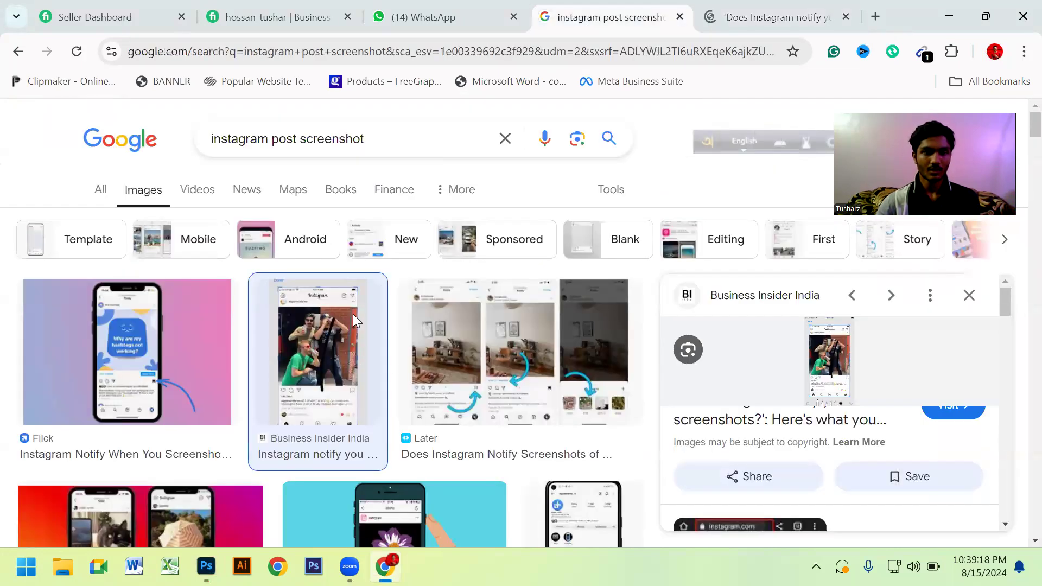
{"action": "scroll", "coordinate": [390, 365], "scroll_direction": "down", "scroll_amount": 4}
{"action": "right_click", "coordinate": [390, 365]}
{"action": "left_click", "coordinate": [384, 279]}
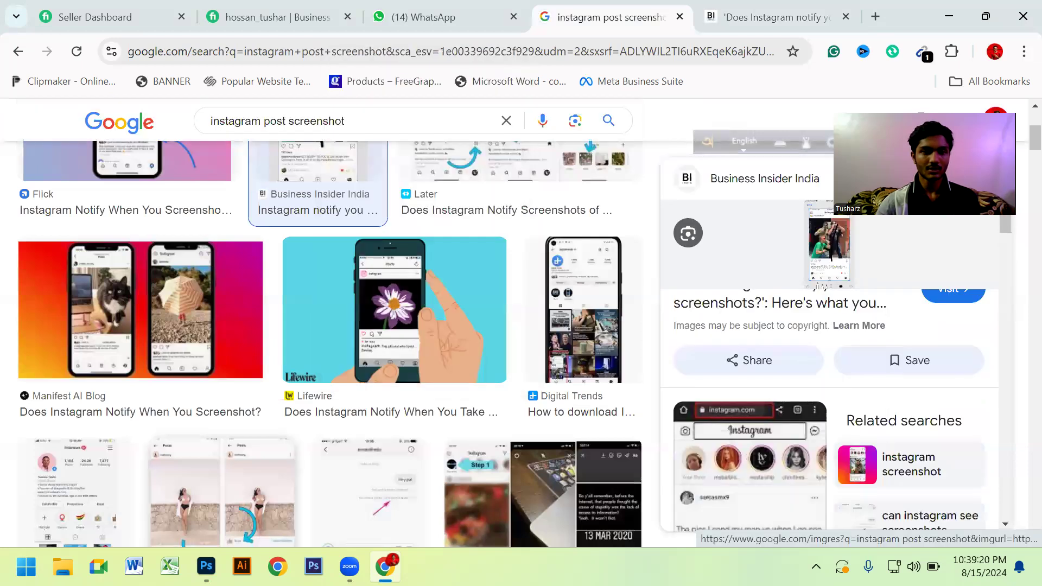
{"action": "key", "text": "alt+Tab"}
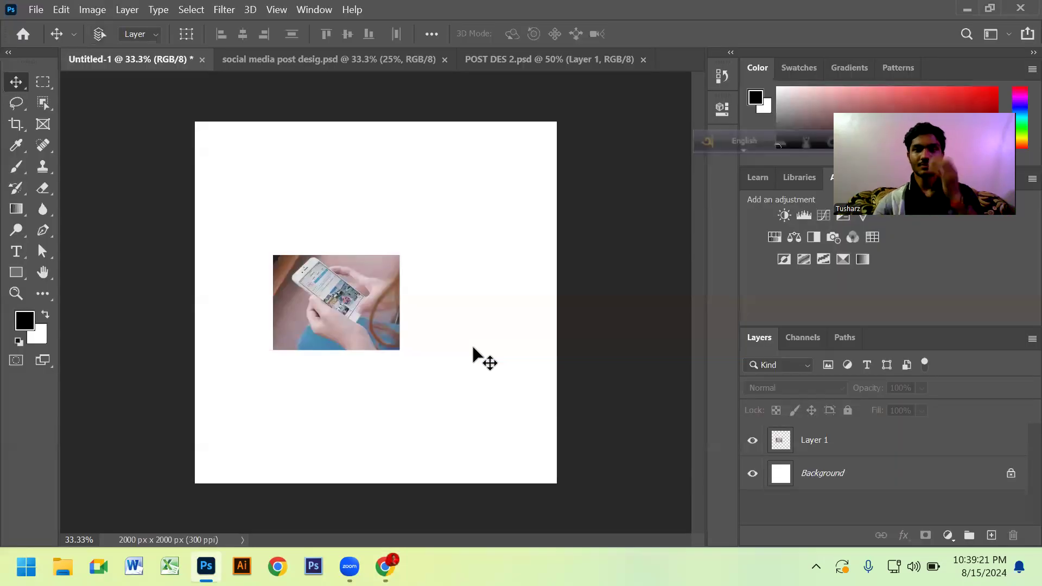
{"action": "key", "text": "ctrl+v"}
{"action": "mouse_move", "coordinate": [375, 335]}
{"action": "left_mouse_down"}
{"action": "mouse_move", "coordinate": [481, 352]}
{"action": "mouse_move", "coordinate": [497, 297]}
{"action": "left_mouse_up"}
{"action": "key", "text": "Delete"}
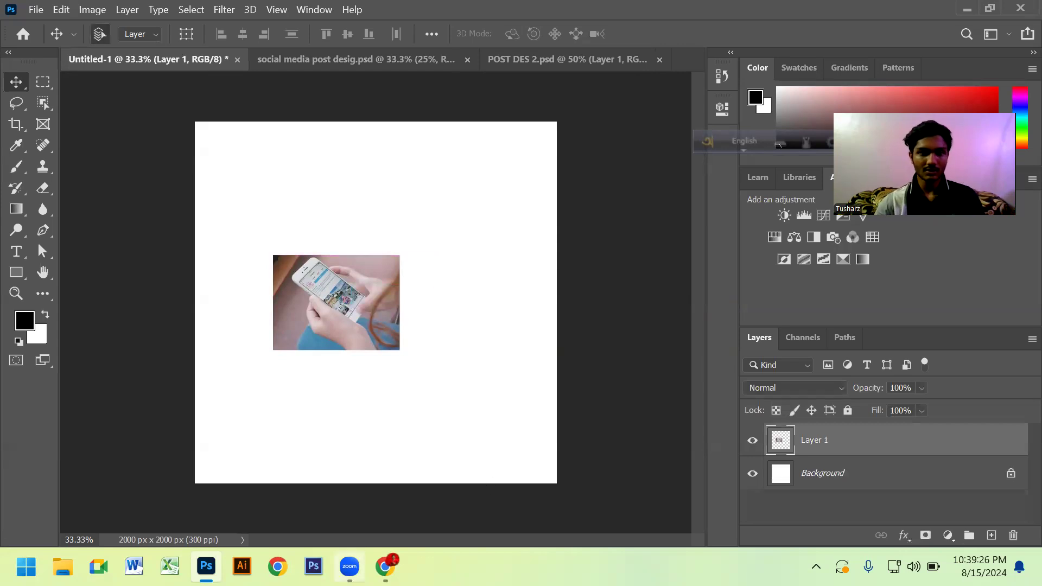
Copy the Business Insider screenshot from the image results and return to Photoshop.
{"action": "key", "text": "alt+Tab"}
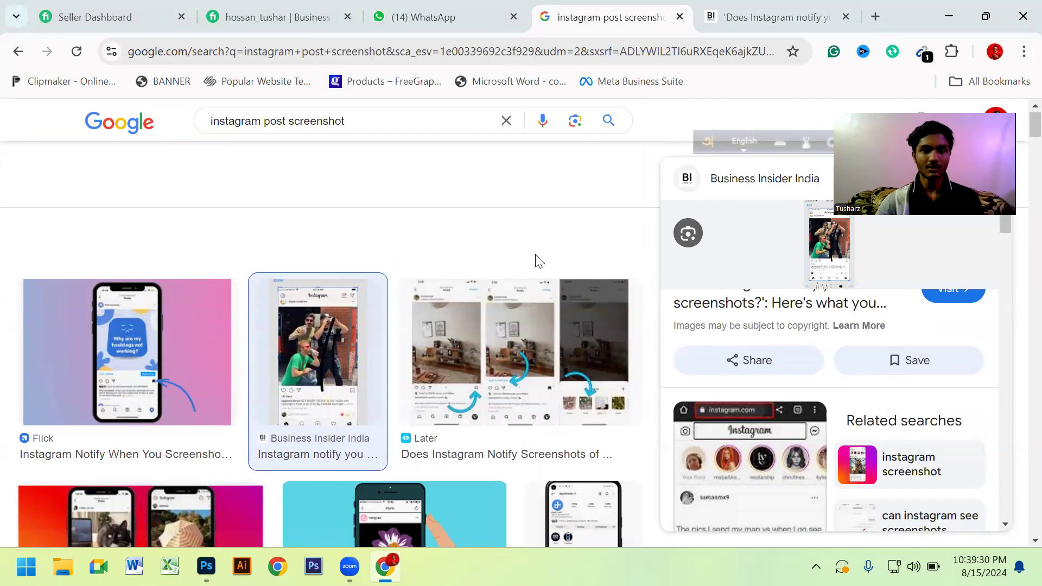
{"action": "right_click", "coordinate": [337, 353]}
{"action": "left_click", "coordinate": [421, 269]}
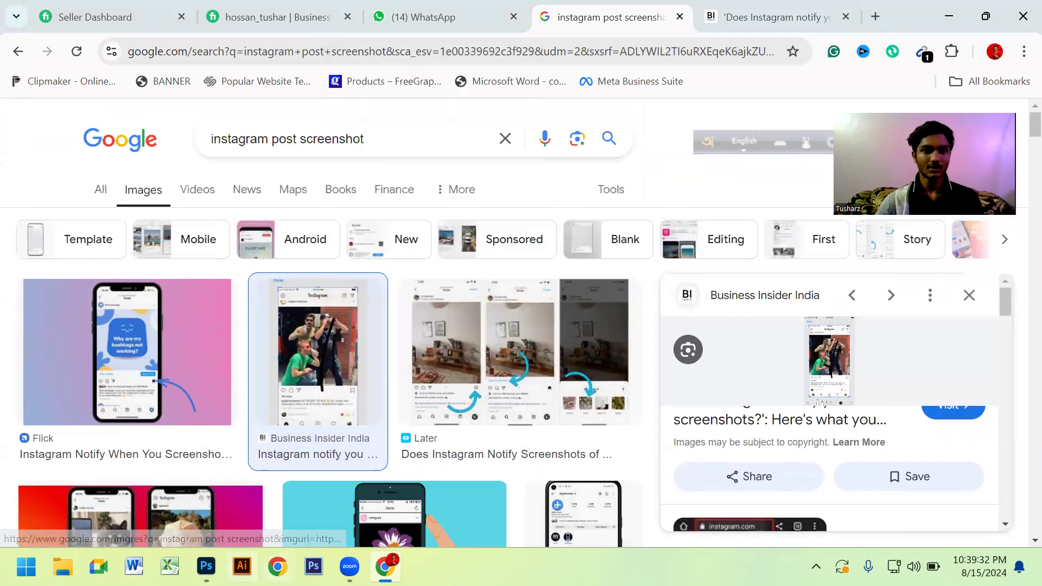
{"action": "key", "text": "alt+Tab"}
Paste the Instagram screenshot and enlarge it together with the phone photo to about double size.
{"action": "key", "text": "ctrl+v"}
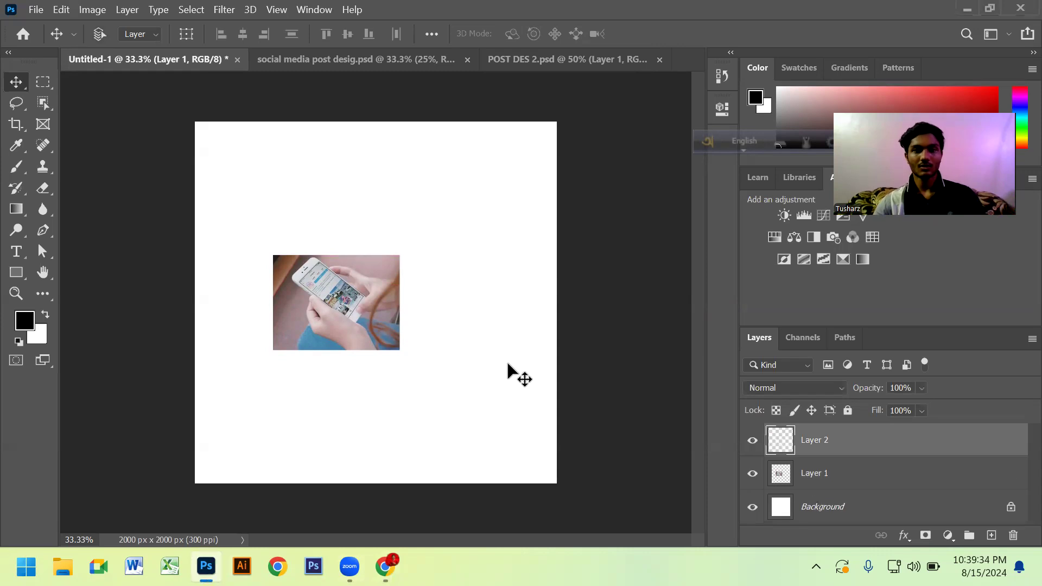
{"action": "left_click_drag", "start_coordinate": [456, 323], "coordinate": [482, 320]}
{"action": "left_click_drag", "start_coordinate": [512, 355], "coordinate": [328, 281]}
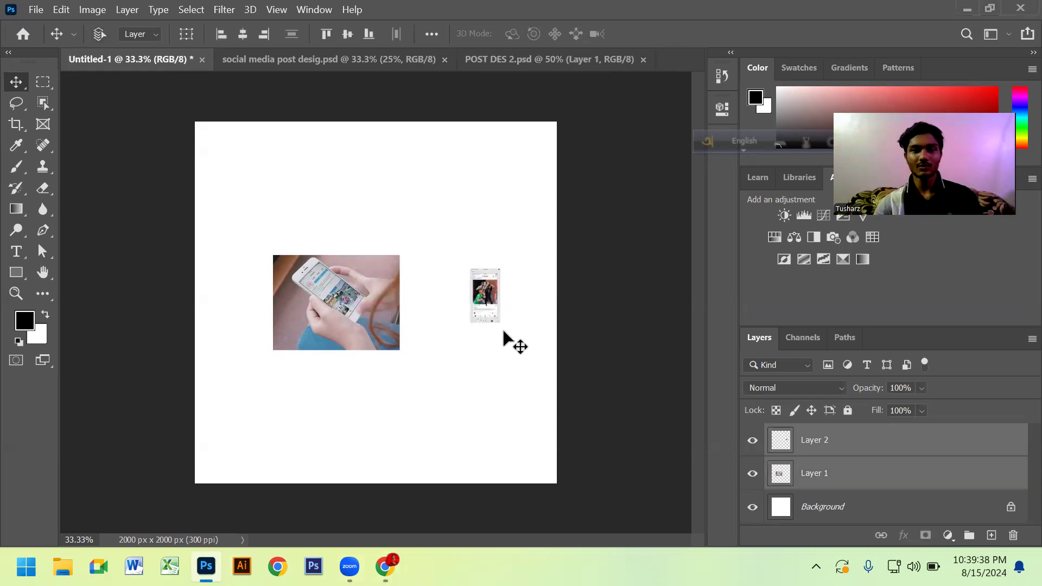
{"action": "key", "text": "ctrl+t"}
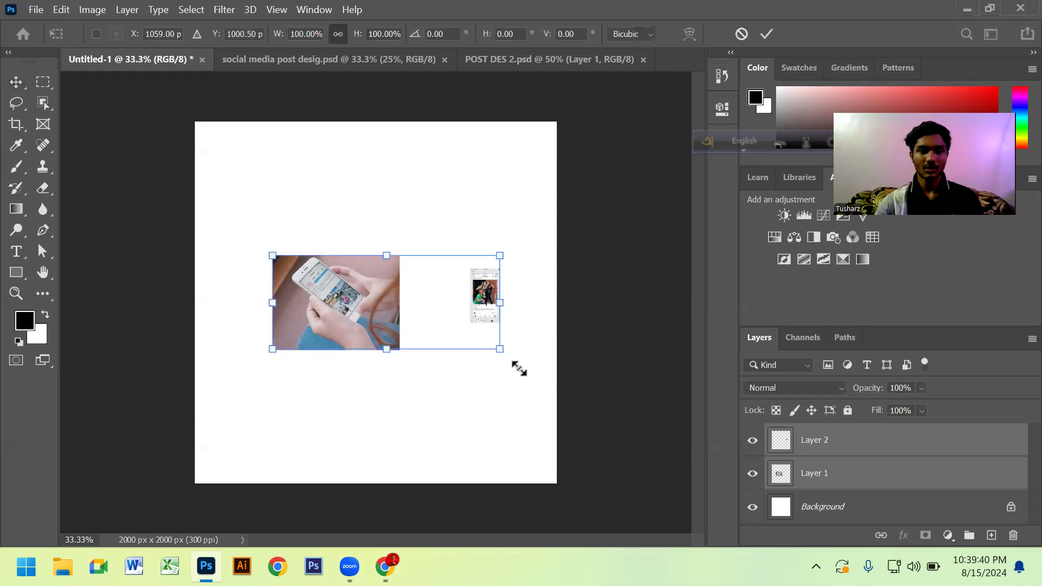
{"action": "left_click_drag", "start_coordinate": [502, 351], "coordinate": [723, 502]}
{"action": "left_click_drag", "start_coordinate": [402, 412], "coordinate": [342, 407]}
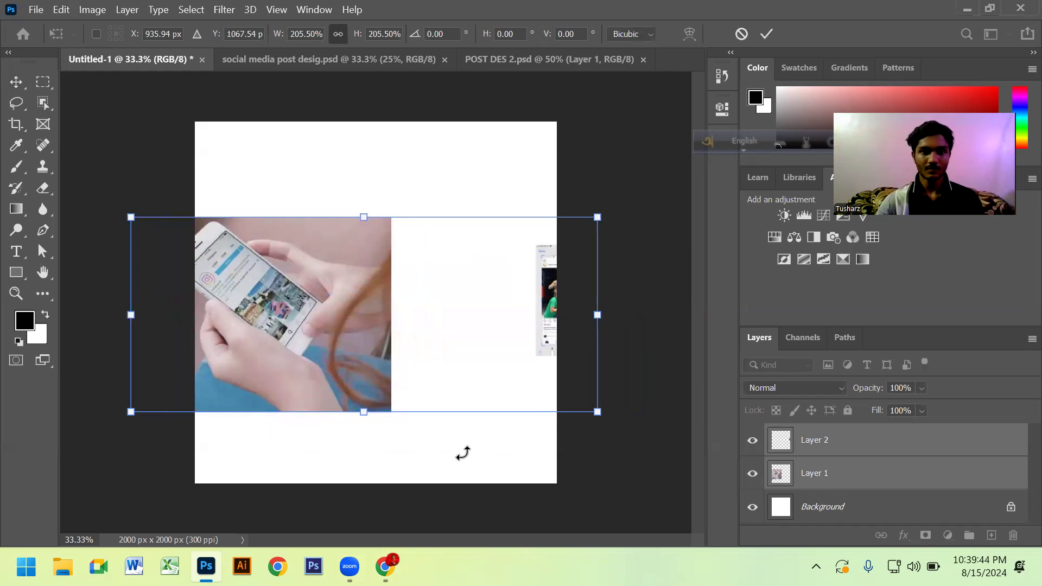
{"action": "key", "text": "Return"}
Reposition both layers and scale the phone photo to fill the canvas.
{"action": "left_click_drag", "start_coordinate": [394, 321], "coordinate": [458, 320]}
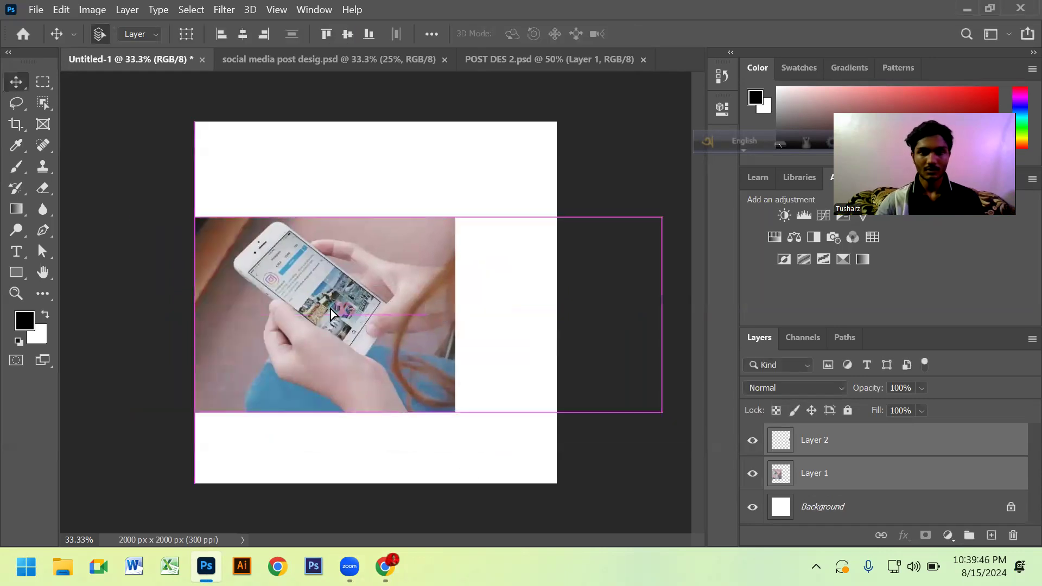
{"action": "left_click_drag", "start_coordinate": [333, 313], "coordinate": [264, 313]}
{"action": "left_click_drag", "start_coordinate": [546, 340], "coordinate": [233, 339]}
{"action": "left_click_drag", "start_coordinate": [383, 401], "coordinate": [502, 404]}
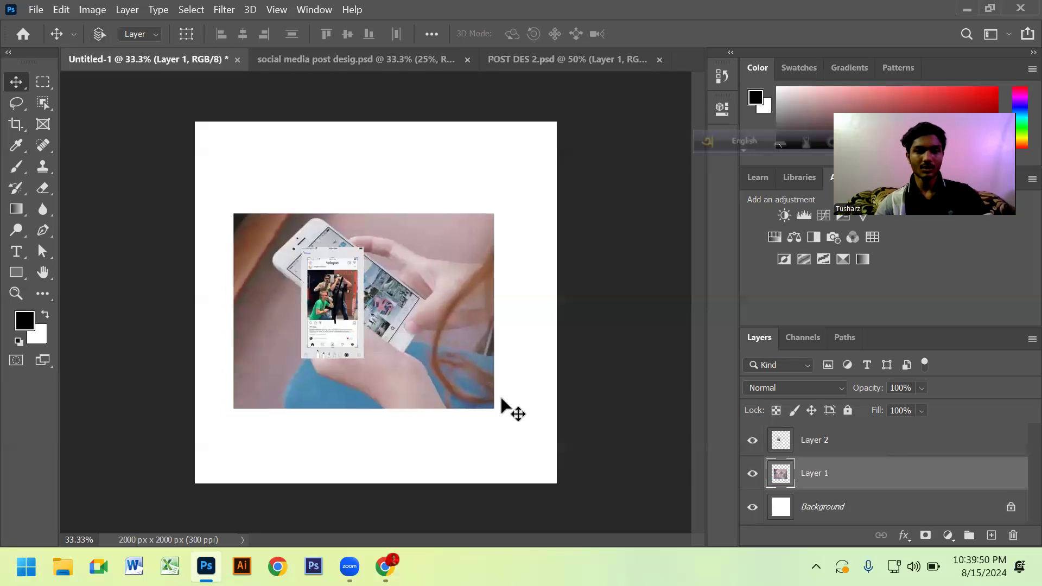
{"action": "key", "text": "ctrl+t"}
{"action": "left_click_drag", "start_coordinate": [530, 445], "coordinate": [602, 518]}
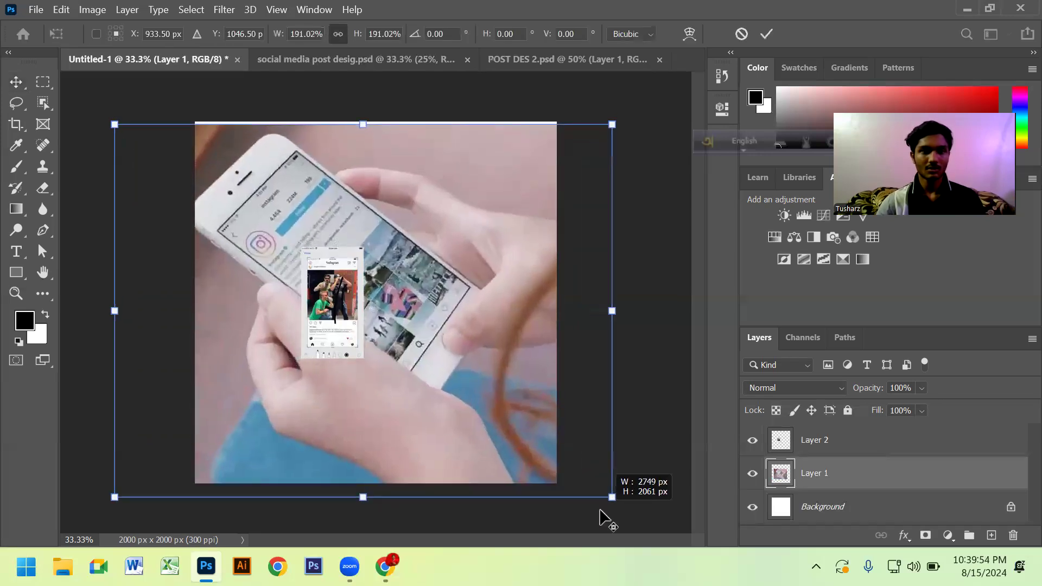
{"action": "left_click_drag", "start_coordinate": [498, 473], "coordinate": [516, 475]}
{"action": "key", "text": "Return"}
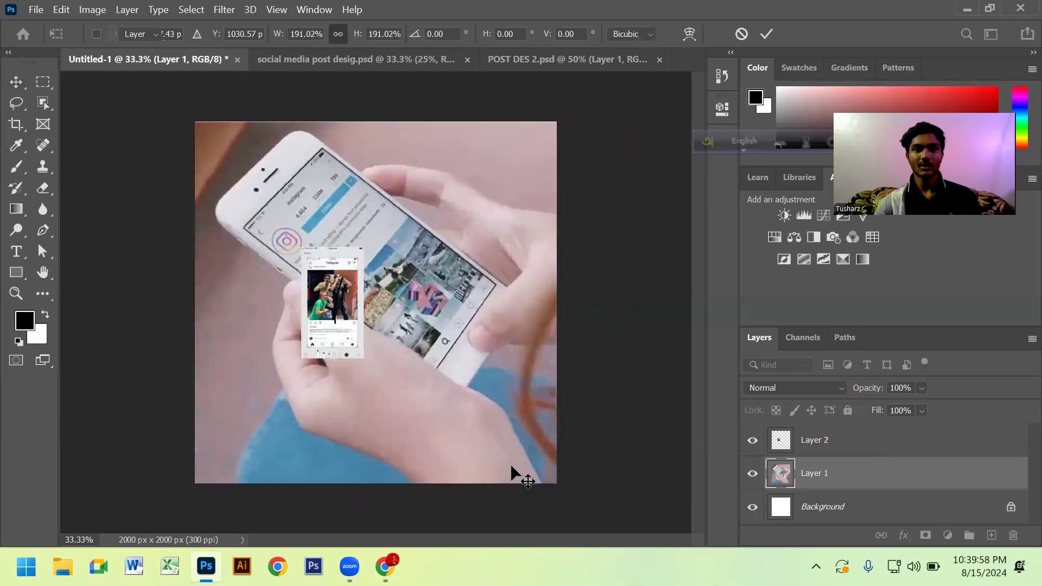
Place the Instagram screenshot over the phone's screen.
{"action": "left_click_drag", "start_coordinate": [334, 348], "coordinate": [428, 300]}
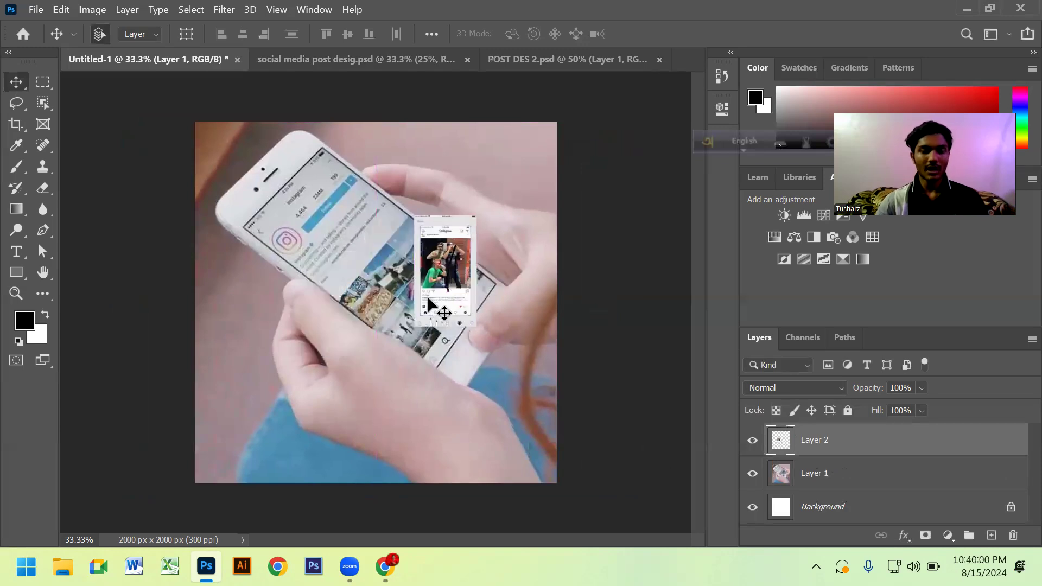
{"action": "scroll", "coordinate": [429, 304], "scroll_direction": "up", "scroll_amount": 5}
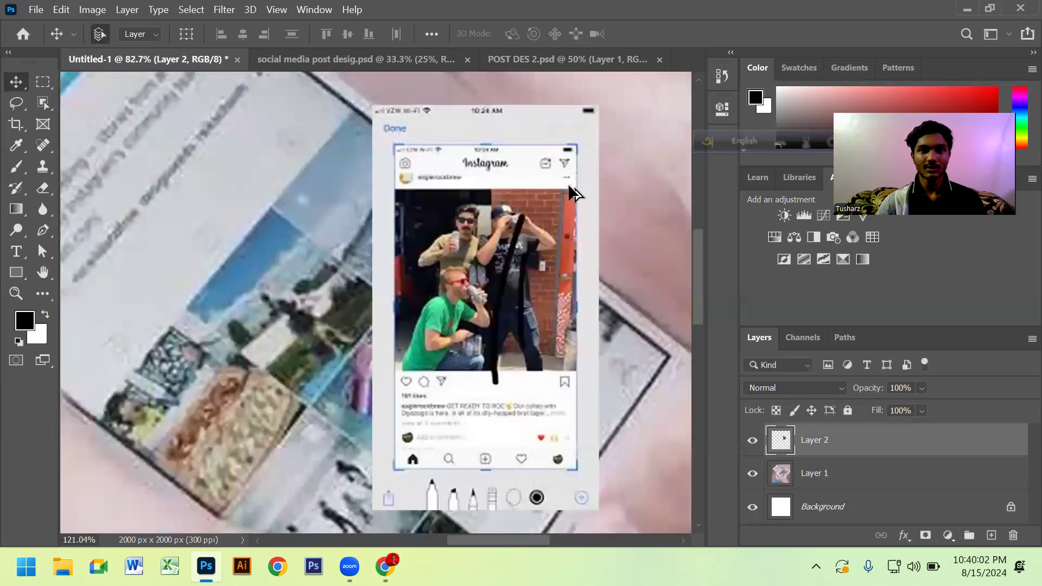
{"action": "scroll", "coordinate": [574, 192], "scroll_direction": "up", "scroll_amount": 2}
{"action": "scroll", "coordinate": [544, 196], "scroll_direction": "down", "scroll_amount": 3}
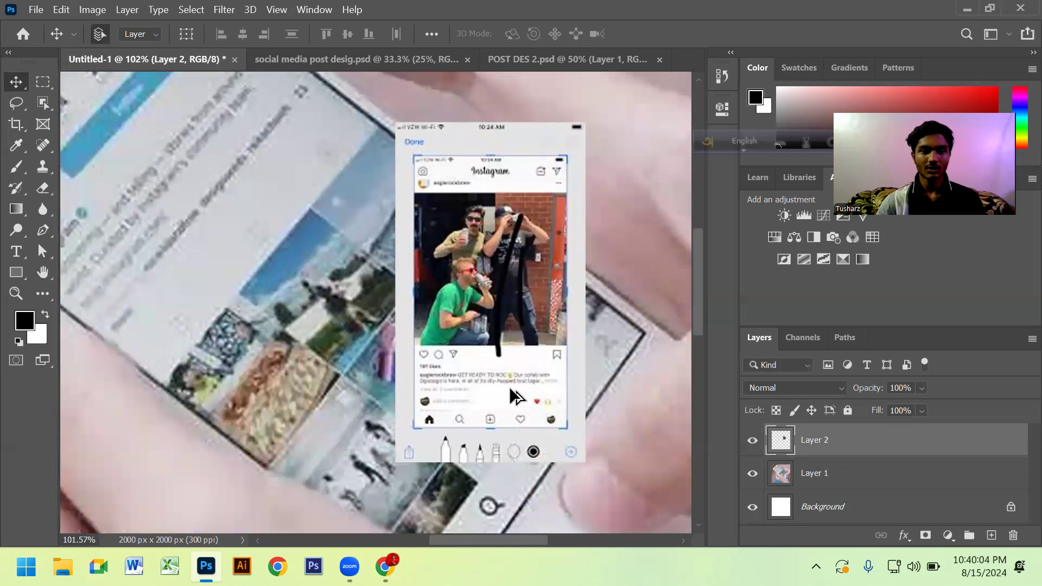
{"action": "scroll", "coordinate": [515, 396], "scroll_direction": "down", "scroll_amount": 1}
{"action": "scroll", "coordinate": [521, 391], "scroll_direction": "up", "scroll_amount": 2}
{"action": "scroll", "coordinate": [527, 392], "scroll_direction": "up", "scroll_amount": 1}
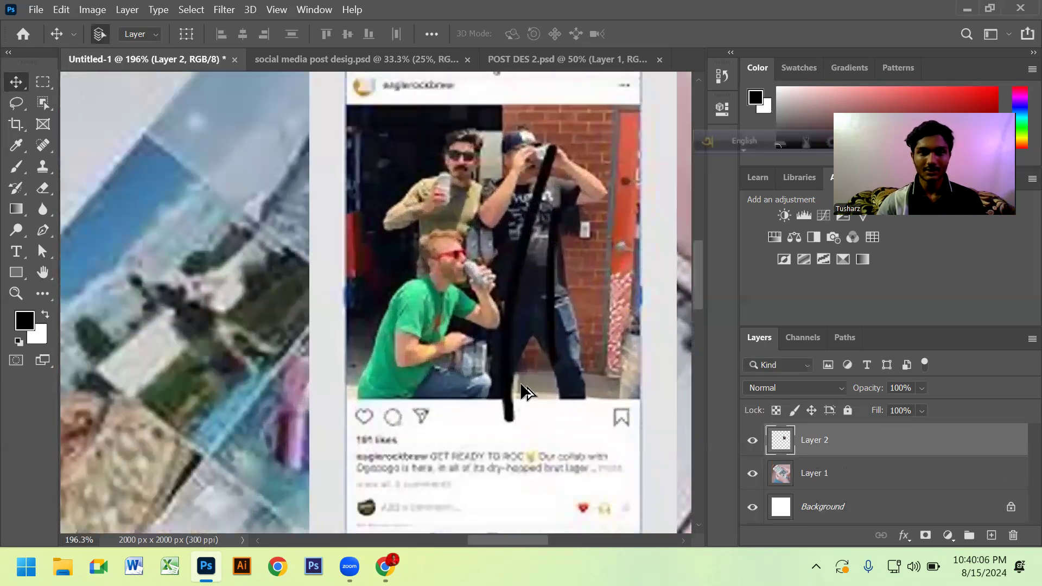
{"action": "scroll", "coordinate": [525, 391], "scroll_direction": "down", "scroll_amount": 3}
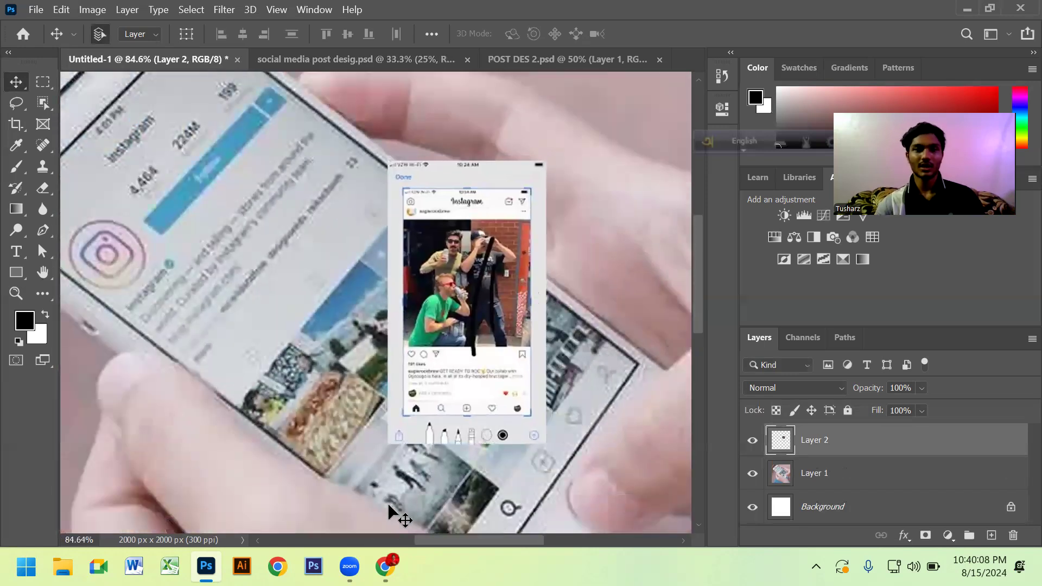
Narrow the image search to 'instagram post' by removing 'screenshot' from the query.
{"action": "left_click", "coordinate": [385, 566]}
{"action": "scroll", "coordinate": [383, 390], "scroll_direction": "down", "scroll_amount": 5}
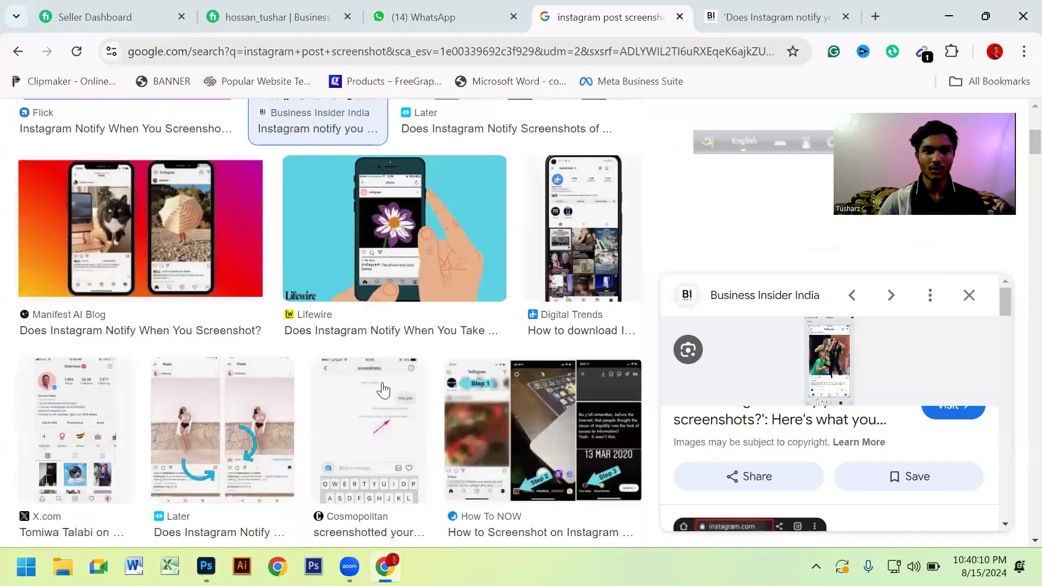
{"action": "scroll", "coordinate": [384, 390], "scroll_direction": "down", "scroll_amount": 4}
{"action": "scroll", "coordinate": [341, 262], "scroll_direction": "down", "scroll_amount": 6}
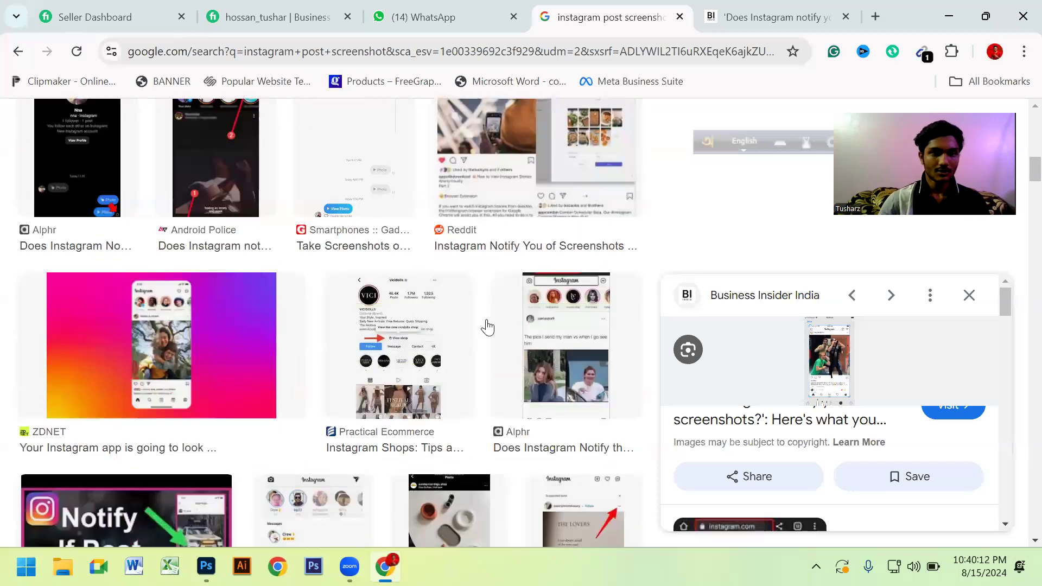
{"action": "scroll", "coordinate": [291, 326], "scroll_direction": "down", "scroll_amount": 5}
{"action": "scroll", "coordinate": [474, 372], "scroll_direction": "down", "scroll_amount": 2}
{"action": "scroll", "coordinate": [472, 311], "scroll_direction": "down", "scroll_amount": 2}
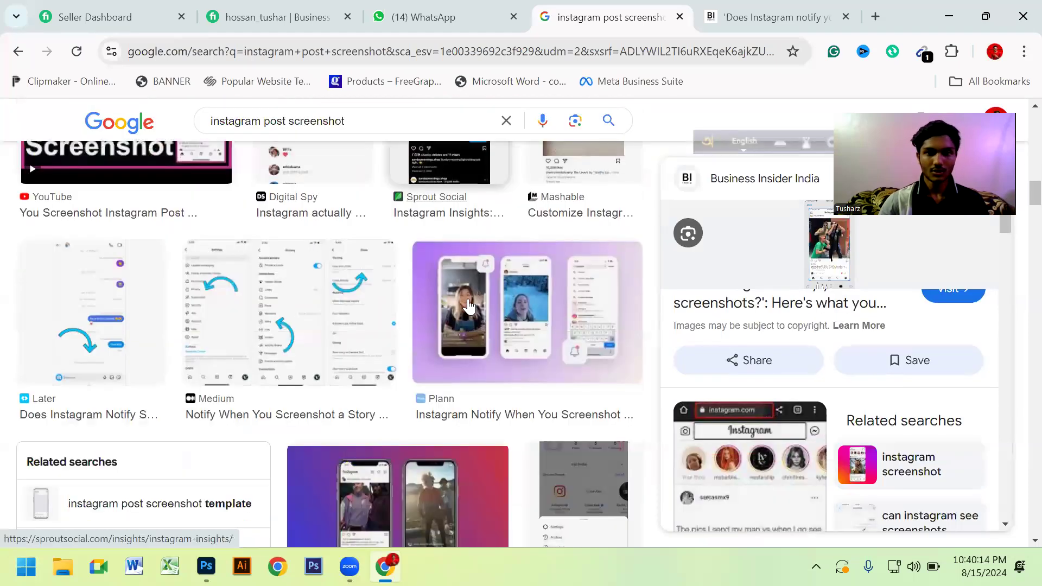
{"action": "scroll", "coordinate": [413, 217], "scroll_direction": "down", "scroll_amount": 1}
{"action": "double_click", "coordinate": [289, 123]}
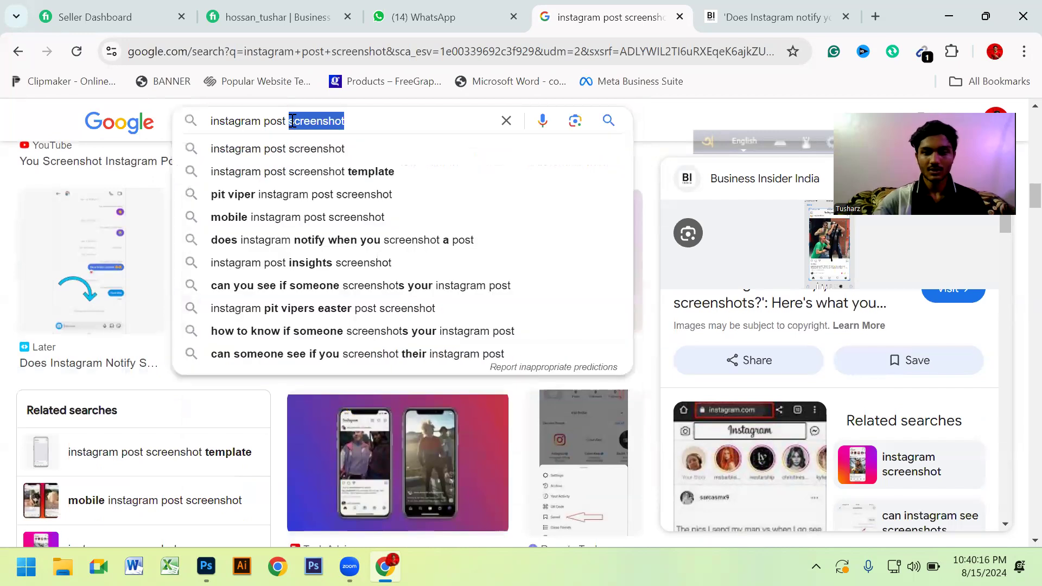
{"action": "key", "text": "BackSpace"}
{"action": "key", "text": "Return"}
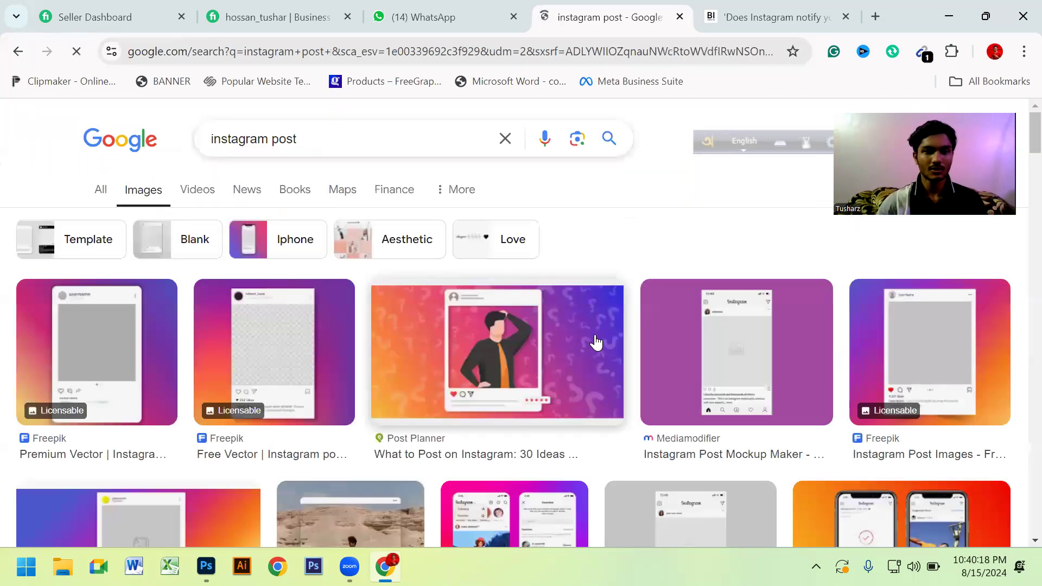
Open the Mediamodifier Instagram post mockup result to preview it.
{"action": "scroll", "coordinate": [589, 388], "scroll_direction": "down", "scroll_amount": 3}
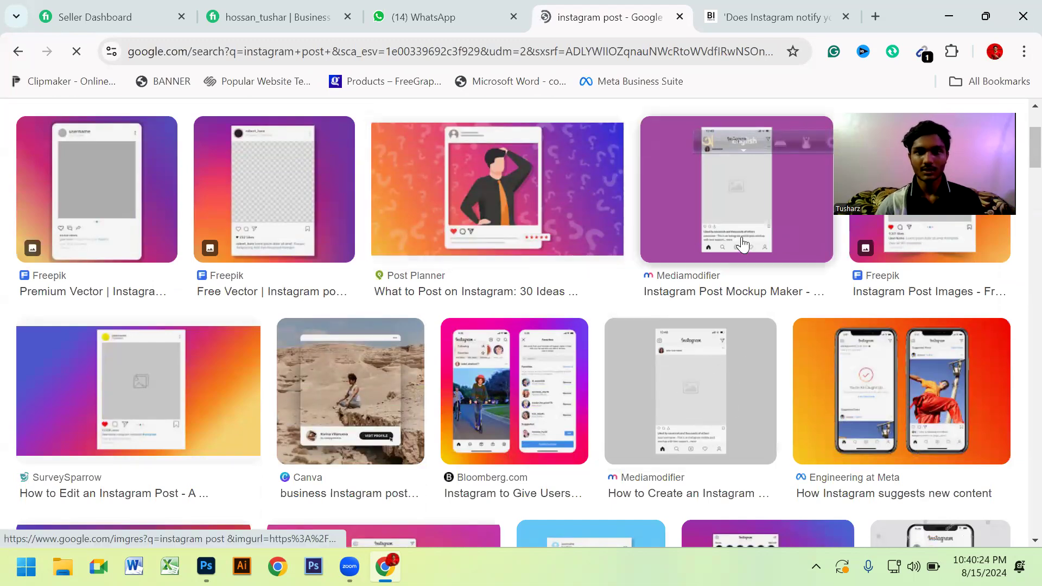
{"action": "left_click", "coordinate": [729, 210]}
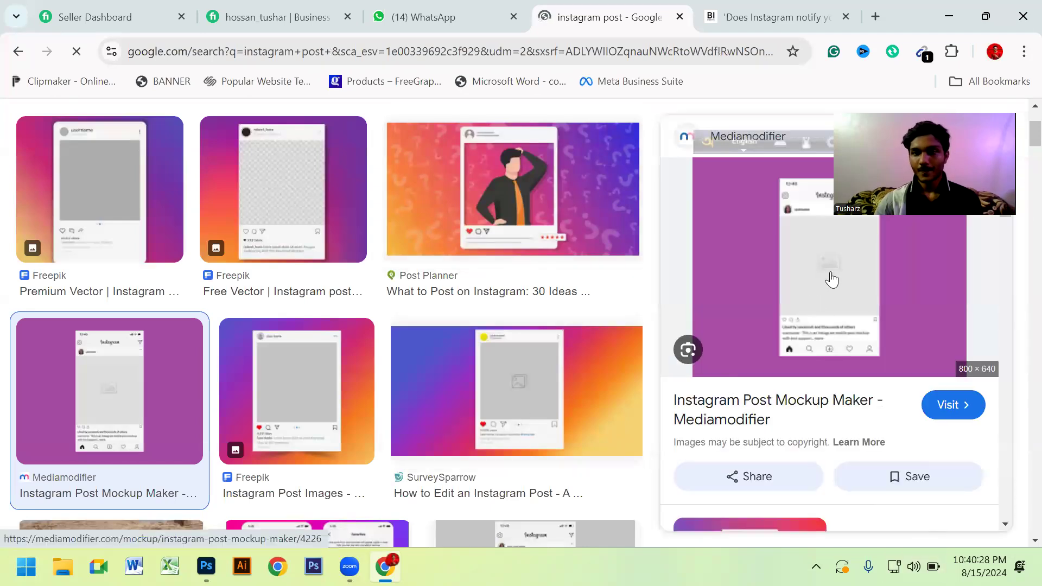
{"action": "scroll", "coordinate": [587, 356], "scroll_direction": "down", "scroll_amount": 5}
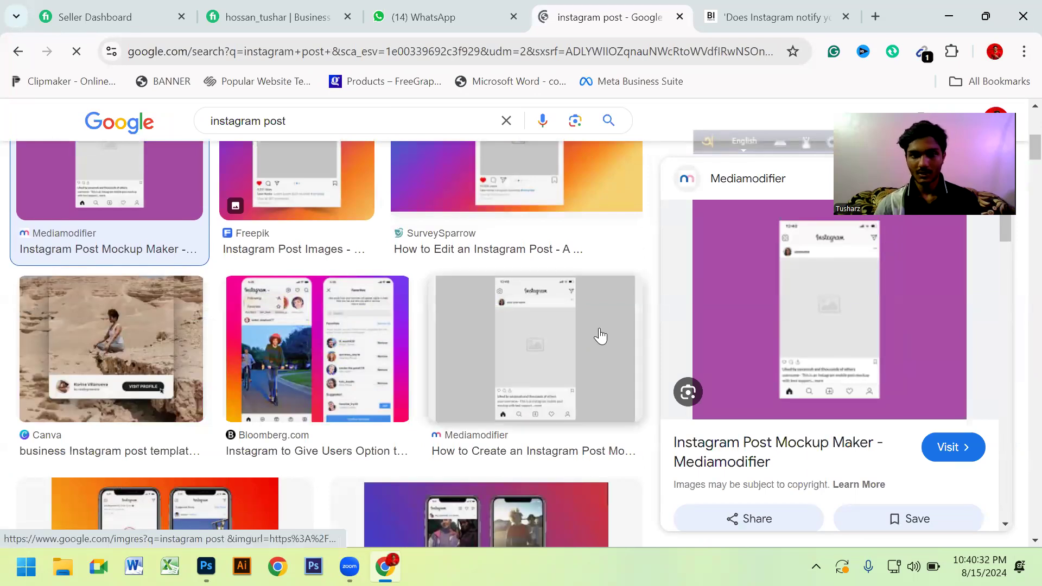
{"action": "scroll", "coordinate": [600, 337], "scroll_direction": "down", "scroll_amount": 2}
{"action": "scroll", "coordinate": [774, 287], "scroll_direction": "down", "scroll_amount": 4}
{"action": "scroll", "coordinate": [820, 294], "scroll_direction": "up", "scroll_amount": 5}
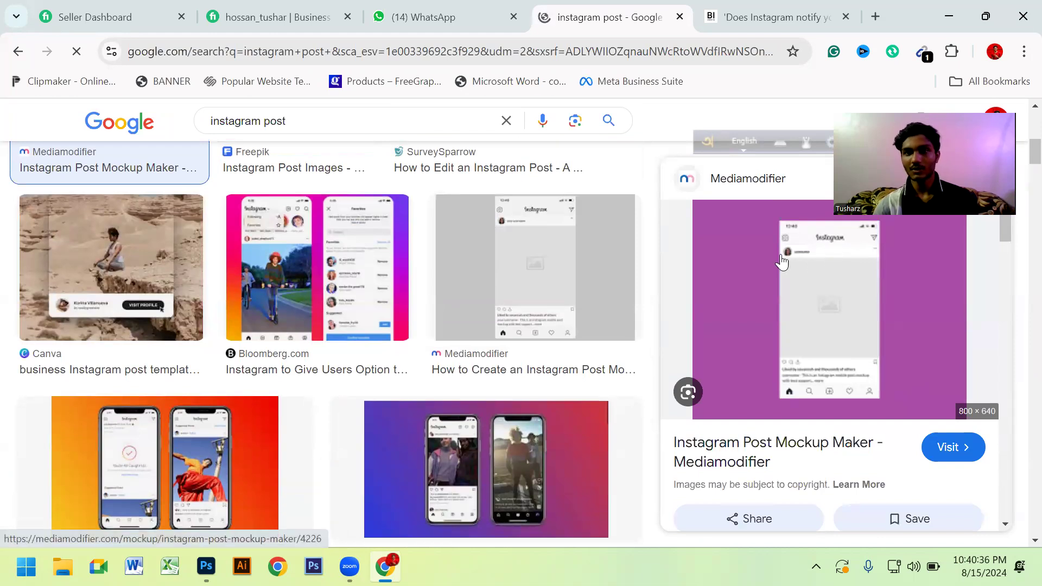
{"action": "scroll", "coordinate": [461, 315], "scroll_direction": "down", "scroll_amount": 5}
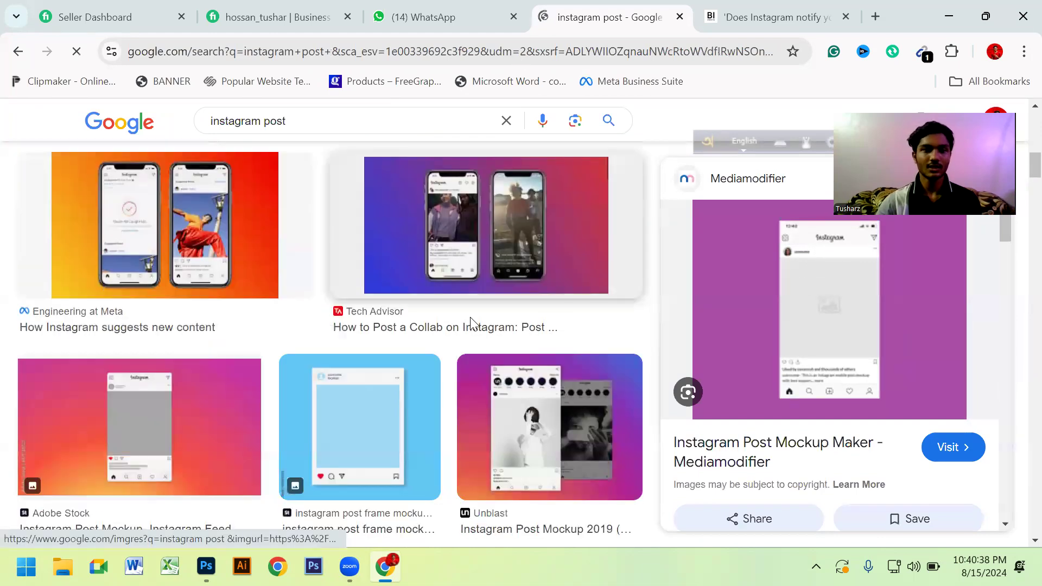
{"action": "scroll", "coordinate": [472, 320], "scroll_direction": "down", "scroll_amount": 10}
{"action": "scroll", "coordinate": [474, 311], "scroll_direction": "down", "scroll_amount": 5}
{"action": "scroll", "coordinate": [466, 313], "scroll_direction": "down", "scroll_amount": 5}
{"action": "scroll", "coordinate": [461, 316], "scroll_direction": "down", "scroll_amount": 3}
{"action": "scroll", "coordinate": [454, 319], "scroll_direction": "down", "scroll_amount": 4}
{"action": "scroll", "coordinate": [455, 319], "scroll_direction": "down", "scroll_amount": 3}
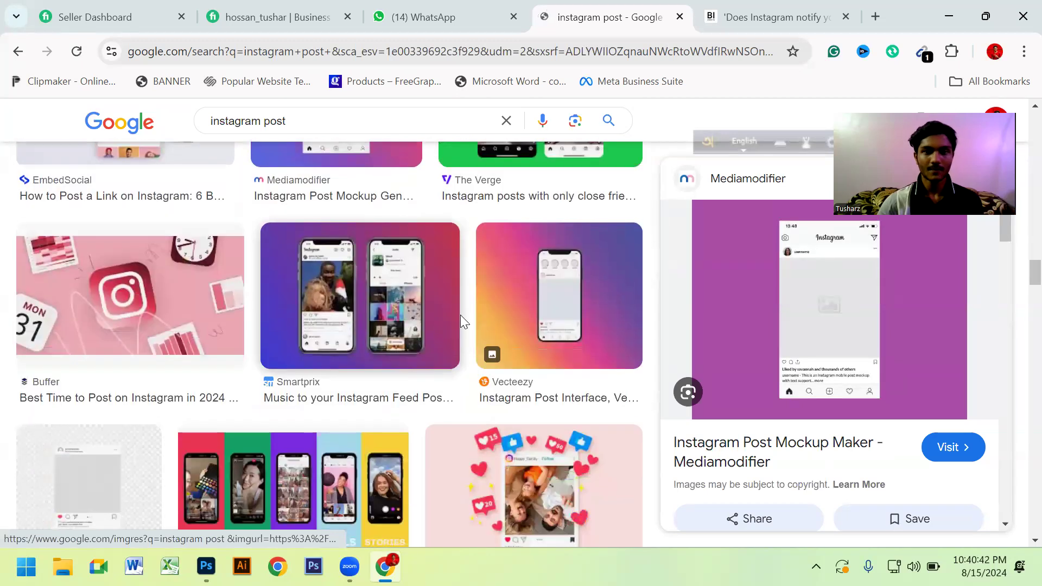
{"action": "scroll", "coordinate": [459, 319], "scroll_direction": "up", "scroll_amount": 1}
{"action": "scroll", "coordinate": [440, 343], "scroll_direction": "up", "scroll_amount": 4}
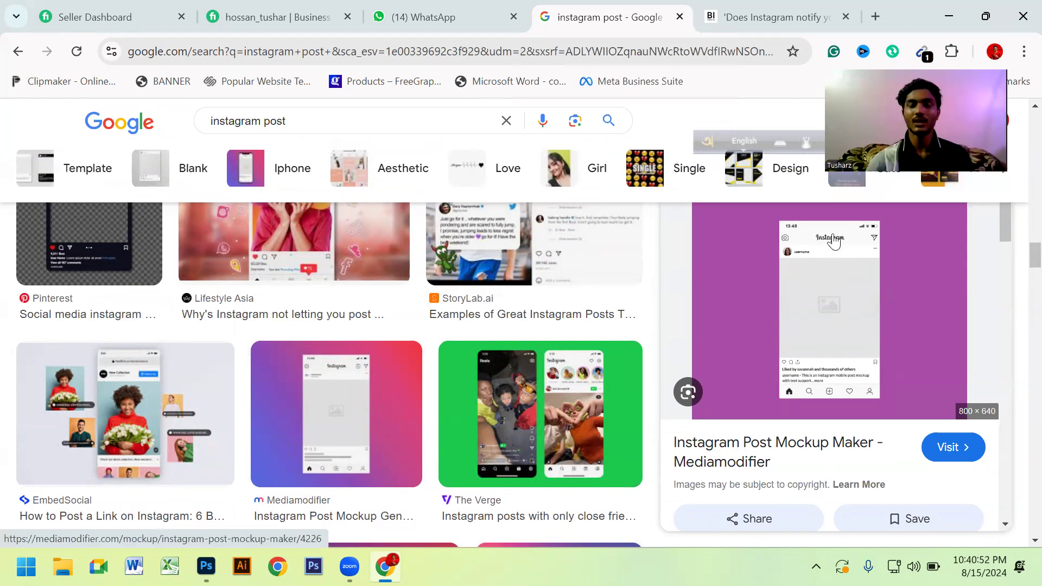
Copy the purple Mediamodifier Instagram mockup preview image.
{"action": "right_click", "coordinate": [778, 280]}
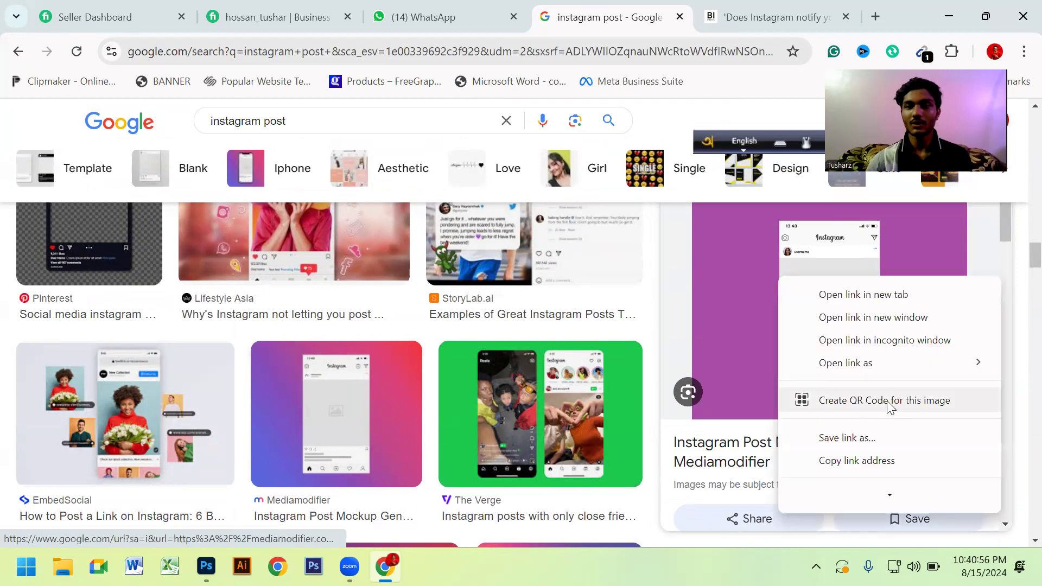
{"action": "scroll", "coordinate": [884, 403], "scroll_direction": "down", "scroll_amount": 2}
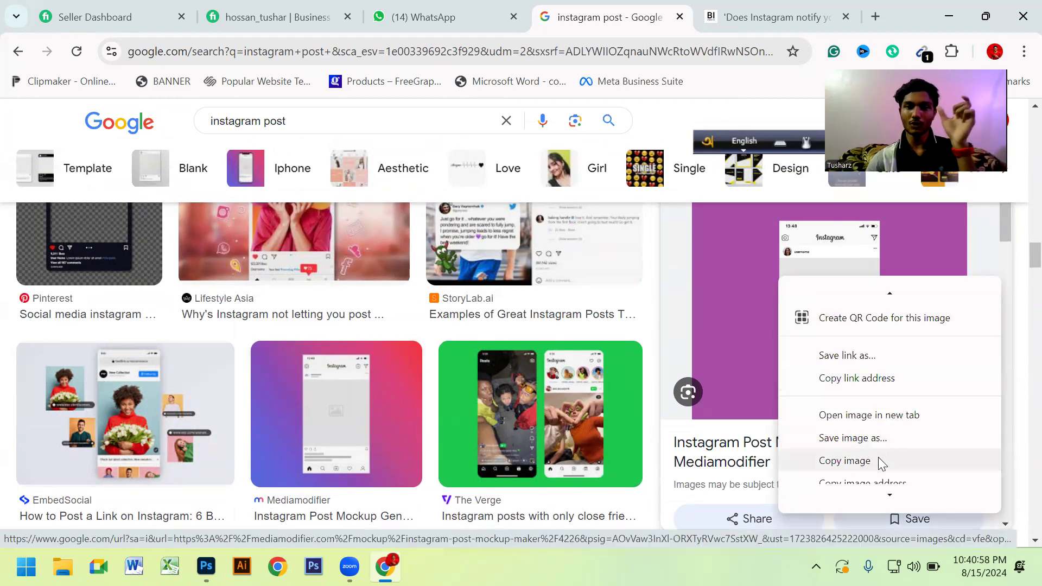
{"action": "left_click", "coordinate": [878, 460]}
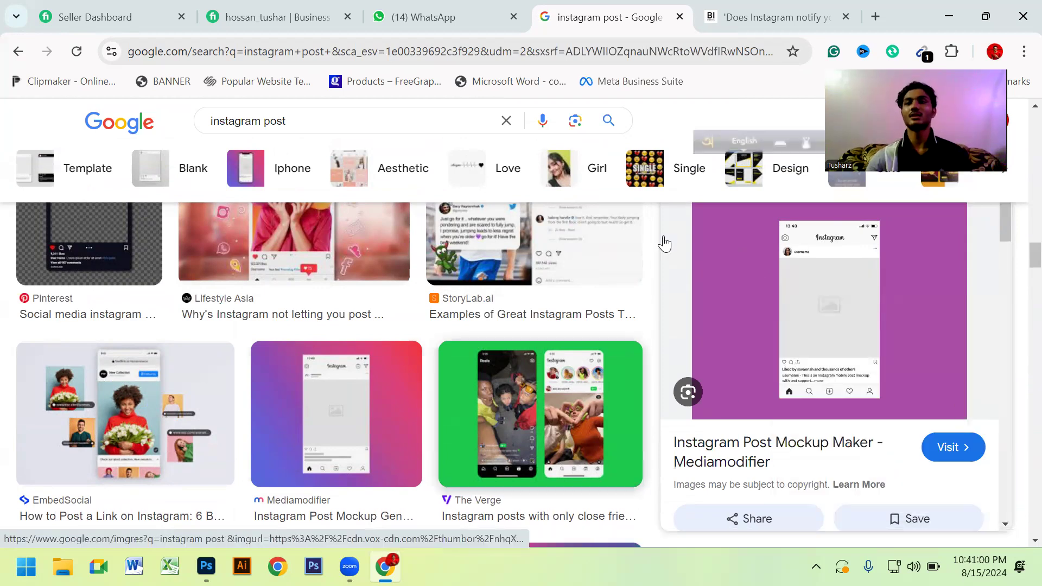
Delete the old pasted post layer and paste the purple Instagram mockup.
{"action": "left_click", "coordinate": [213, 559]}
{"action": "mouse_move", "coordinate": [530, 392]}
{"action": "left_mouse_down"}
{"action": "mouse_move", "coordinate": [380, 250]}
{"action": "mouse_move", "coordinate": [393, 317]}
{"action": "left_mouse_up"}
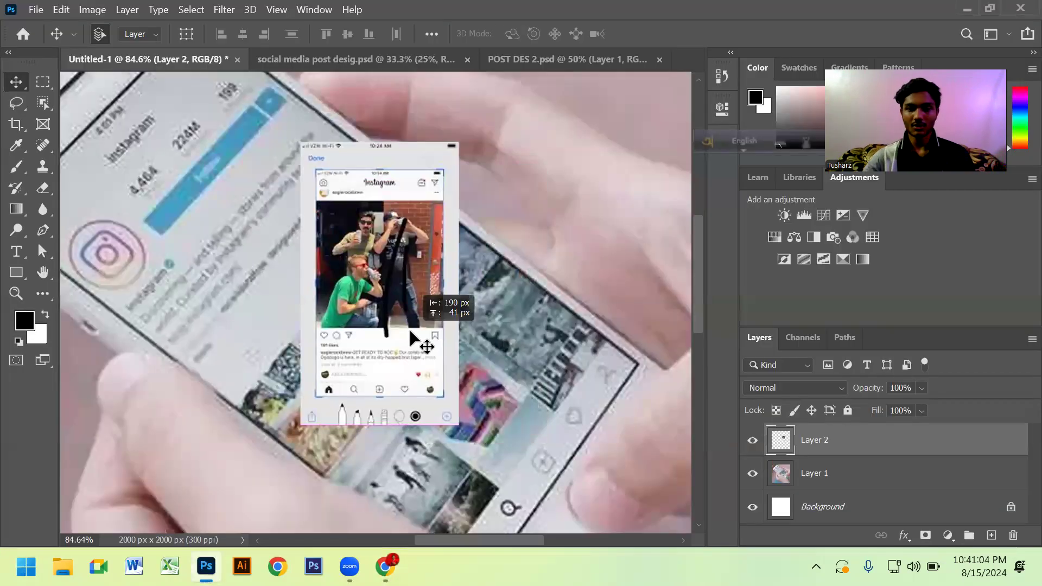
{"action": "key", "text": "Delete"}
{"action": "key", "text": "ctrl+v"}
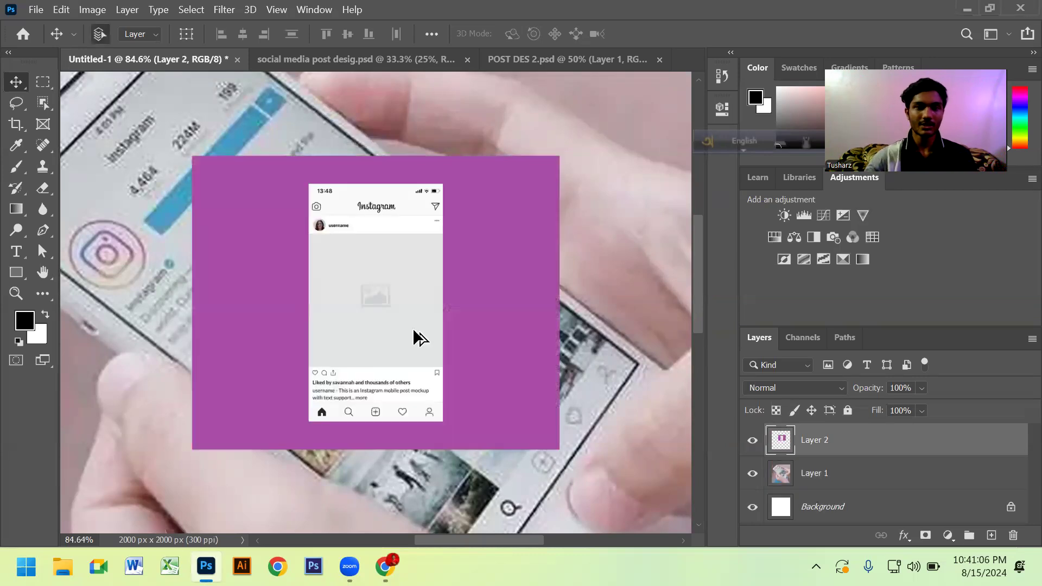
{"action": "scroll", "coordinate": [380, 305], "scroll_direction": "down", "scroll_amount": 3}
{"action": "scroll", "coordinate": [394, 326], "scroll_direction": "up", "scroll_amount": 5}
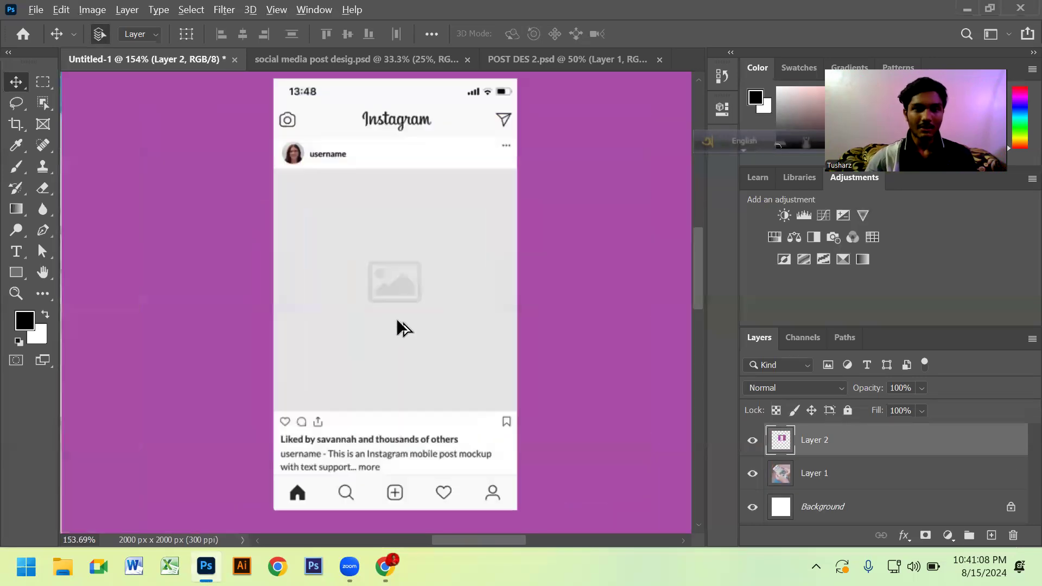
{"action": "scroll", "coordinate": [397, 323], "scroll_direction": "down", "scroll_amount": 2}
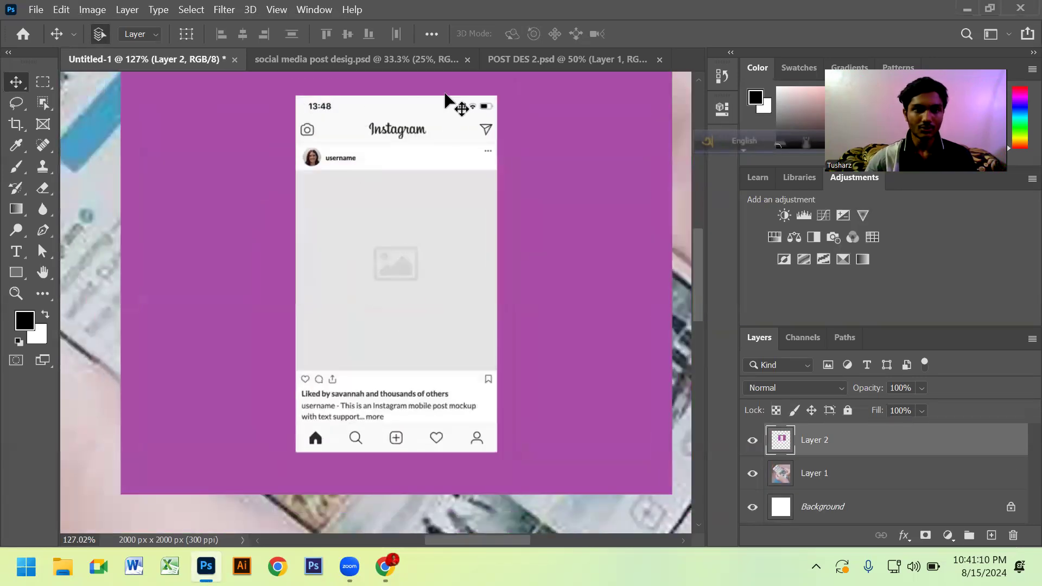
Mask the mockup layer to just its phone screen with a rectangular selection.
{"action": "left_click", "coordinate": [43, 81]}
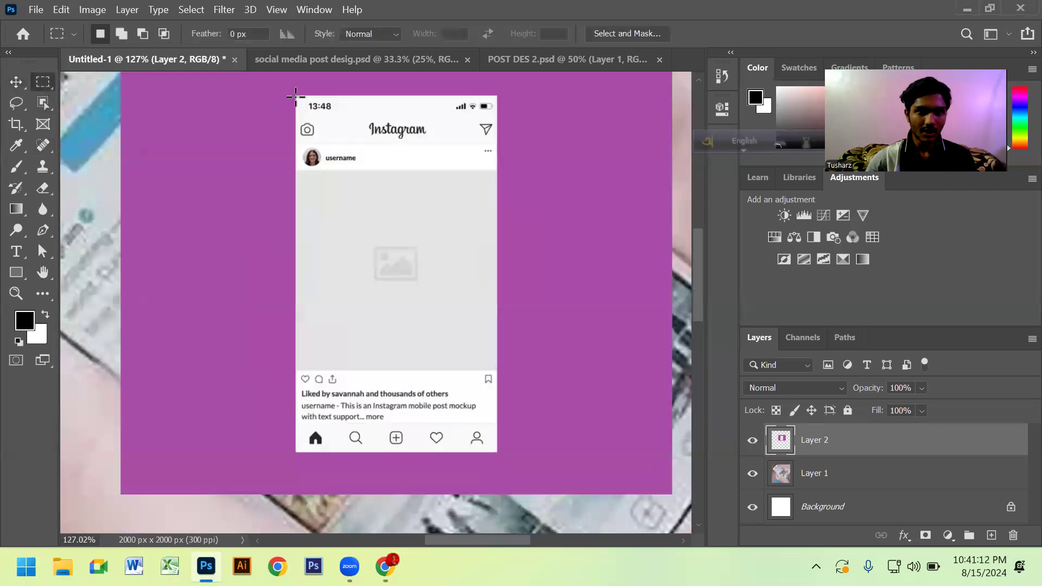
{"action": "left_click_drag", "start_coordinate": [295, 95], "coordinate": [499, 455]}
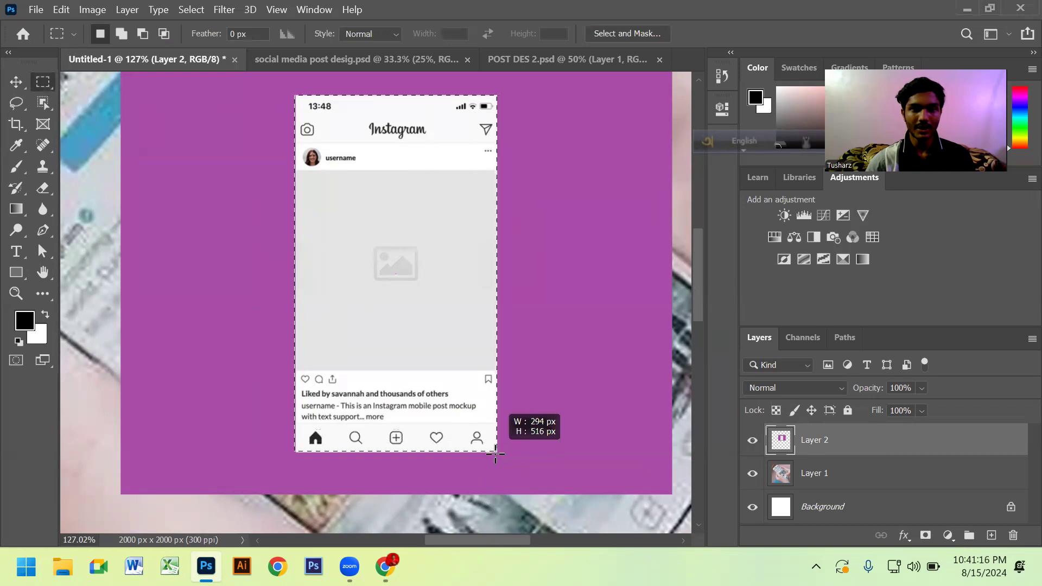
{"action": "left_click_drag", "start_coordinate": [498, 455], "coordinate": [497, 454]}
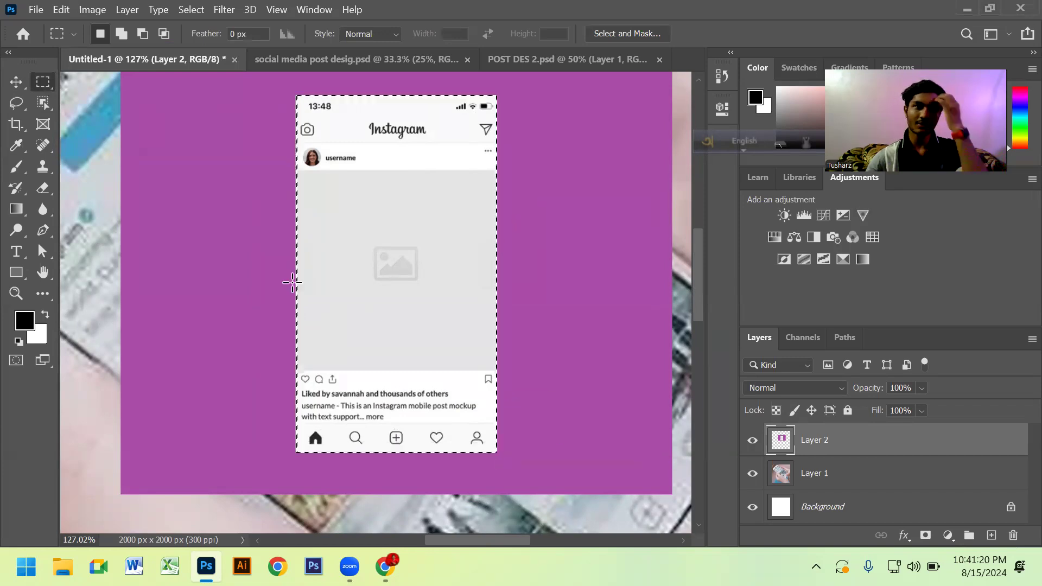
{"action": "left_click", "coordinate": [925, 535]}
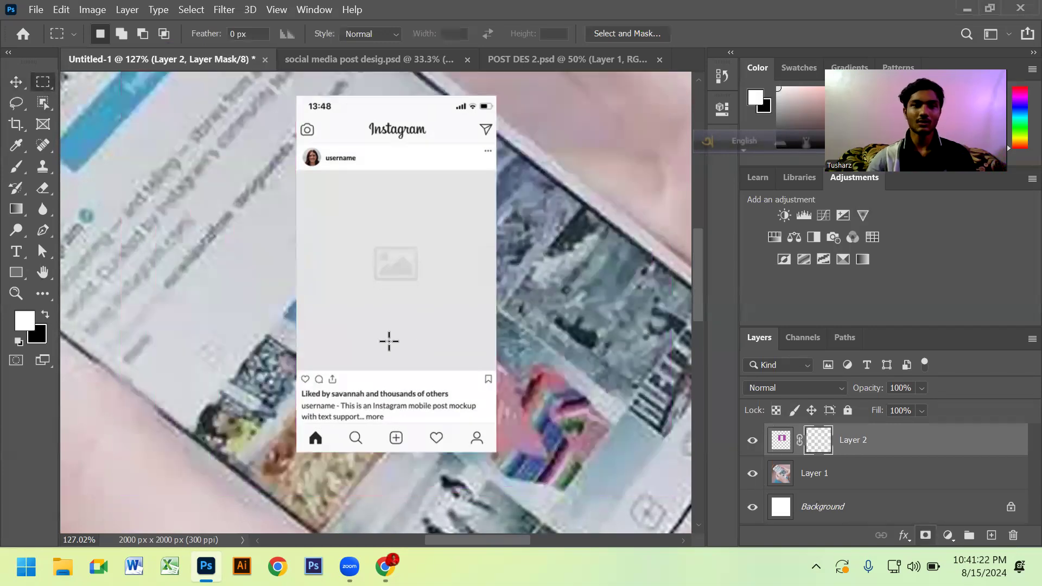
Move the masked mockup screen up onto the phone and nudge the phone photo.
{"action": "scroll", "coordinate": [388, 340], "scroll_direction": "down", "scroll_amount": 3}
{"action": "key", "text": "v"}
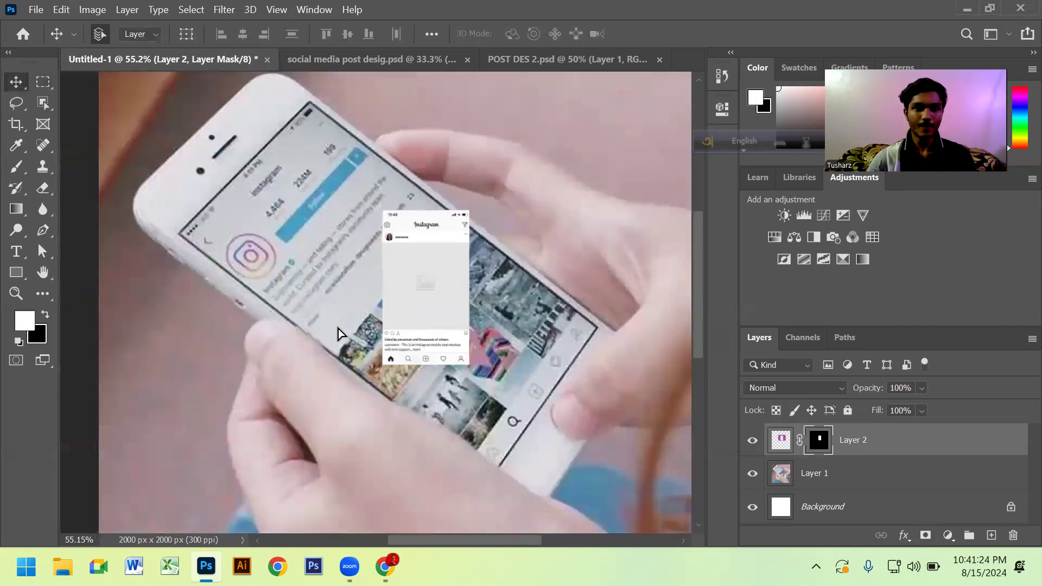
{"action": "left_click_drag", "start_coordinate": [337, 334], "coordinate": [418, 255]}
{"action": "scroll", "coordinate": [393, 341], "scroll_direction": "down", "scroll_amount": 1}
{"action": "scroll", "coordinate": [318, 237], "scroll_direction": "down", "scroll_amount": 1}
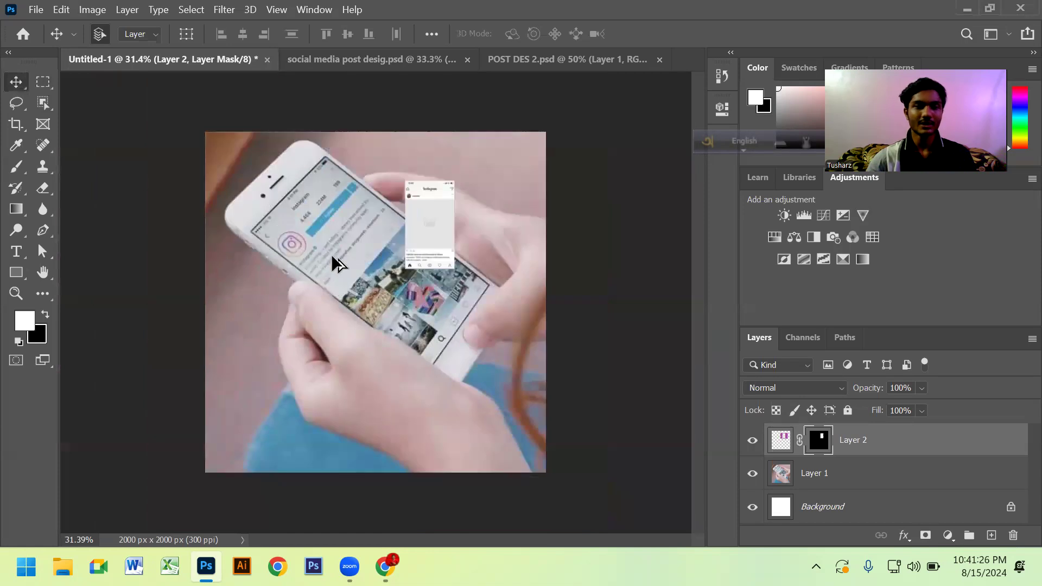
{"action": "scroll", "coordinate": [331, 254], "scroll_direction": "up", "scroll_amount": 1}
{"action": "left_click_drag", "start_coordinate": [349, 288], "coordinate": [361, 282]}
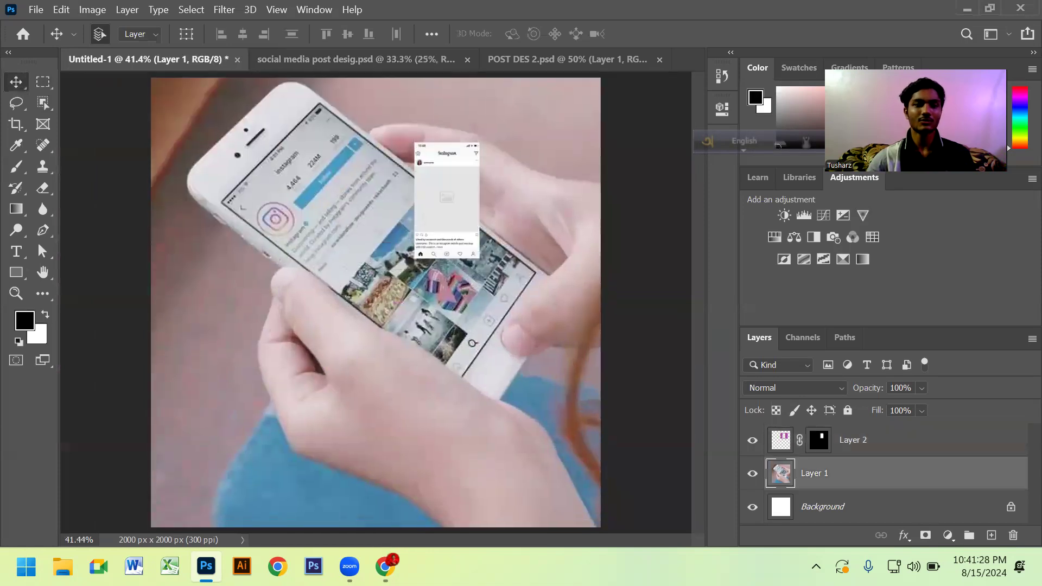
{"action": "left_click", "coordinate": [385, 566]}
{"action": "left_click", "coordinate": [868, 16]}
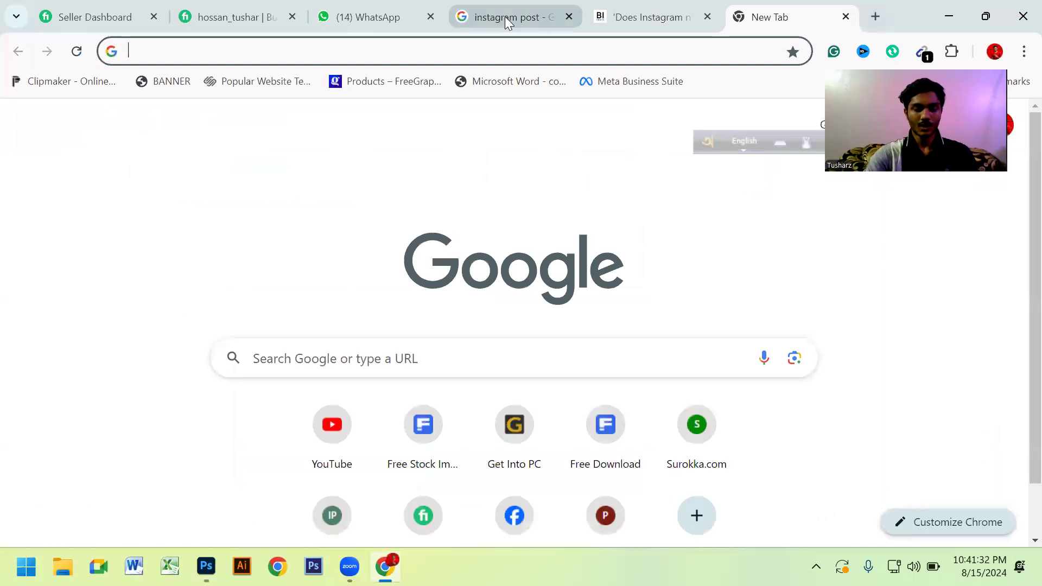
Search Google Images for 'phone on hand'.
{"action": "type", "text": "pp"}
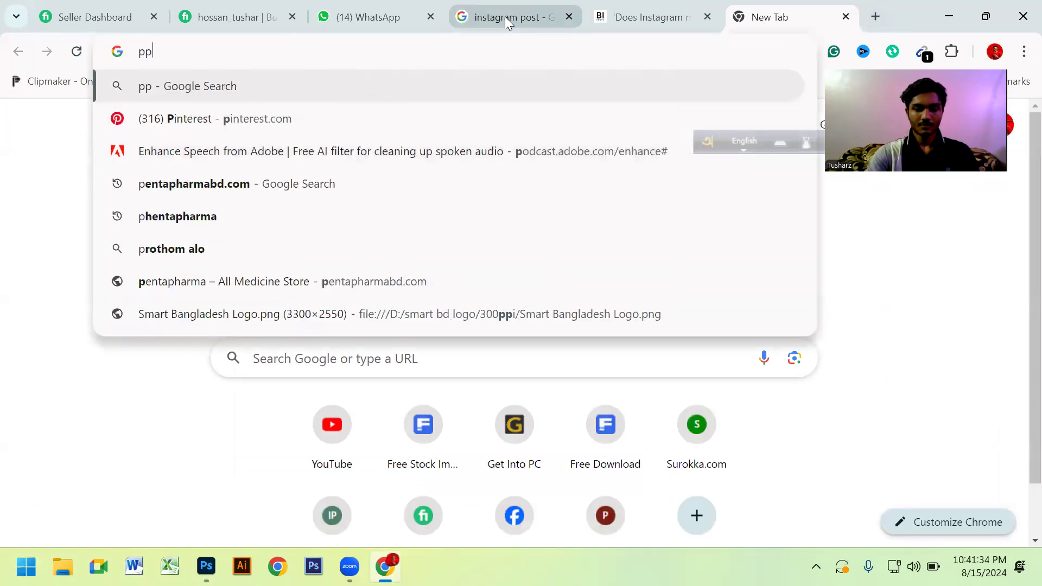
{"action": "type", "text": "hone on a"}
{"action": "key", "text": "BackSpace"}
{"action": "type", "text": "hand"}
{"action": "key", "text": "Return"}
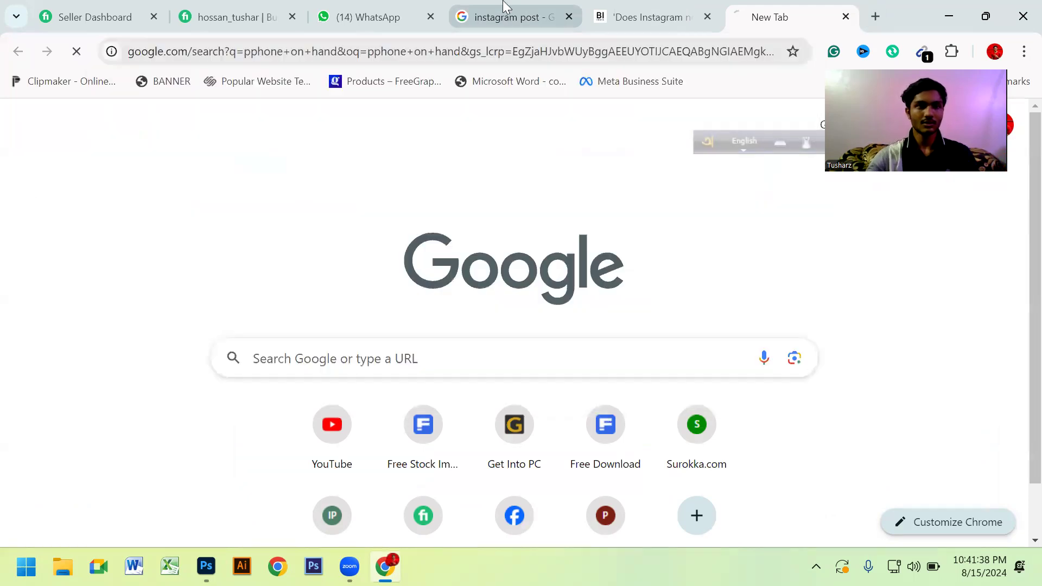
Copy the Adobe Stock photo of hands holding a blank-screen phone.
{"action": "scroll", "coordinate": [391, 309], "scroll_direction": "down", "scroll_amount": 3}
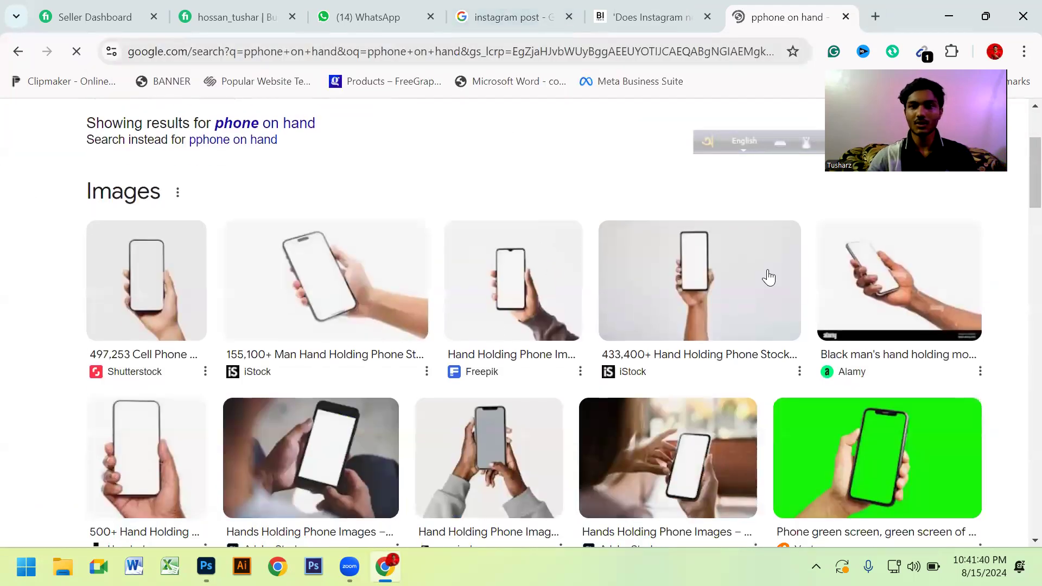
{"action": "scroll", "coordinate": [526, 310], "scroll_direction": "down", "scroll_amount": 2}
{"action": "scroll", "coordinate": [439, 342], "scroll_direction": "down", "scroll_amount": 1}
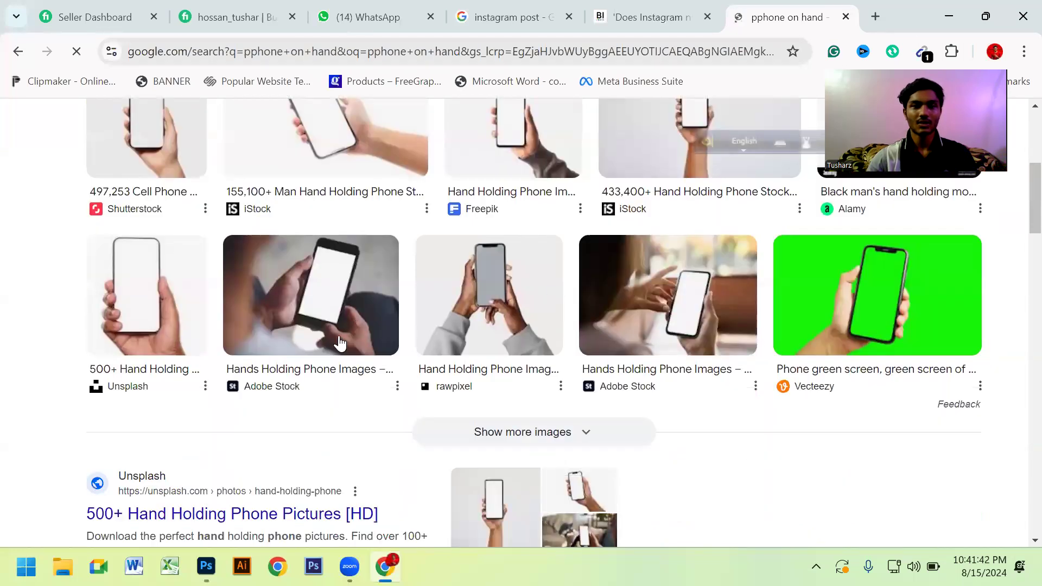
{"action": "scroll", "coordinate": [658, 170], "scroll_direction": "down", "scroll_amount": 3}
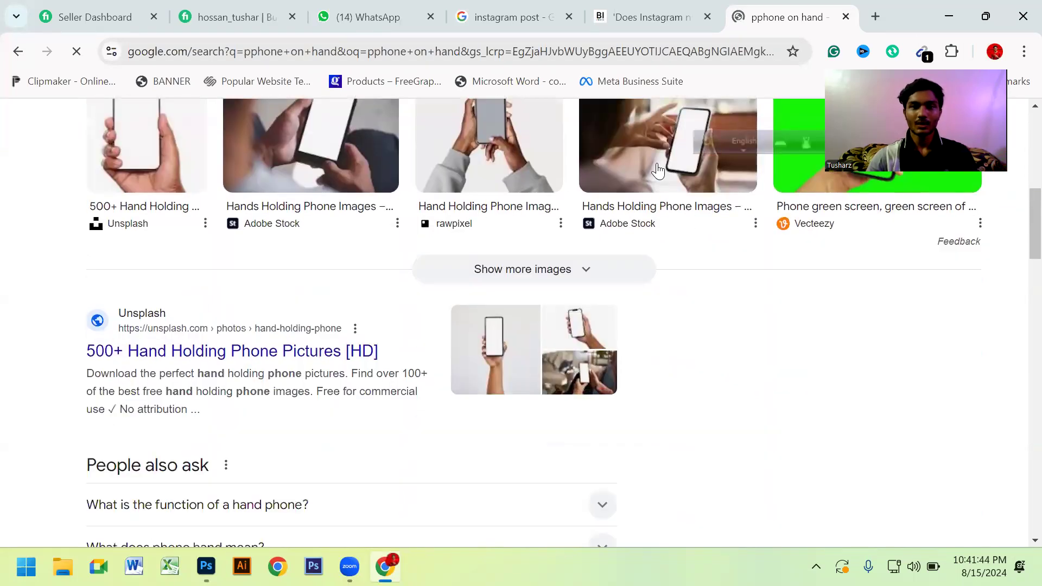
{"action": "scroll", "coordinate": [704, 222], "scroll_direction": "up", "scroll_amount": 3}
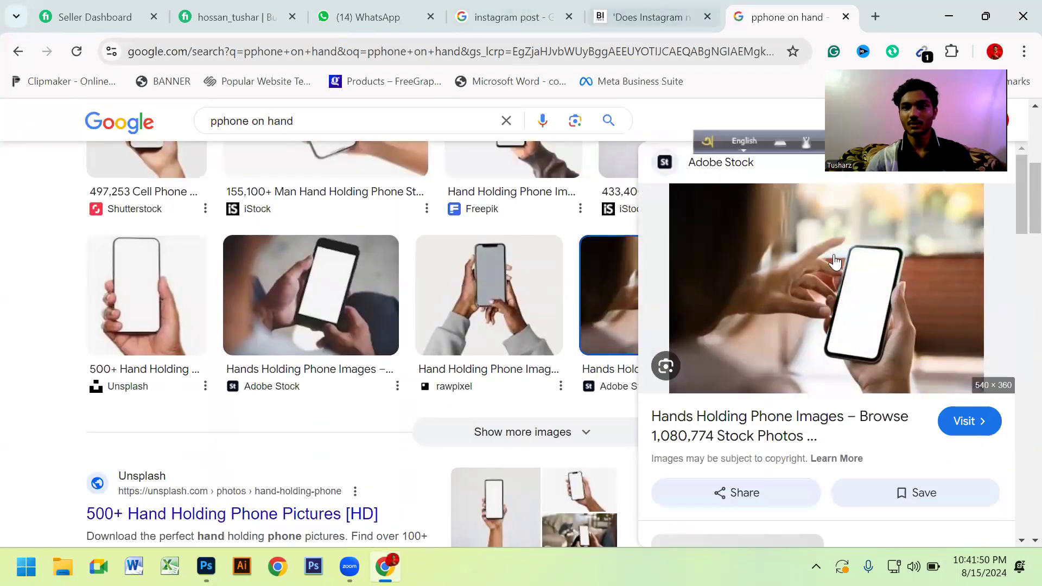
{"action": "right_click", "coordinate": [798, 255]}
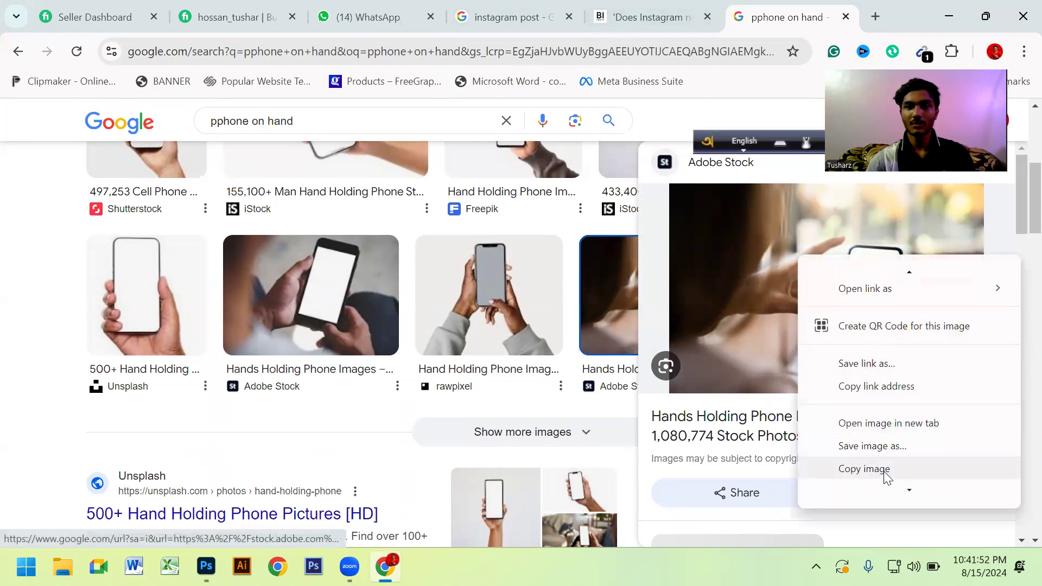
{"action": "left_click", "coordinate": [864, 472]}
{"action": "left_click", "coordinate": [207, 566]}
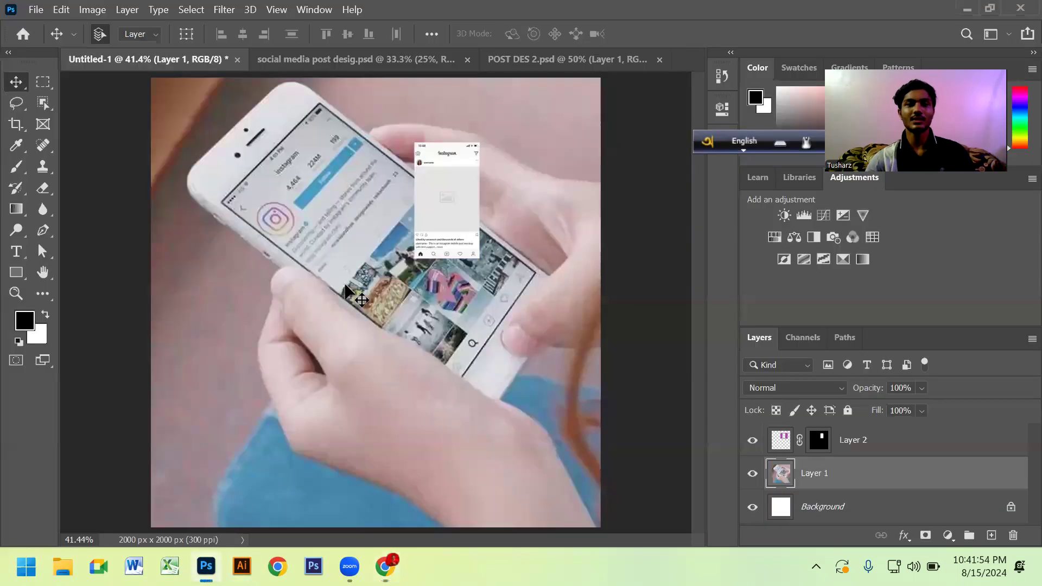
Paste the hands-holding-phone photo as Layer 3 and scale it past the canvas edges.
{"action": "key", "text": "ctrl+v"}
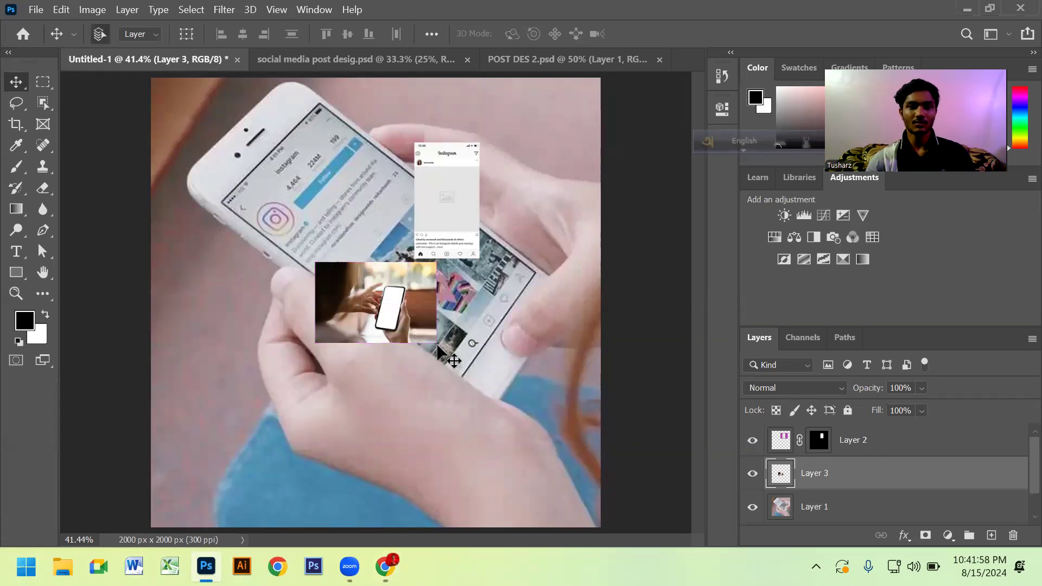
{"action": "key", "text": "ctrl+t"}
{"action": "mouse_move", "coordinate": [436, 342]}
{"action": "left_mouse_down"}
{"action": "mouse_move", "coordinate": [582, 462]}
{"action": "mouse_move", "coordinate": [539, 450]}
{"action": "left_mouse_up"}
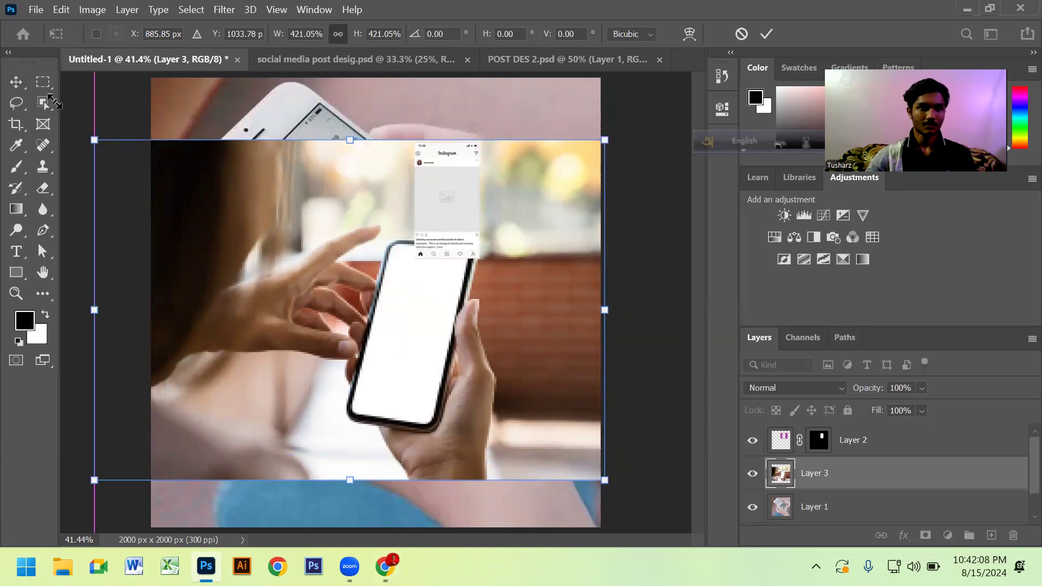
{"action": "left_click_drag", "start_coordinate": [55, 101], "coordinate": [9, 82]}
{"action": "mouse_move", "coordinate": [368, 209]}
{"action": "left_mouse_down"}
{"action": "mouse_move", "coordinate": [378, 206]}
{"action": "mouse_move", "coordinate": [349, 207]}
{"action": "left_mouse_up"}
{"action": "scroll", "coordinate": [378, 206], "scroll_direction": "down", "scroll_amount": 2}
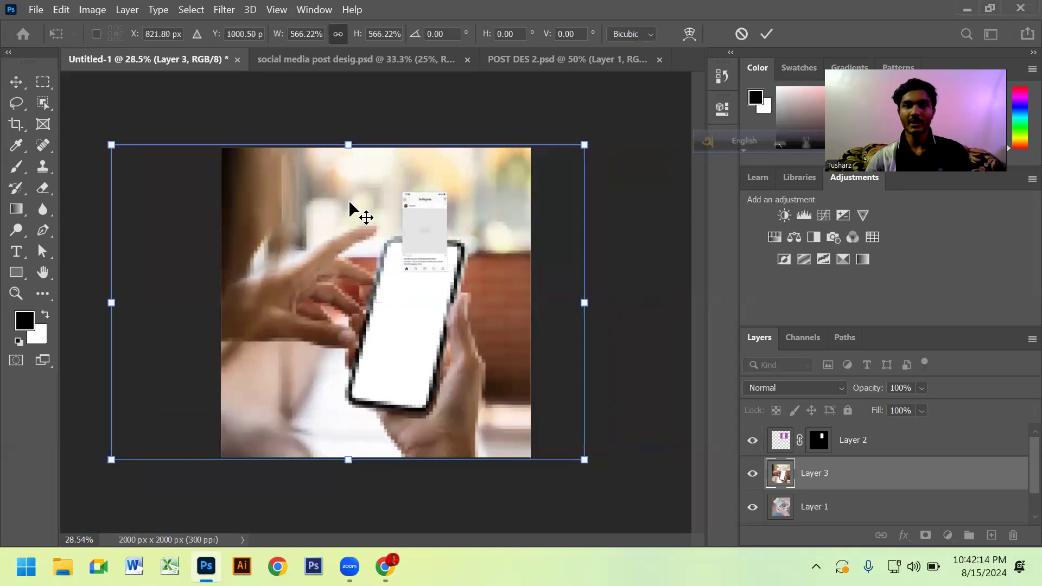
{"action": "key", "text": "Return"}
{"action": "scroll", "coordinate": [378, 293], "scroll_direction": "up", "scroll_amount": 2}
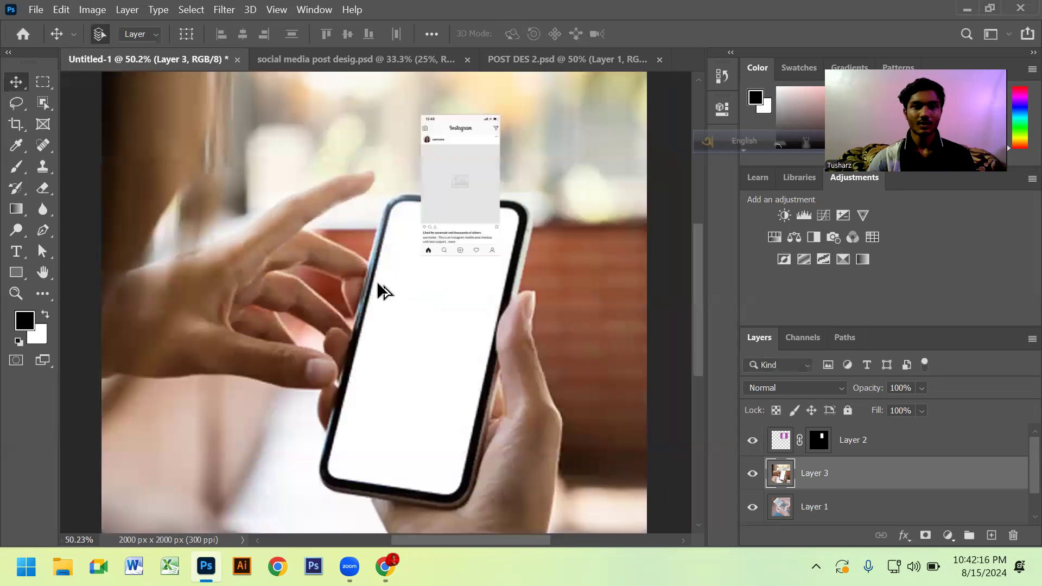
{"action": "scroll", "coordinate": [794, 454], "scroll_direction": "down", "scroll_amount": 1}
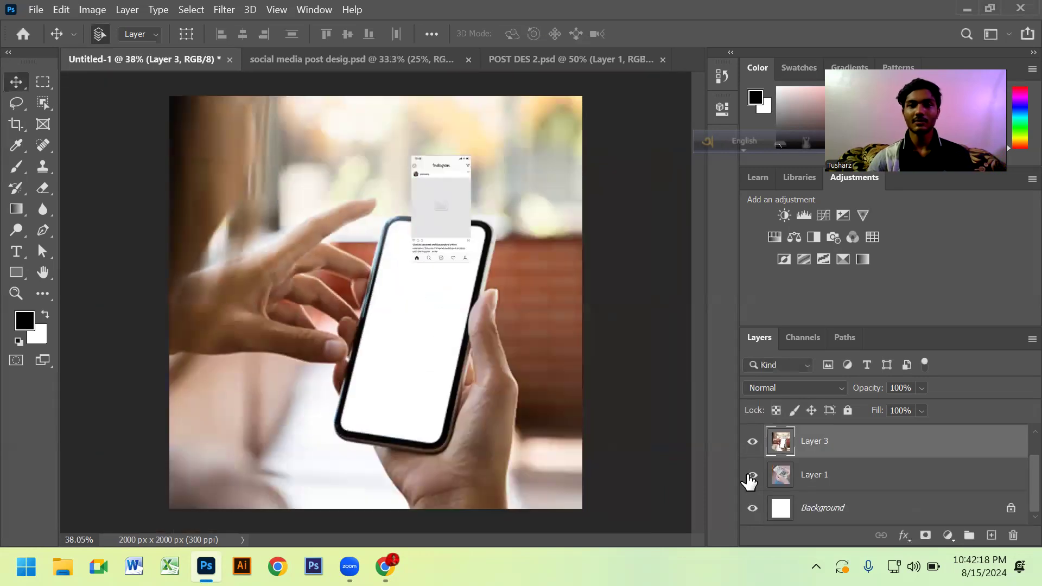
Drag the Instagram mockup layer onto the phone's white screen and nudge it into place.
{"action": "mouse_move", "coordinate": [416, 320]}
{"action": "left_mouse_down"}
{"action": "mouse_move", "coordinate": [543, 335]}
{"action": "mouse_move", "coordinate": [393, 341]}
{"action": "mouse_move", "coordinate": [537, 346]}
{"action": "mouse_move", "coordinate": [547, 366]}
{"action": "left_mouse_up"}
{"action": "scroll", "coordinate": [544, 335], "scroll_direction": "up", "scroll_amount": 1}
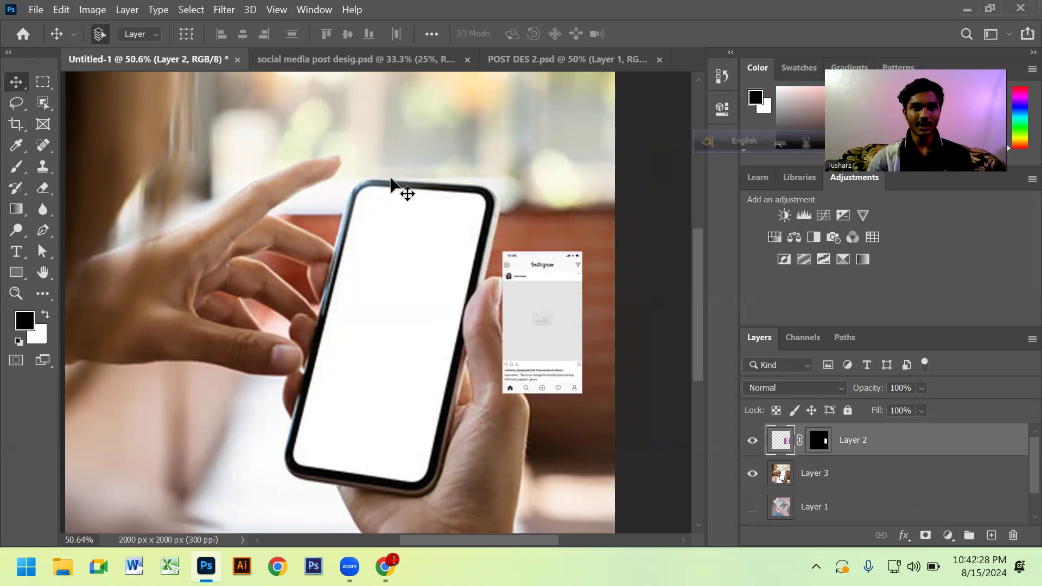
{"action": "scroll", "coordinate": [391, 272], "scroll_direction": "down", "scroll_amount": 1}
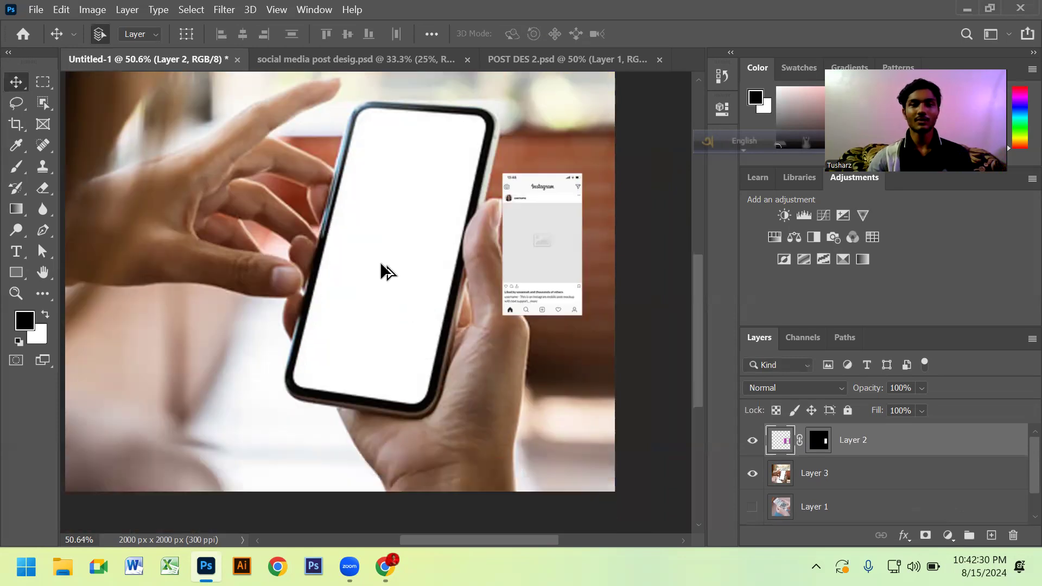
{"action": "scroll", "coordinate": [383, 270], "scroll_direction": "down", "scroll_amount": 1}
{"action": "left_click_drag", "start_coordinate": [528, 358], "coordinate": [413, 357]}
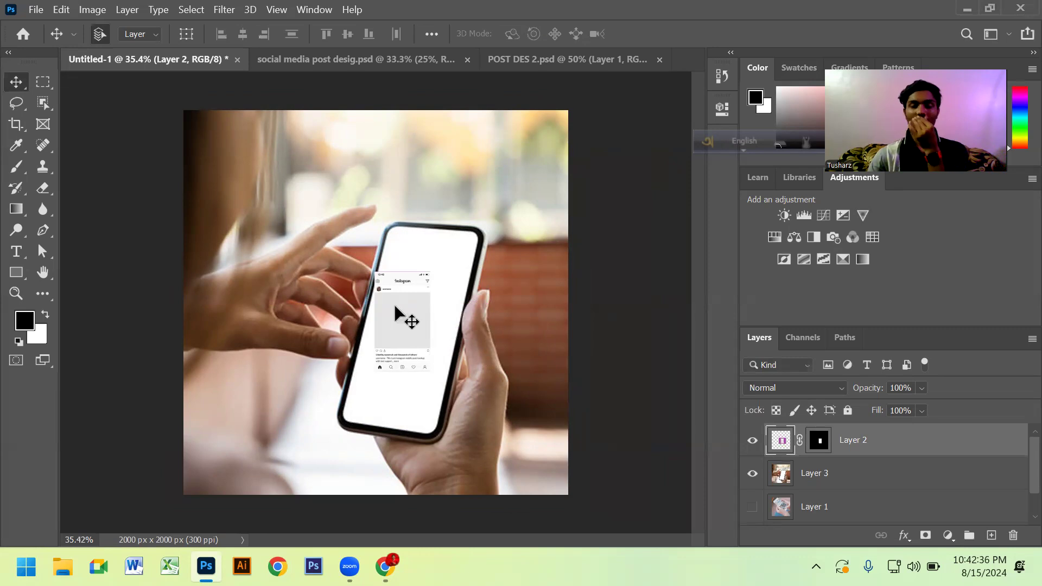
{"action": "left_click_drag", "start_coordinate": [397, 328], "coordinate": [414, 321]}
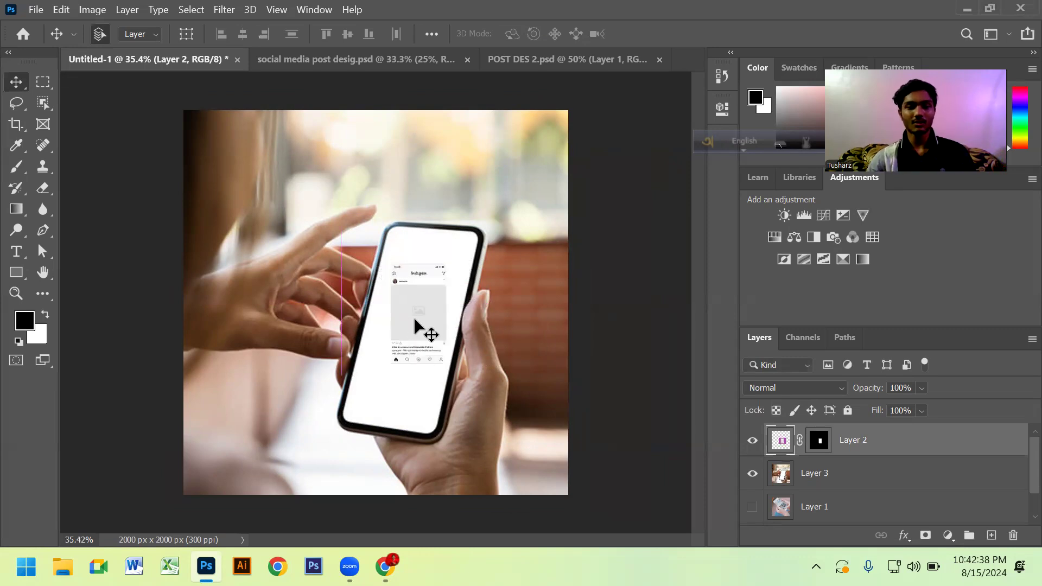
{"action": "scroll", "coordinate": [414, 321], "scroll_direction": "up", "scroll_amount": 2}
{"action": "scroll", "coordinate": [429, 279], "scroll_direction": "up", "scroll_amount": 2}
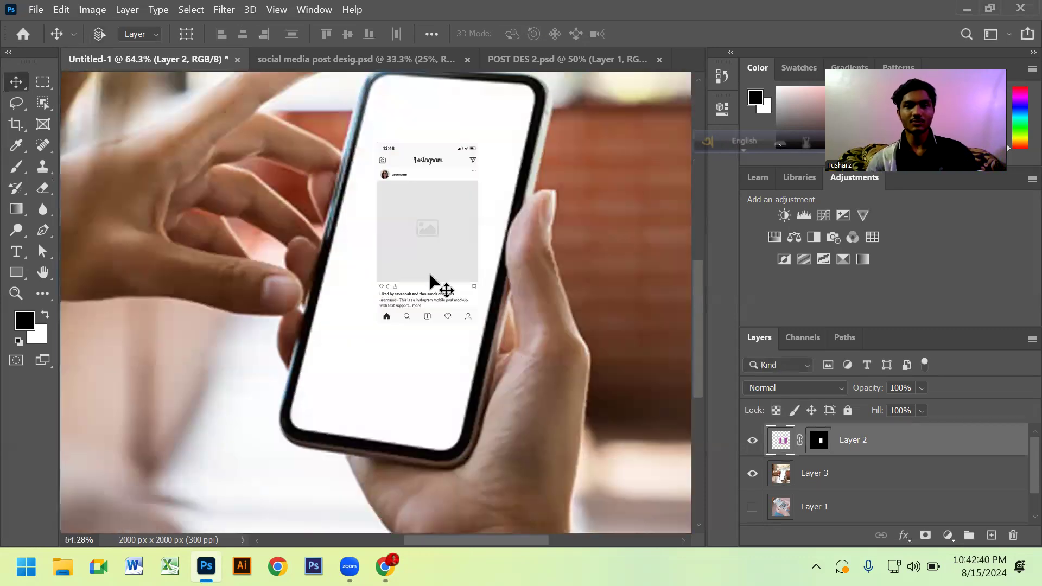
Scale the Instagram mockup (Layer 2) to about 185% and center it over the phone screen.
{"action": "key", "text": "ctrl+t"}
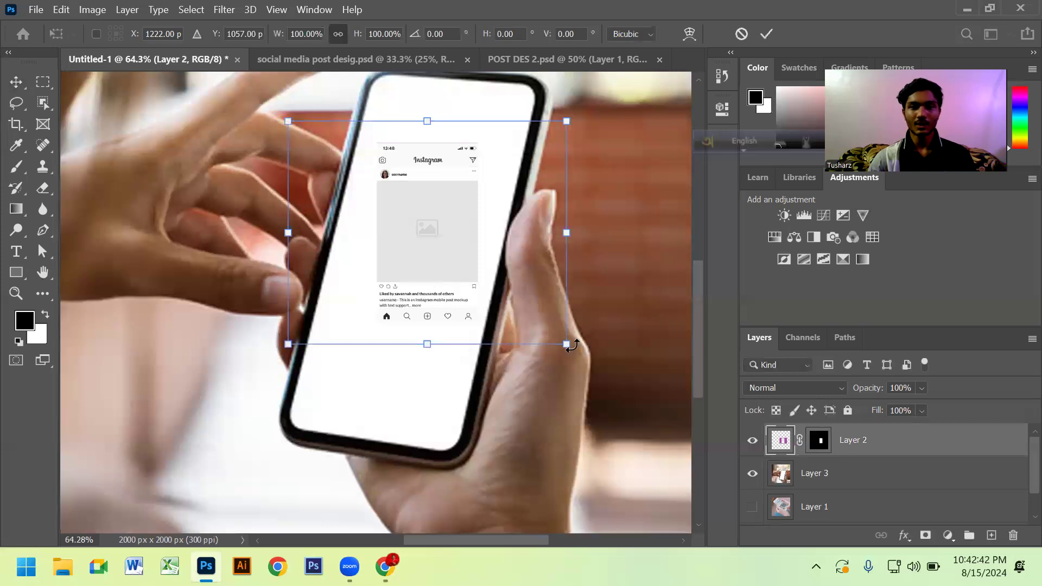
{"action": "left_click_drag", "start_coordinate": [567, 345], "coordinate": [667, 426]}
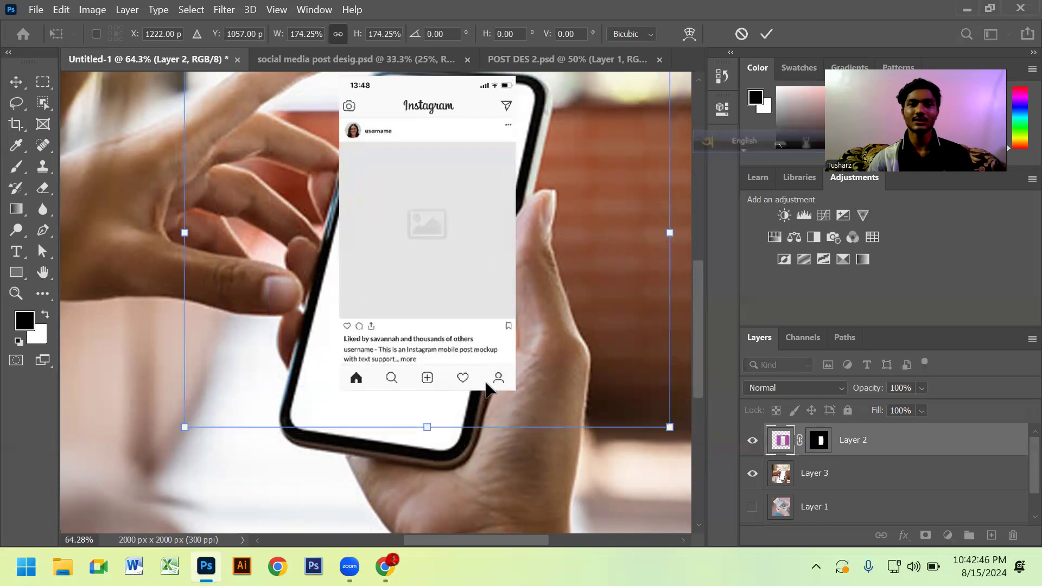
{"action": "left_click_drag", "start_coordinate": [502, 328], "coordinate": [484, 387]}
{"action": "scroll", "coordinate": [493, 382], "scroll_direction": "up", "scroll_amount": 2}
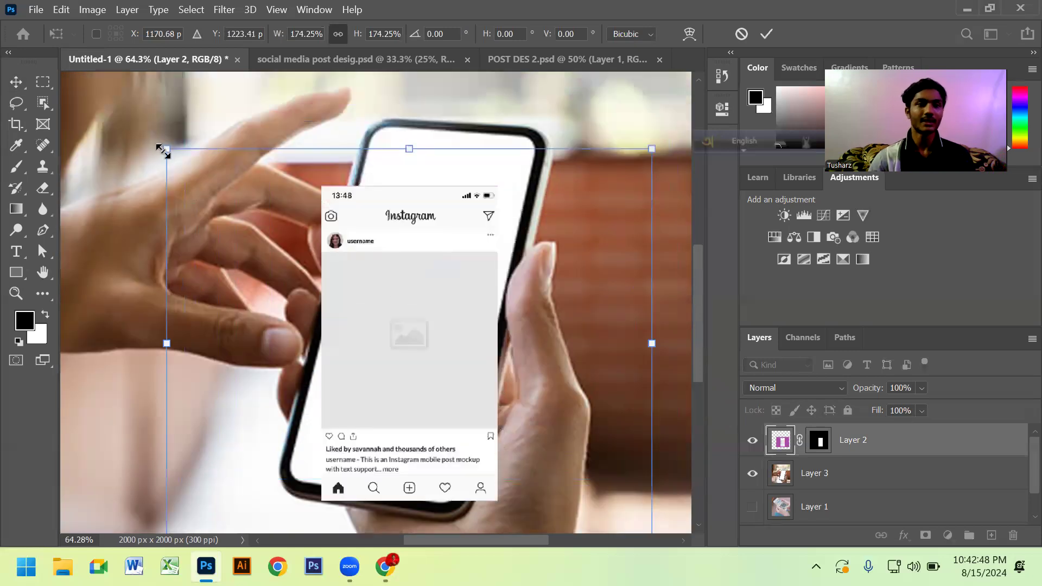
{"action": "left_click_drag", "start_coordinate": [163, 152], "coordinate": [149, 139]}
{"action": "left_click_drag", "start_coordinate": [365, 356], "coordinate": [365, 319]}
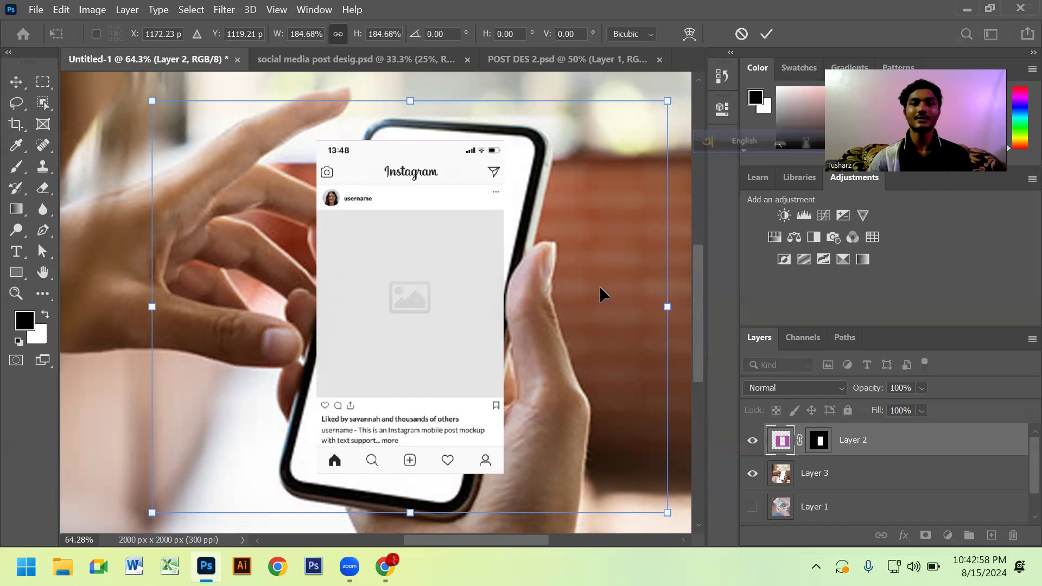
{"action": "left_click", "coordinate": [766, 35]}
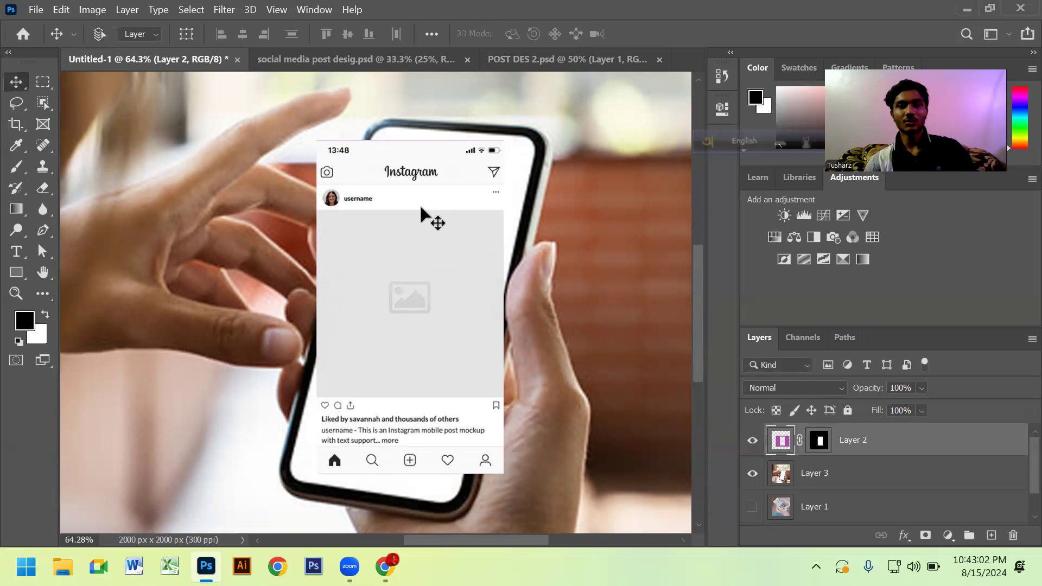
{"action": "key", "text": "ctrl+t"}
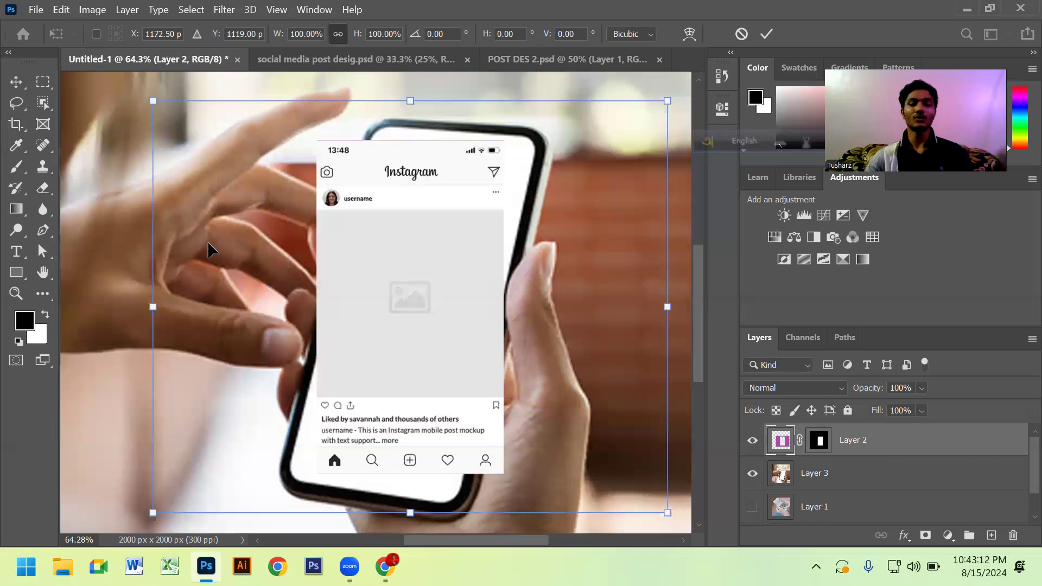
{"action": "key", "text": "Return"}
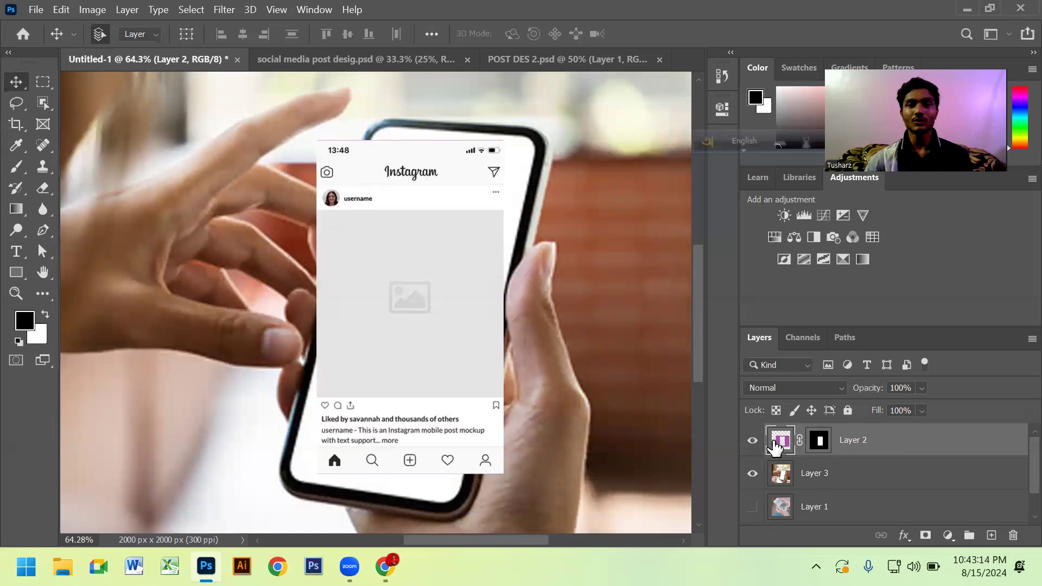
{"action": "right_click", "coordinate": [889, 453]}
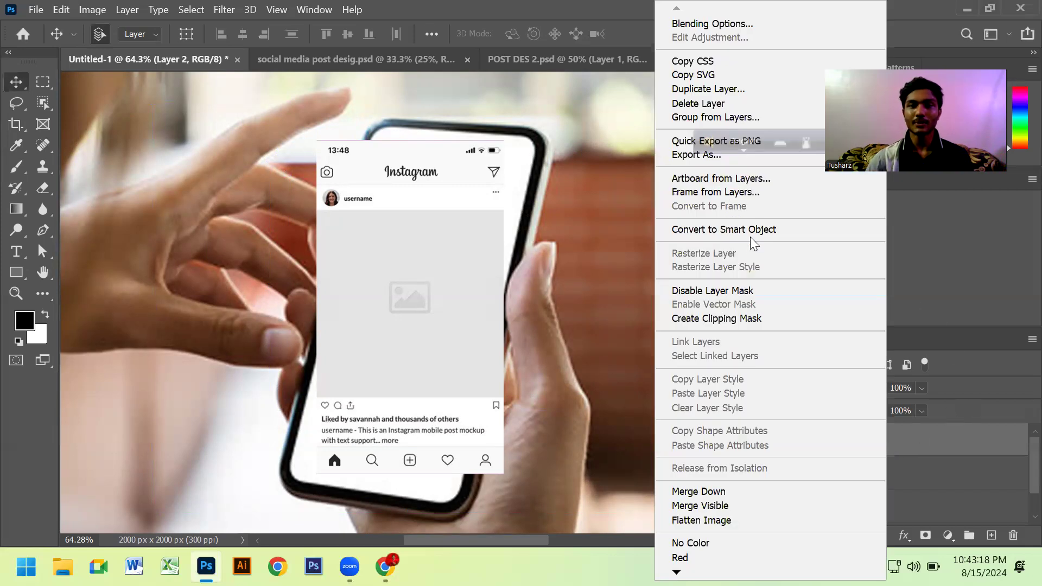
Convert Layer 2 to a smart object and scale it to about 108% across the screen.
{"action": "left_click", "coordinate": [719, 228]}
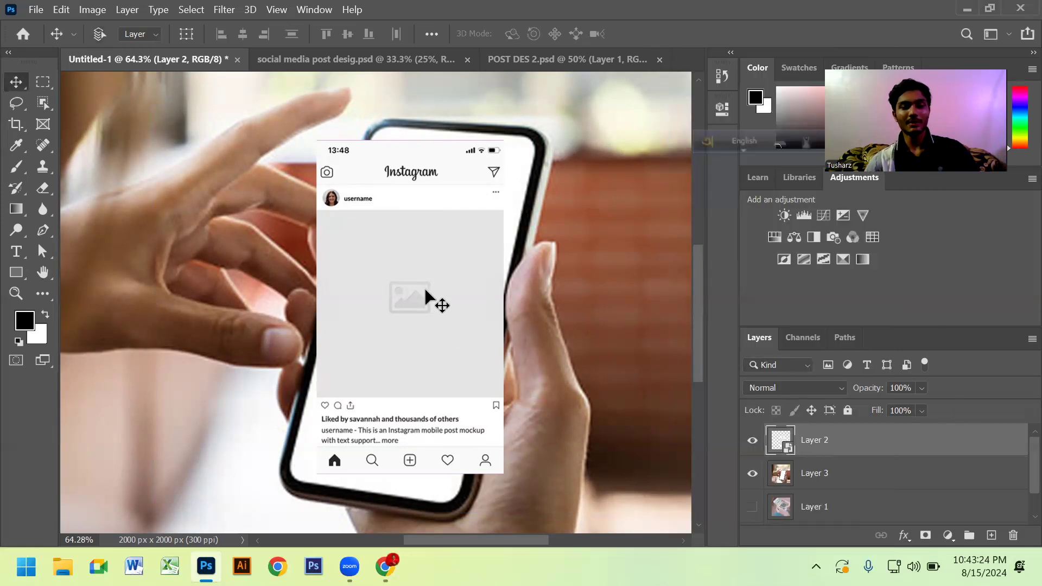
{"action": "key", "text": "ctrl+t"}
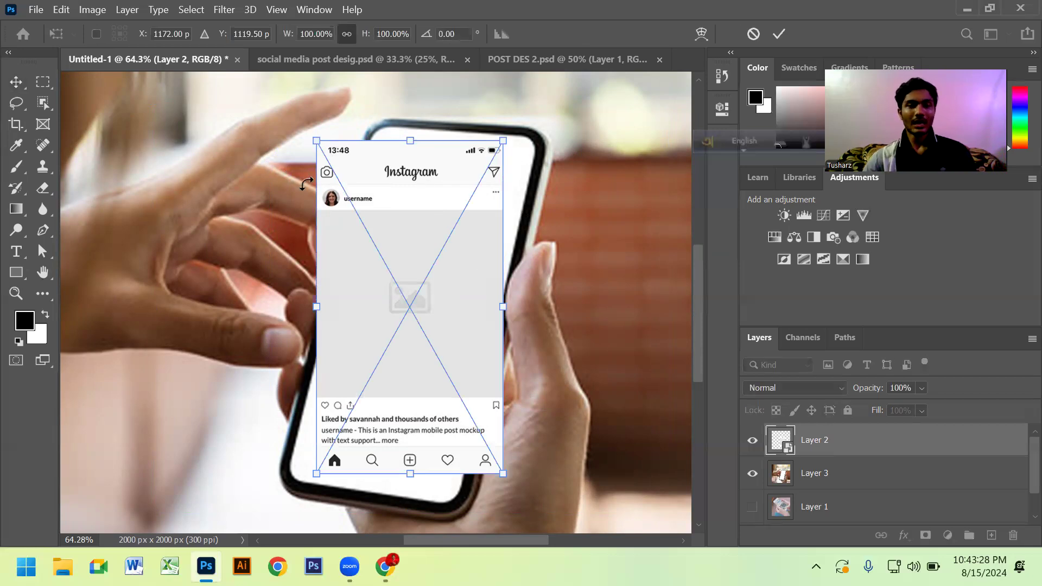
{"action": "left_click_drag", "start_coordinate": [496, 153], "coordinate": [535, 141]}
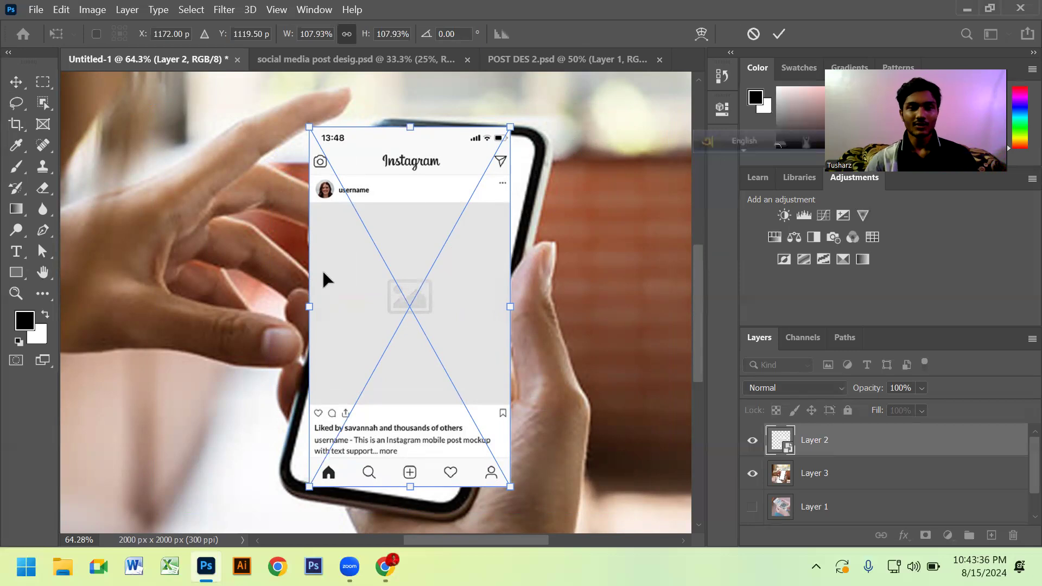
{"action": "key", "text": "Return"}
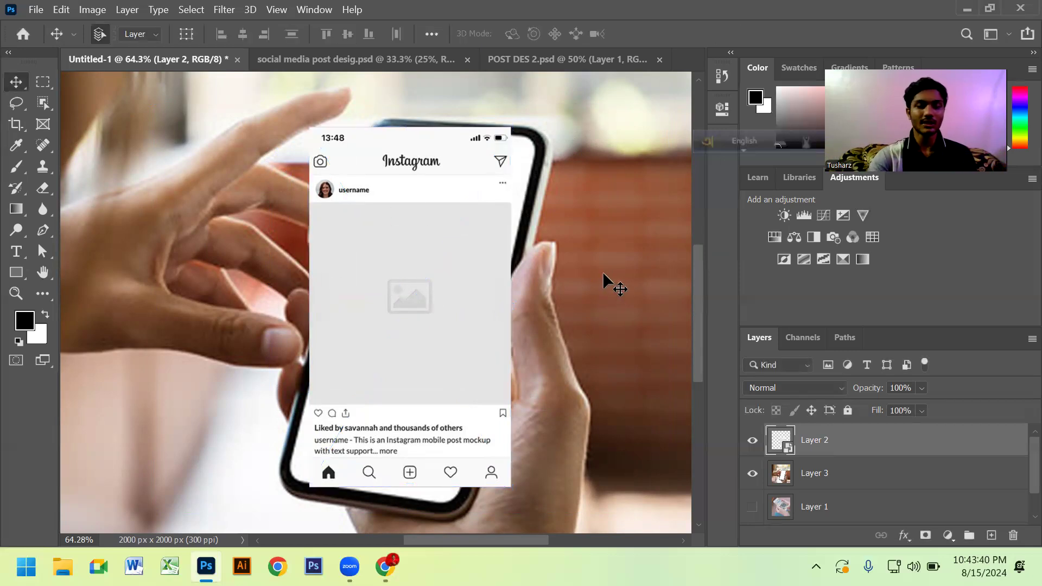
{"action": "key", "text": "ctrl"}
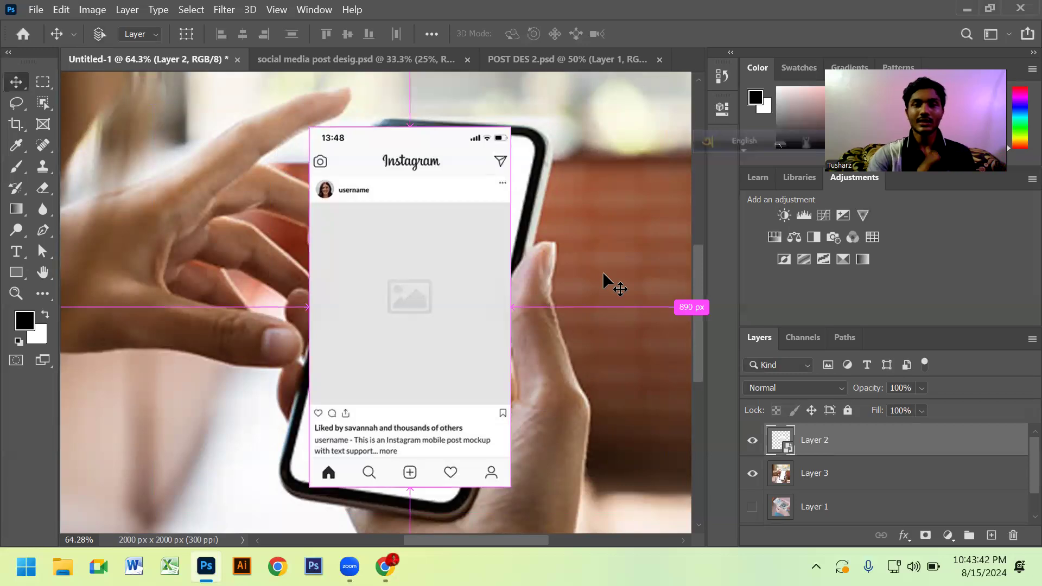
{"action": "key", "text": "ctrl+t"}
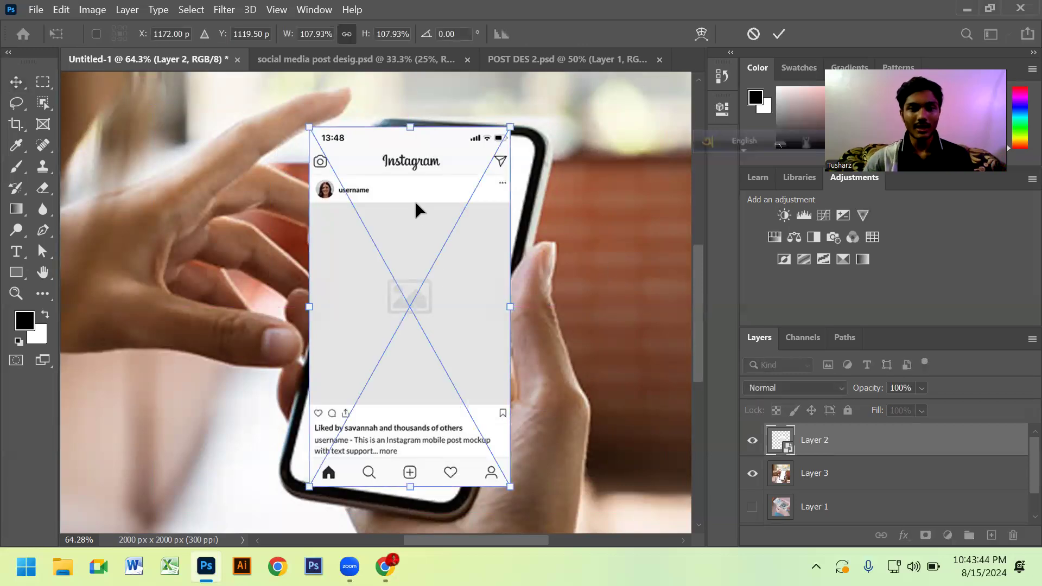
Distort the mockup, dragging its four corners onto the phone screen's corners.
{"action": "right_click", "coordinate": [415, 203]}
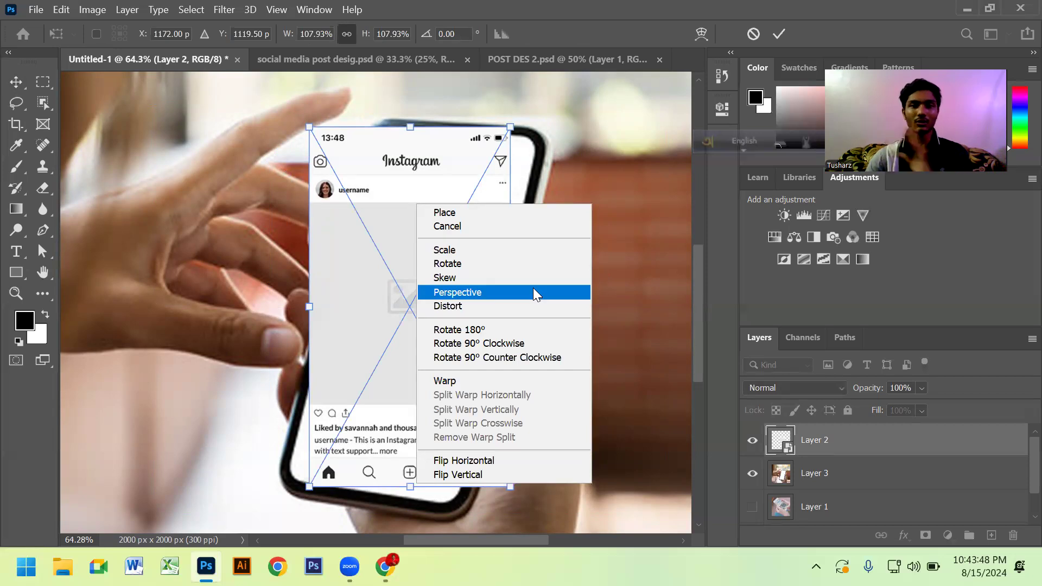
{"action": "left_click", "coordinate": [680, 300]}
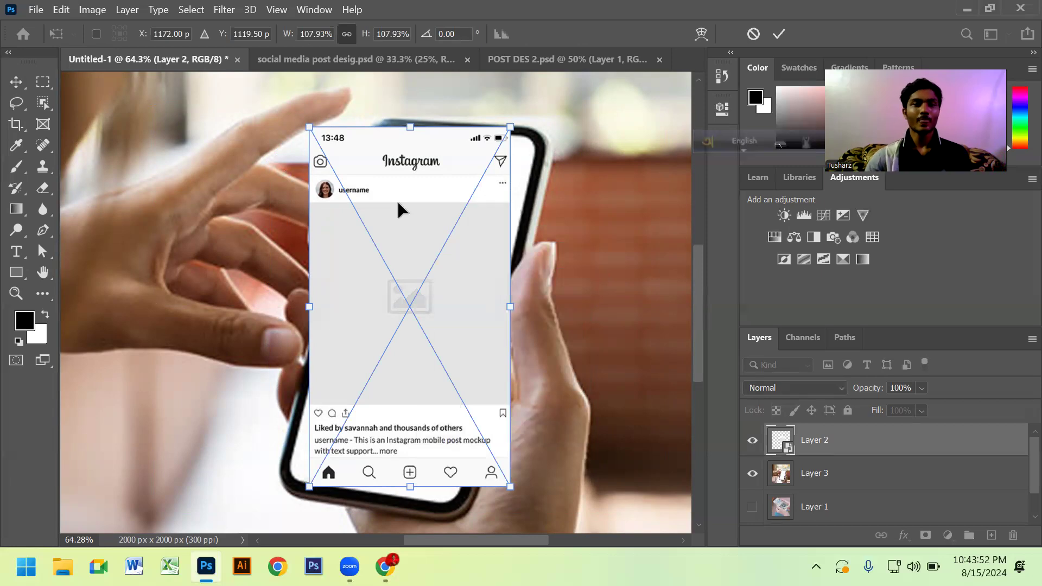
{"action": "right_click", "coordinate": [417, 230]}
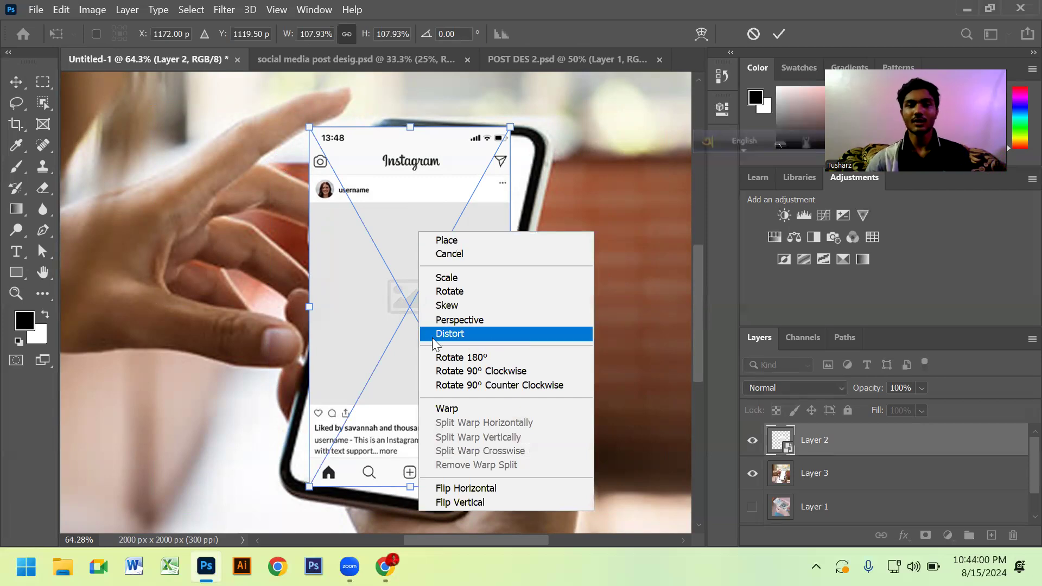
{"action": "left_click", "coordinate": [488, 334]}
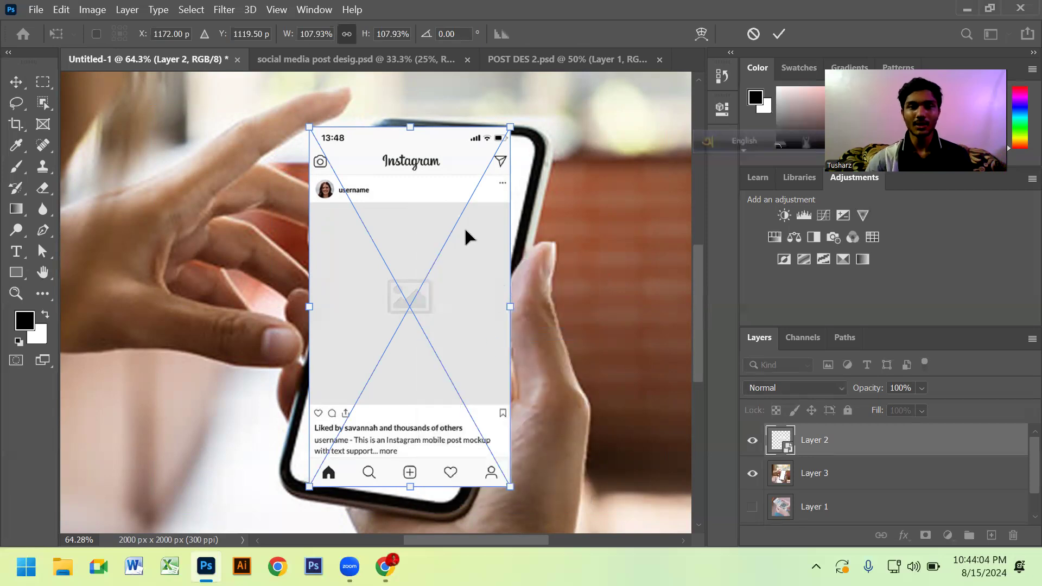
{"action": "left_click_drag", "start_coordinate": [511, 129], "coordinate": [543, 140]}
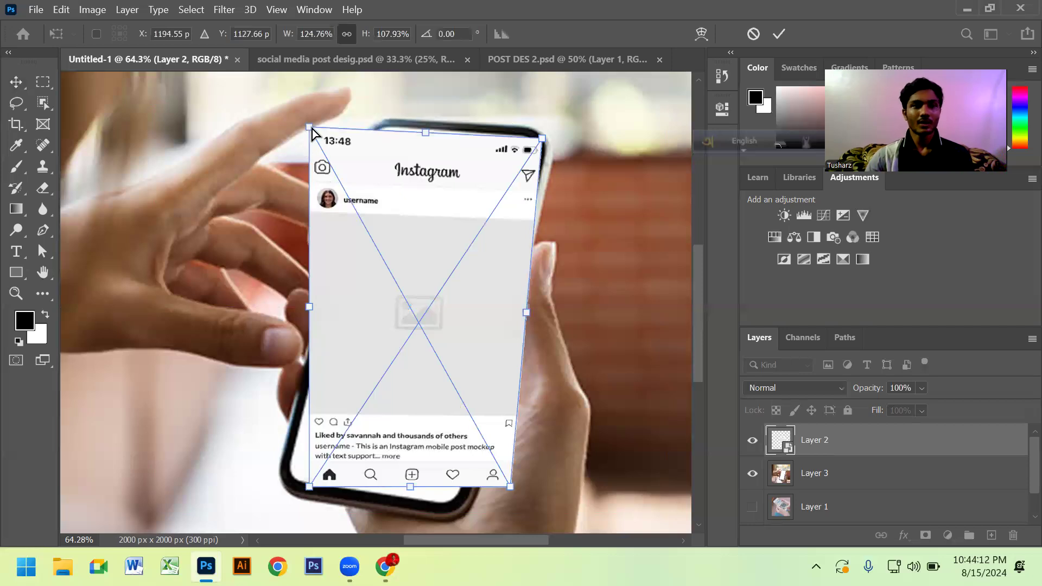
{"action": "left_click_drag", "start_coordinate": [310, 130], "coordinate": [370, 129]}
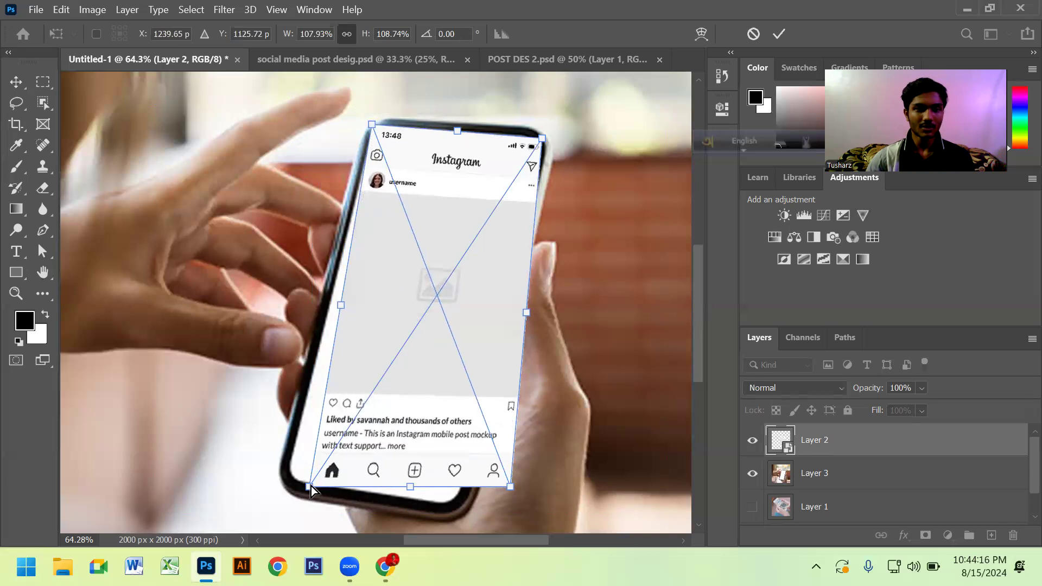
{"action": "left_click_drag", "start_coordinate": [298, 486], "coordinate": [286, 480]}
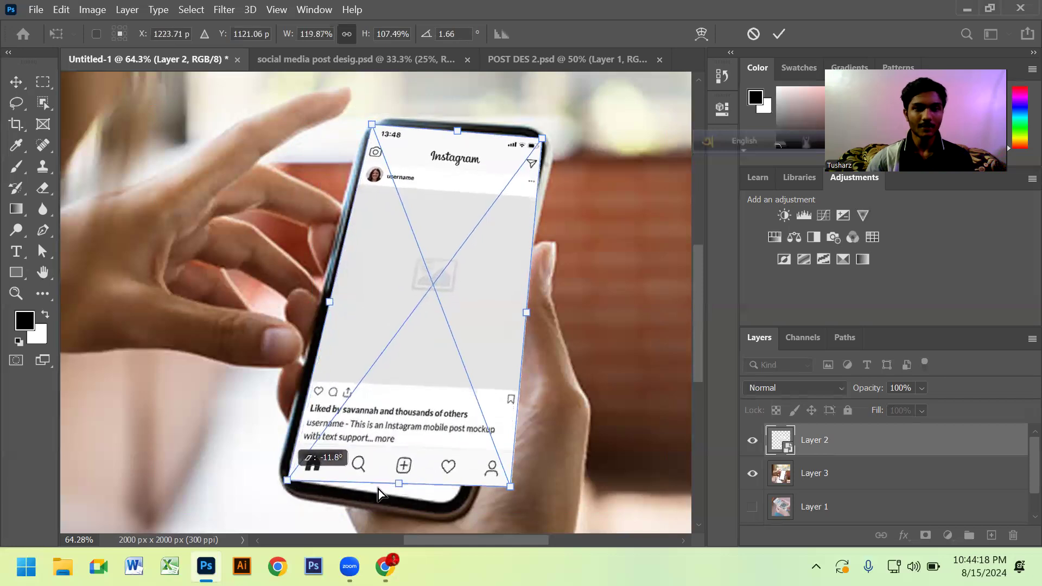
{"action": "left_click_drag", "start_coordinate": [510, 487], "coordinate": [459, 510]}
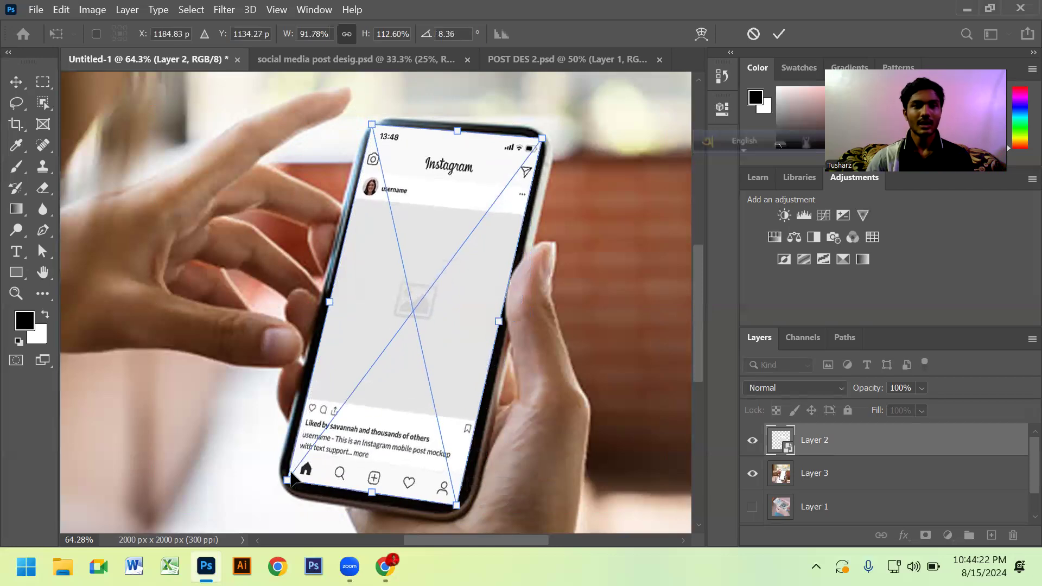
{"action": "left_click_drag", "start_coordinate": [287, 481], "coordinate": [281, 477]}
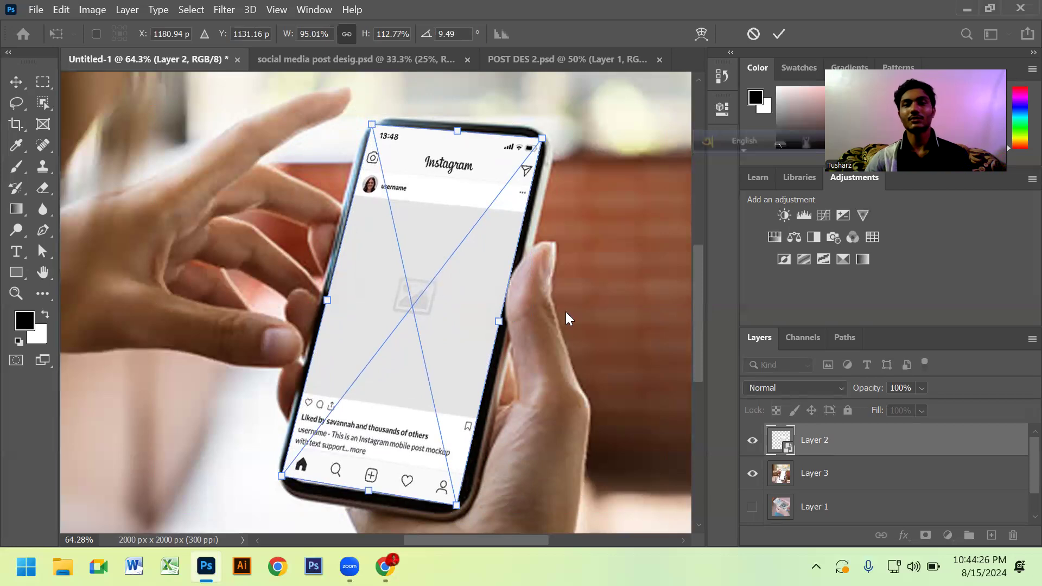
{"action": "left_click", "coordinate": [778, 33]}
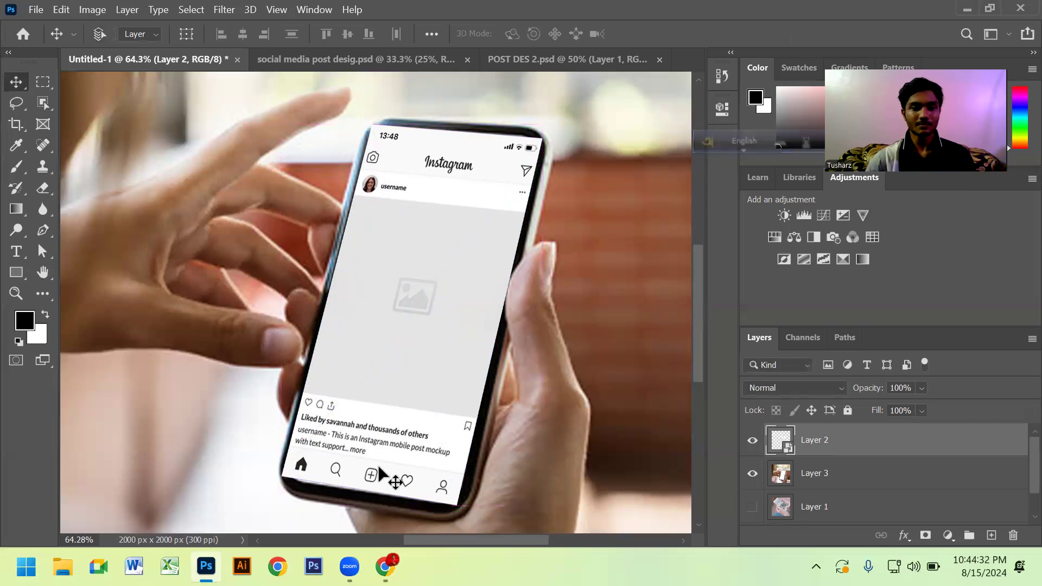
Refine the mockup's lower-left corner in a second Distort pass and commit it.
{"action": "key", "text": "ctrl+t"}
{"action": "right_click", "coordinate": [380, 174]}
{"action": "left_click", "coordinate": [465, 278]}
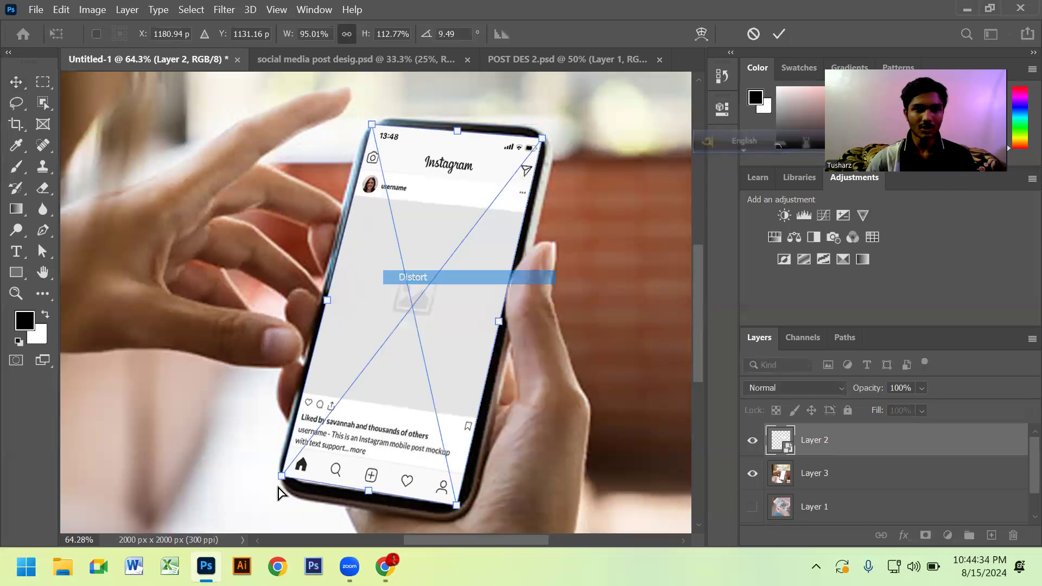
{"action": "left_click_drag", "start_coordinate": [281, 477], "coordinate": [281, 482]}
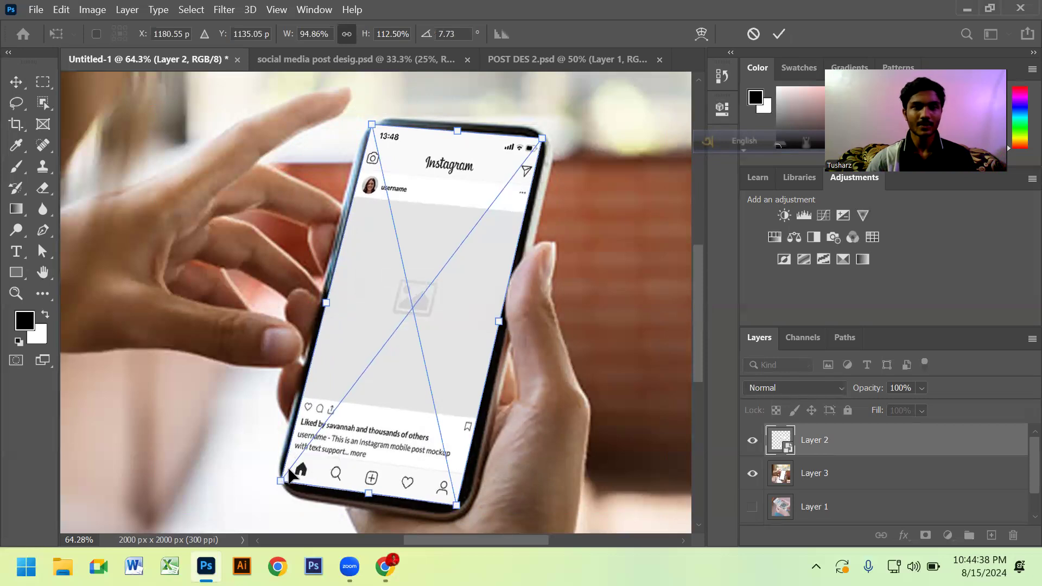
{"action": "left_click_drag", "start_coordinate": [281, 484], "coordinate": [286, 482]}
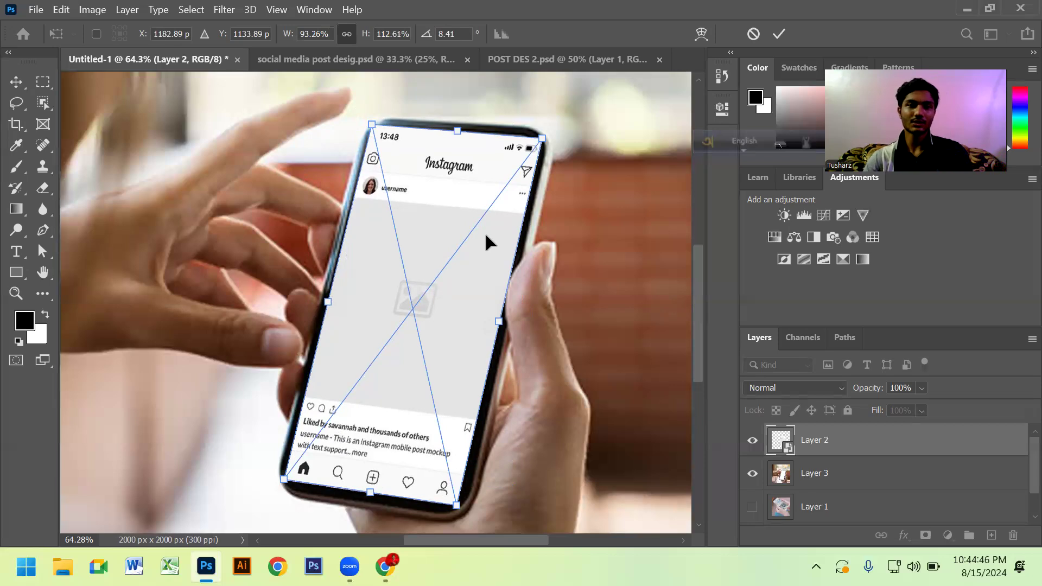
{"action": "key", "text": "Return"}
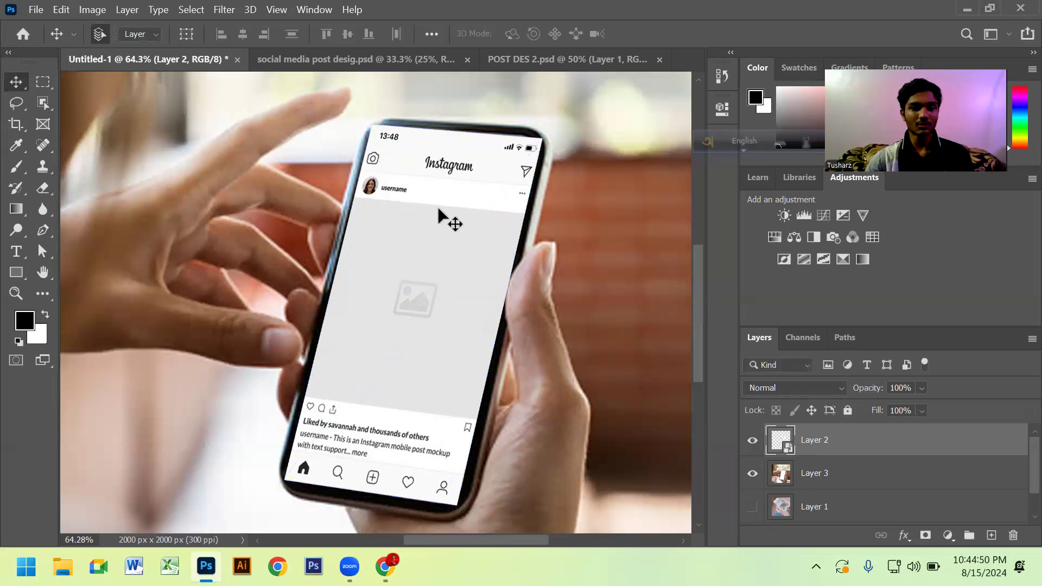
{"action": "scroll", "coordinate": [384, 232], "scroll_direction": "down", "scroll_amount": 3}
{"action": "scroll", "coordinate": [400, 198], "scroll_direction": "up", "scroll_amount": 4}
{"action": "scroll", "coordinate": [429, 225], "scroll_direction": "up", "scroll_amount": 2}
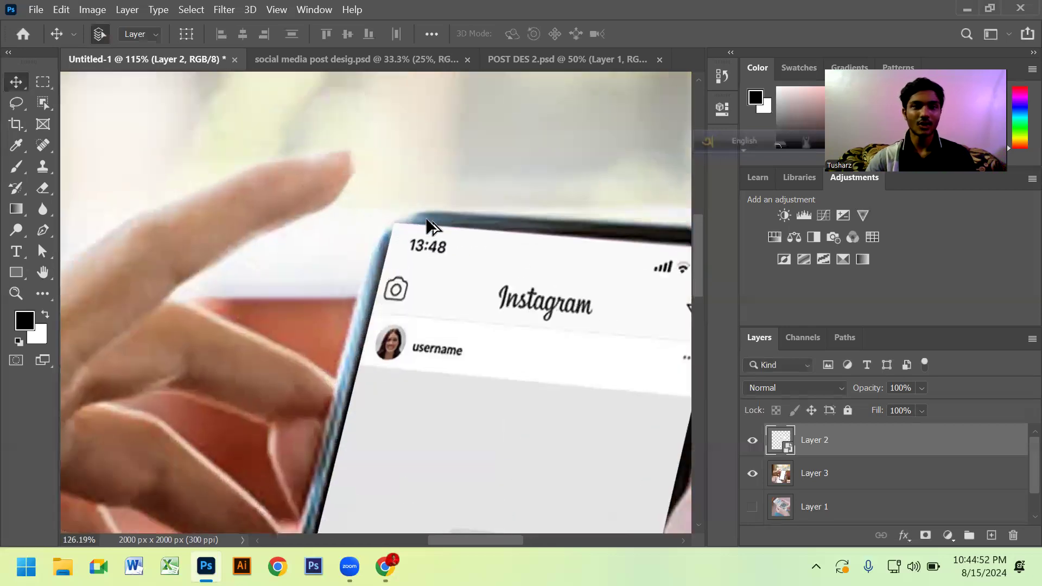
{"action": "scroll", "coordinate": [429, 225], "scroll_direction": "down", "scroll_amount": 2}
{"action": "scroll", "coordinate": [337, 250], "scroll_direction": "down", "scroll_amount": 2}
{"action": "scroll", "coordinate": [337, 251], "scroll_direction": "down", "scroll_amount": 3}
{"action": "scroll", "coordinate": [407, 272], "scroll_direction": "up", "scroll_amount": 2}
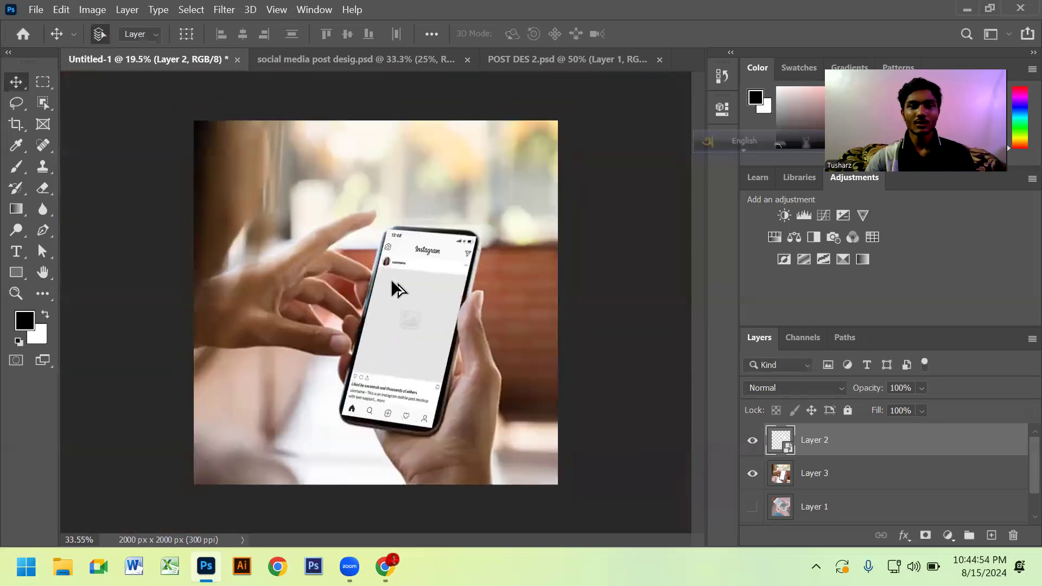
{"action": "scroll", "coordinate": [393, 288], "scroll_direction": "up", "scroll_amount": 1}
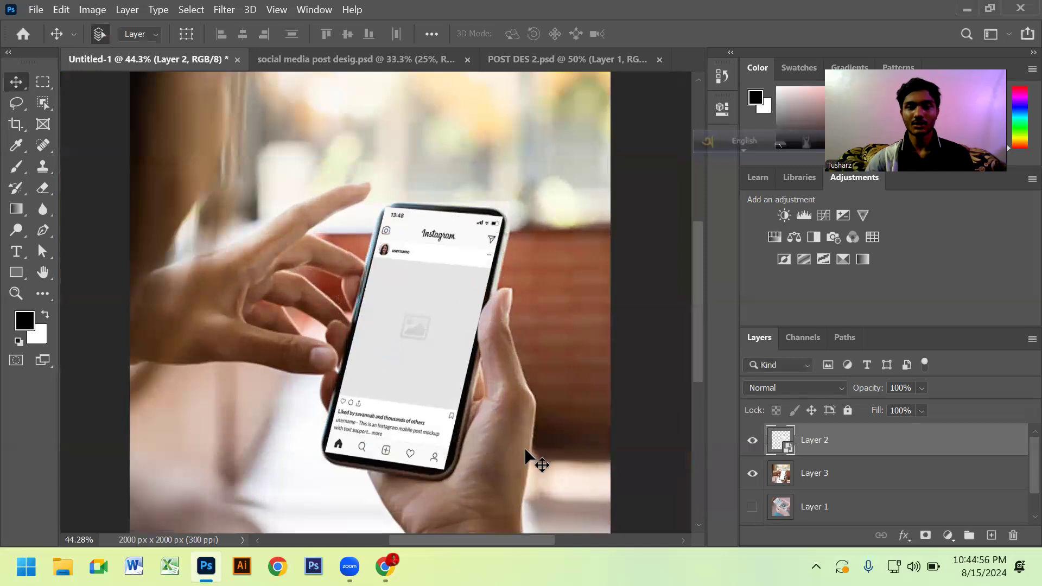
Hide the Instagram mockup, activate the phone photo layer, and brush a Quick Selection over the white screen.
{"action": "left_click", "coordinate": [751, 442]}
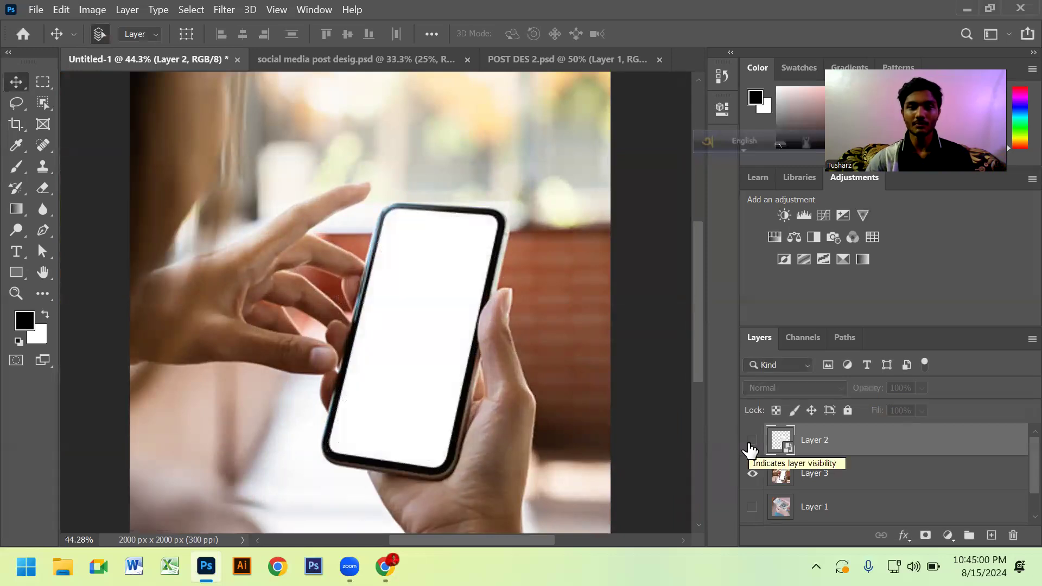
{"action": "scroll", "coordinate": [814, 453], "scroll_direction": "down", "scroll_amount": 1}
{"action": "left_click", "coordinate": [788, 452]}
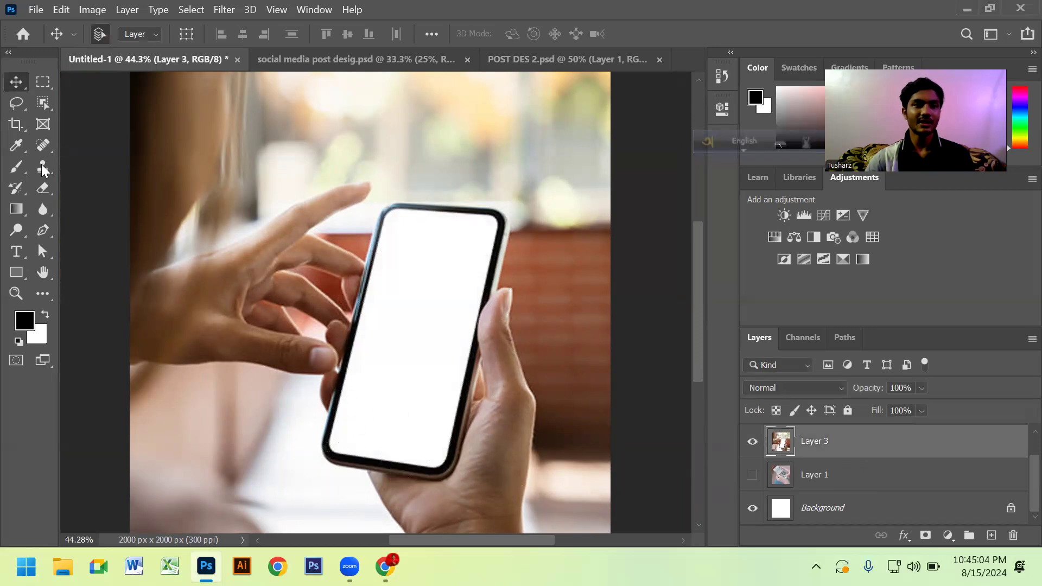
{"action": "left_click", "coordinate": [44, 102]}
{"action": "left_click", "coordinate": [97, 117]}
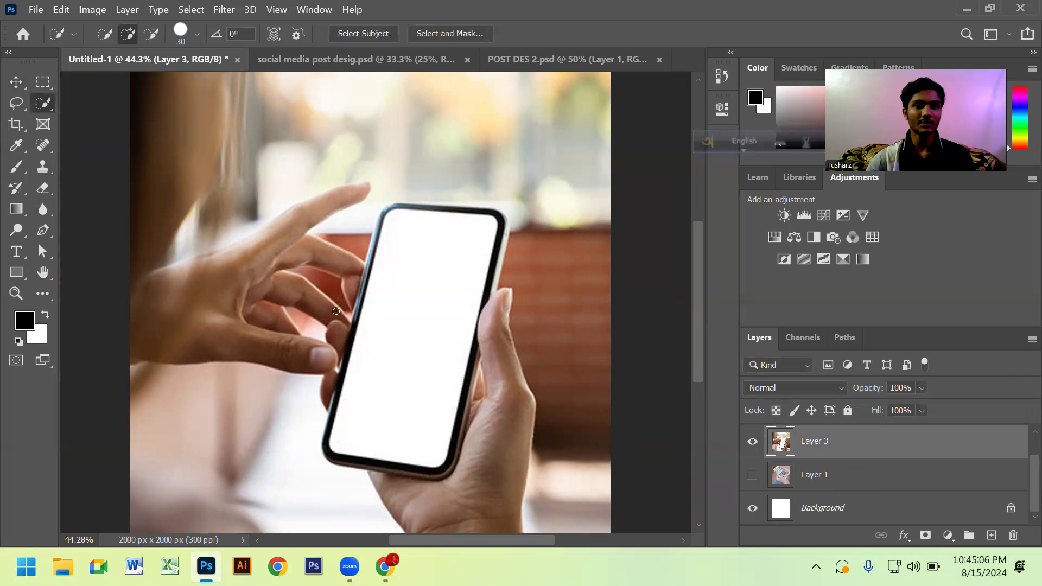
{"action": "left_click_drag", "start_coordinate": [404, 266], "coordinate": [405, 307]}
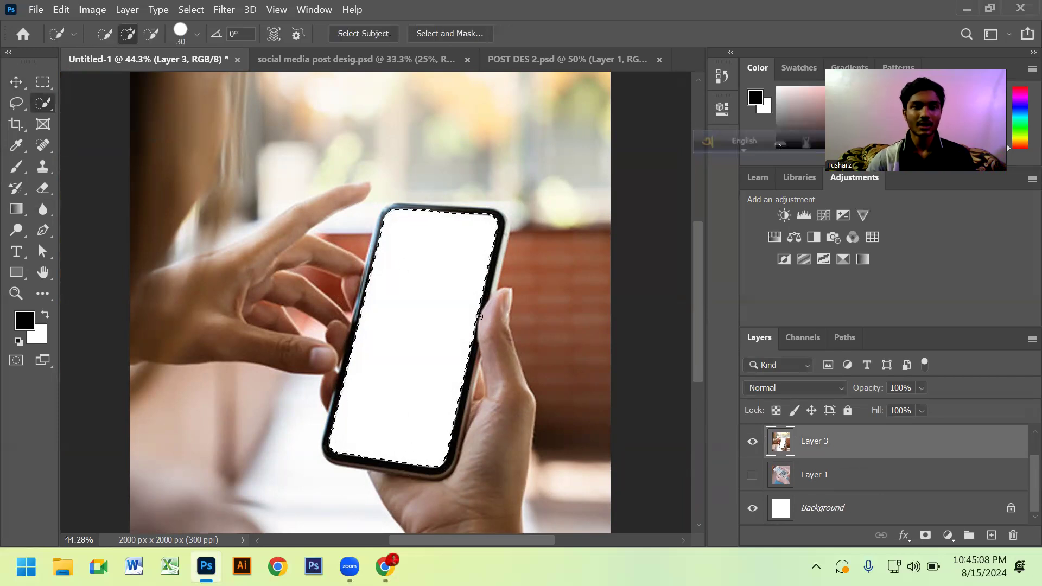
Try selecting the white phone screen with the Magic Wand instead.
{"action": "scroll", "coordinate": [465, 200], "scroll_direction": "up", "scroll_amount": 2}
{"action": "scroll", "coordinate": [473, 182], "scroll_direction": "up", "scroll_amount": 3}
{"action": "scroll", "coordinate": [475, 183], "scroll_direction": "up", "scroll_amount": 1}
{"action": "scroll", "coordinate": [478, 189], "scroll_direction": "down", "scroll_amount": 3}
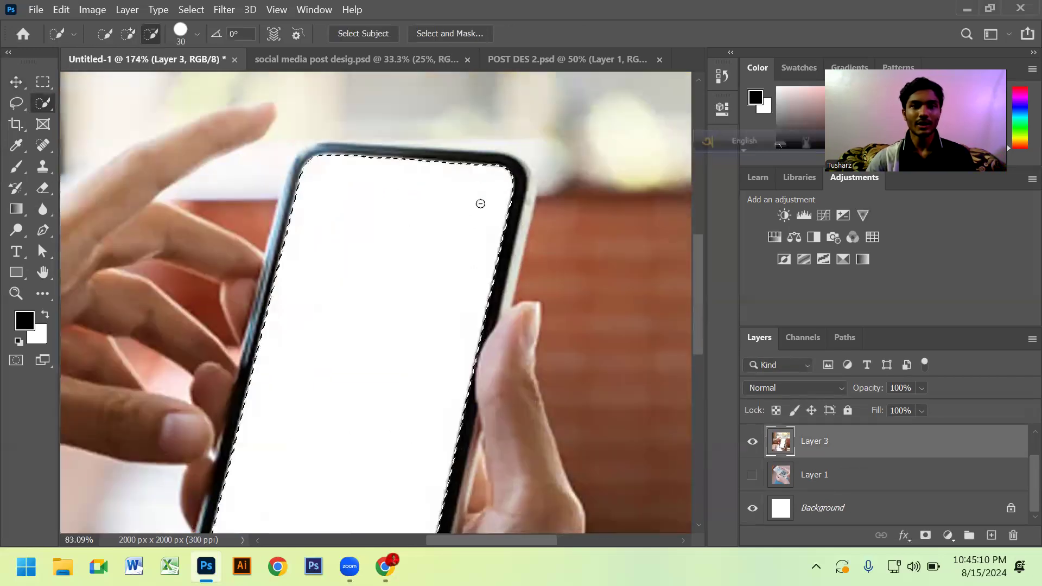
{"action": "scroll", "coordinate": [479, 203], "scroll_direction": "down", "scroll_amount": 3}
{"action": "right_click", "coordinate": [44, 102]}
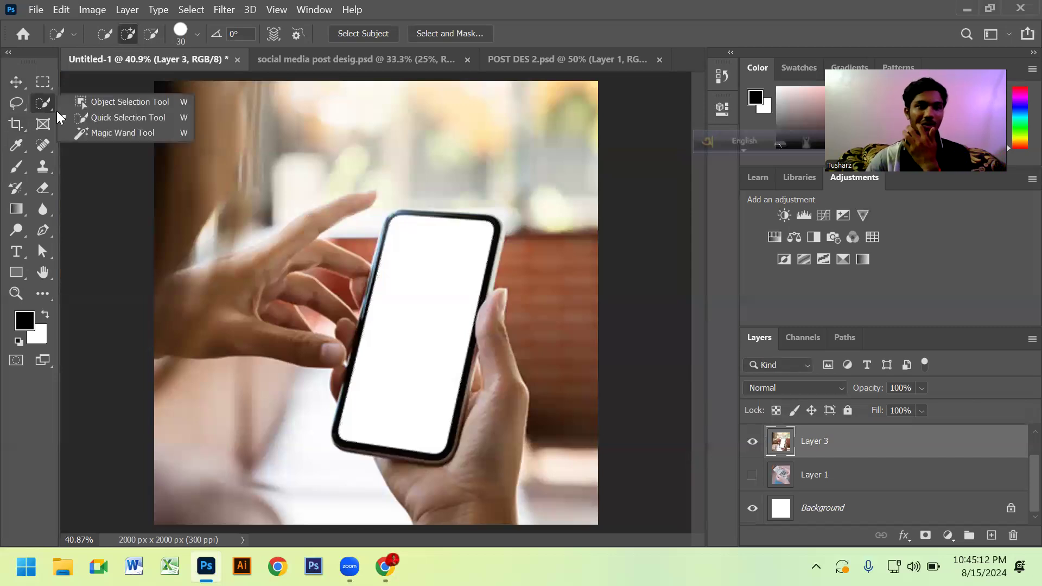
{"action": "left_click", "coordinate": [126, 132]}
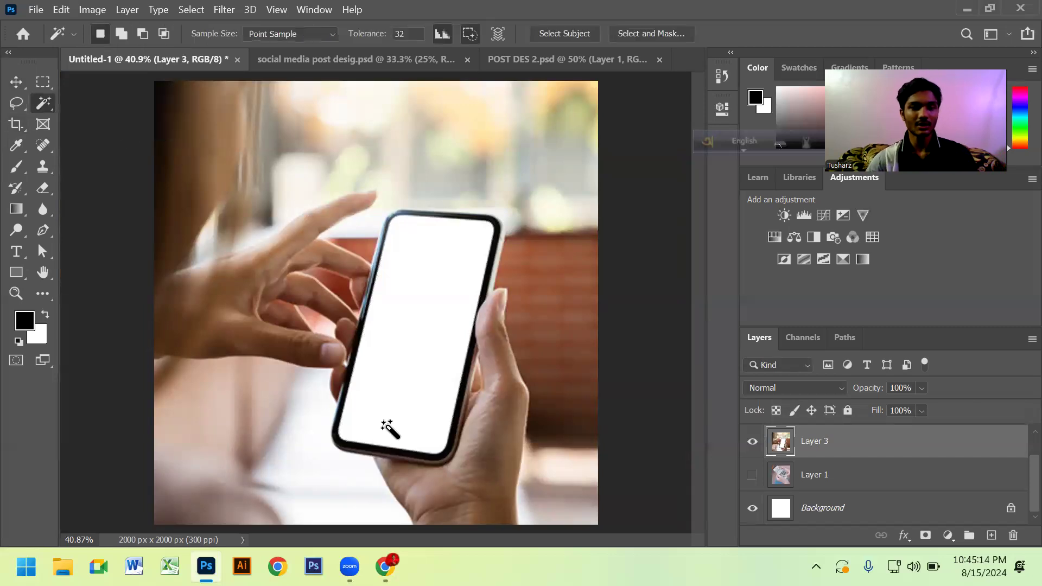
{"action": "scroll", "coordinate": [400, 349], "scroll_direction": "up", "scroll_amount": 1}
{"action": "scroll", "coordinate": [400, 342], "scroll_direction": "up", "scroll_amount": 2}
{"action": "left_click", "coordinate": [400, 340]}
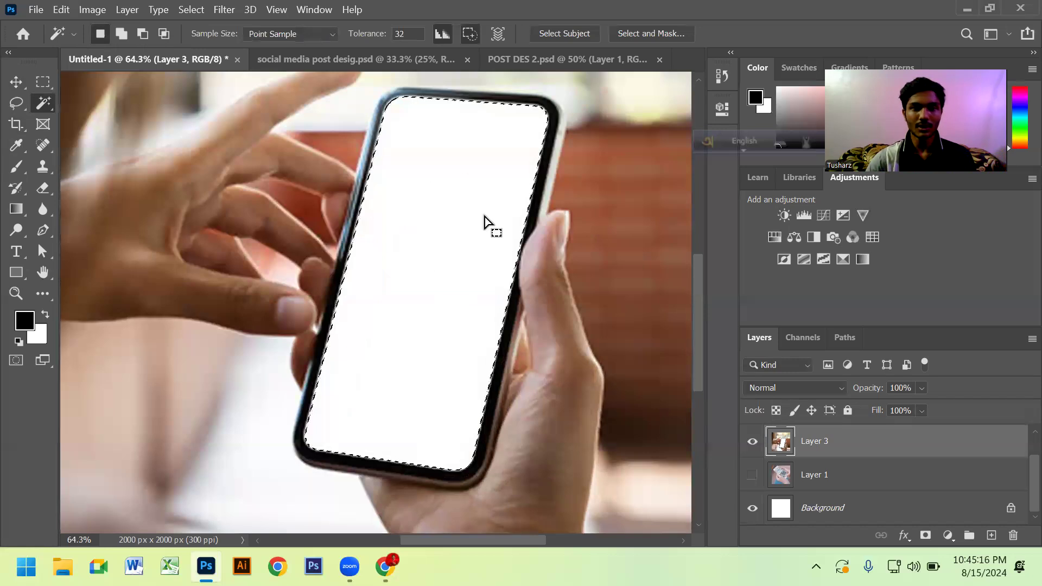
{"action": "scroll", "coordinate": [150, 154], "scroll_direction": "down", "scroll_amount": 2}
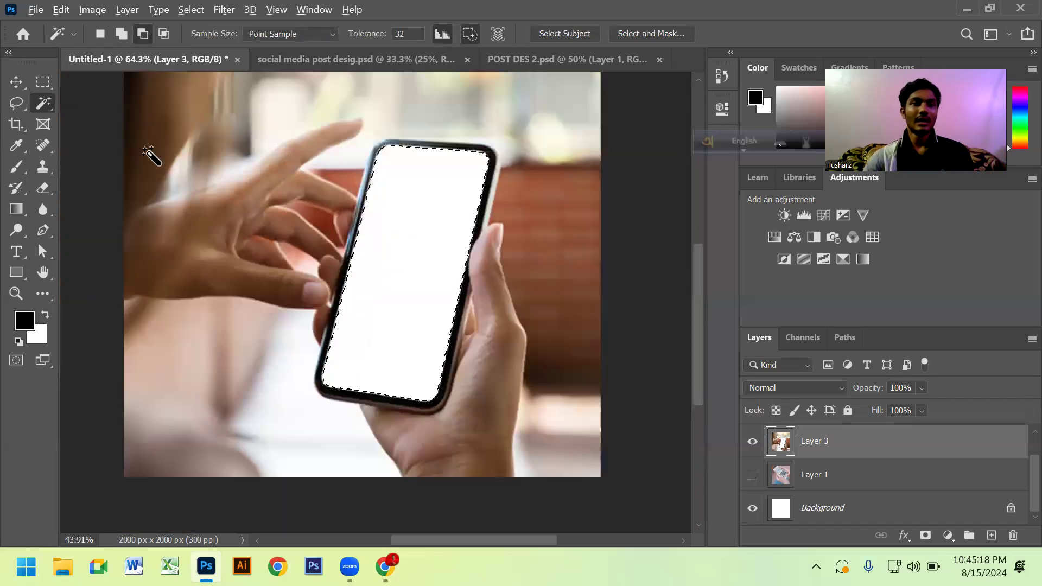
{"action": "scroll", "coordinate": [109, 136], "scroll_direction": "down", "scroll_amount": 2}
Go back to the Move tool and clear the selection.
{"action": "right_click", "coordinate": [48, 107]}
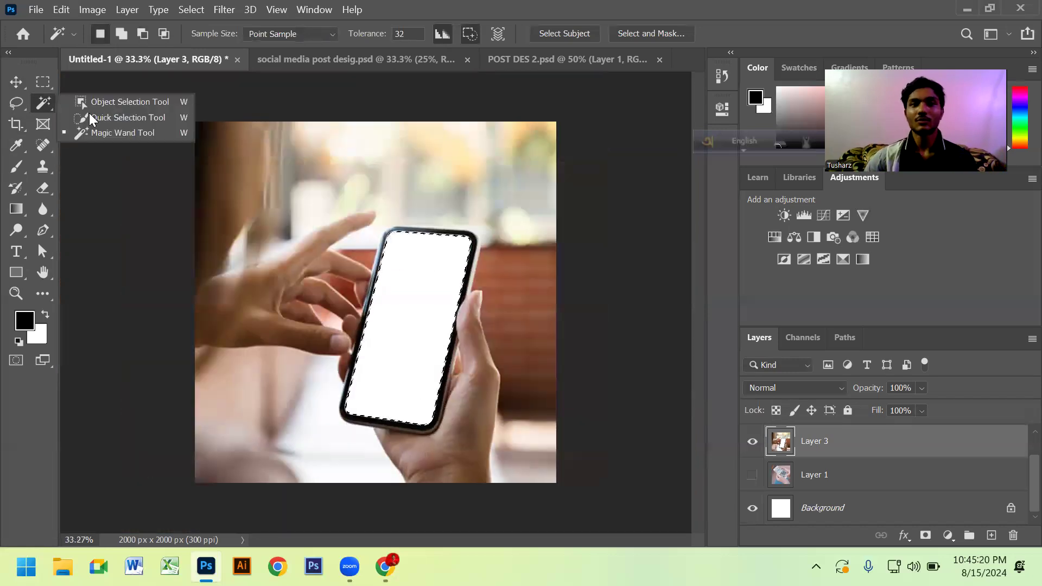
{"action": "left_click", "coordinate": [22, 85]}
{"action": "scroll", "coordinate": [419, 272], "scroll_direction": "up", "scroll_amount": 3}
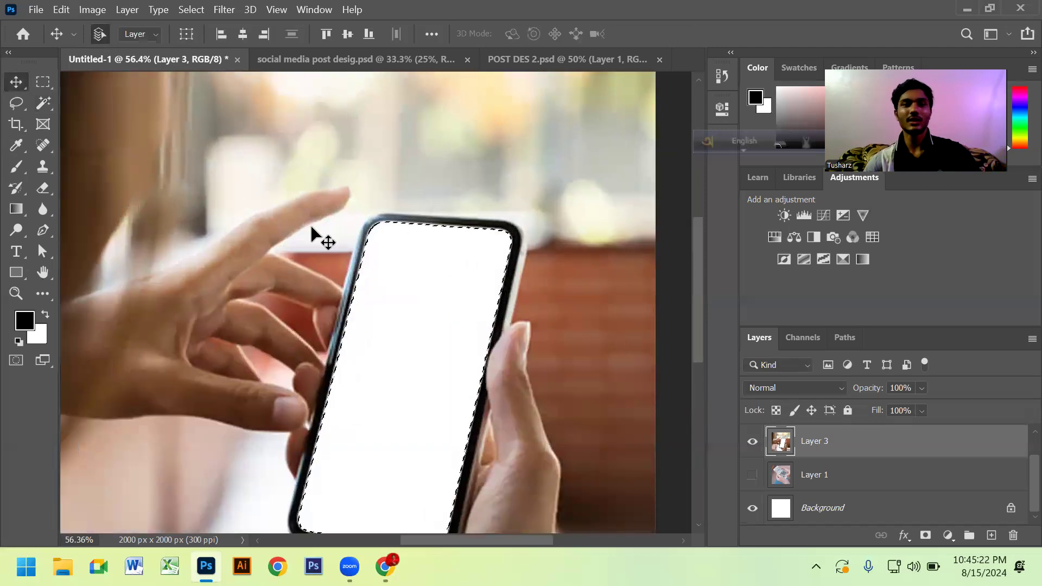
{"action": "key", "text": "ctrl+d"}
{"action": "scroll", "coordinate": [377, 201], "scroll_direction": "up", "scroll_amount": 2}
{"action": "scroll", "coordinate": [419, 204], "scroll_direction": "down", "scroll_amount": 2}
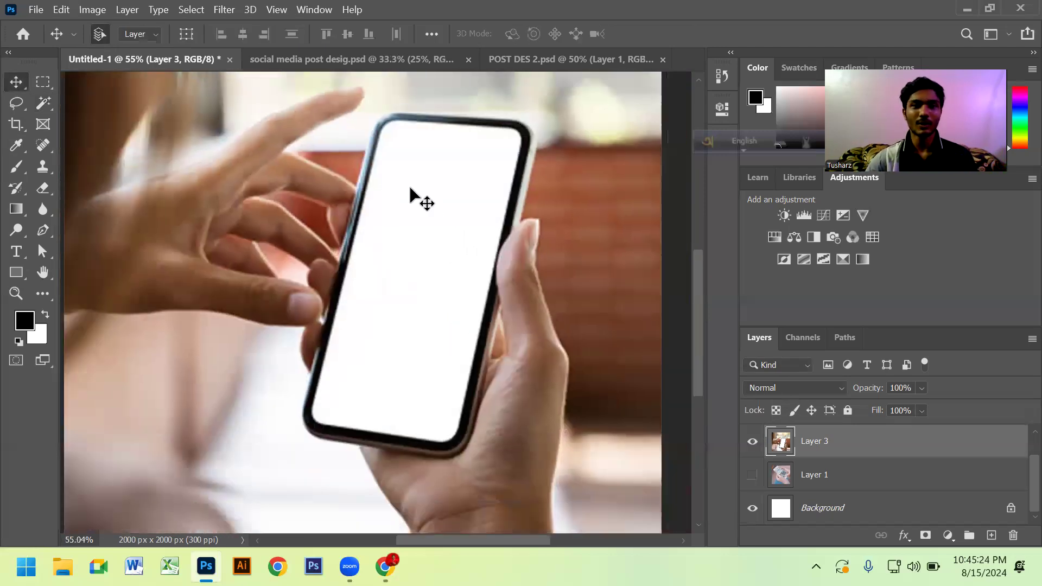
{"action": "scroll", "coordinate": [414, 197], "scroll_direction": "up", "scroll_amount": 2}
{"action": "scroll", "coordinate": [400, 249], "scroll_direction": "up", "scroll_amount": 1}
{"action": "scroll", "coordinate": [438, 230], "scroll_direction": "down", "scroll_amount": 2}
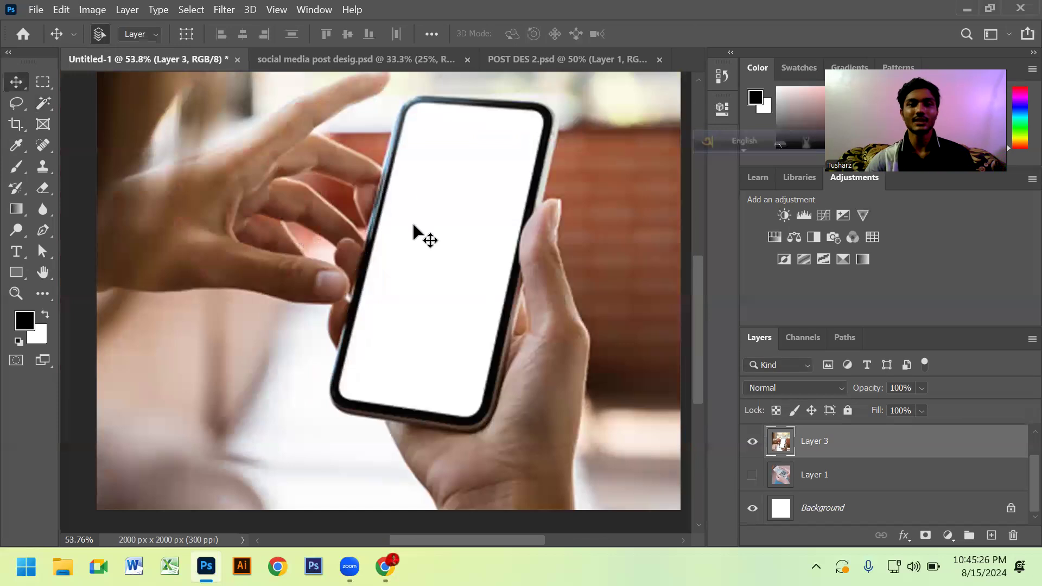
{"action": "scroll", "coordinate": [412, 221], "scroll_direction": "up", "scroll_amount": 1}
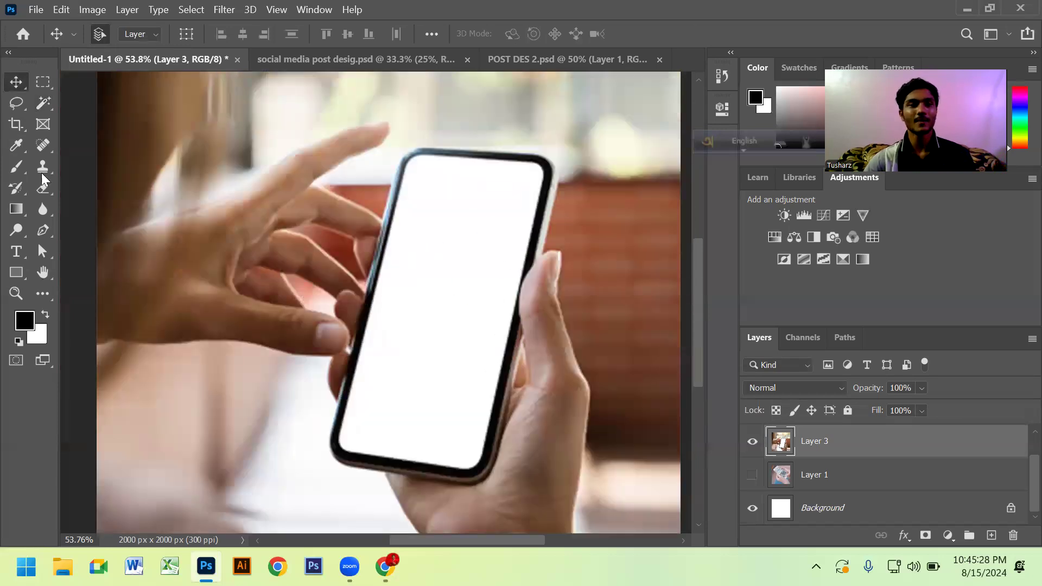
Reselect the white screen with the Magic Wand, then Quick Selection, and zoom out to the whole image.
{"action": "right_click", "coordinate": [41, 110]}
{"action": "left_click", "coordinate": [131, 129]}
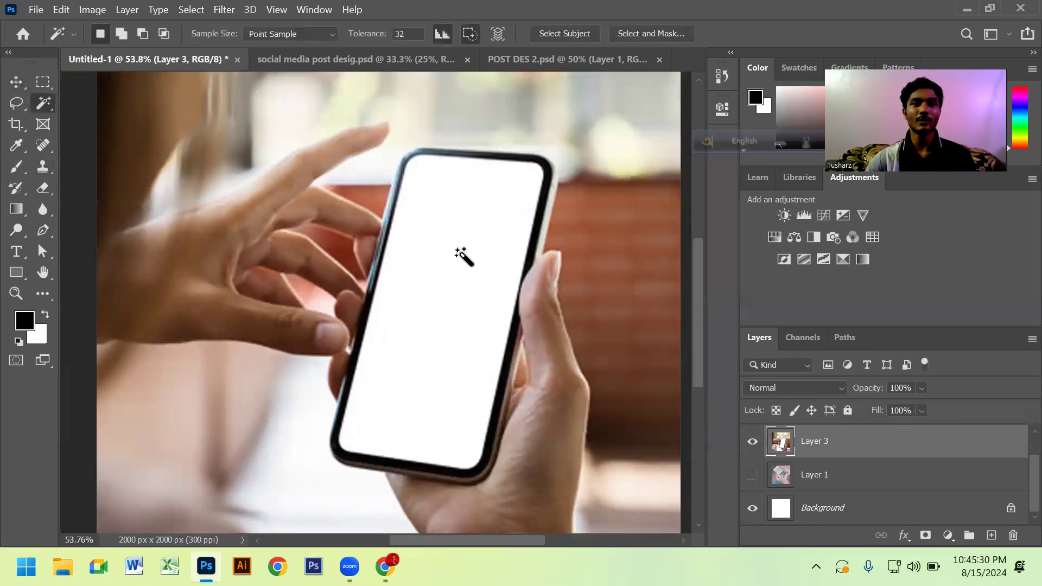
{"action": "left_click", "coordinate": [450, 221]}
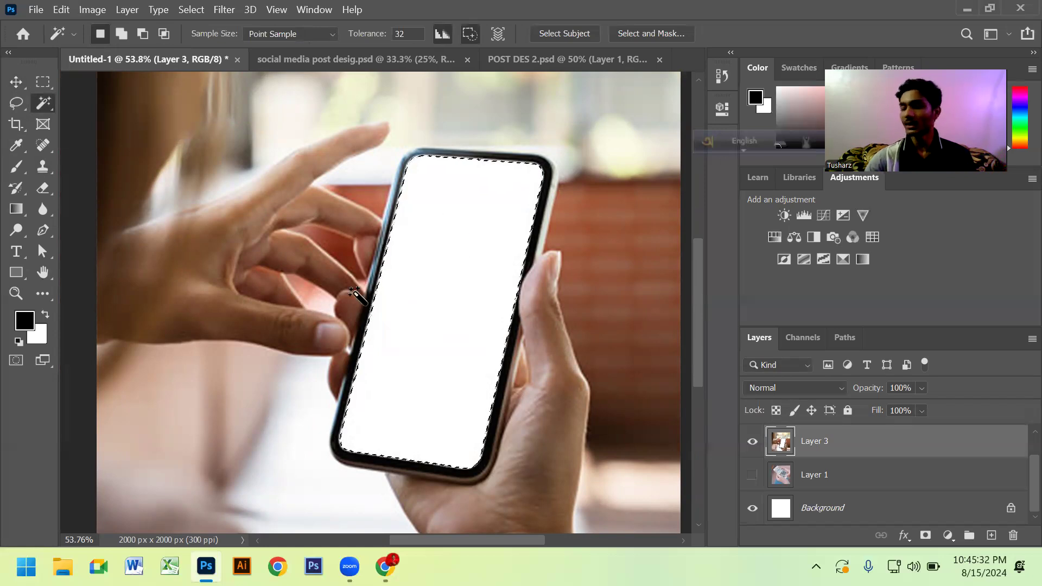
{"action": "right_click", "coordinate": [51, 107]}
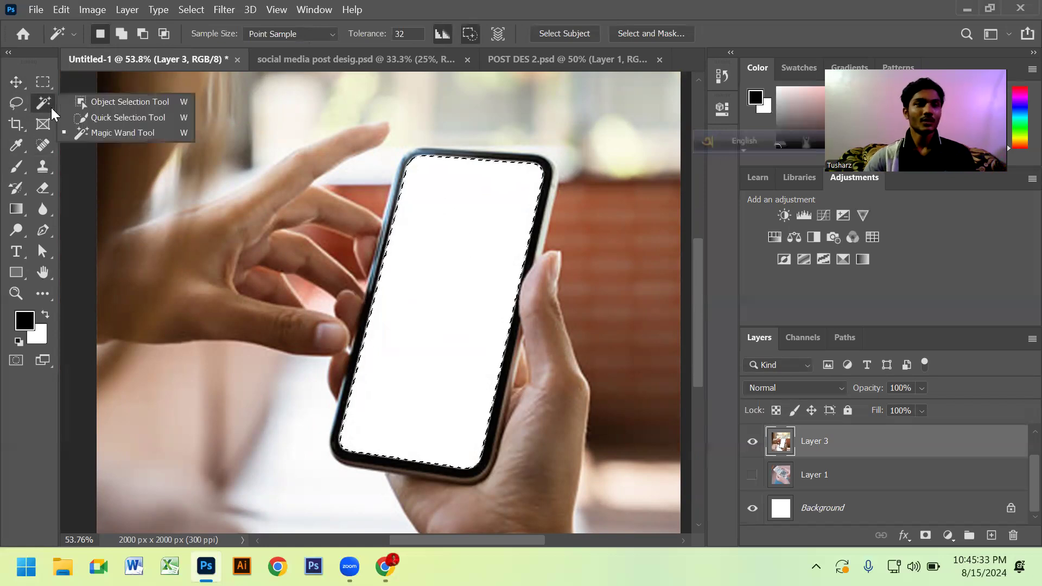
{"action": "left_click", "coordinate": [131, 118]}
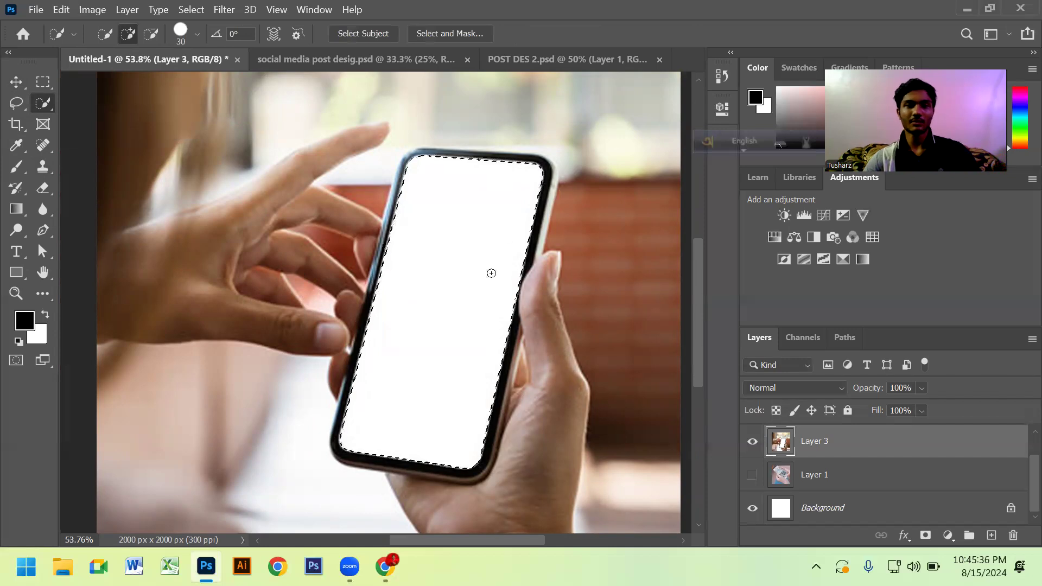
{"action": "left_click_drag", "start_coordinate": [420, 176], "coordinate": [442, 314]}
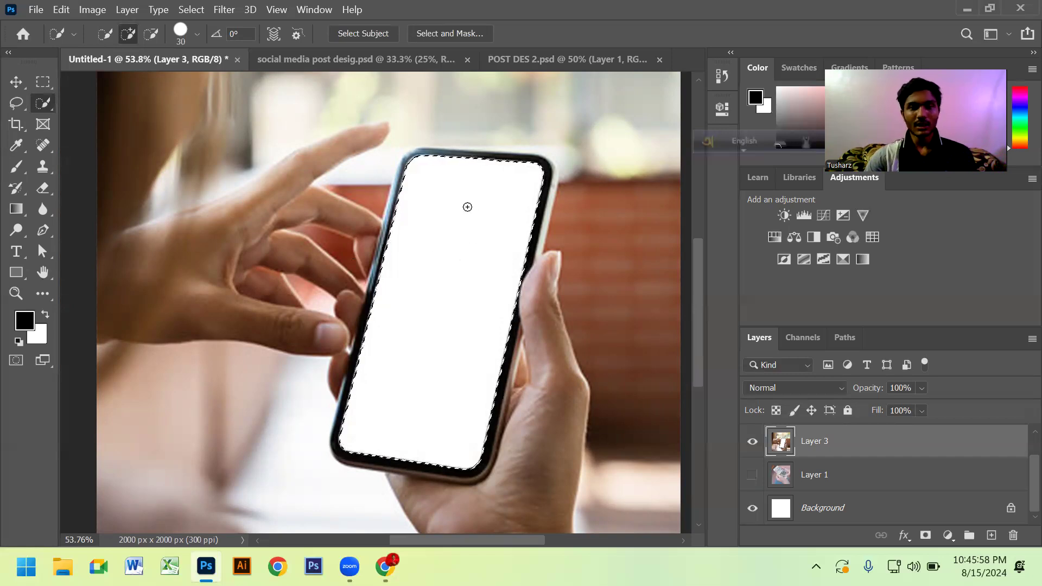
{"action": "scroll", "coordinate": [434, 241], "scroll_direction": "down", "scroll_amount": 1}
{"action": "scroll", "coordinate": [429, 228], "scroll_direction": "down", "scroll_amount": 1}
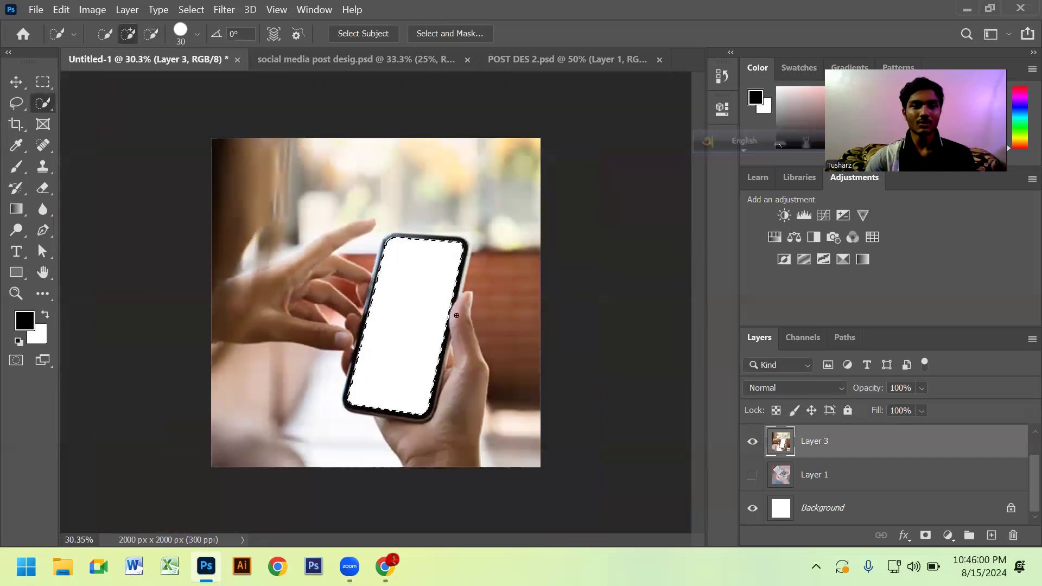
Reselect the white screen, invert via Select > Inverse, and add a Layer 3 mask hiding it.
{"action": "key", "text": "ctrl+shift+i"}
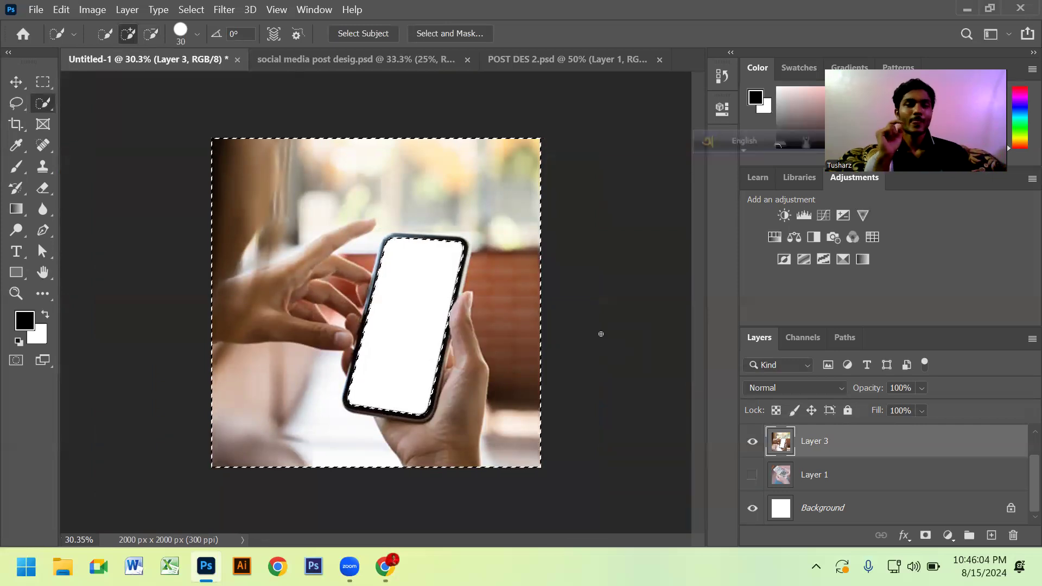
{"action": "key", "text": "ctrl+d"}
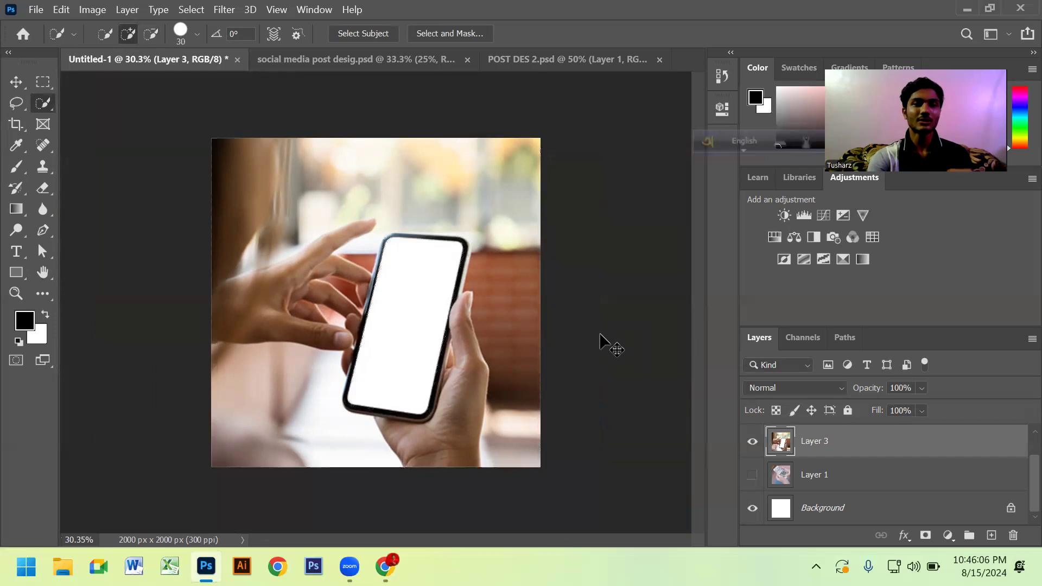
{"action": "scroll", "coordinate": [377, 340], "scroll_direction": "up", "scroll_amount": 3}
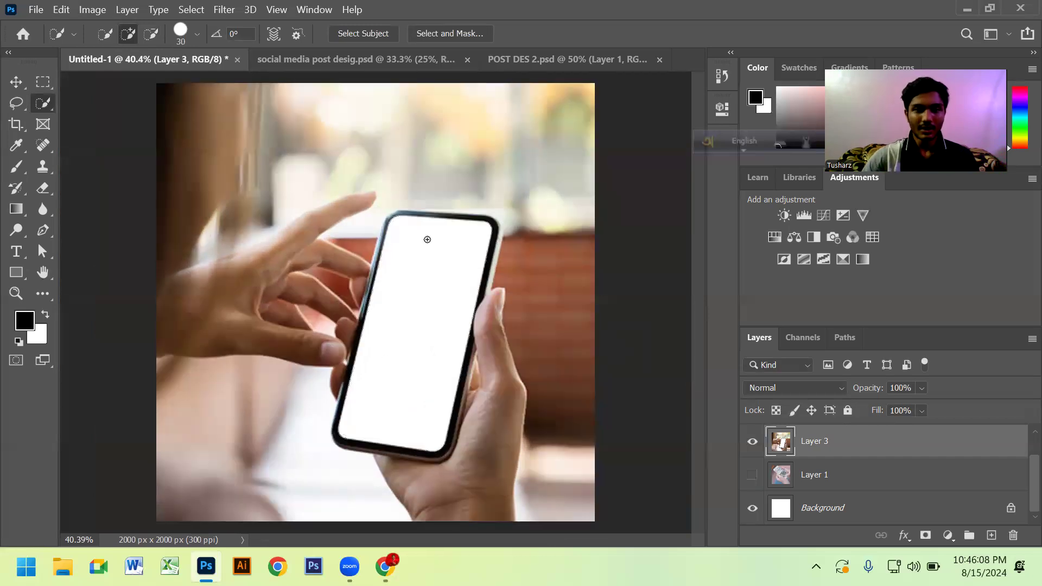
{"action": "left_click", "coordinate": [410, 361]}
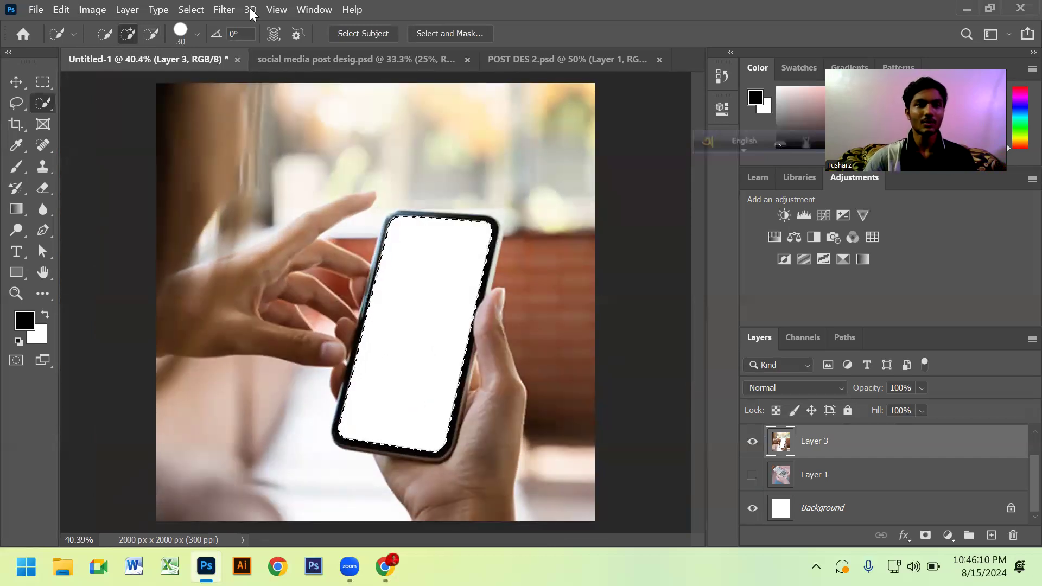
{"action": "left_click", "coordinate": [190, 10]}
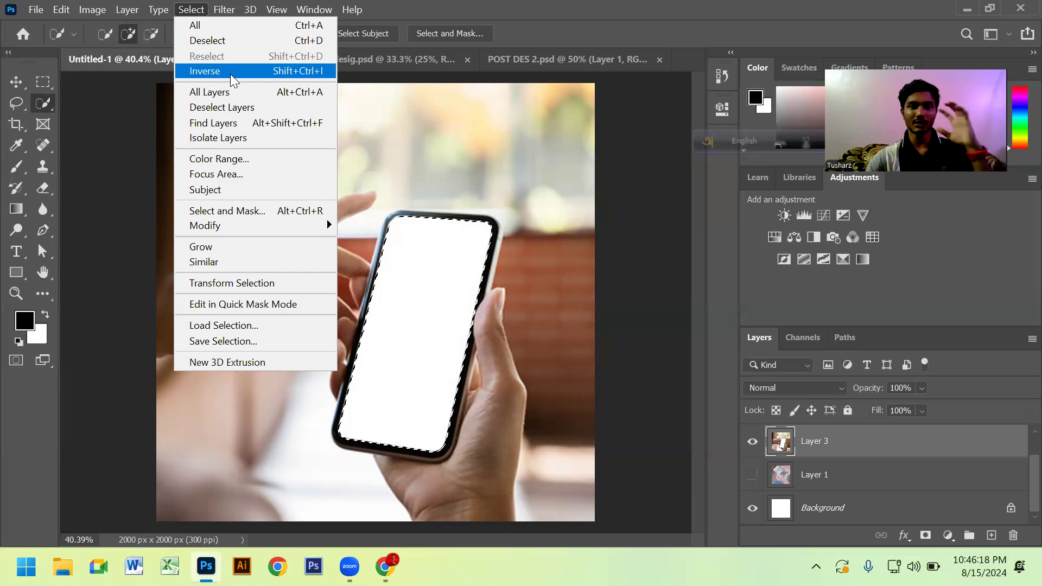
{"action": "left_click", "coordinate": [255, 69]}
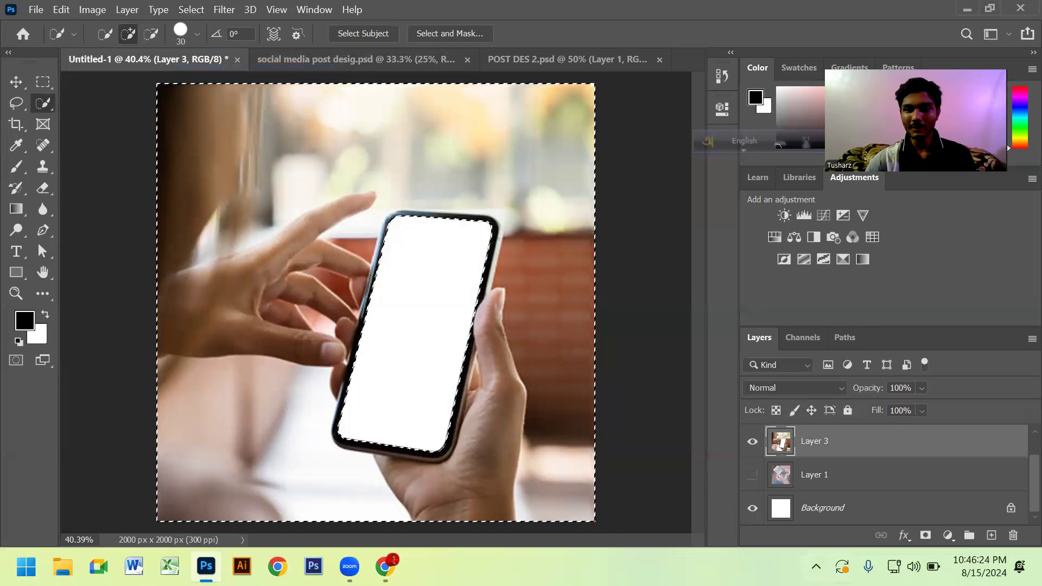
{"action": "left_click", "coordinate": [926, 536]}
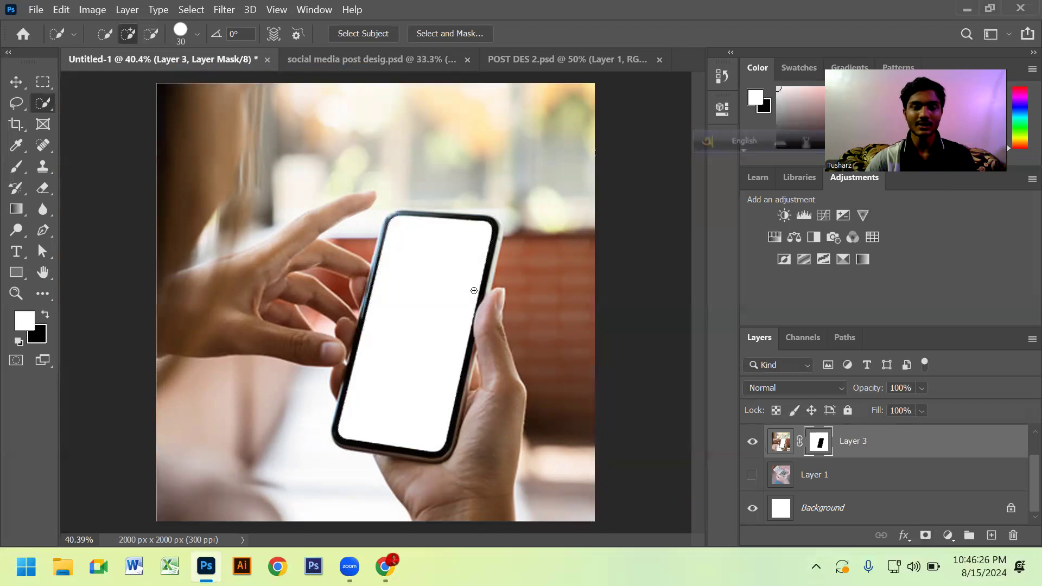
Hide the Background layer, undo the mask, and re-add it with an inverted screen selection.
{"action": "left_click", "coordinate": [753, 509]}
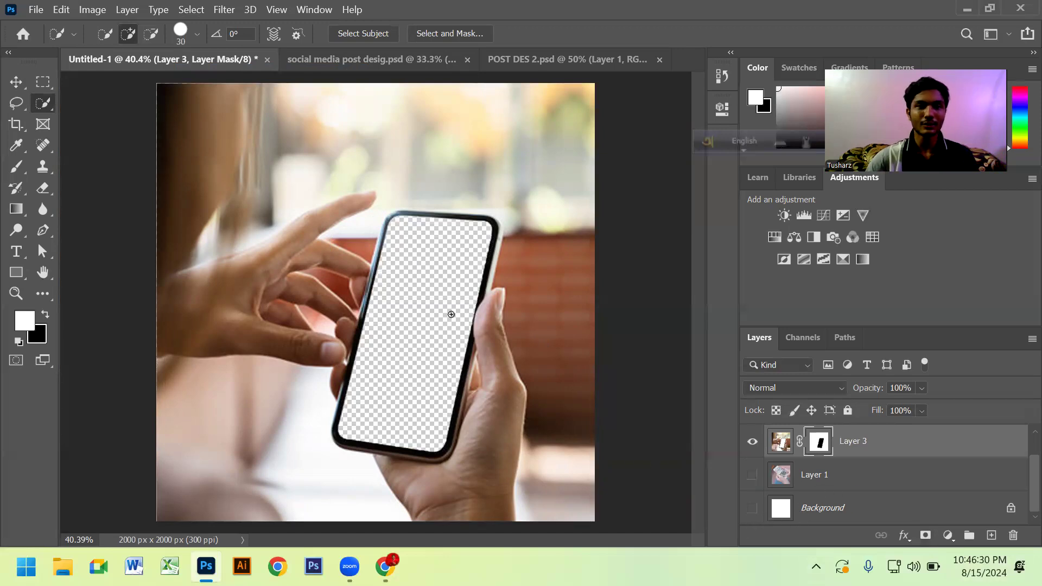
{"action": "left_click", "coordinate": [752, 509]}
{"action": "key", "text": "ctrl+z"}
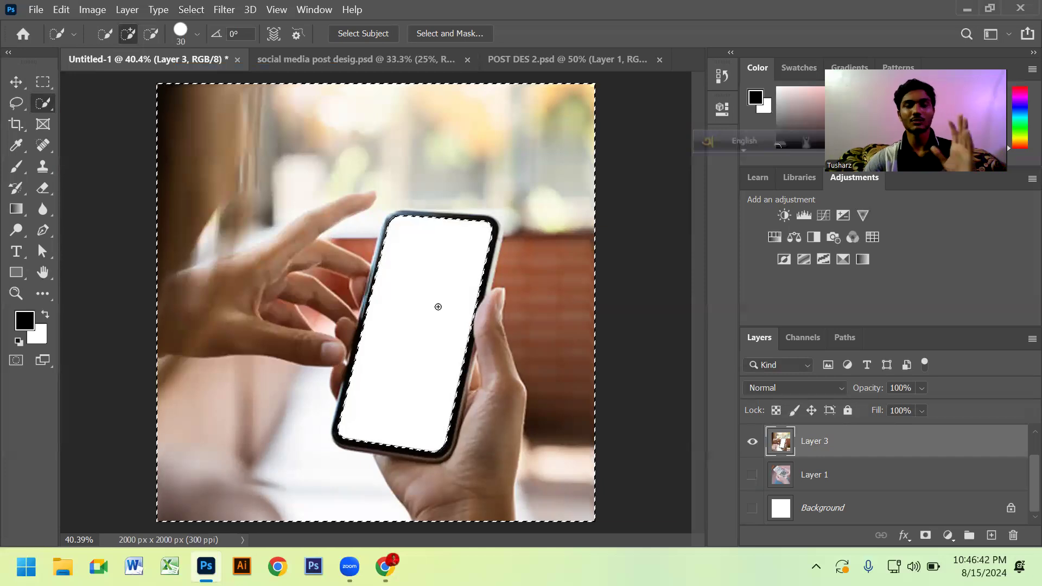
{"action": "key", "text": "ctrl+d"}
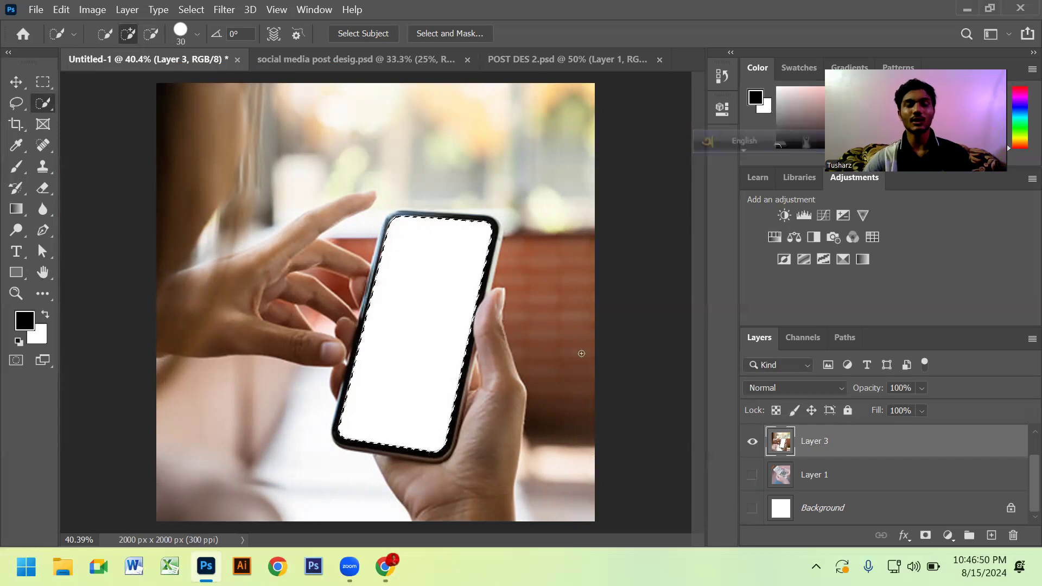
{"action": "key", "text": "ctrl+shift+i"}
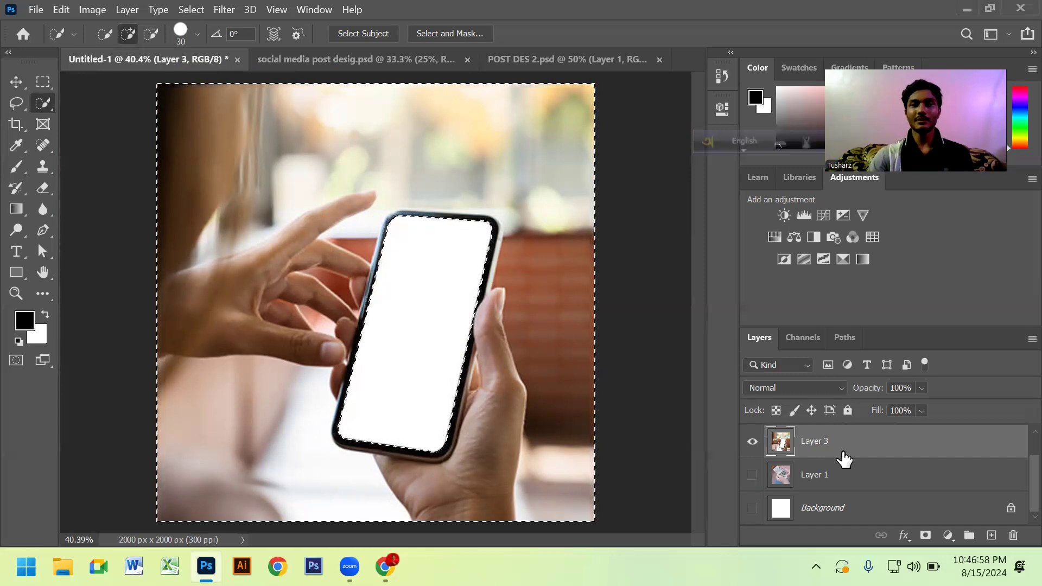
{"action": "left_click", "coordinate": [926, 537]}
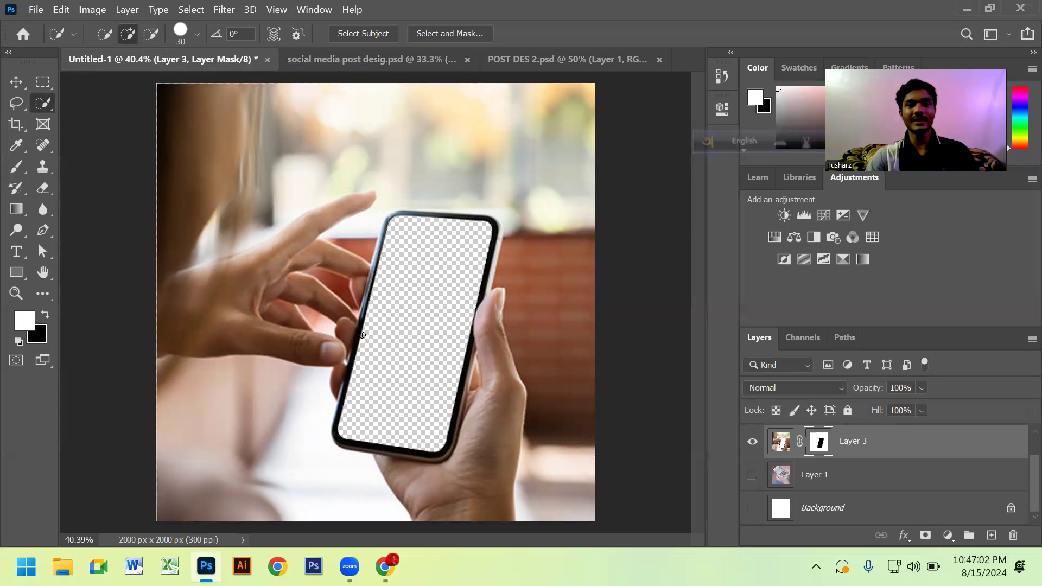
{"action": "scroll", "coordinate": [429, 323], "scroll_direction": "up", "scroll_amount": 1}
{"action": "scroll", "coordinate": [588, 400], "scroll_direction": "down", "scroll_amount": 3}
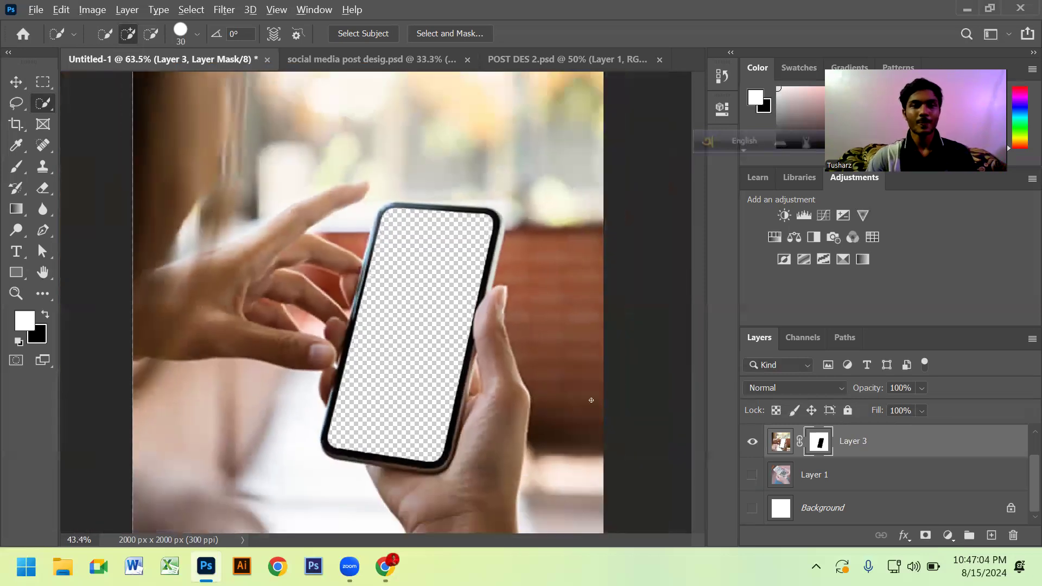
{"action": "scroll", "coordinate": [814, 493], "scroll_direction": "up", "scroll_amount": 1}
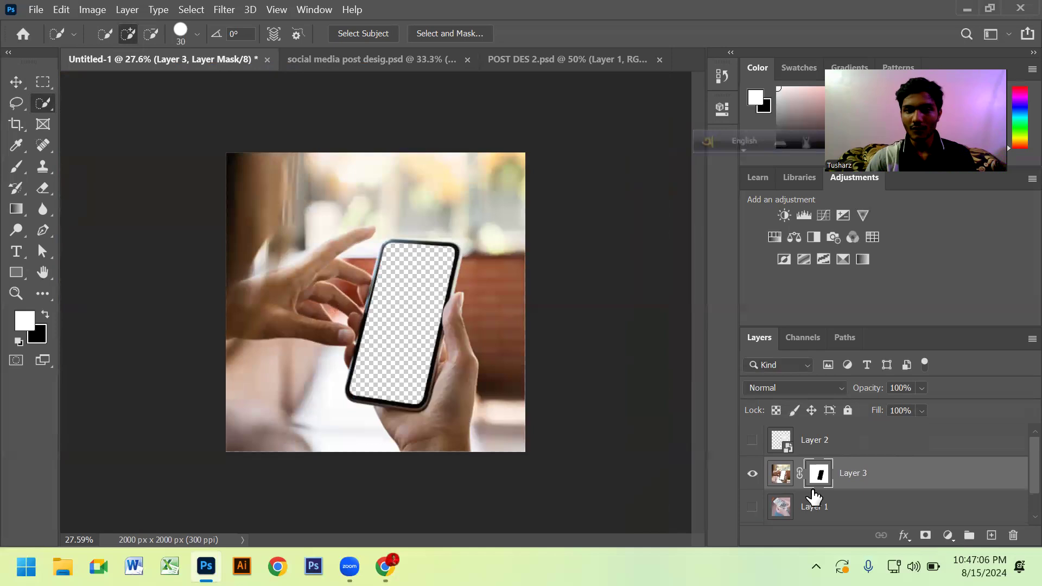
Show Layer 2 and drag it beneath Layer 3, then fit the view and pick the Move tool.
{"action": "left_click", "coordinate": [752, 442]}
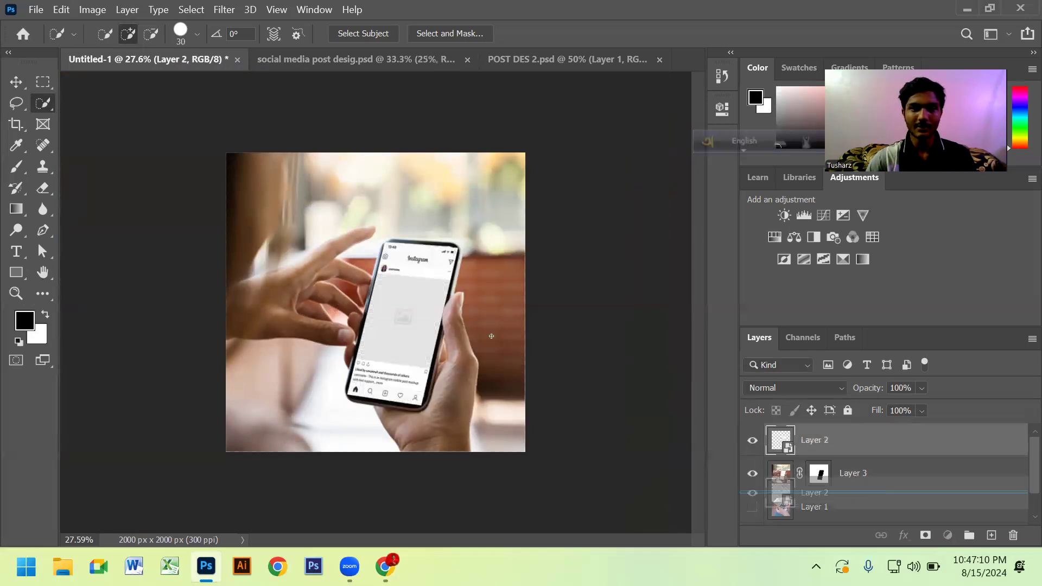
{"action": "left_click_drag", "start_coordinate": [840, 443], "coordinate": [860, 489]}
{"action": "key", "text": "ctrl+plus"}
{"action": "key", "text": "ctrl+0"}
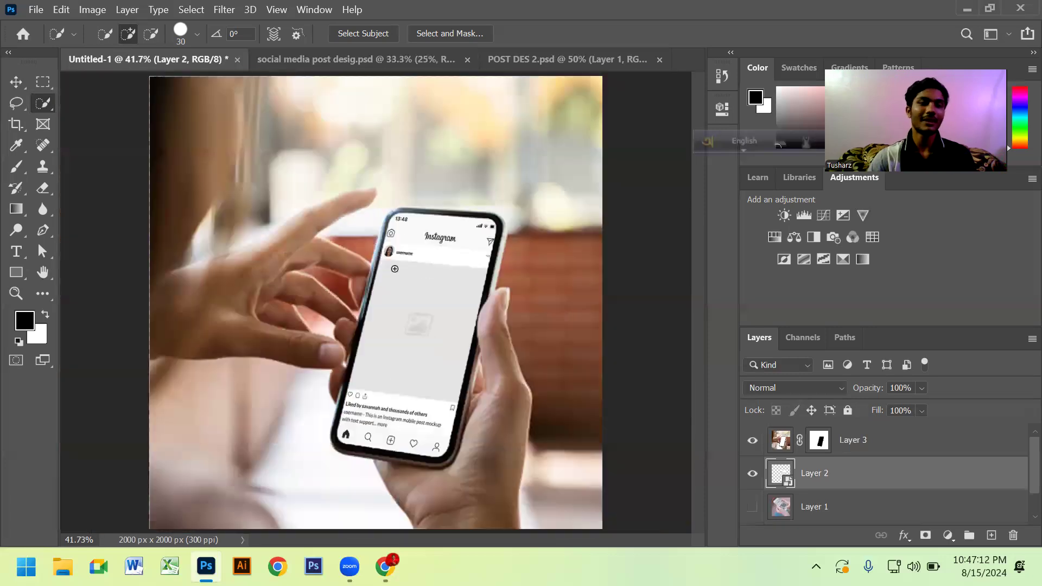
{"action": "key", "text": "v"}
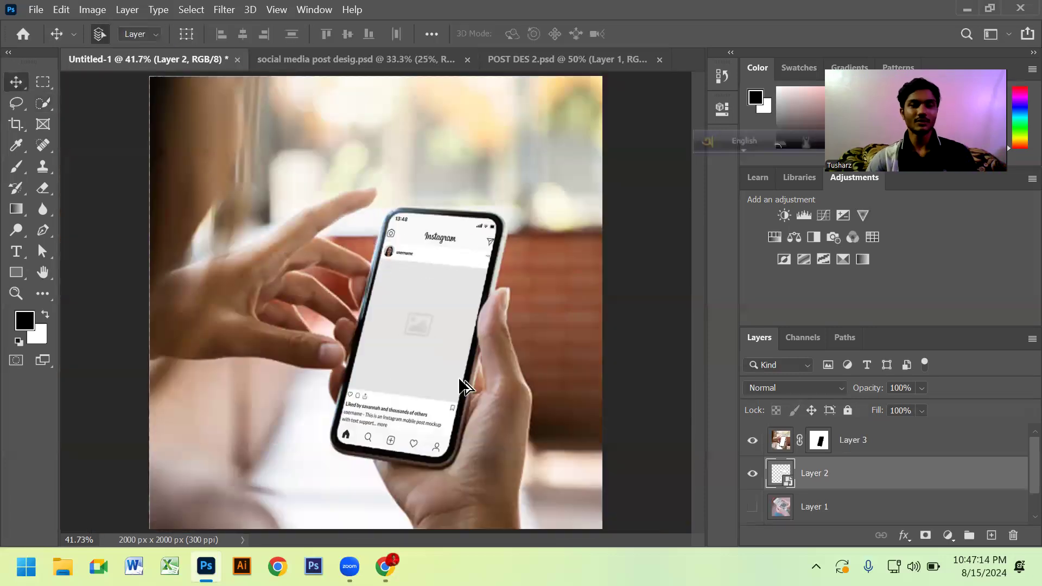
{"action": "scroll", "coordinate": [453, 340], "scroll_direction": "up", "scroll_amount": 3}
{"action": "scroll", "coordinate": [388, 260], "scroll_direction": "up", "scroll_amount": 1}
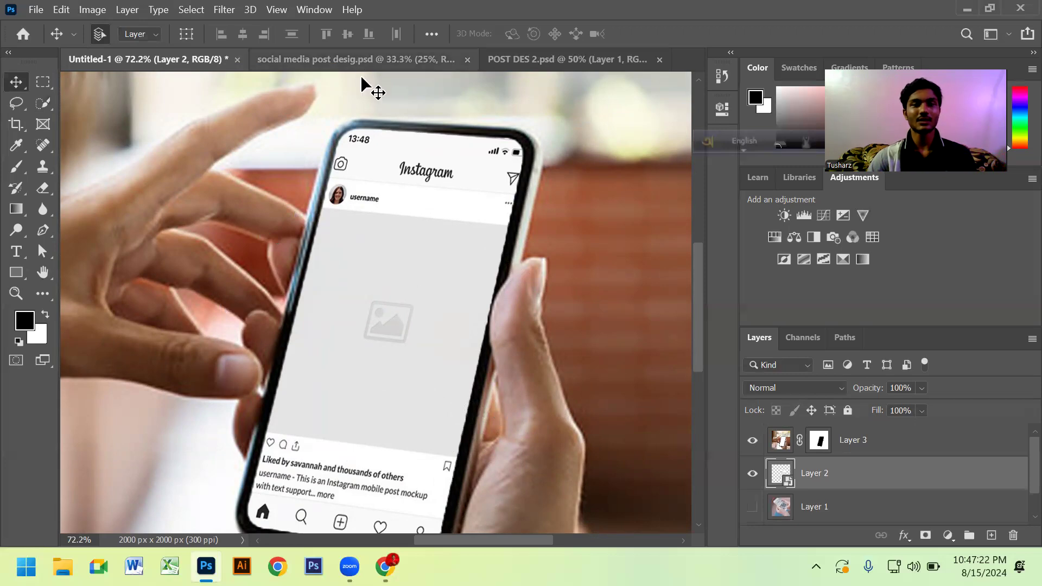
{"action": "scroll", "coordinate": [403, 254], "scroll_direction": "down", "scroll_amount": 7}
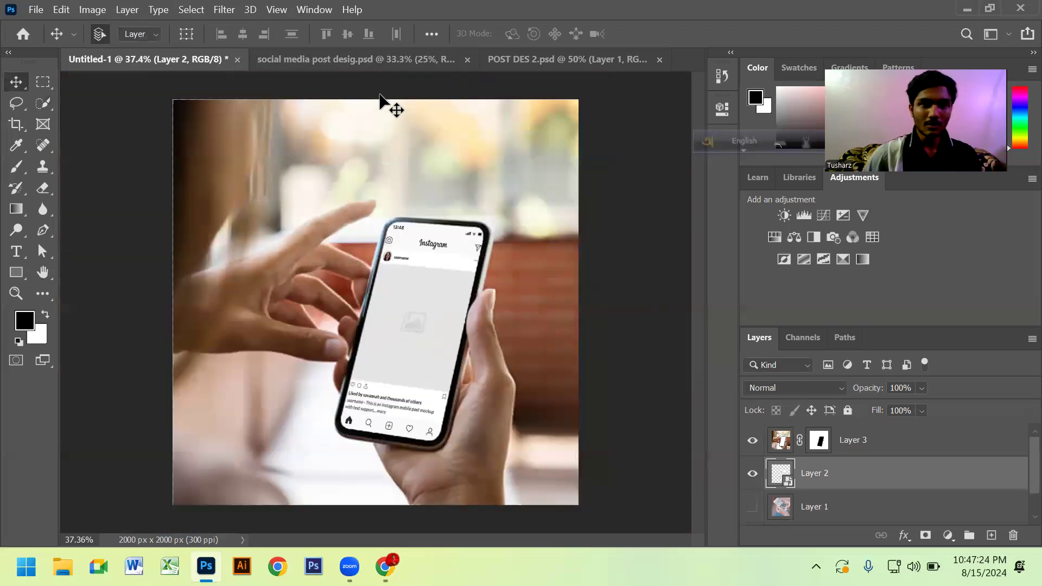
{"action": "left_click", "coordinate": [382, 64]}
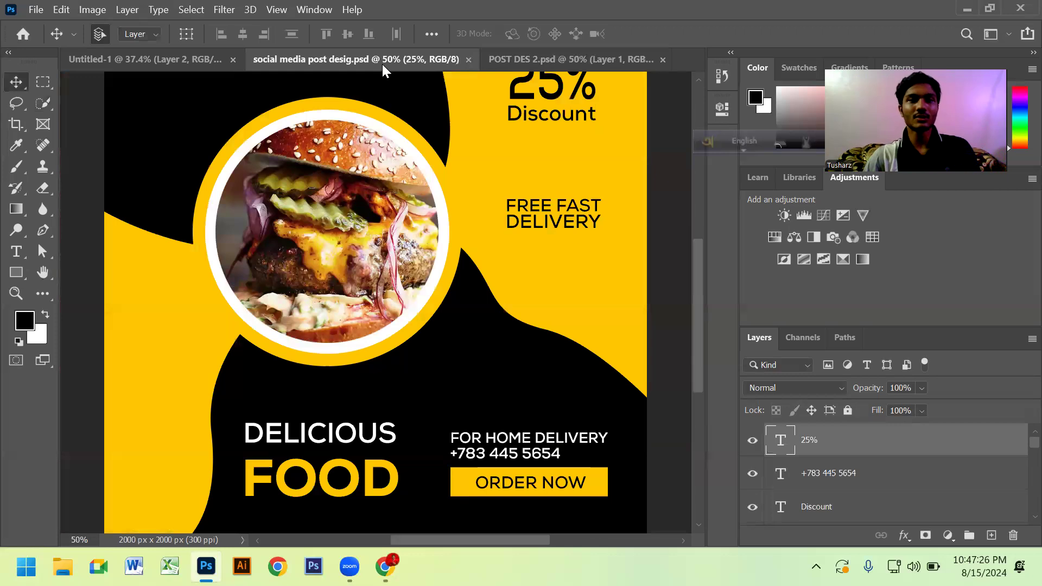
{"action": "scroll", "coordinate": [488, 222], "scroll_direction": "down", "scroll_amount": 2}
{"action": "scroll", "coordinate": [429, 255], "scroll_direction": "down", "scroll_amount": 2}
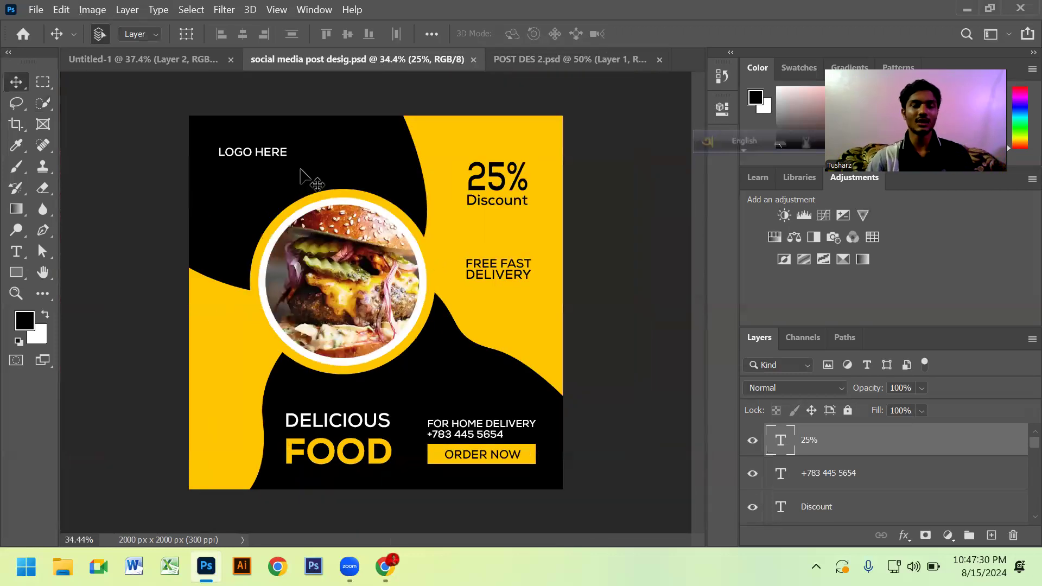
{"action": "left_click", "coordinate": [142, 63]}
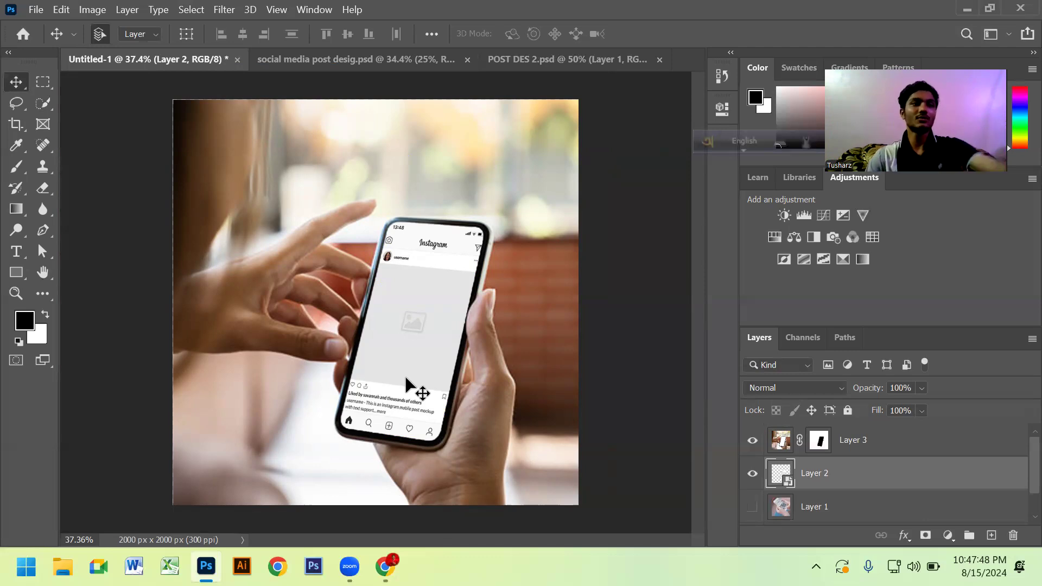
Zoom around the finished phone mockup, then bring up 'social media post desig.psd'.
{"action": "scroll", "coordinate": [410, 320], "scroll_direction": "up", "scroll_amount": 1}
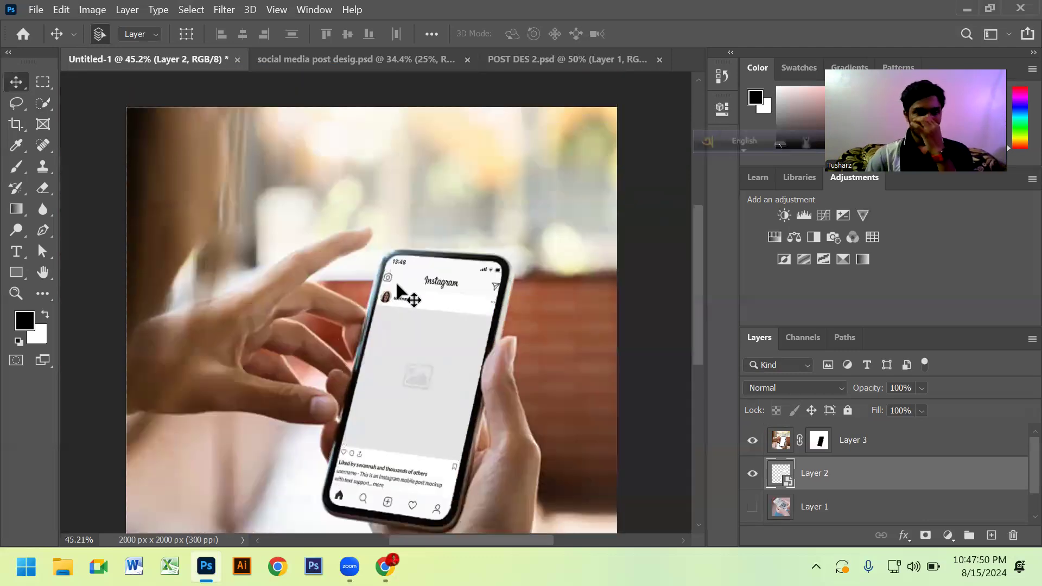
{"action": "scroll", "coordinate": [380, 306], "scroll_direction": "down", "scroll_amount": 3}
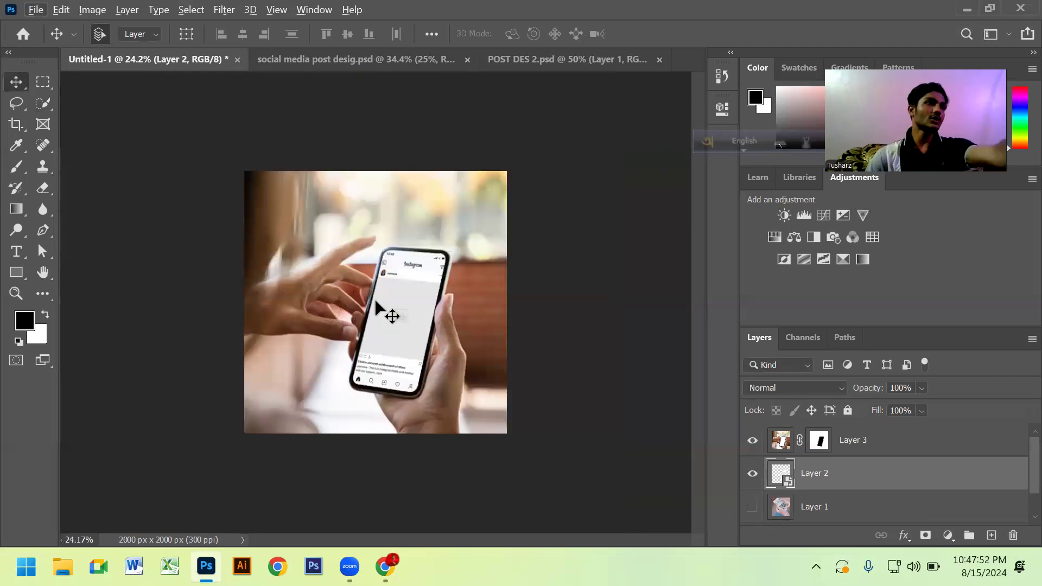
{"action": "scroll", "coordinate": [359, 321], "scroll_direction": "up", "scroll_amount": 1}
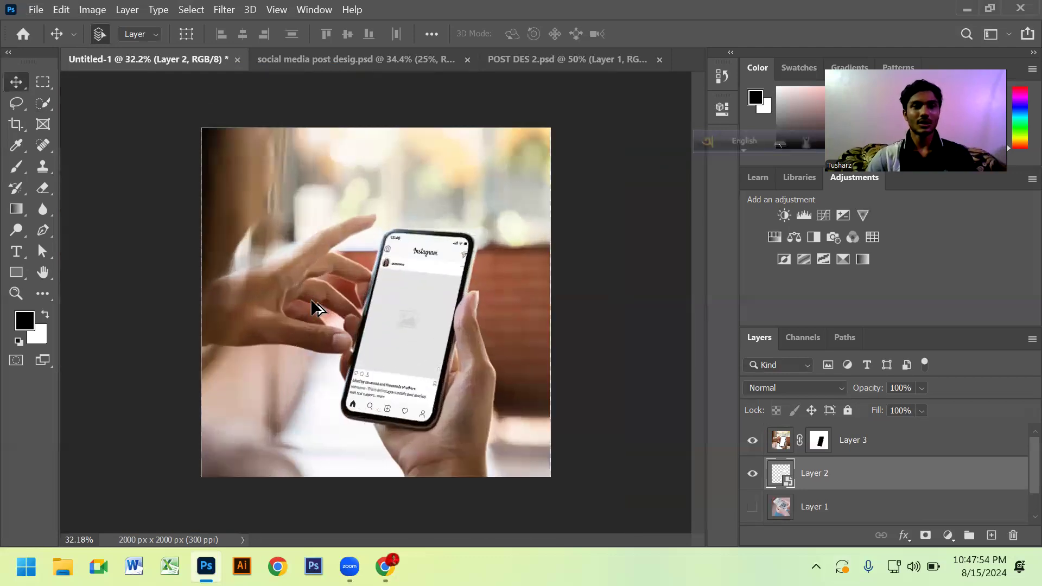
{"action": "scroll", "coordinate": [347, 302], "scroll_direction": "up", "scroll_amount": 1}
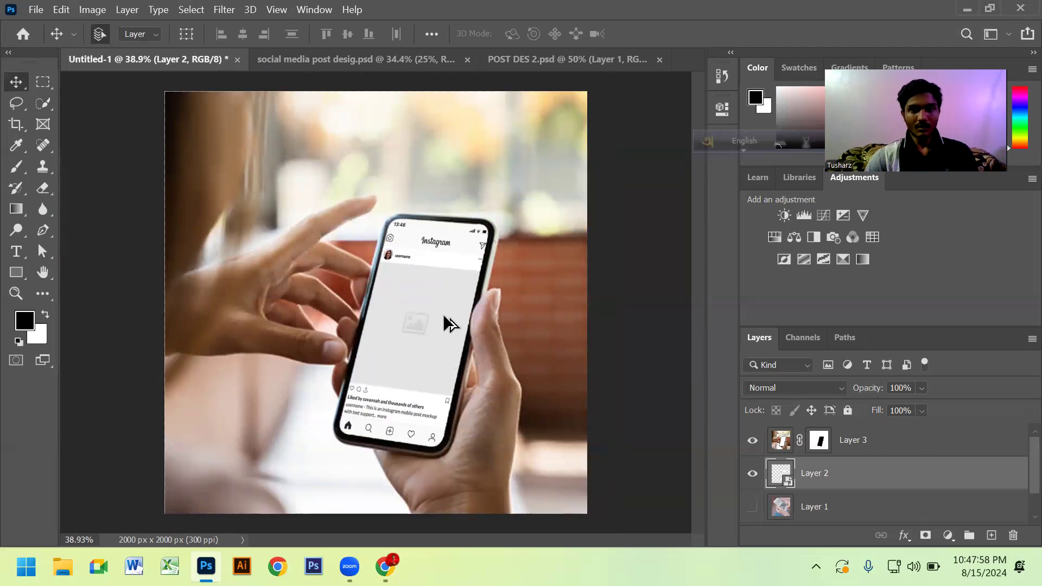
{"action": "scroll", "coordinate": [428, 323], "scroll_direction": "up", "scroll_amount": 2}
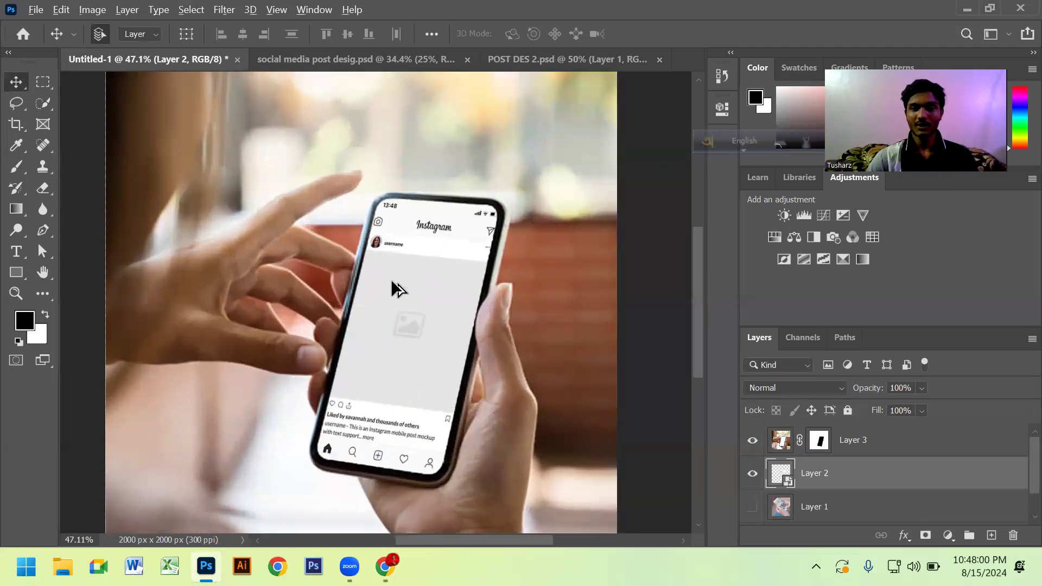
{"action": "scroll", "coordinate": [391, 279], "scroll_direction": "up", "scroll_amount": 1}
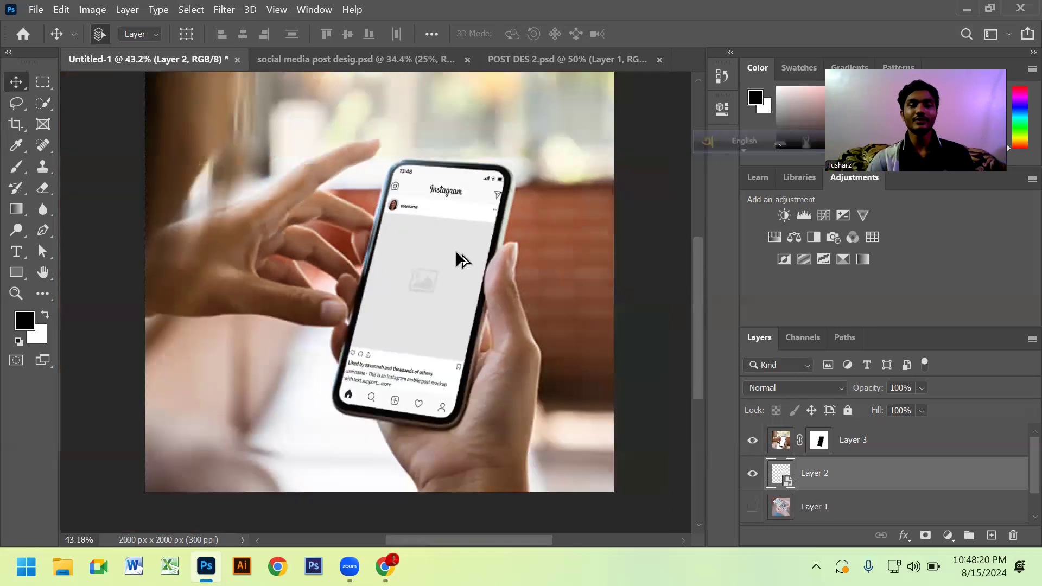
{"action": "scroll", "coordinate": [450, 246], "scroll_direction": "down", "scroll_amount": 3}
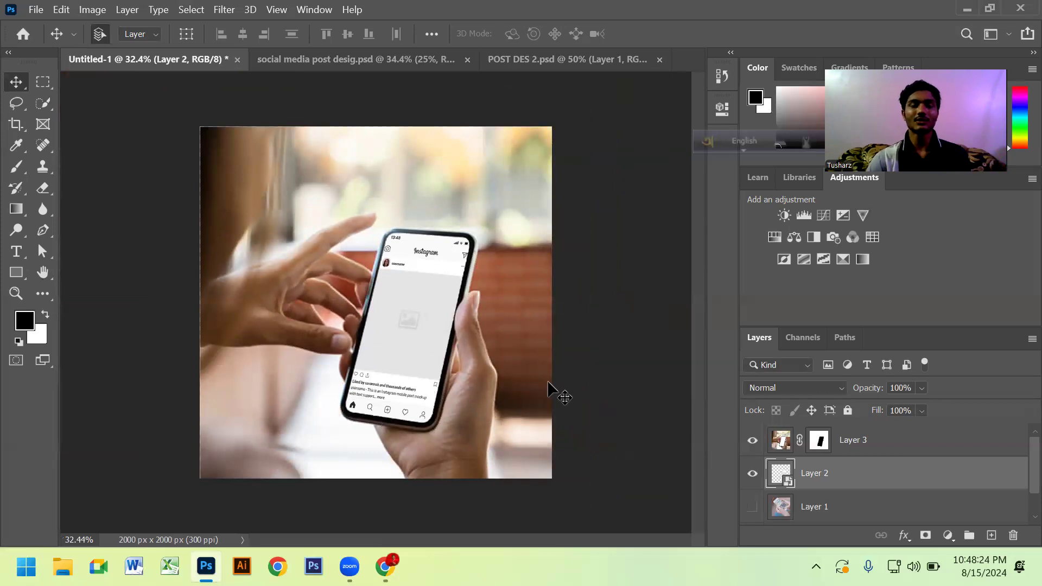
{"action": "scroll", "coordinate": [375, 277], "scroll_direction": "up", "scroll_amount": 2}
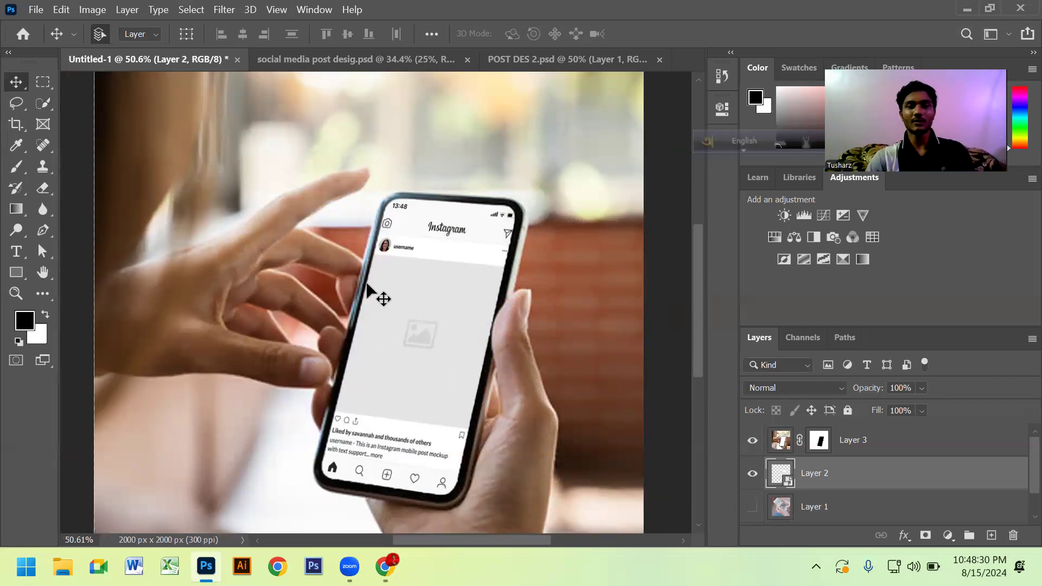
{"action": "scroll", "coordinate": [374, 295], "scroll_direction": "down", "scroll_amount": 2}
{"action": "scroll", "coordinate": [420, 385], "scroll_direction": "up", "scroll_amount": 1}
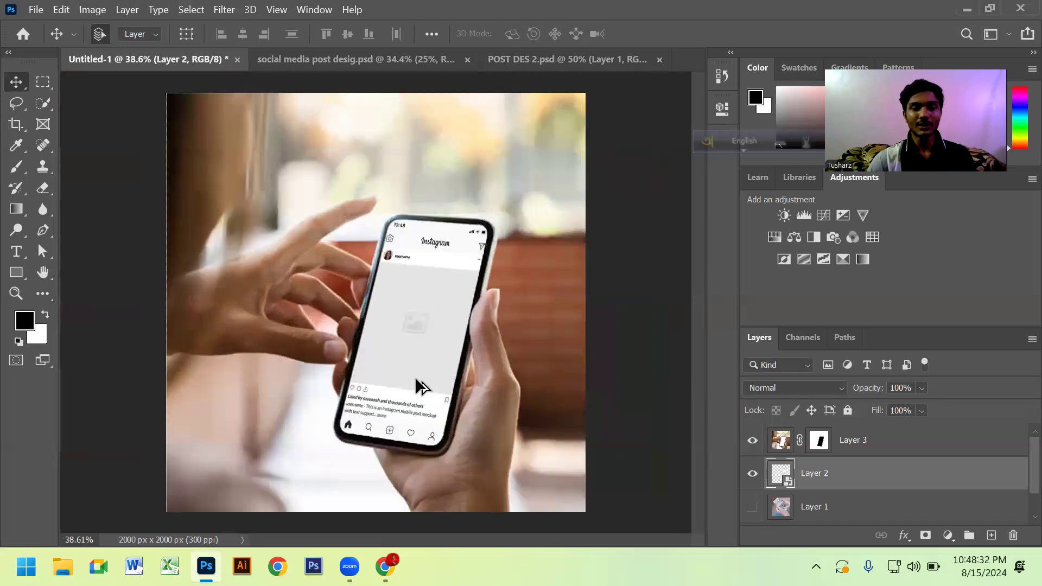
{"action": "scroll", "coordinate": [473, 413], "scroll_direction": "up", "scroll_amount": 1}
{"action": "scroll", "coordinate": [510, 300], "scroll_direction": "up", "scroll_amount": 2}
{"action": "scroll", "coordinate": [488, 260], "scroll_direction": "up", "scroll_amount": 1}
{"action": "scroll", "coordinate": [489, 261], "scroll_direction": "up", "scroll_amount": 1}
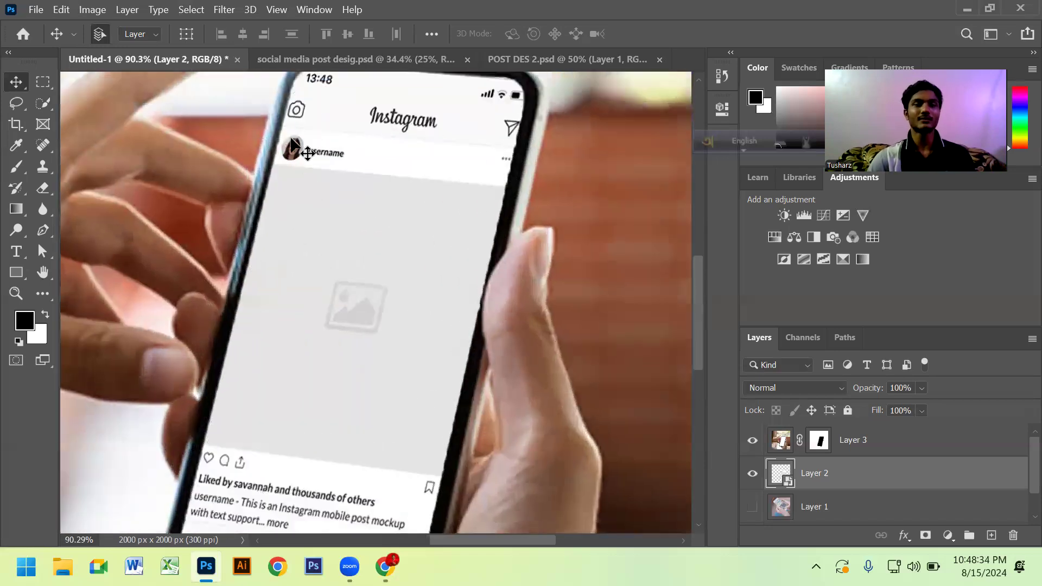
{"action": "left_click", "coordinate": [327, 55]}
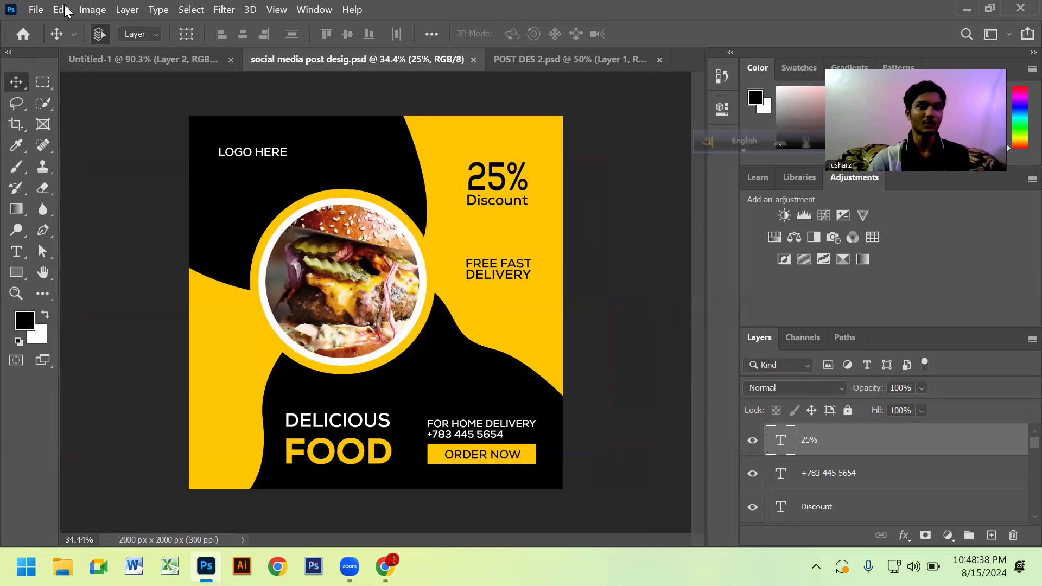
Open and dismiss the File menu, glance at the phone mockup, and return to the burger post.
{"action": "left_click", "coordinate": [32, 10]}
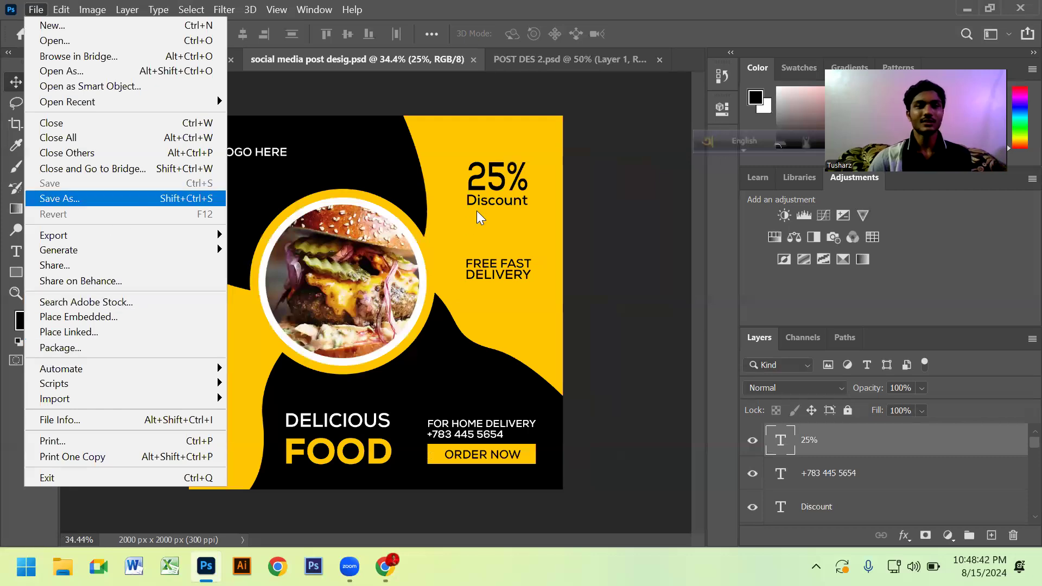
{"action": "left_click", "coordinate": [441, 216]}
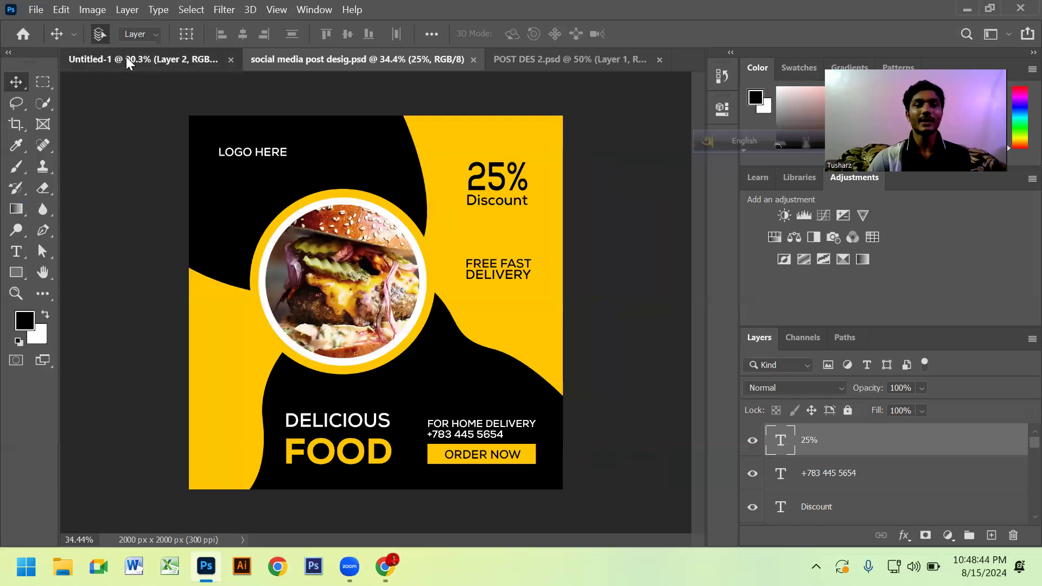
{"action": "left_click", "coordinate": [126, 59]}
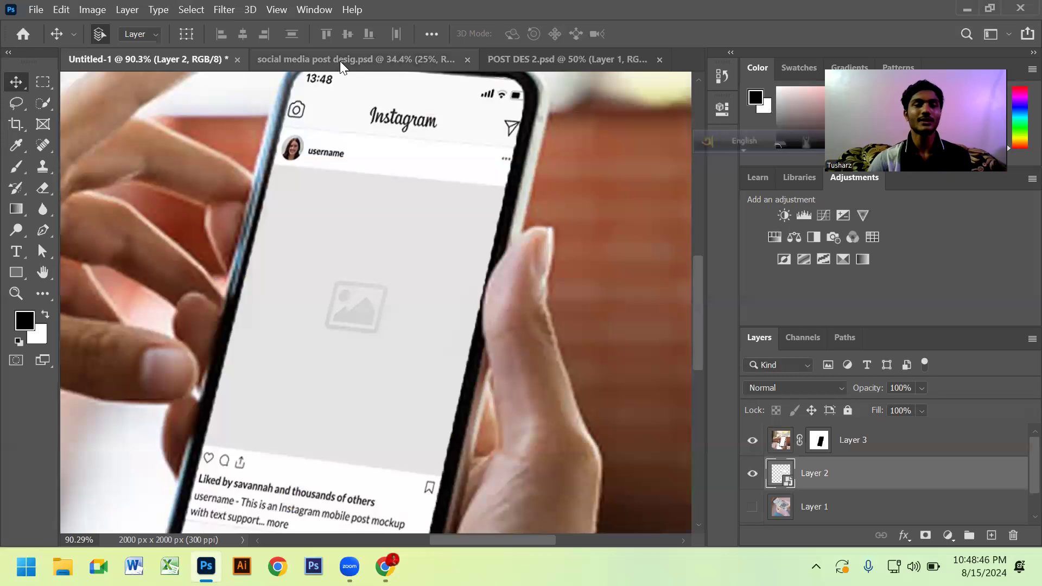
{"action": "scroll", "coordinate": [392, 255], "scroll_direction": "down", "scroll_amount": 2}
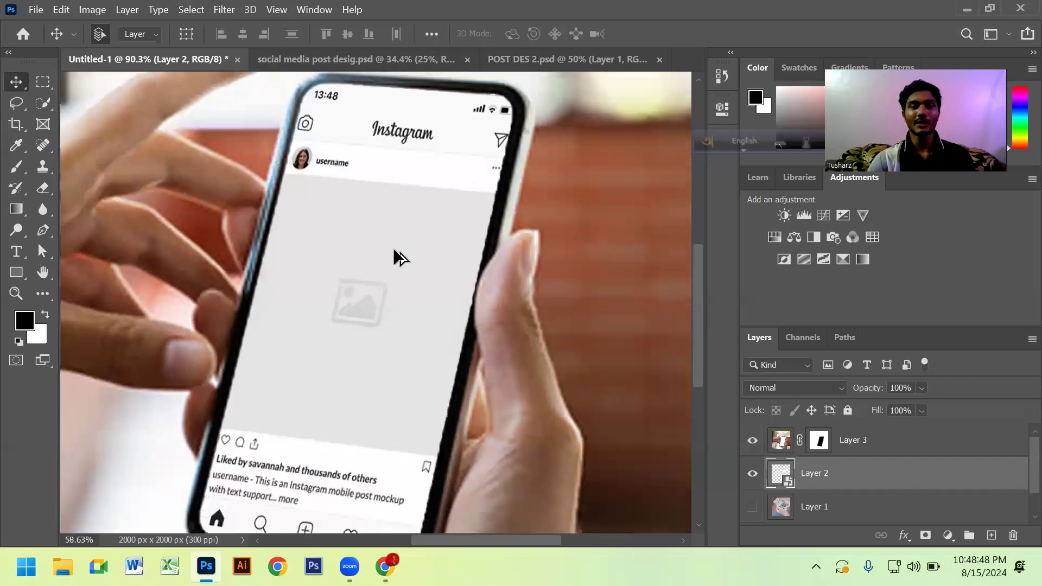
{"action": "scroll", "coordinate": [393, 248], "scroll_direction": "down", "scroll_amount": 2}
{"action": "scroll", "coordinate": [329, 235], "scroll_direction": "down", "scroll_amount": 1}
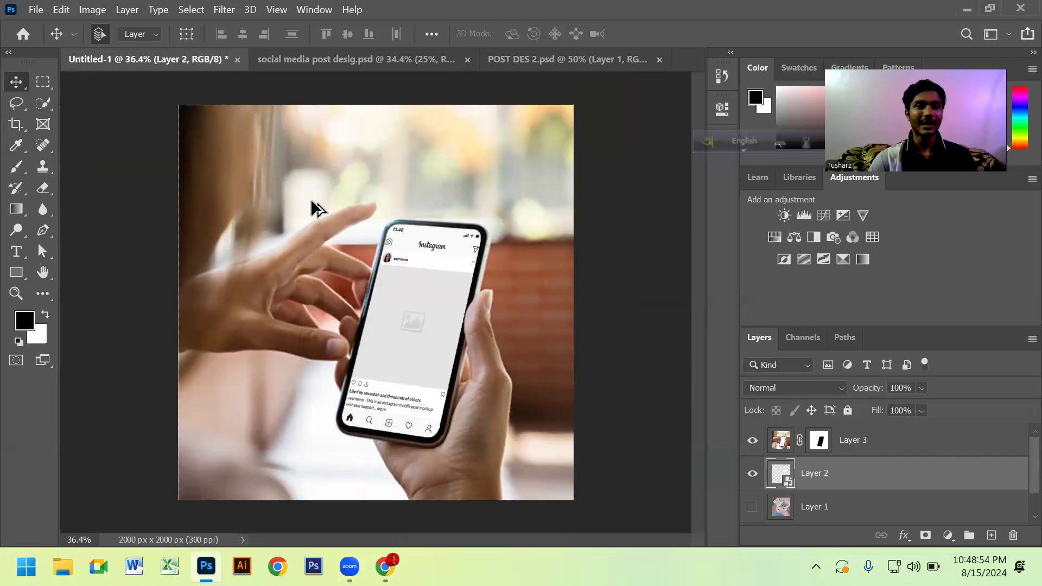
{"action": "scroll", "coordinate": [313, 204], "scroll_direction": "up", "scroll_amount": 1}
{"action": "left_click", "coordinate": [324, 58]}
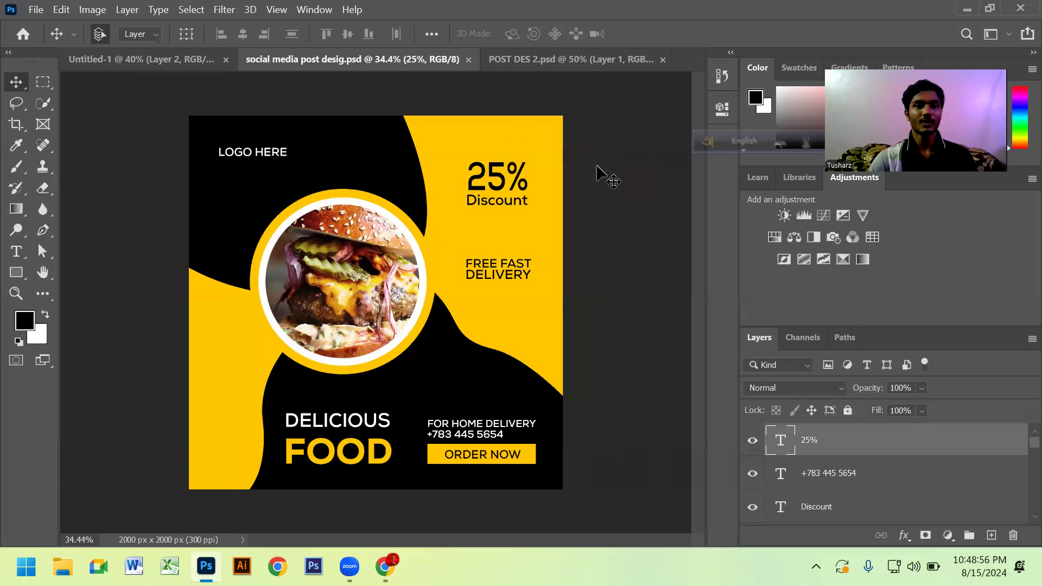
Save the burger post as a JPEG with default quality, then return to the phone mockup.
{"action": "left_click", "coordinate": [35, 9]}
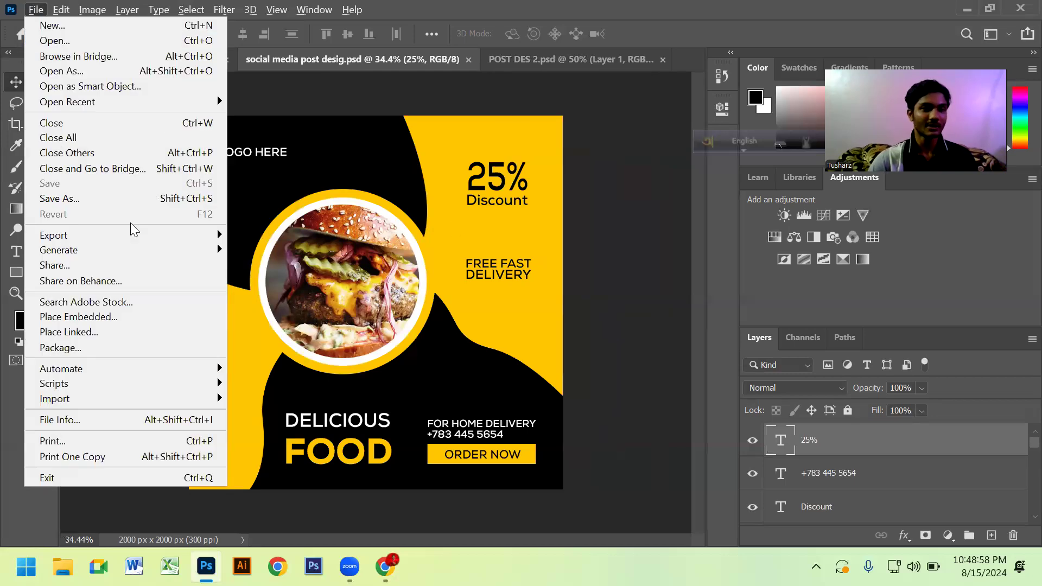
{"action": "left_click", "coordinate": [134, 198]}
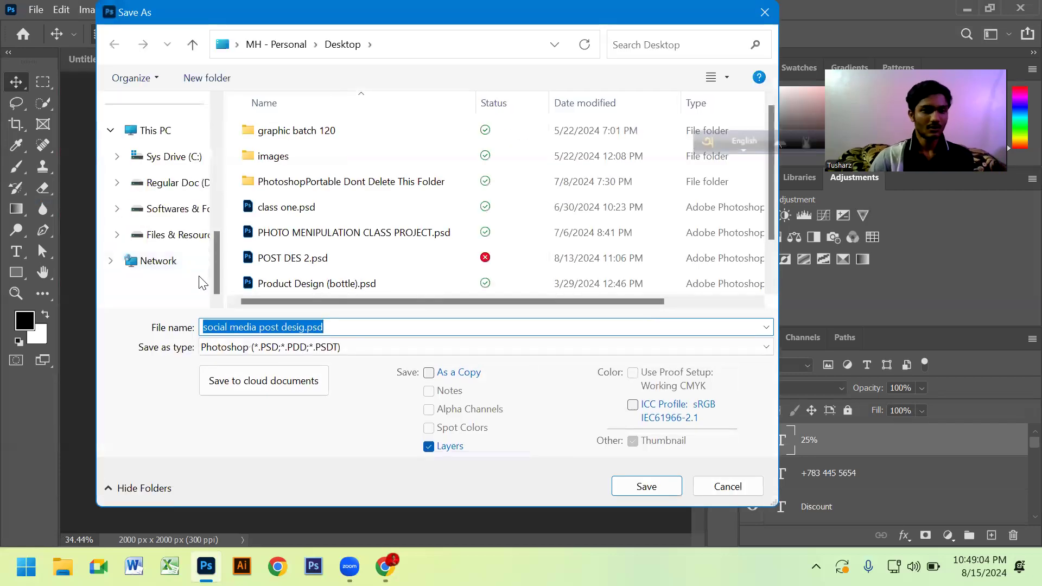
{"action": "left_click", "coordinate": [298, 347]}
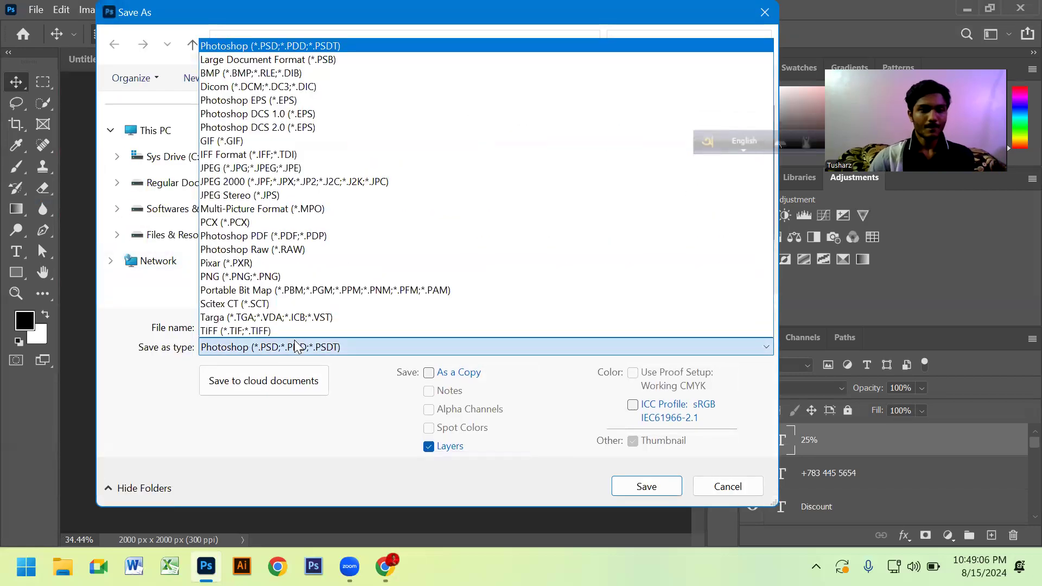
{"action": "left_click", "coordinate": [301, 167]}
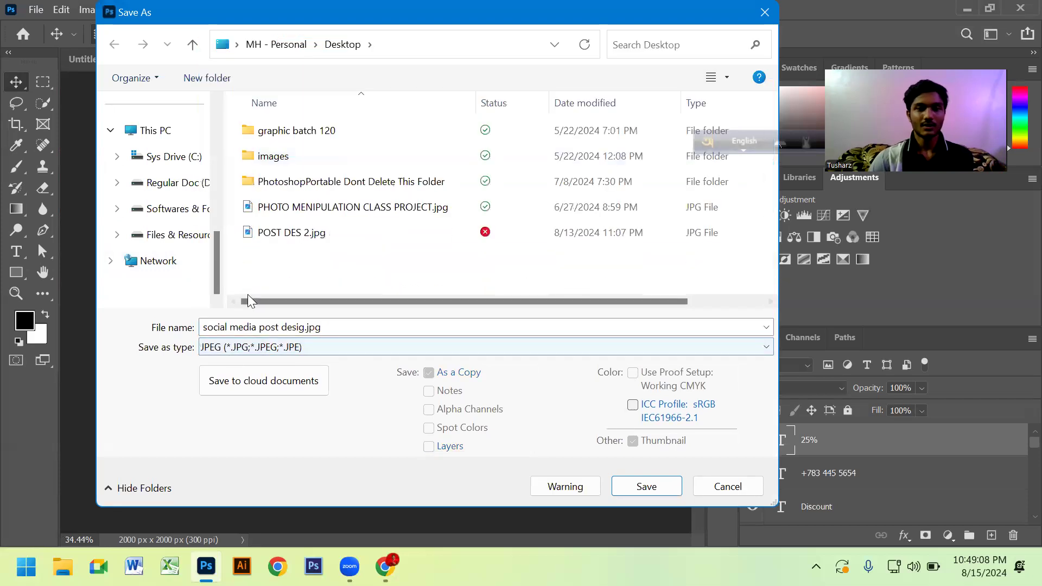
{"action": "scroll", "coordinate": [151, 206], "scroll_direction": "up", "scroll_amount": 5}
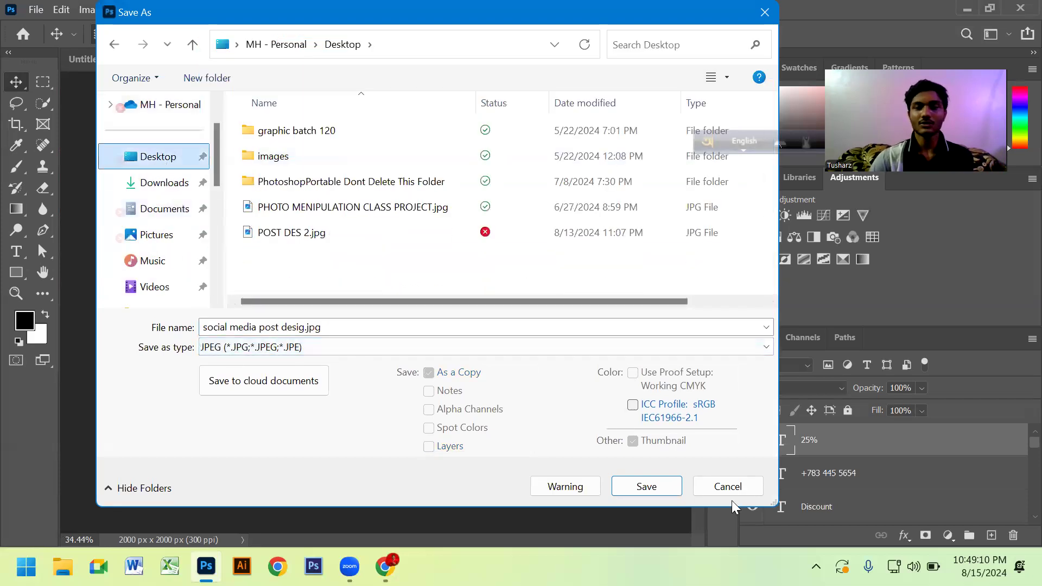
{"action": "left_click", "coordinate": [638, 489]}
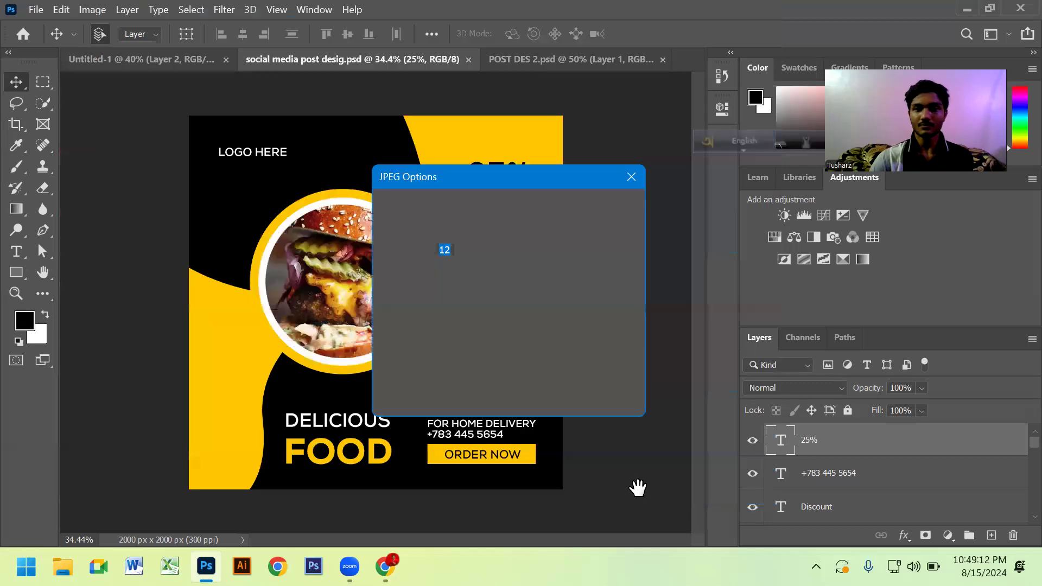
{"action": "left_click", "coordinate": [605, 210]}
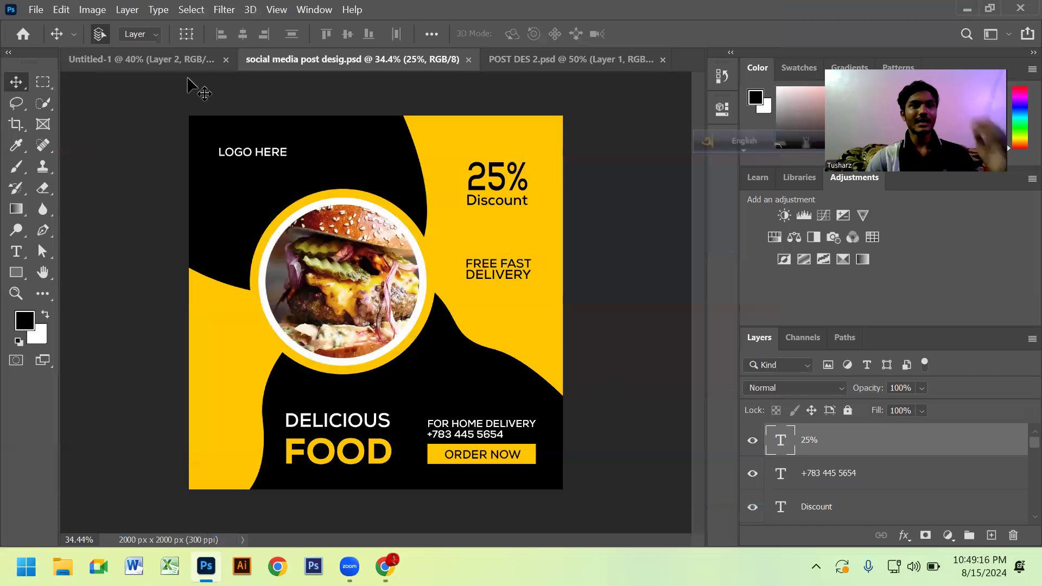
{"action": "left_click", "coordinate": [139, 59]}
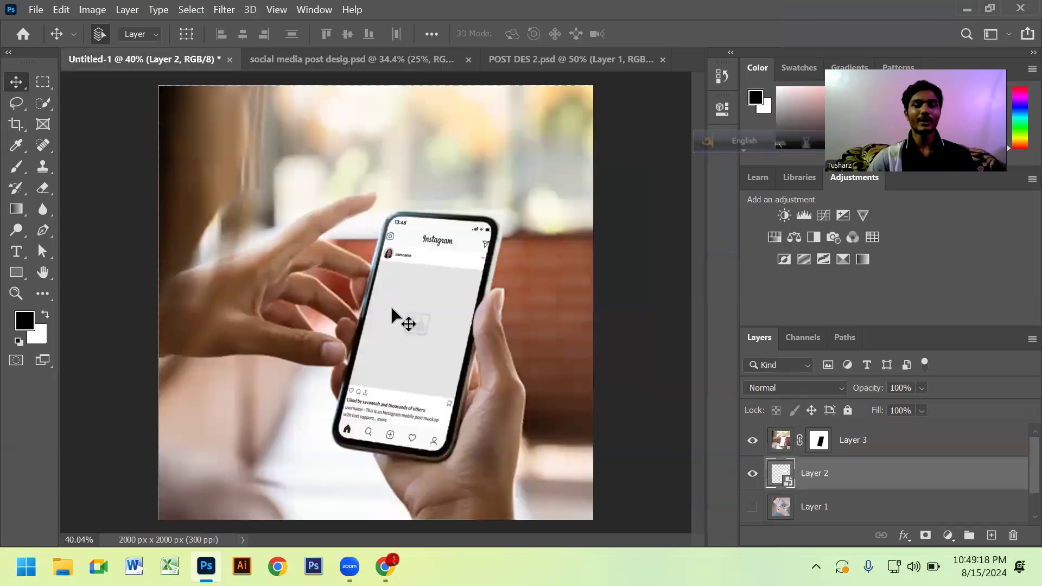
Place Embedded the Desktop image POST DES 2.jpg into the phone mockup.
{"action": "scroll", "coordinate": [419, 343], "scroll_direction": "up", "scroll_amount": 3}
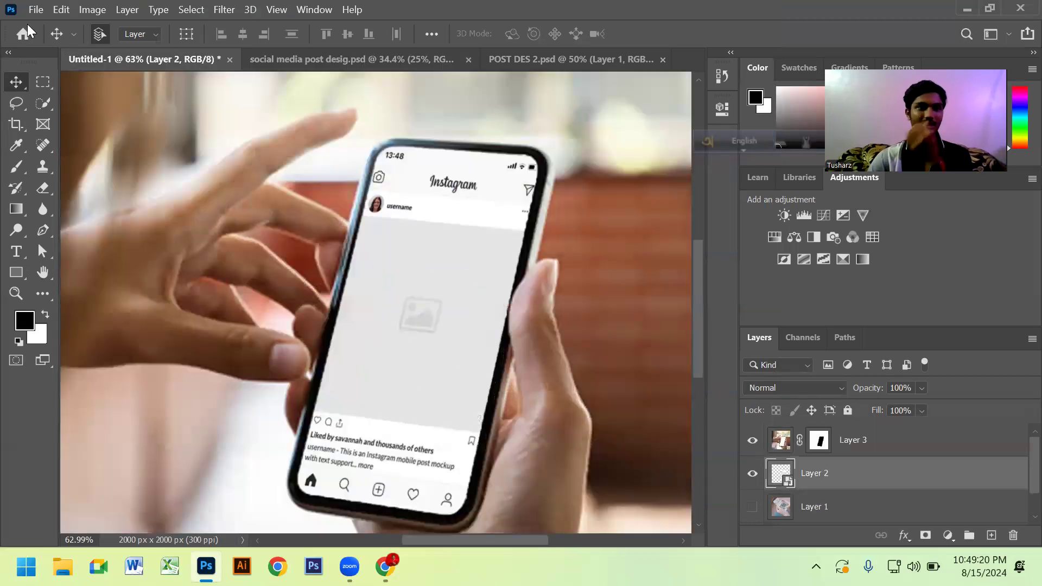
{"action": "left_click", "coordinate": [36, 9]}
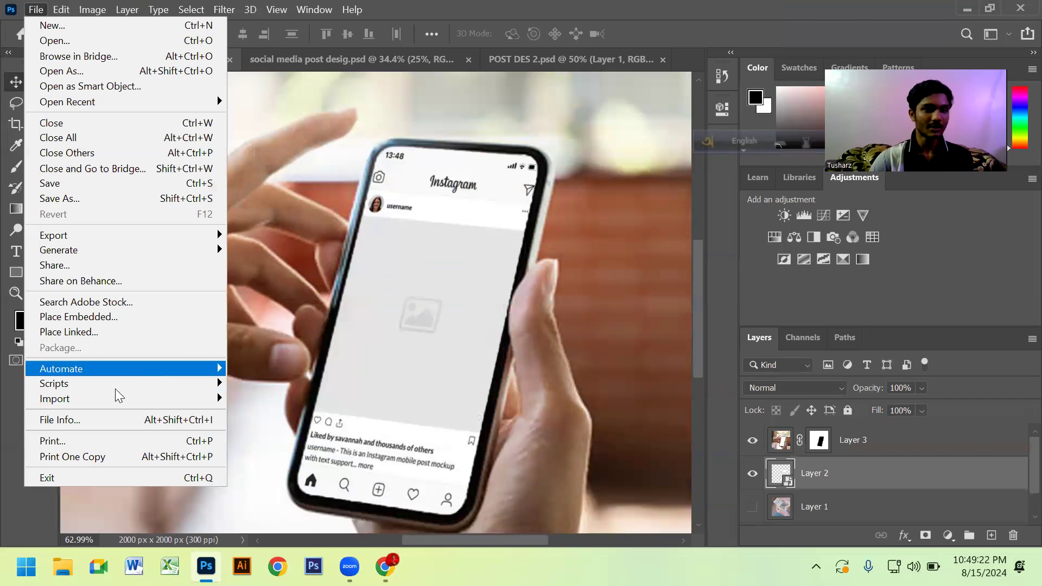
{"action": "left_click", "coordinate": [114, 318]}
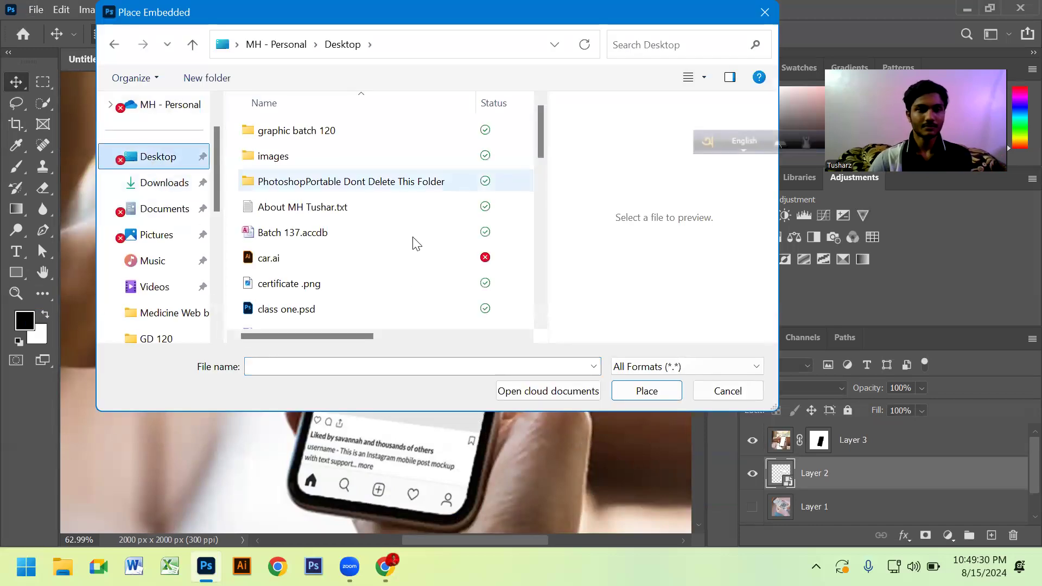
{"action": "scroll", "coordinate": [418, 261], "scroll_direction": "down", "scroll_amount": 1}
{"action": "scroll", "coordinate": [404, 261], "scroll_direction": "down", "scroll_amount": 3}
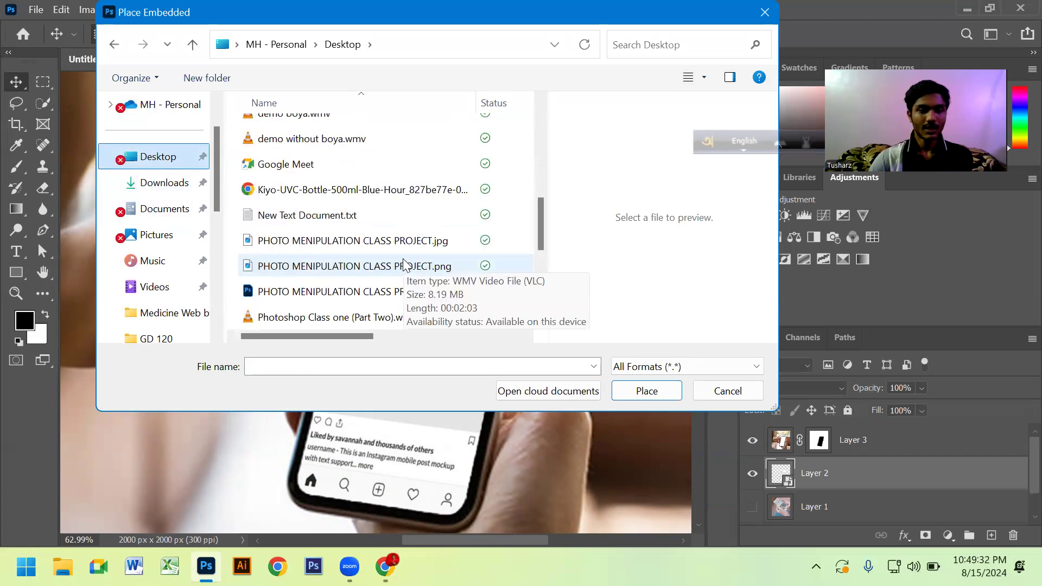
{"action": "scroll", "coordinate": [404, 261], "scroll_direction": "down", "scroll_amount": 2}
{"action": "scroll", "coordinate": [404, 261], "scroll_direction": "down", "scroll_amount": 1}
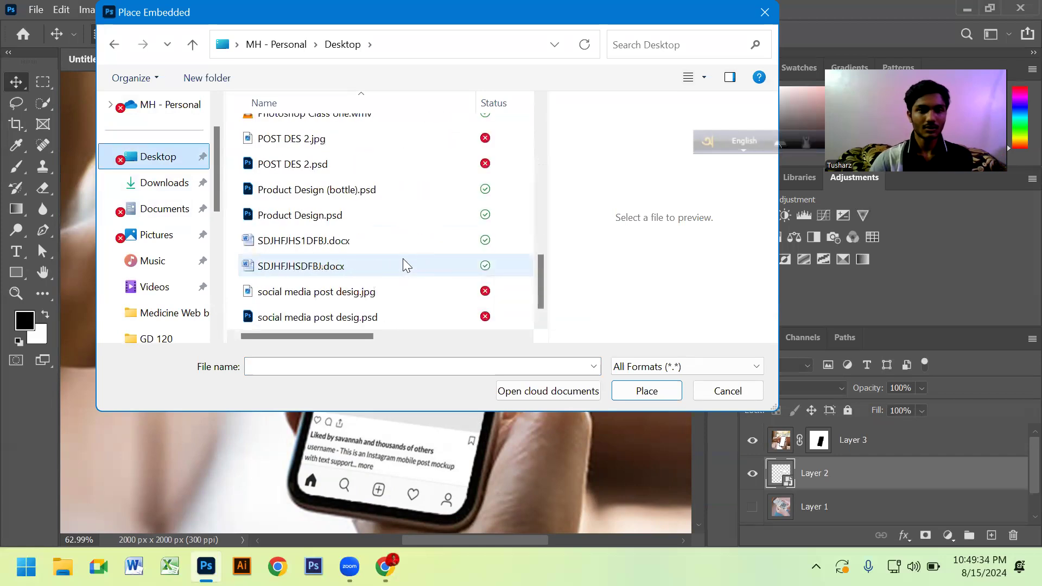
{"action": "scroll", "coordinate": [402, 242], "scroll_direction": "up", "scroll_amount": 1}
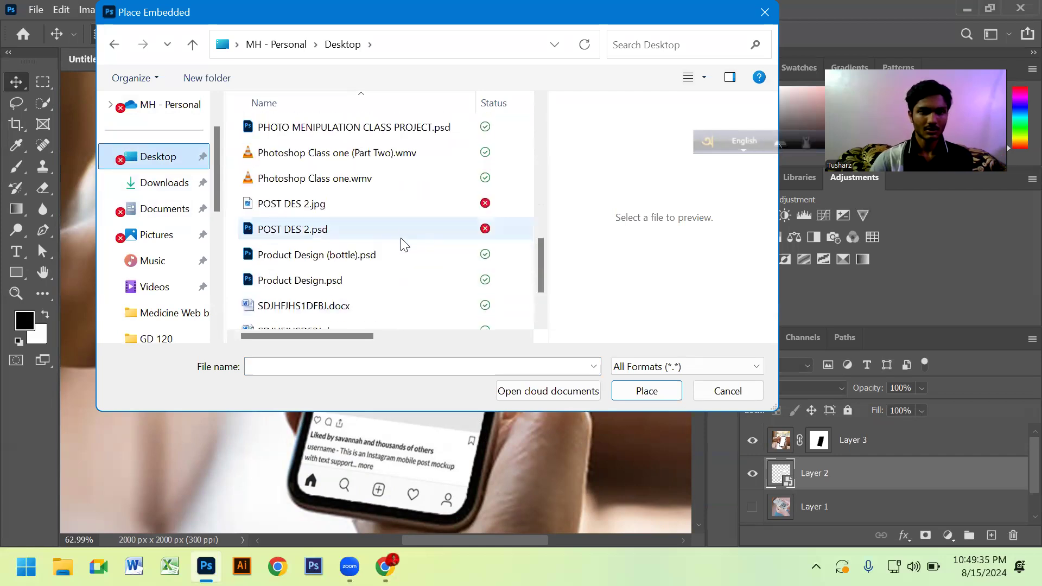
{"action": "left_click", "coordinate": [389, 210]}
{"action": "left_click", "coordinate": [629, 391]}
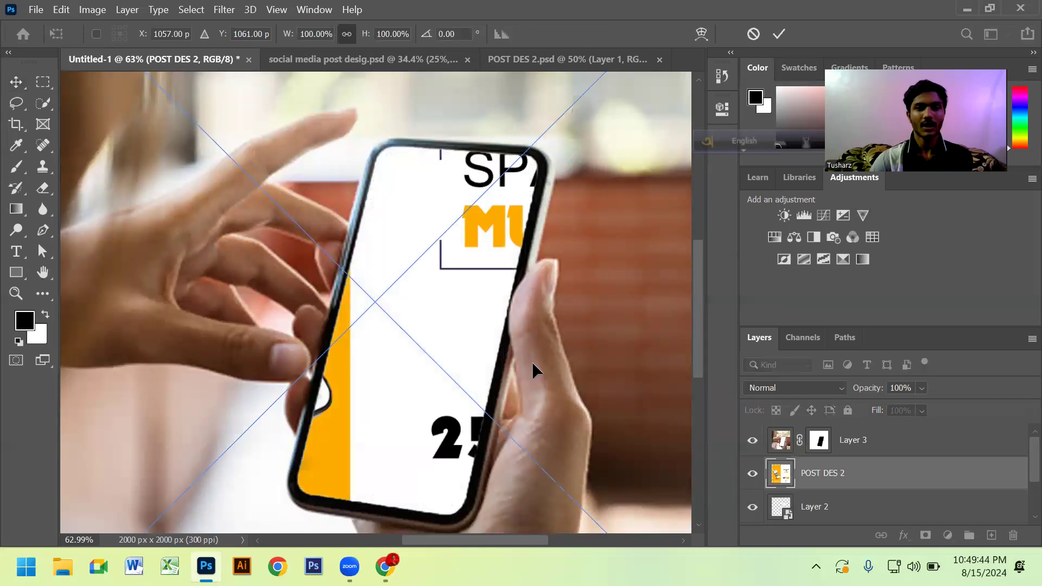
Shrink the placed post to about a third and move it onto the phone screen.
{"action": "key", "text": "ctrl+0"}
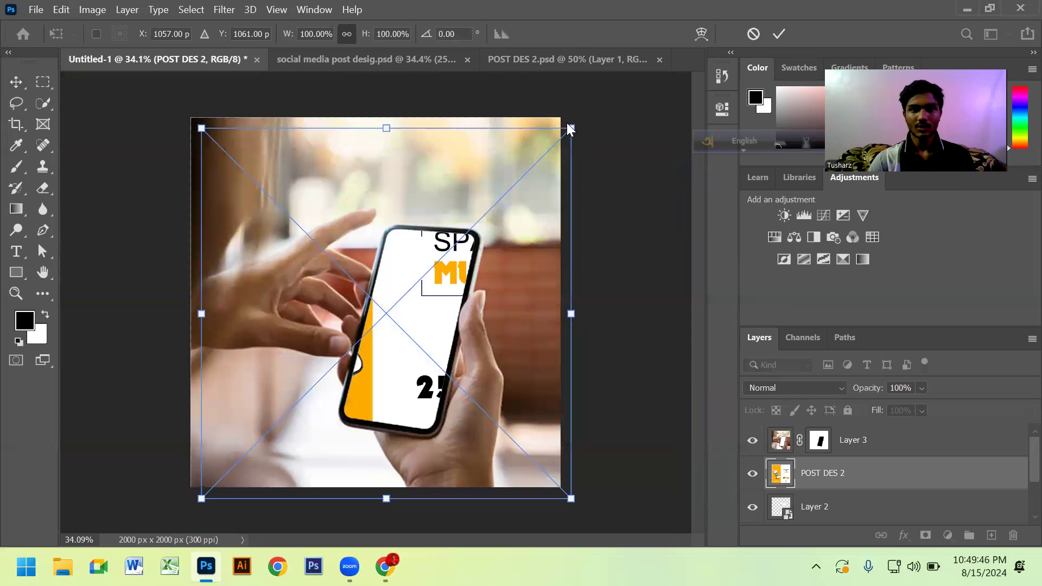
{"action": "left_click_drag", "start_coordinate": [556, 130], "coordinate": [461, 270]}
{"action": "left_click_drag", "start_coordinate": [389, 305], "coordinate": [424, 283]}
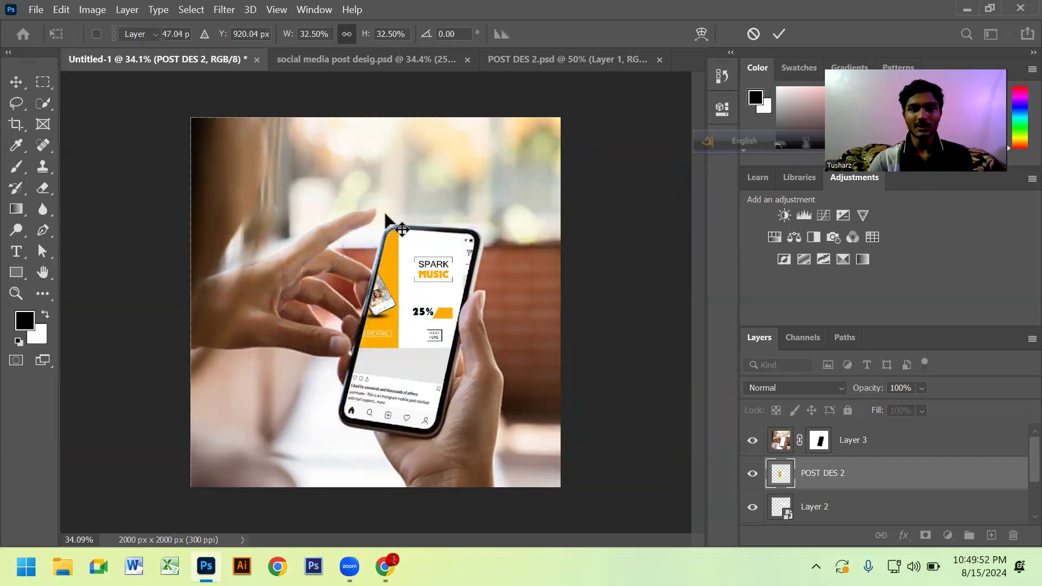
{"action": "key", "text": "Return"}
Move the POST DES 2 layer above Layer 3 and position the SPARK MUSIC post over the screen.
{"action": "left_click_drag", "start_coordinate": [834, 482], "coordinate": [826, 431]}
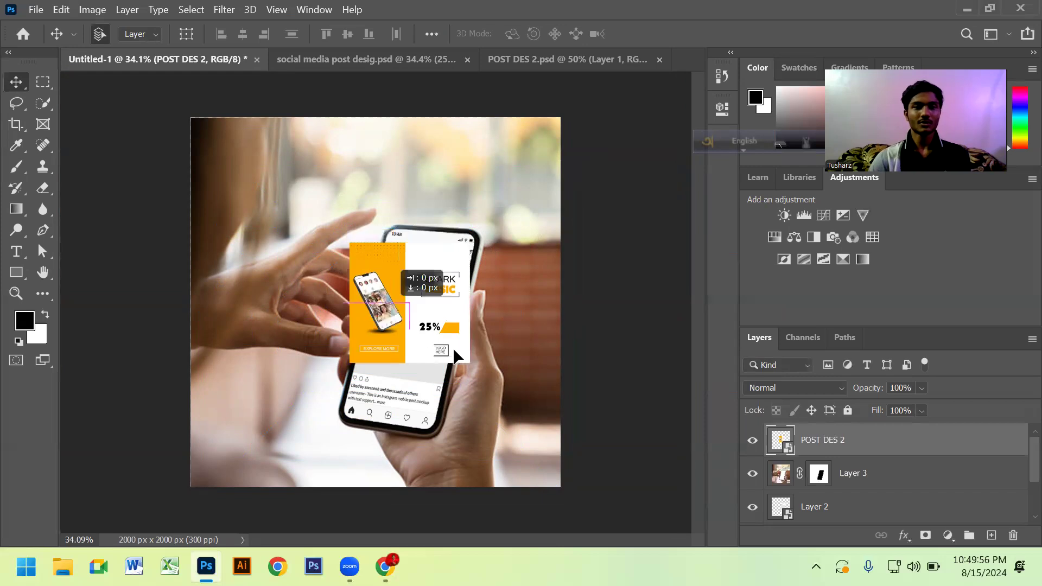
{"action": "left_click_drag", "start_coordinate": [399, 304], "coordinate": [508, 358]}
{"action": "scroll", "coordinate": [386, 347], "scroll_direction": "up", "scroll_amount": 3}
{"action": "left_click_drag", "start_coordinate": [559, 388], "coordinate": [428, 374]}
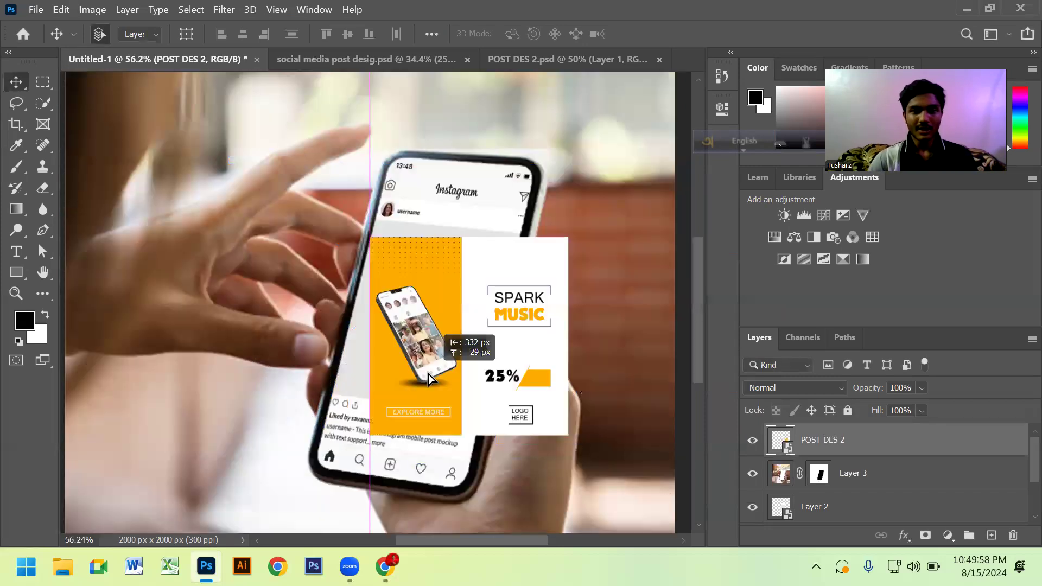
Distort the SPARK MUSIC post, pinning all four corners to the tilted screen corners, and commit.
{"action": "key", "text": "ctrl+t"}
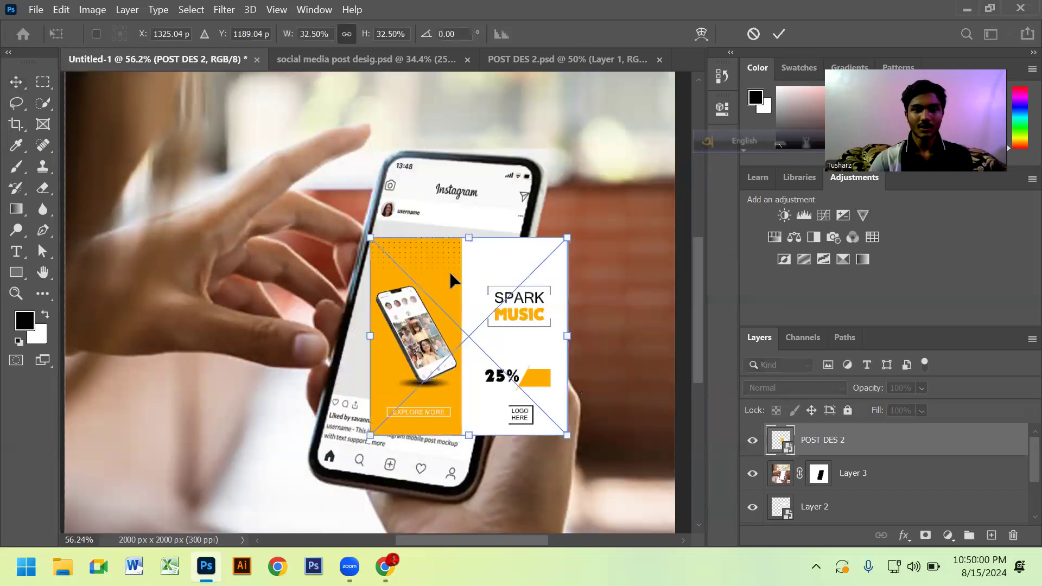
{"action": "right_click", "coordinate": [496, 321]}
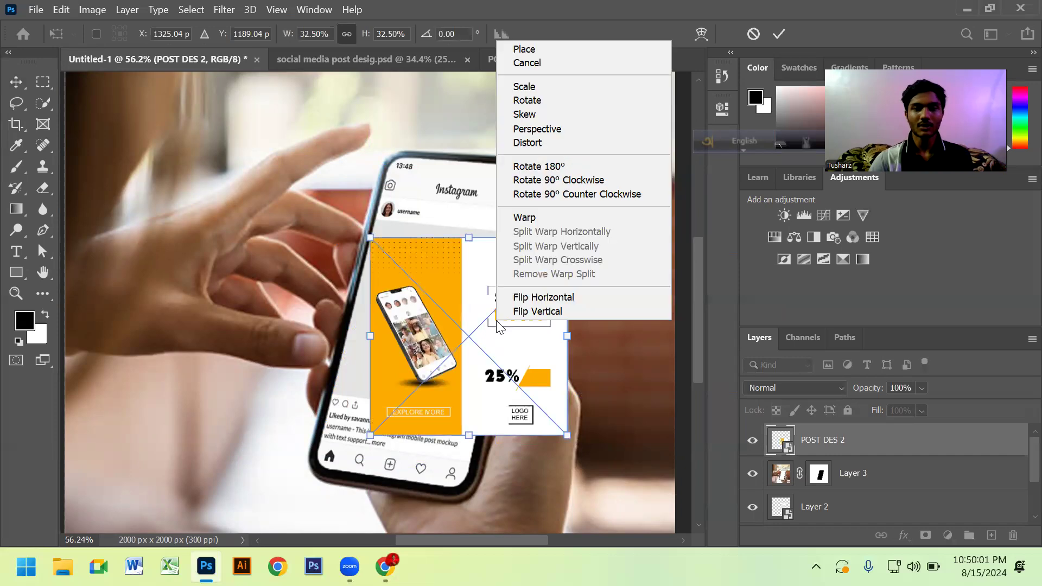
{"action": "left_click", "coordinate": [561, 141]}
{"action": "mouse_move", "coordinate": [535, 330]}
{"action": "left_mouse_down"}
{"action": "mouse_move", "coordinate": [555, 334]}
{"action": "mouse_move", "coordinate": [387, 286]}
{"action": "left_mouse_up"}
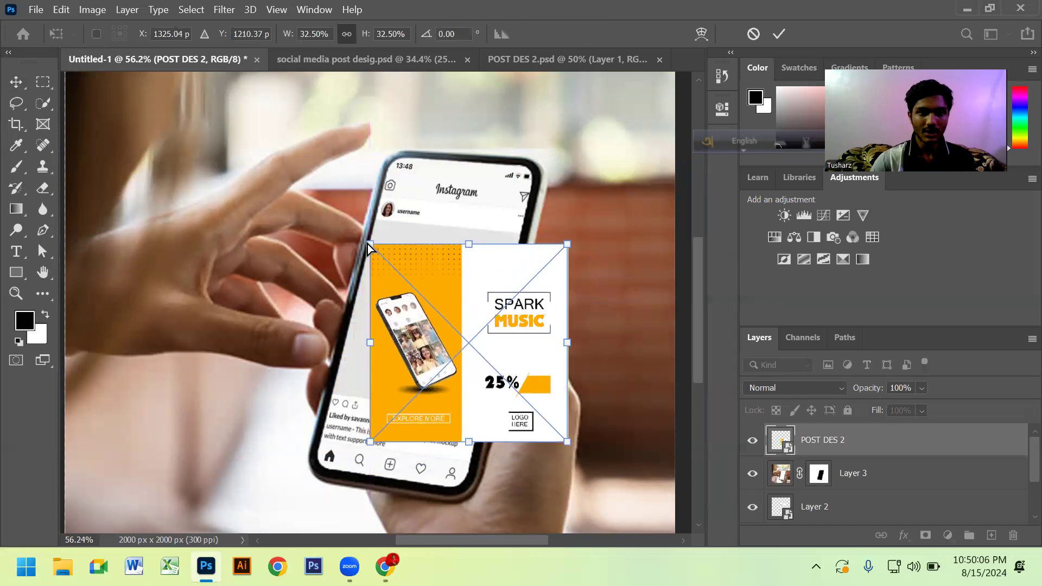
{"action": "left_click_drag", "start_coordinate": [369, 243], "coordinate": [372, 219]}
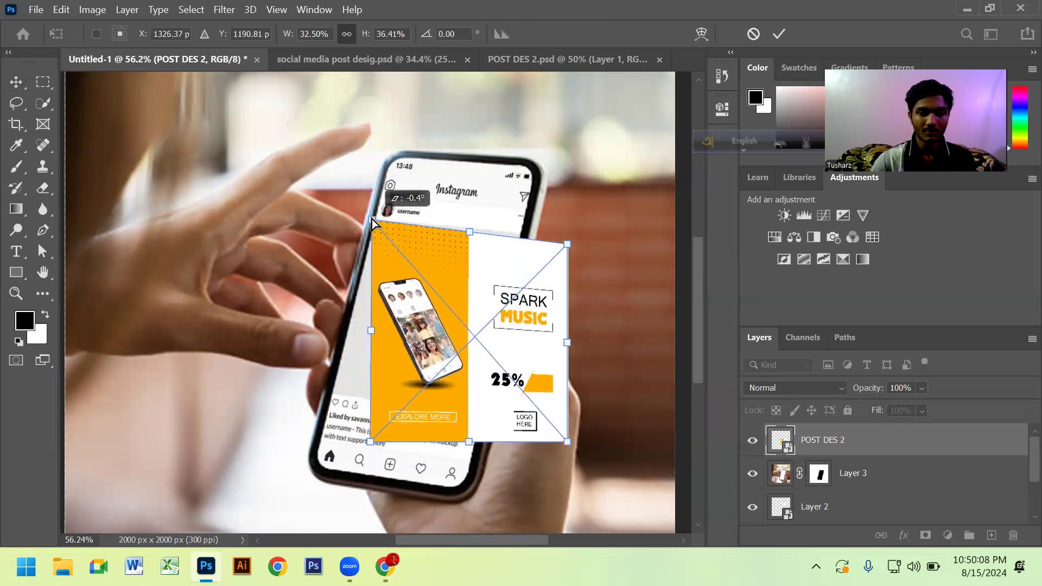
{"action": "left_click_drag", "start_coordinate": [567, 247], "coordinate": [511, 257]}
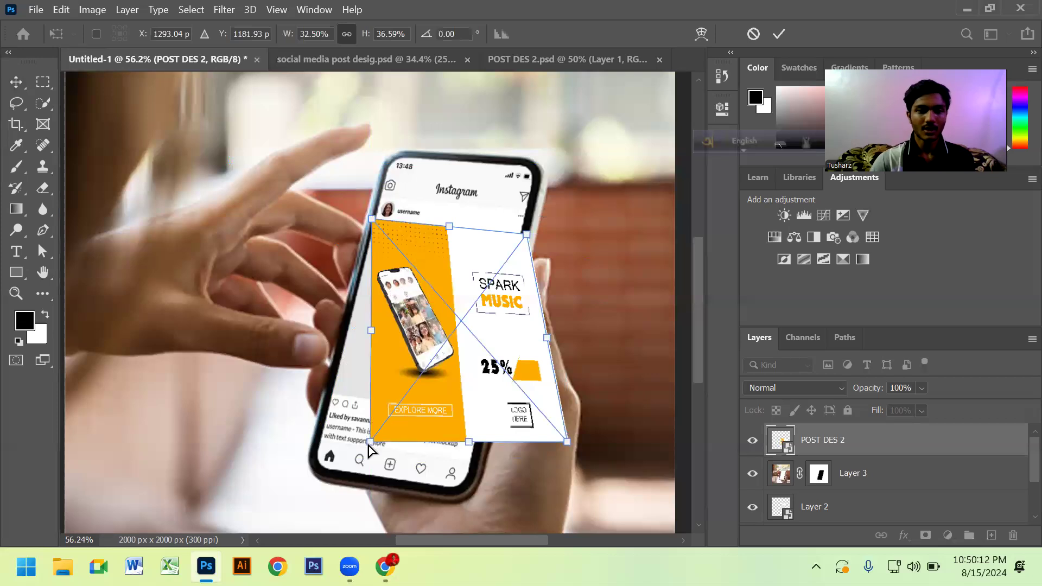
{"action": "left_click_drag", "start_coordinate": [365, 444], "coordinate": [332, 392]}
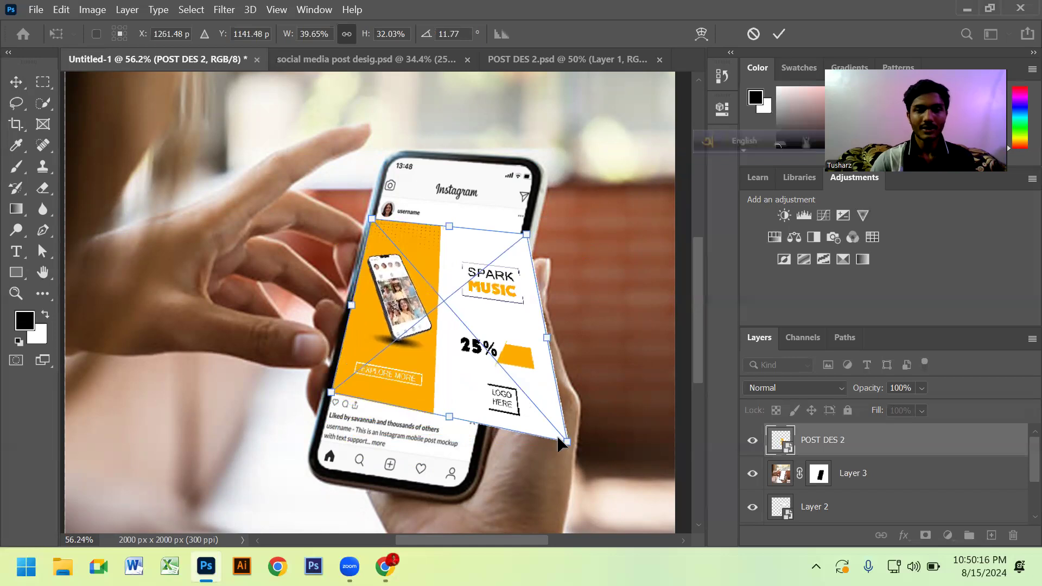
{"action": "left_click_drag", "start_coordinate": [567, 444], "coordinate": [483, 412]}
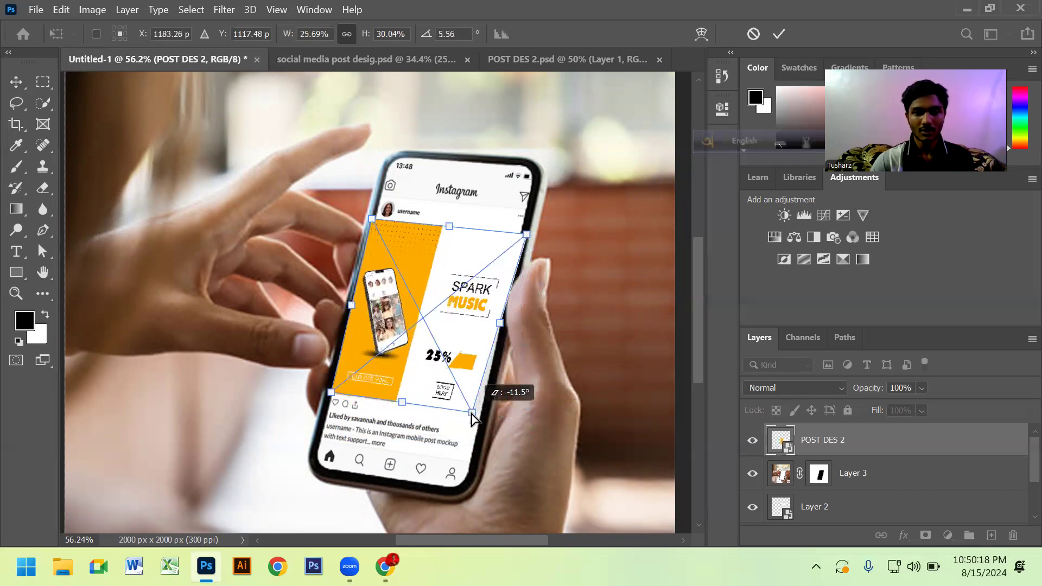
{"action": "left_click_drag", "start_coordinate": [483, 412], "coordinate": [481, 413]}
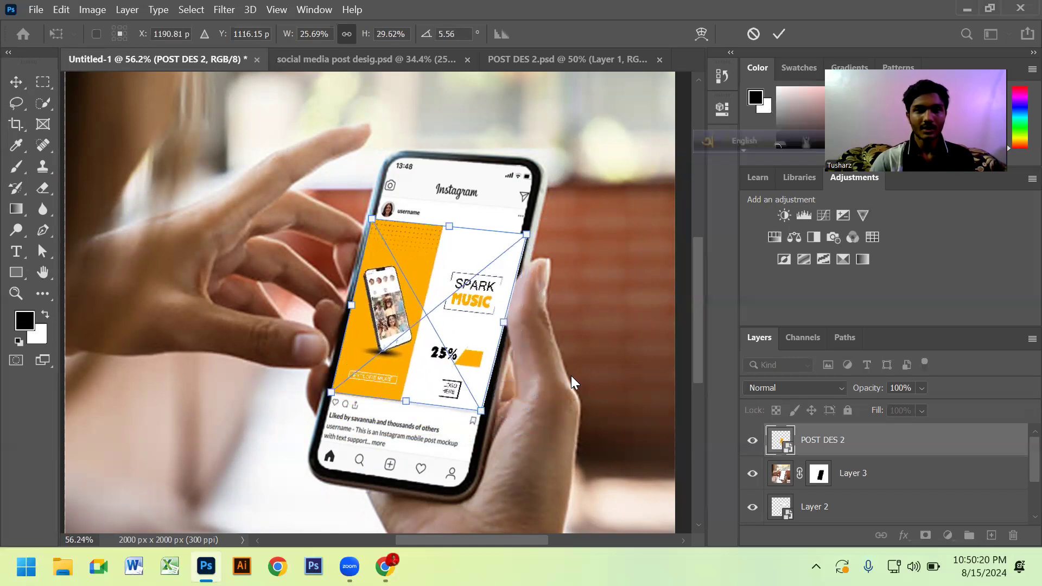
{"action": "left_click_drag", "start_coordinate": [529, 232], "coordinate": [521, 236]}
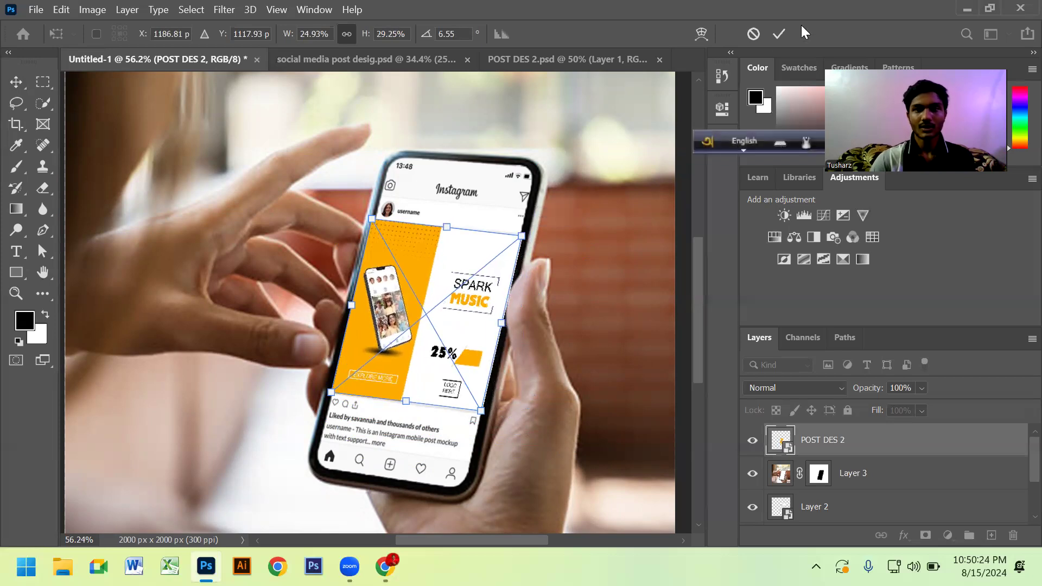
{"action": "left_click", "coordinate": [779, 34]}
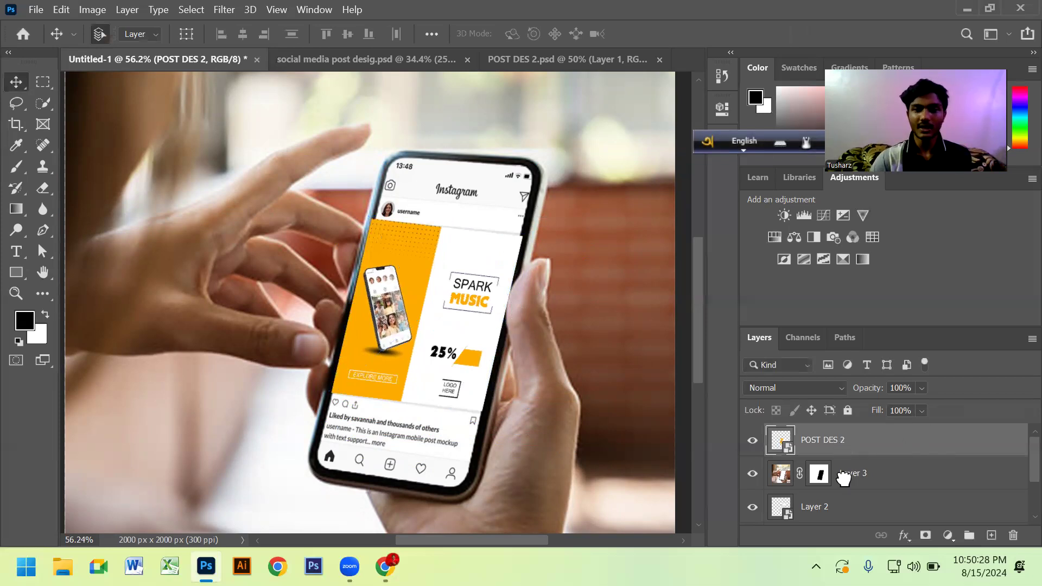
Move the POST DES 2 layer beneath Layer 3.
{"action": "left_click_drag", "start_coordinate": [843, 452], "coordinate": [845, 485]}
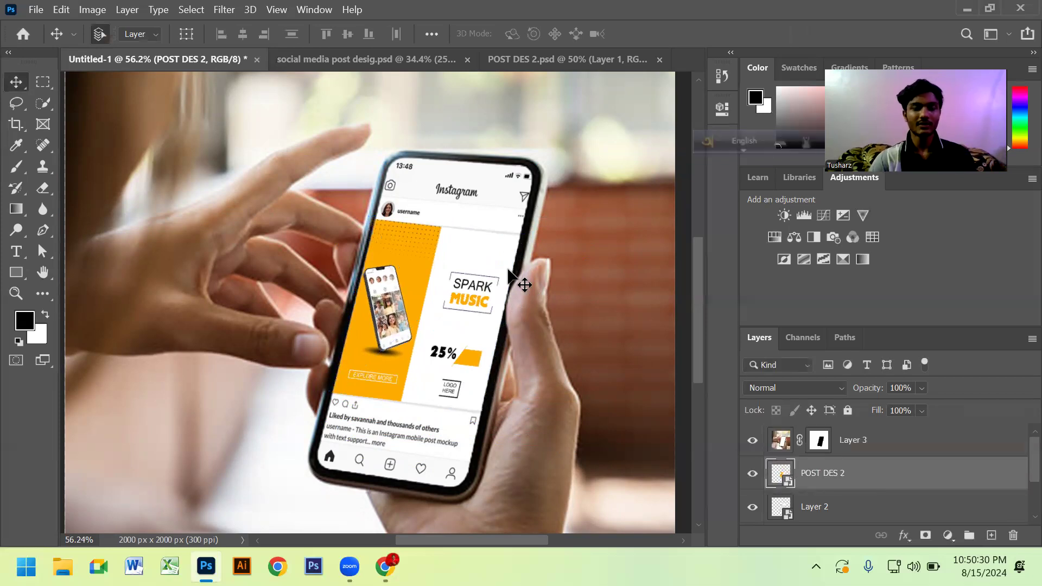
{"action": "scroll", "coordinate": [450, 429], "scroll_direction": "up", "scroll_amount": 3}
{"action": "scroll", "coordinate": [380, 369], "scroll_direction": "up", "scroll_amount": 2}
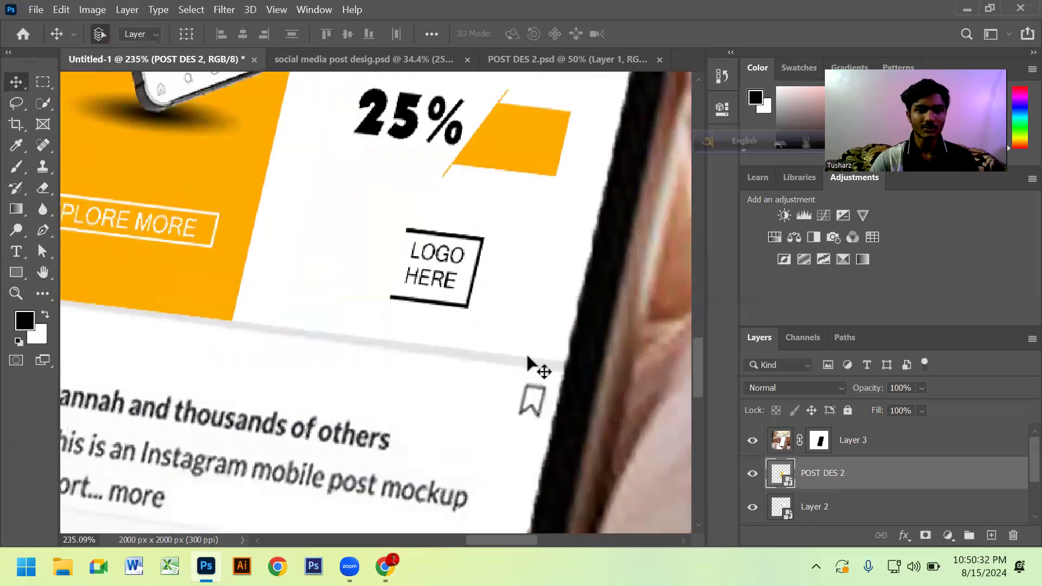
Refine the post's bottom-right and top-right corners with a Perspective transform and apply it.
{"action": "key", "text": "ctrl+t"}
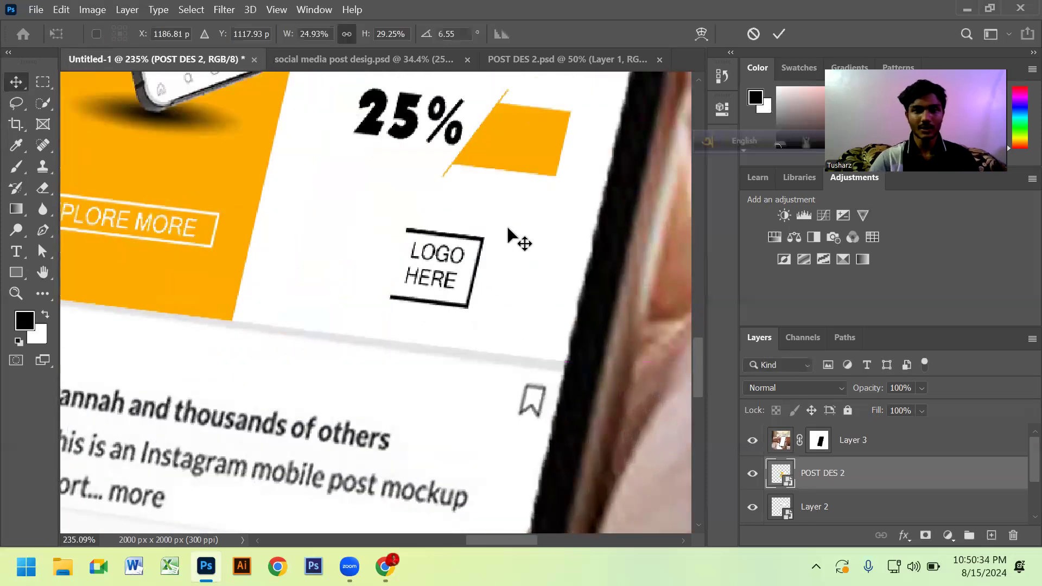
{"action": "scroll", "coordinate": [529, 233], "scroll_direction": "down", "scroll_amount": 2}
{"action": "right_click", "coordinate": [529, 239]}
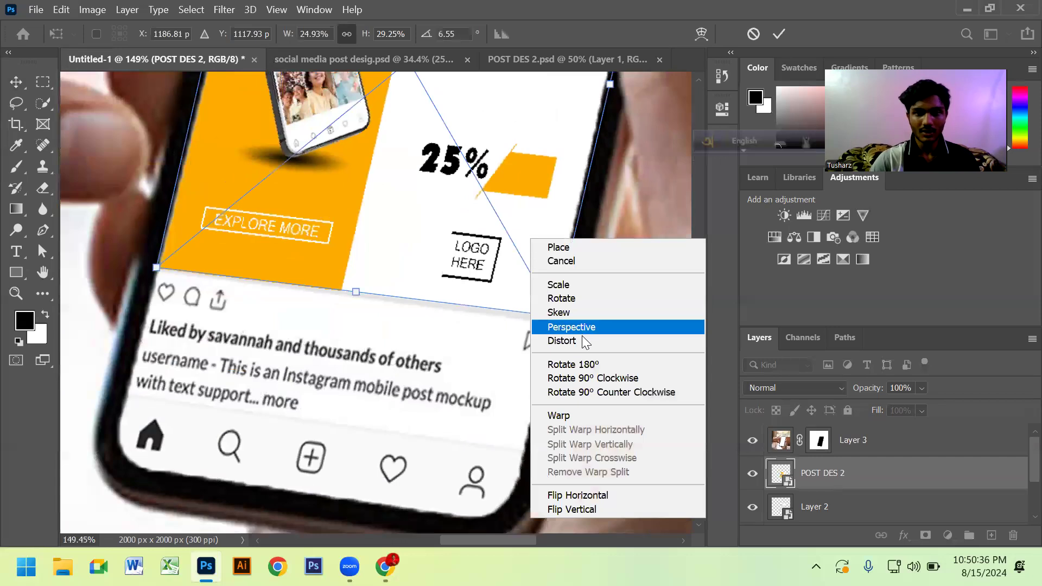
{"action": "left_click", "coordinate": [548, 327]}
{"action": "scroll", "coordinate": [554, 329], "scroll_direction": "up", "scroll_amount": 2}
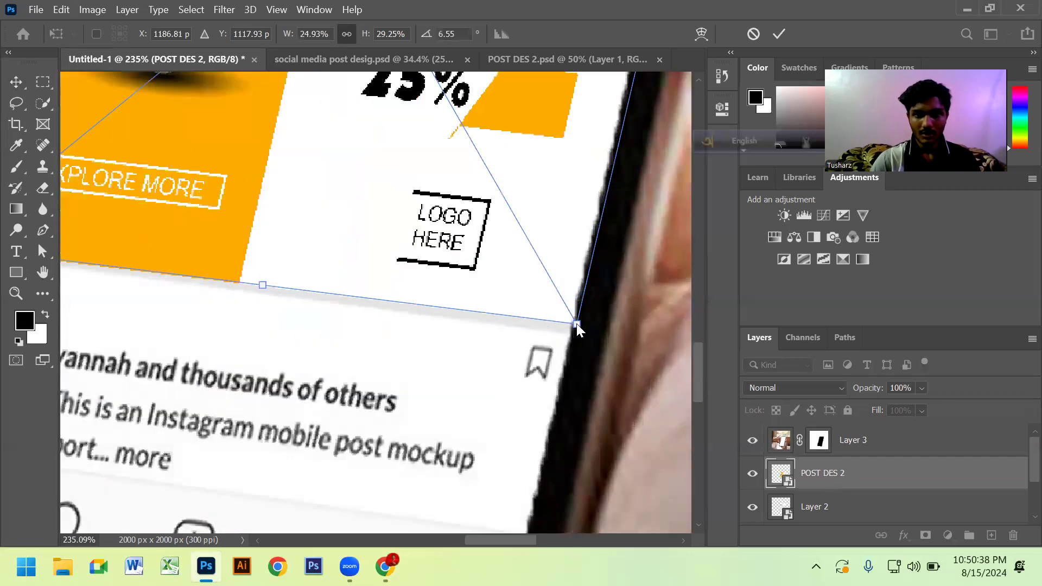
{"action": "left_click_drag", "start_coordinate": [577, 325], "coordinate": [578, 336]}
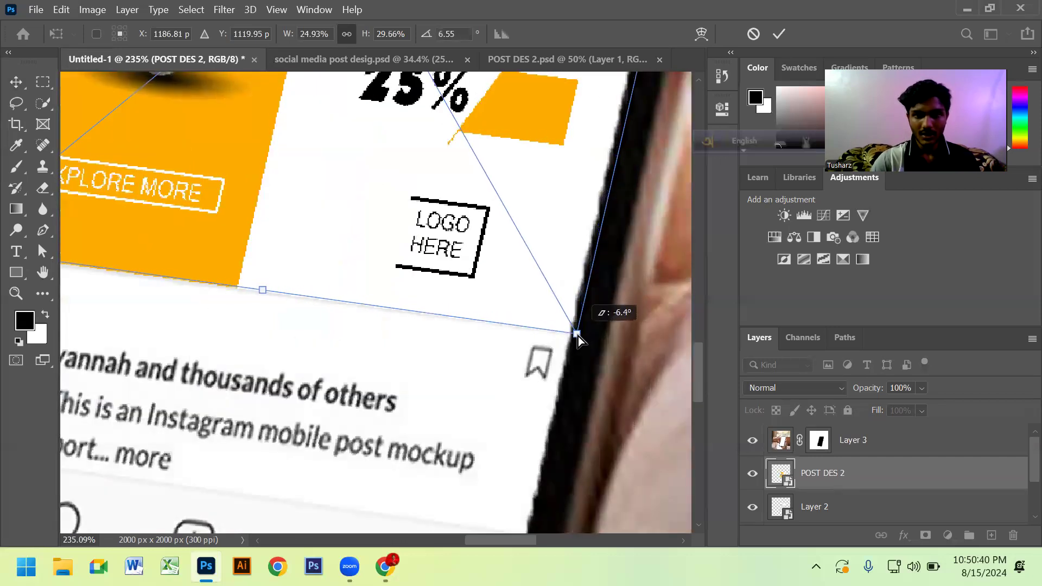
{"action": "scroll", "coordinate": [492, 320], "scroll_direction": "down", "scroll_amount": 2}
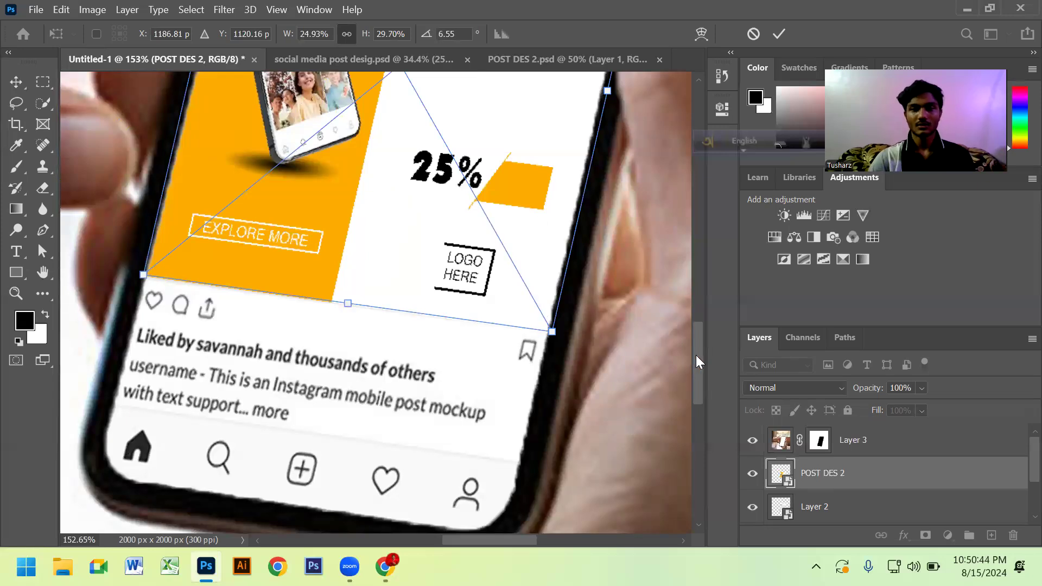
{"action": "left_click_drag", "start_coordinate": [697, 363], "coordinate": [706, 315]}
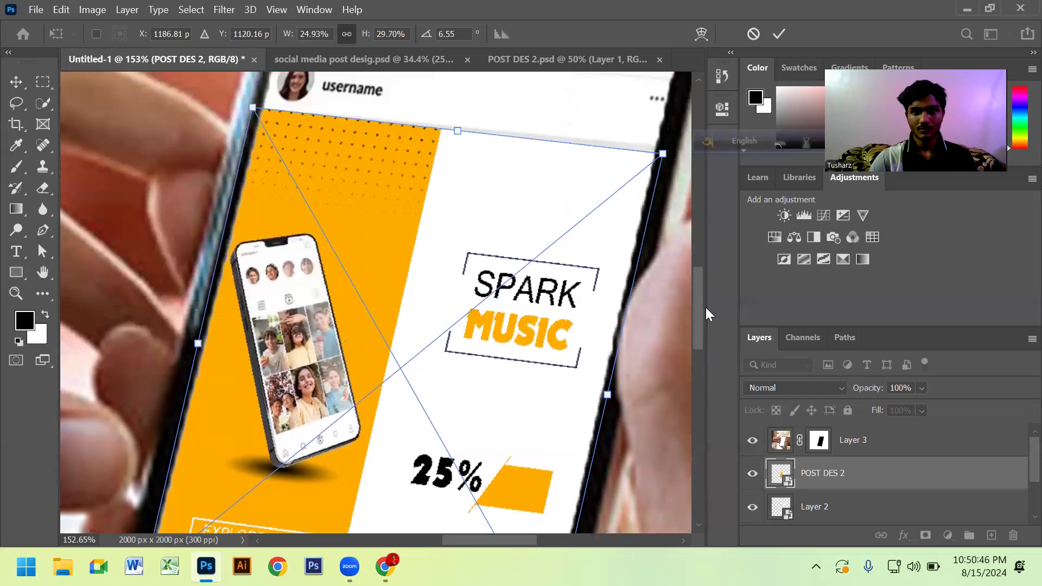
{"action": "left_click_drag", "start_coordinate": [662, 200], "coordinate": [660, 191]}
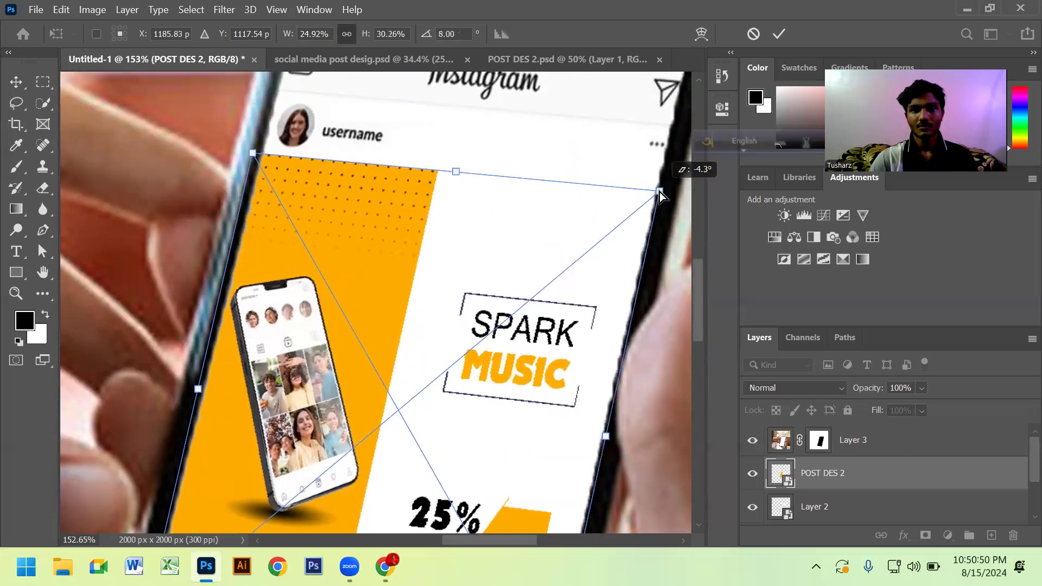
{"action": "key", "text": "Return"}
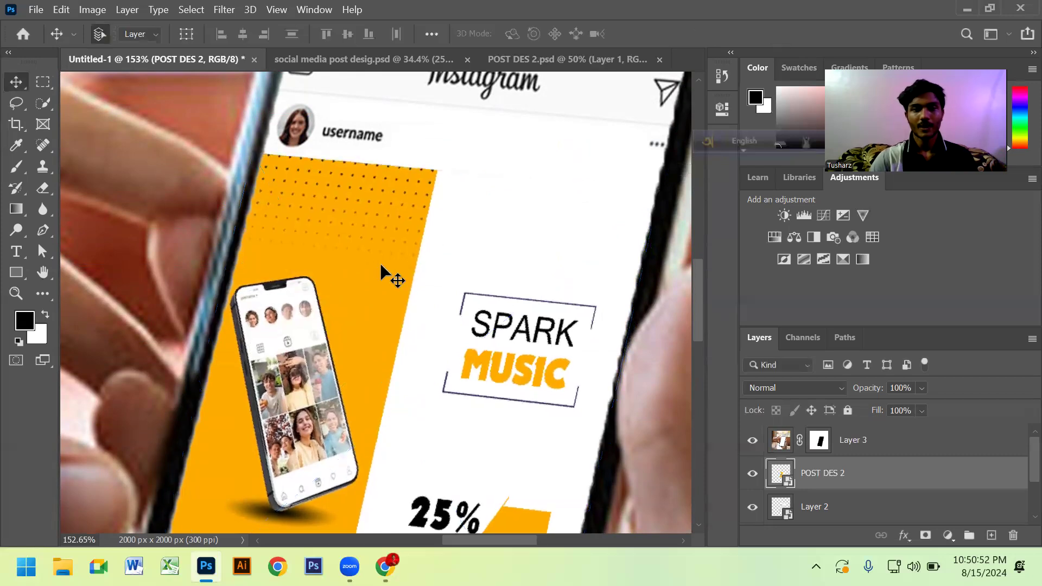
{"action": "scroll", "coordinate": [374, 259], "scroll_direction": "down", "scroll_amount": 5}
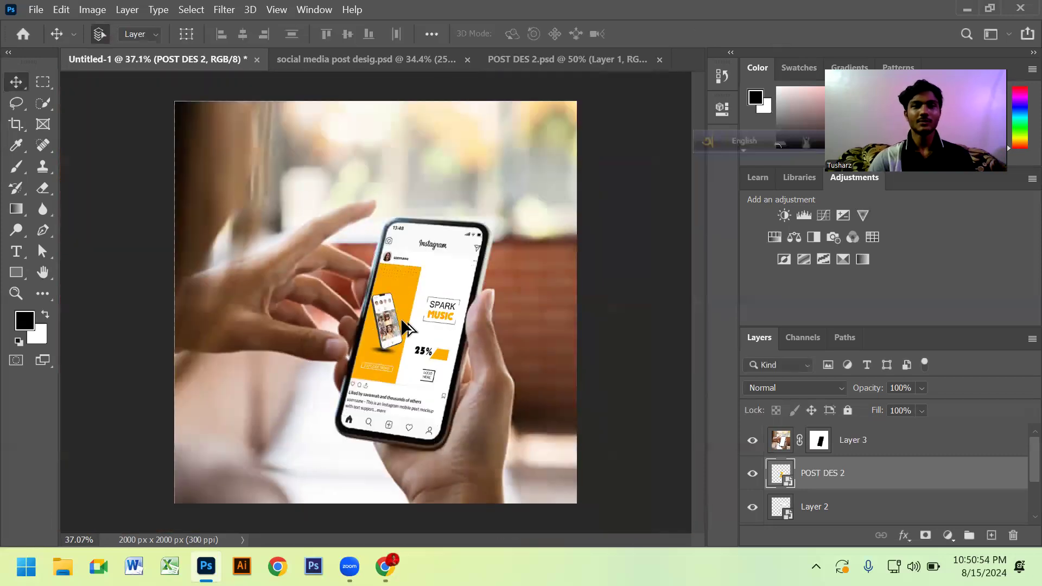
Nudge the SPARK MUSIC post slightly up-left on the phone screen, after briefly checking the burger post.
{"action": "scroll", "coordinate": [411, 329], "scroll_direction": "down", "scroll_amount": 1}
{"action": "scroll", "coordinate": [410, 321], "scroll_direction": "up", "scroll_amount": 3}
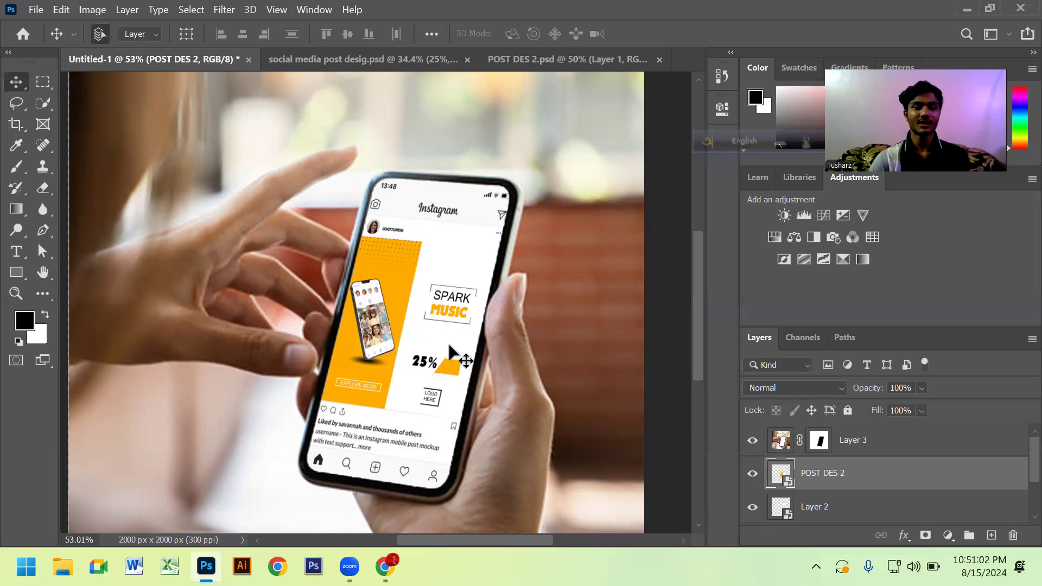
{"action": "scroll", "coordinate": [404, 316], "scroll_direction": "up", "scroll_amount": 2}
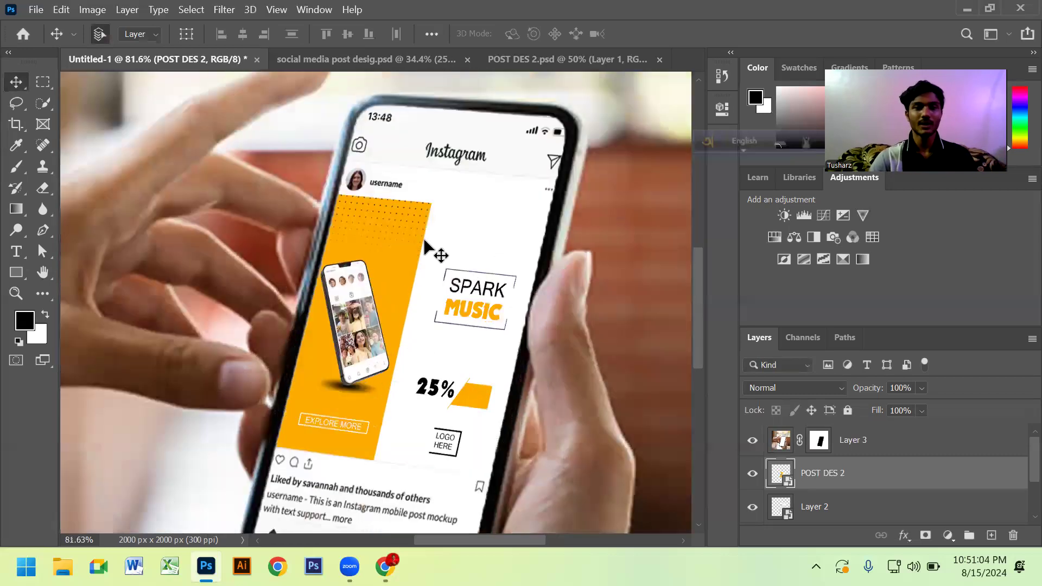
{"action": "scroll", "coordinate": [472, 312], "scroll_direction": "down", "scroll_amount": 2}
{"action": "scroll", "coordinate": [384, 278], "scroll_direction": "up", "scroll_amount": 2}
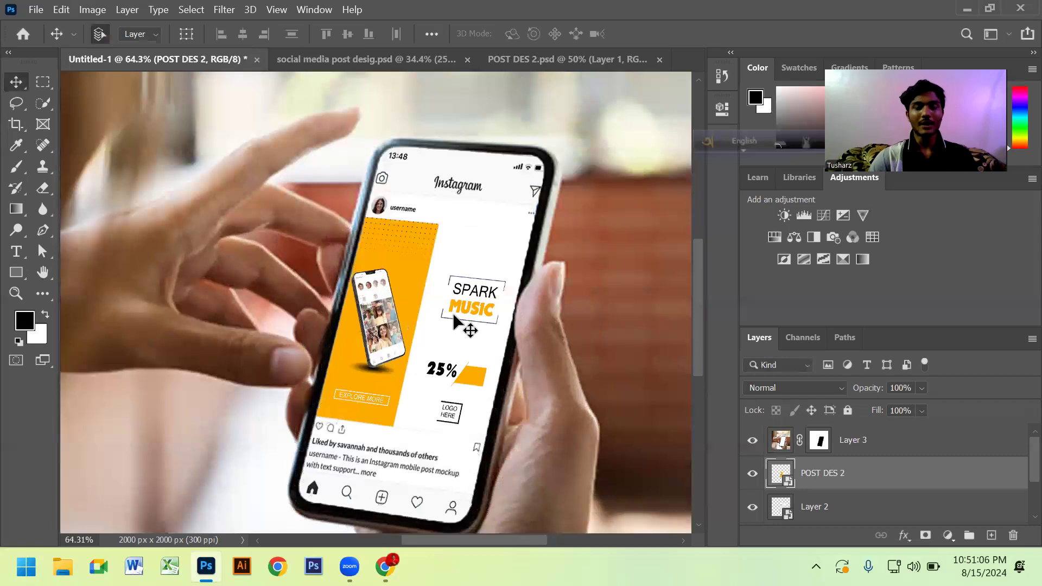
{"action": "mouse_move", "coordinate": [447, 320]}
{"action": "left_mouse_down"}
{"action": "mouse_move", "coordinate": [460, 326]}
{"action": "mouse_move", "coordinate": [428, 309]}
{"action": "left_mouse_up"}
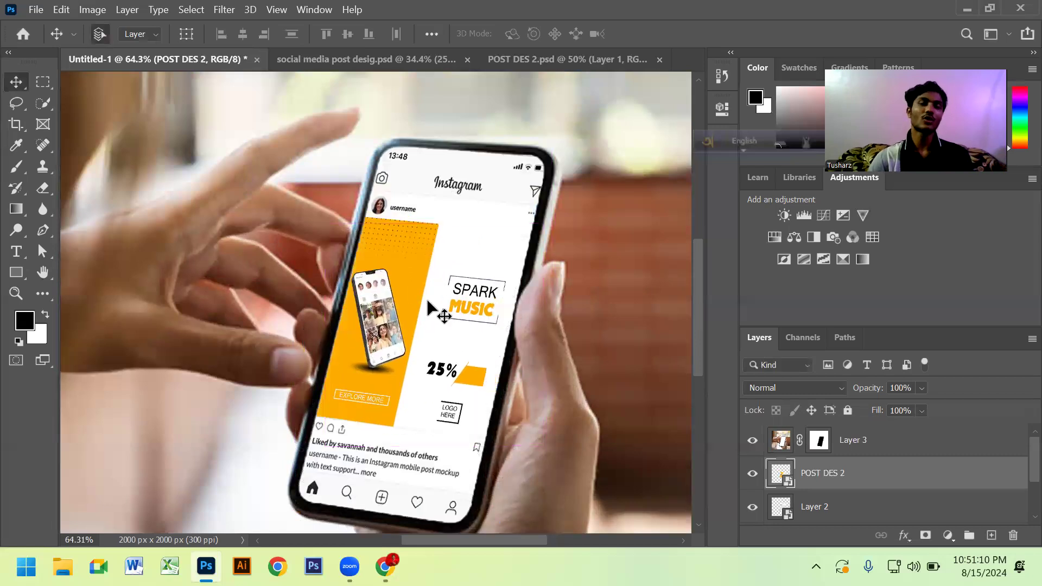
{"action": "left_click", "coordinate": [424, 60]}
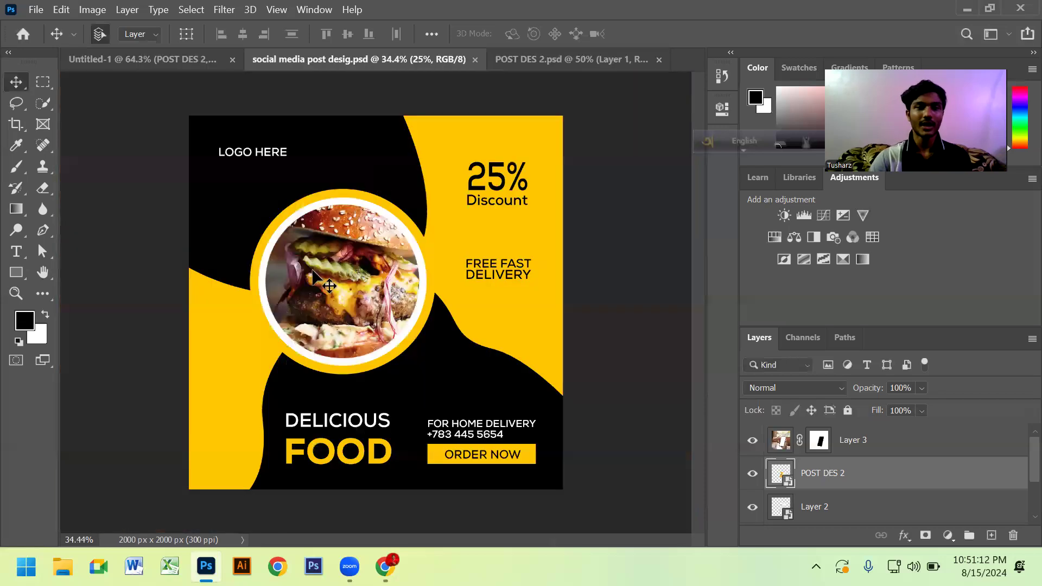
{"action": "left_click", "coordinate": [220, 55]}
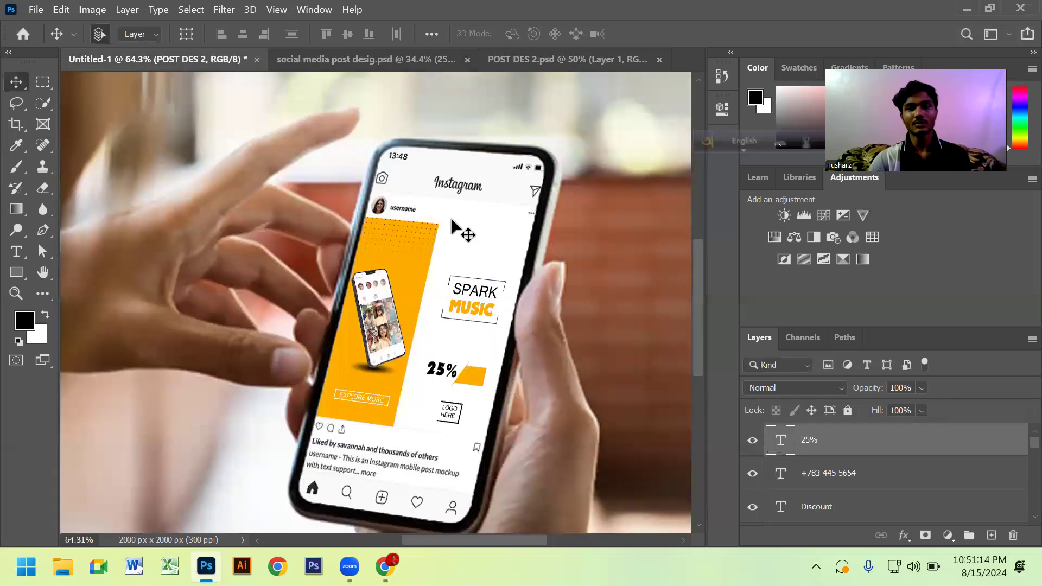
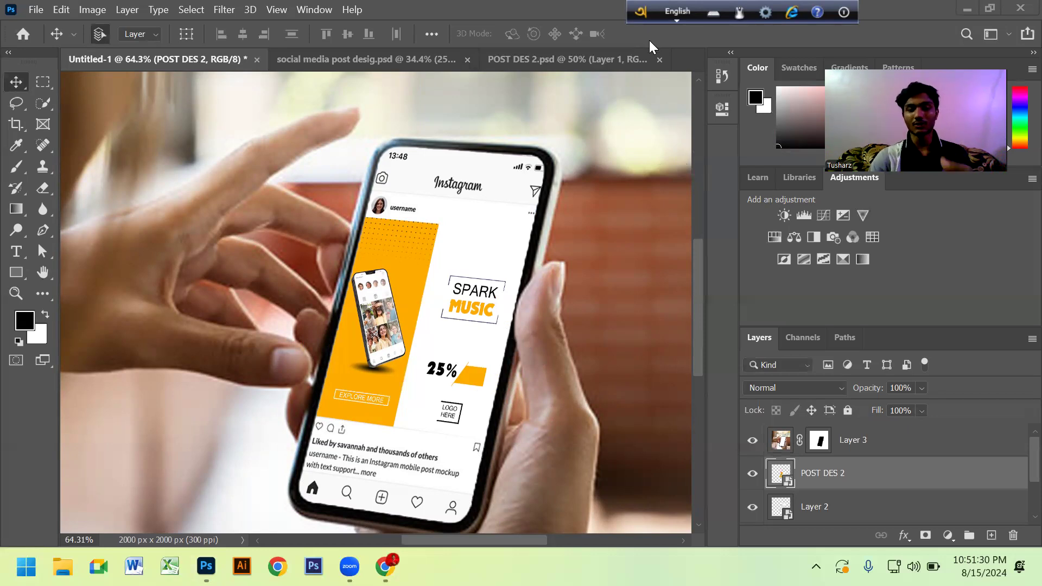
Delete the POST DES 2 layer so the Spark Music design disappears from the phone screen.
{"action": "scroll", "coordinate": [535, 199], "scroll_direction": "down", "scroll_amount": 1}
{"action": "scroll", "coordinate": [431, 293], "scroll_direction": "down", "scroll_amount": 1}
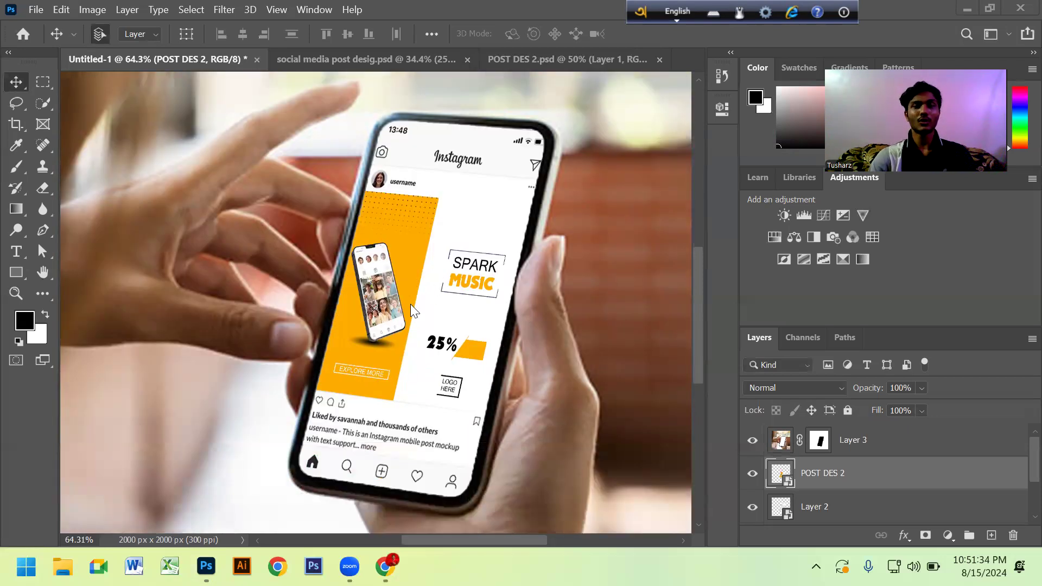
{"action": "scroll", "coordinate": [410, 307], "scroll_direction": "up", "scroll_amount": 3}
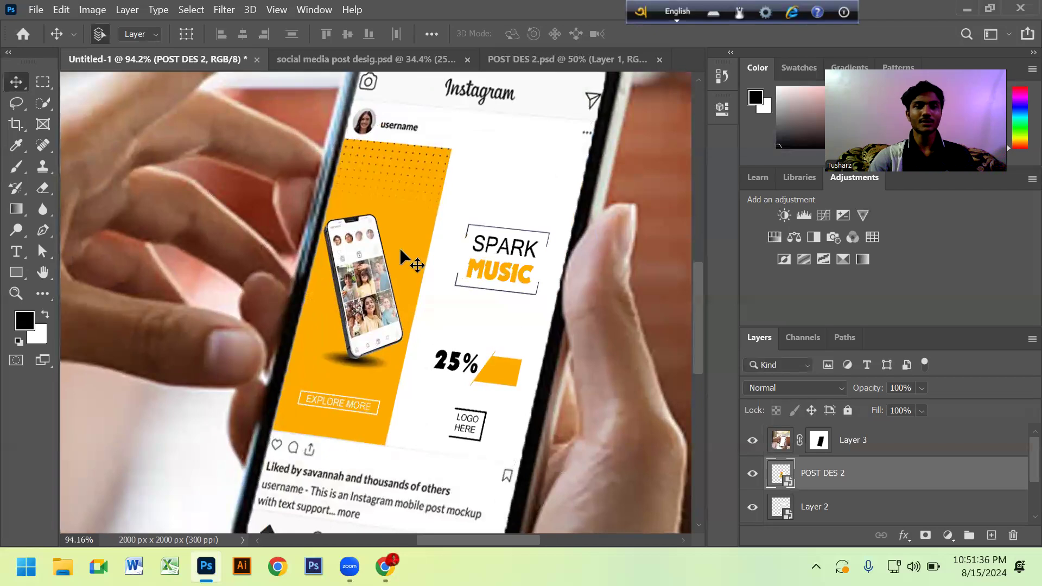
{"action": "scroll", "coordinate": [449, 257], "scroll_direction": "down", "scroll_amount": 2}
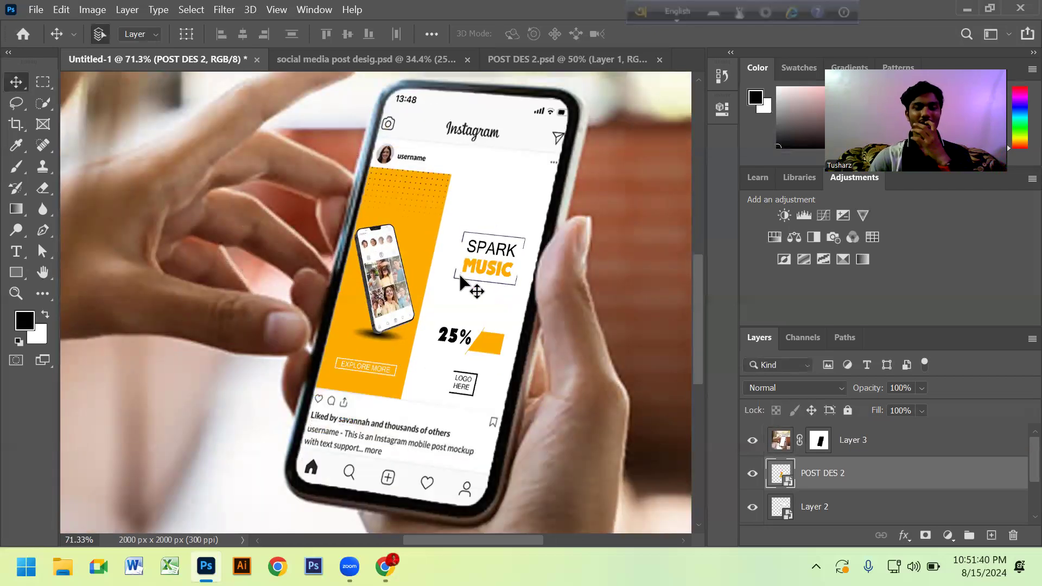
{"action": "scroll", "coordinate": [459, 288], "scroll_direction": "up", "scroll_amount": 2}
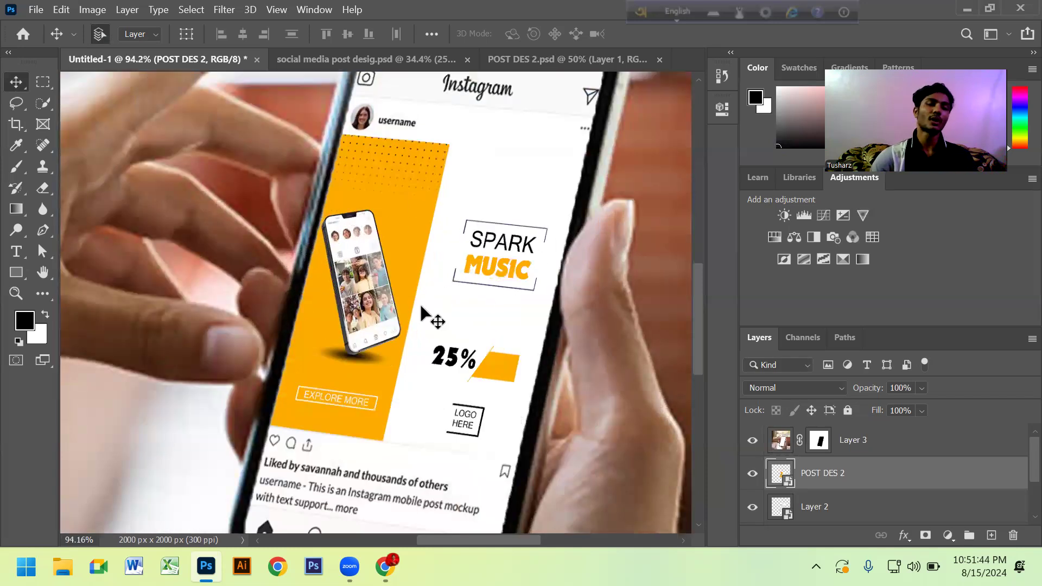
{"action": "scroll", "coordinate": [408, 280], "scroll_direction": "down", "scroll_amount": 1}
{"action": "scroll", "coordinate": [445, 255], "scroll_direction": "down", "scroll_amount": 1}
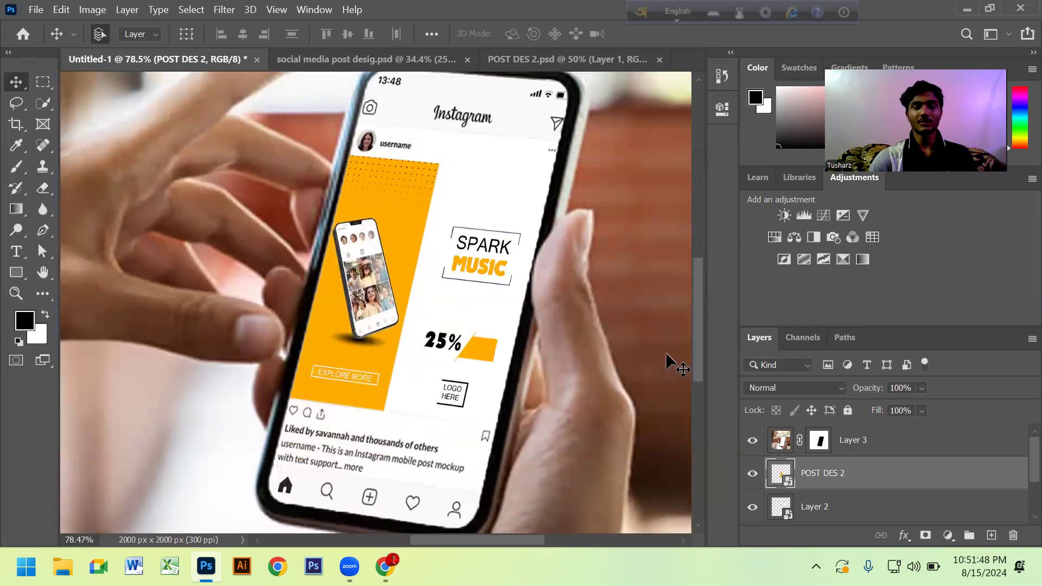
{"action": "key", "text": "Delete"}
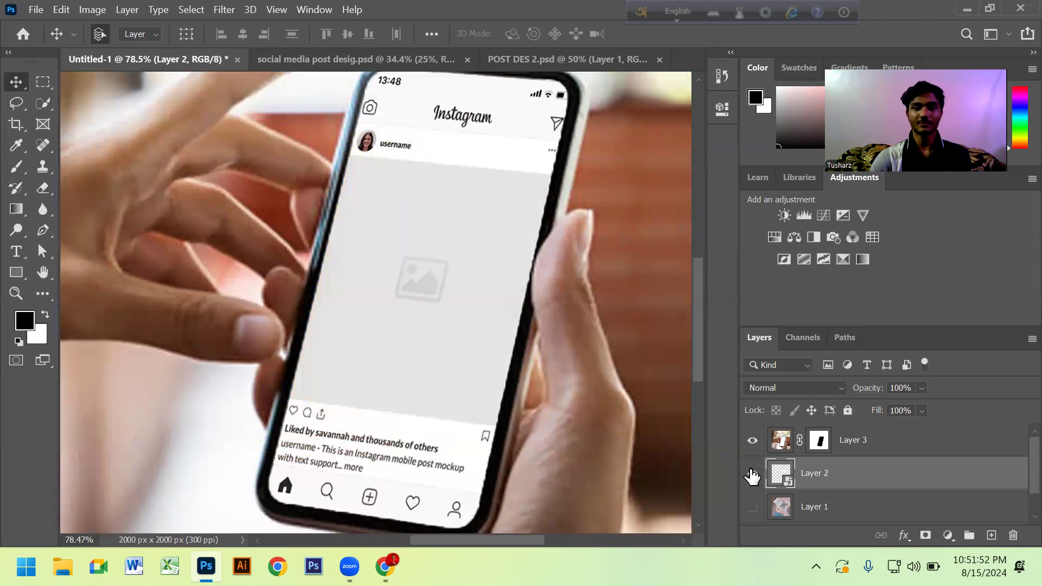
Hide Layer 2 and Layer 3, show the white Background, and draw a black rectangle mid-canvas.
{"action": "left_click_drag", "start_coordinate": [752, 476], "coordinate": [752, 438]}
{"action": "scroll", "coordinate": [866, 473], "scroll_direction": "down", "scroll_amount": 1}
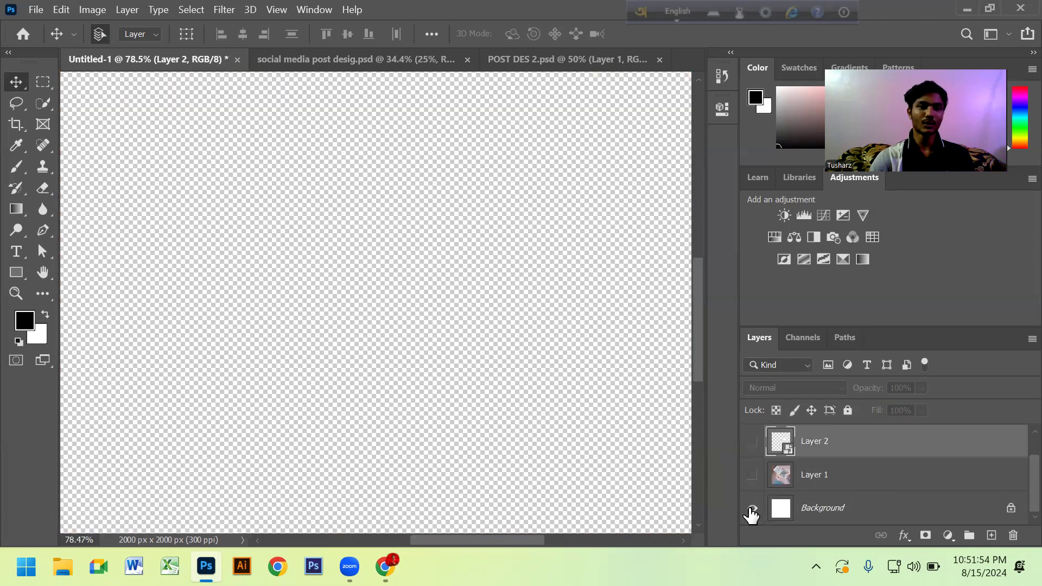
{"action": "left_click", "coordinate": [752, 510]}
{"action": "scroll", "coordinate": [423, 330], "scroll_direction": "down", "scroll_amount": 2}
{"action": "scroll", "coordinate": [487, 389], "scroll_direction": "down", "scroll_amount": 2}
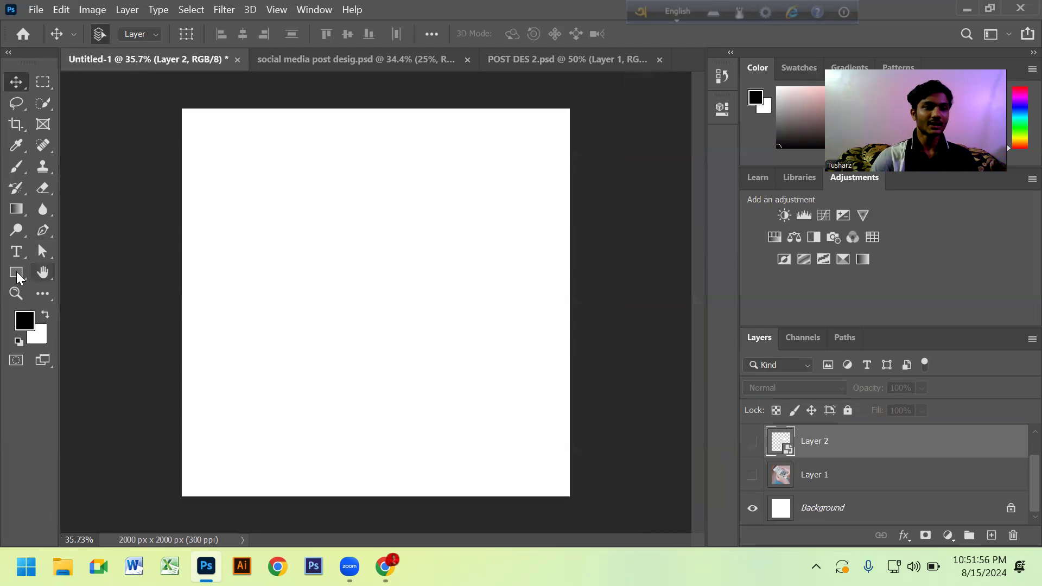
{"action": "key", "text": "u"}
{"action": "mouse_move", "coordinate": [283, 206]}
{"action": "left_mouse_down"}
{"action": "mouse_move", "coordinate": [422, 480]}
{"action": "mouse_move", "coordinate": [432, 359]}
{"action": "left_mouse_up"}
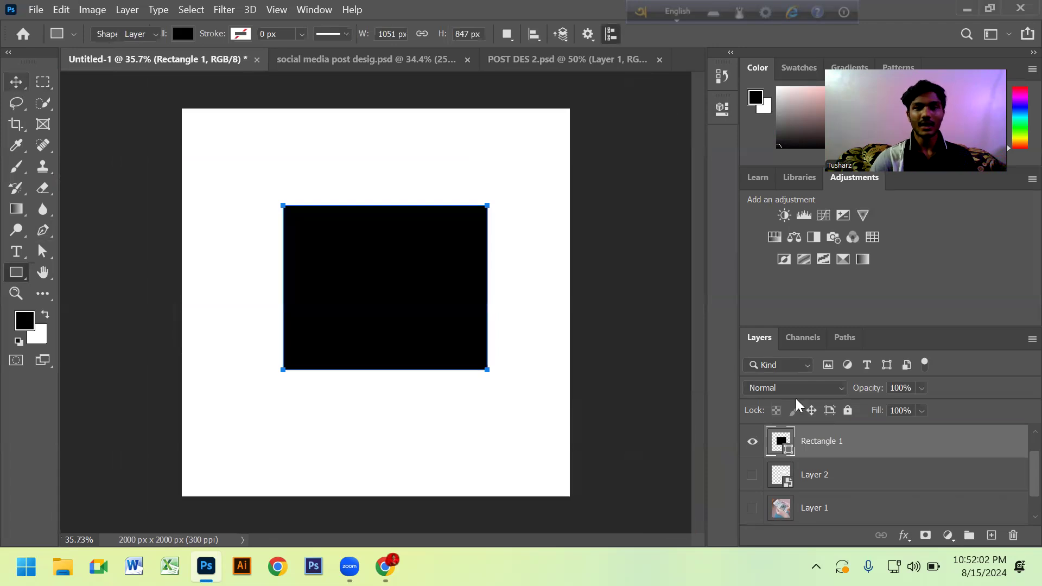
Convert Rectangle 1 into a smart object.
{"action": "key", "text": "v"}
{"action": "right_click", "coordinate": [858, 440]}
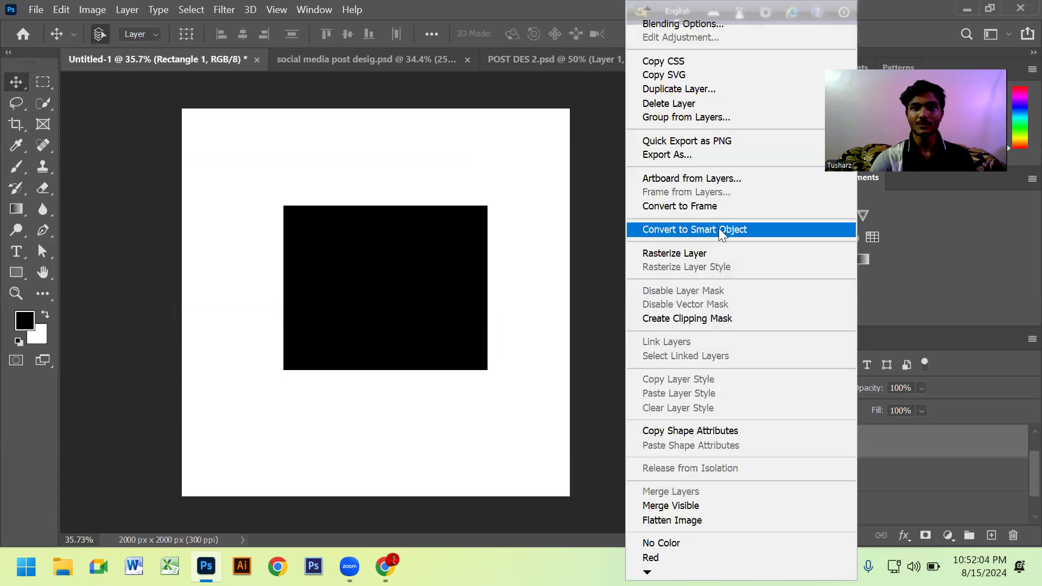
{"action": "left_click", "coordinate": [718, 228]}
Nudge the rectangle down and left, leaving it centred on the canvas.
{"action": "left_click_drag", "start_coordinate": [447, 313], "coordinate": [438, 326]}
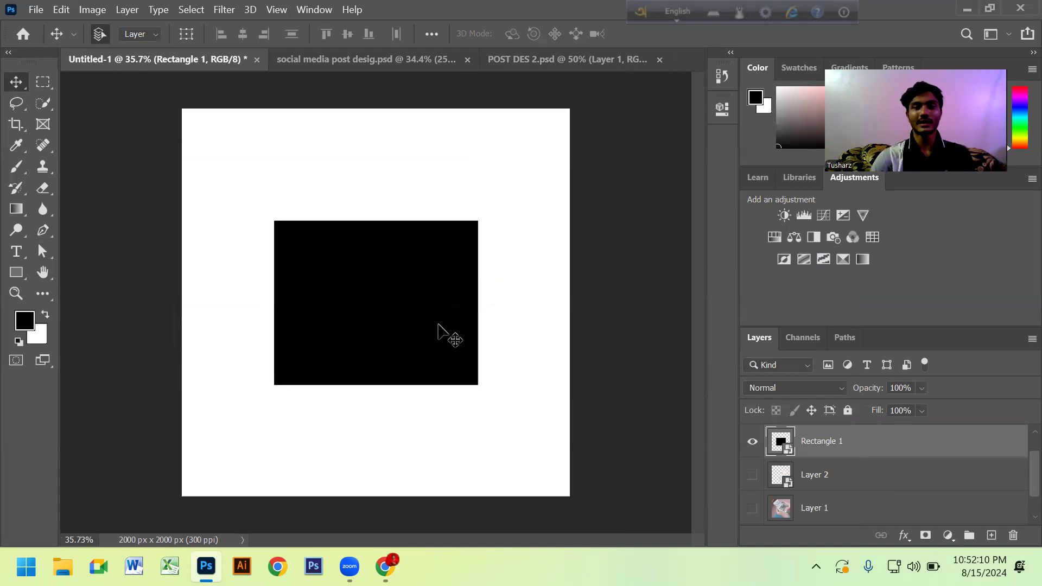
{"action": "left_click_drag", "start_coordinate": [395, 334], "coordinate": [378, 332]}
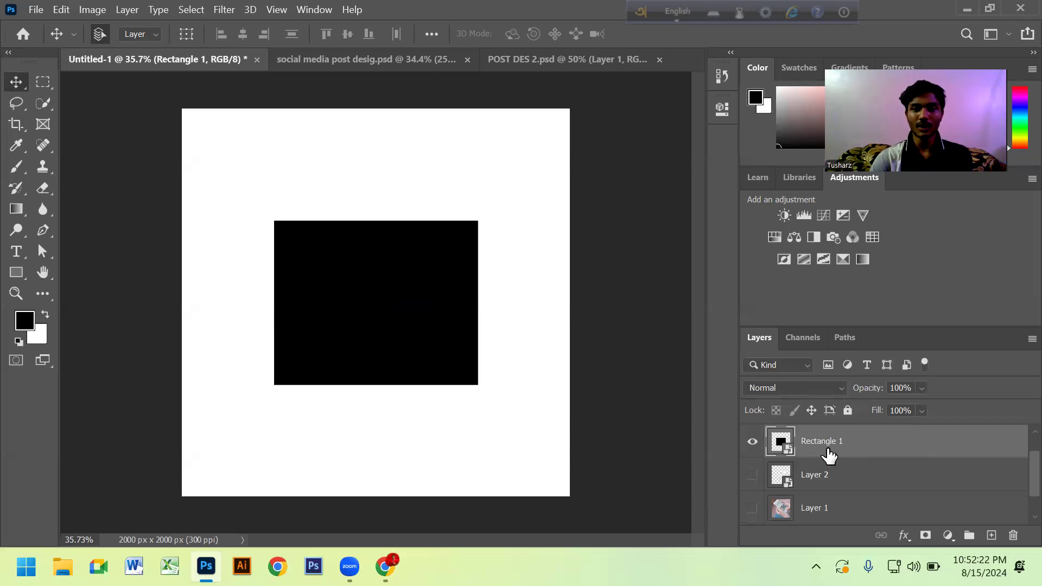
{"action": "right_click", "coordinate": [845, 449]}
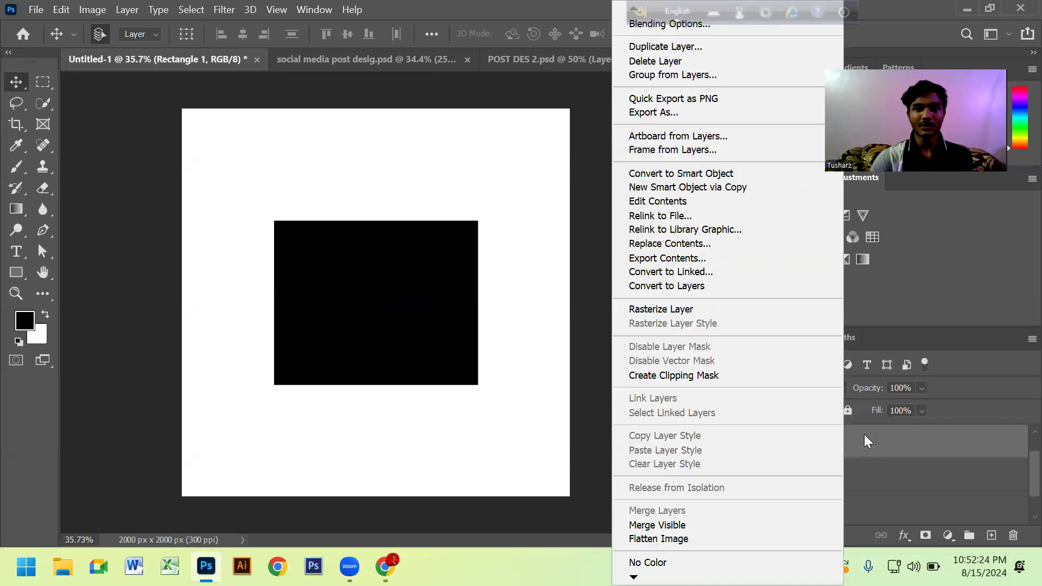
{"action": "left_click", "coordinate": [864, 434]}
Open the rectangle smart object's contents and change its fill colour to red.
{"action": "double_click", "coordinate": [782, 446]}
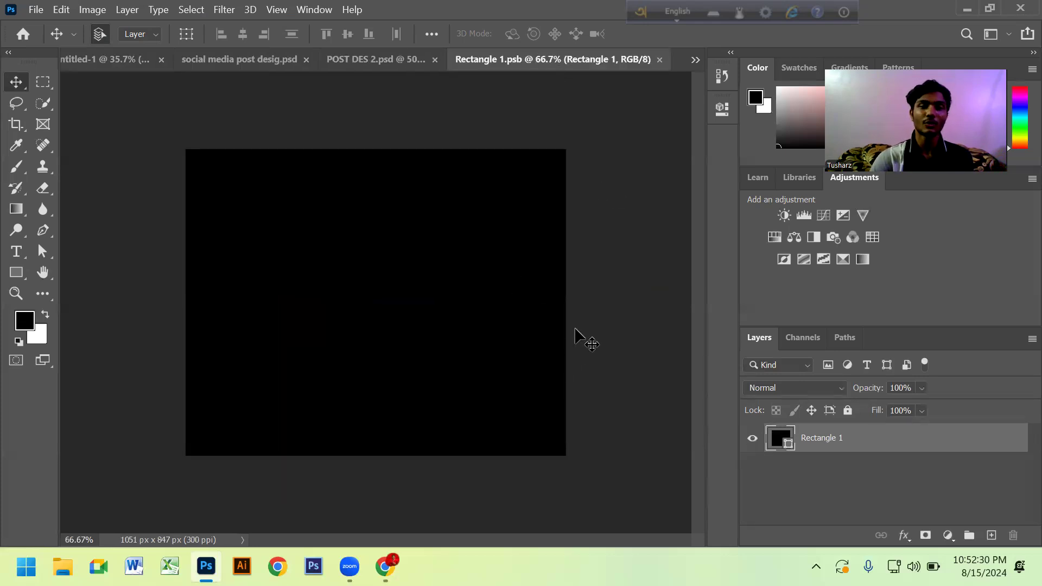
{"action": "double_click", "coordinate": [787, 443]}
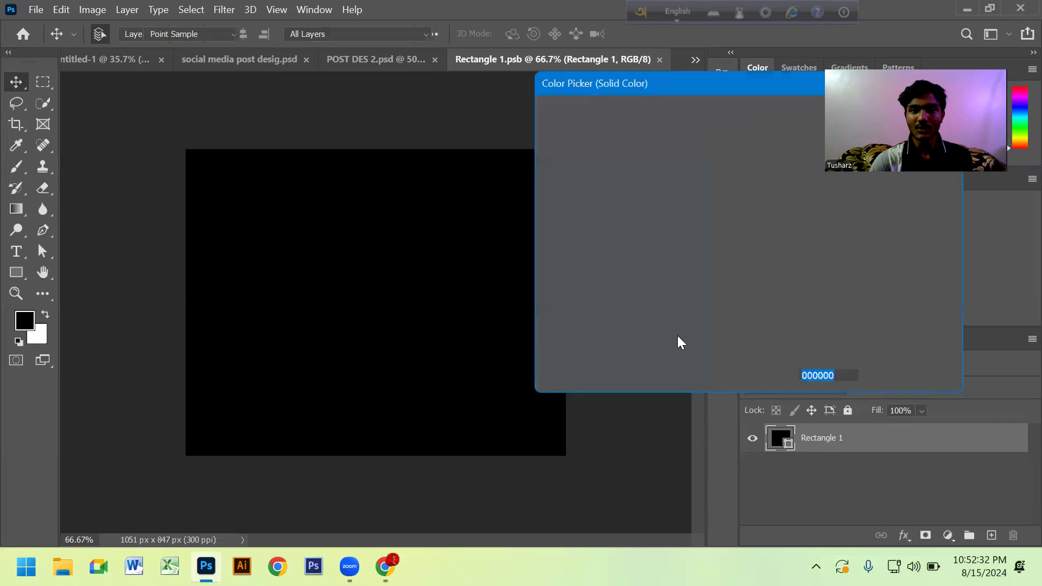
{"action": "left_click_drag", "start_coordinate": [711, 179], "coordinate": [729, 144]}
{"action": "left_click_drag", "start_coordinate": [798, 74], "coordinate": [656, 148]}
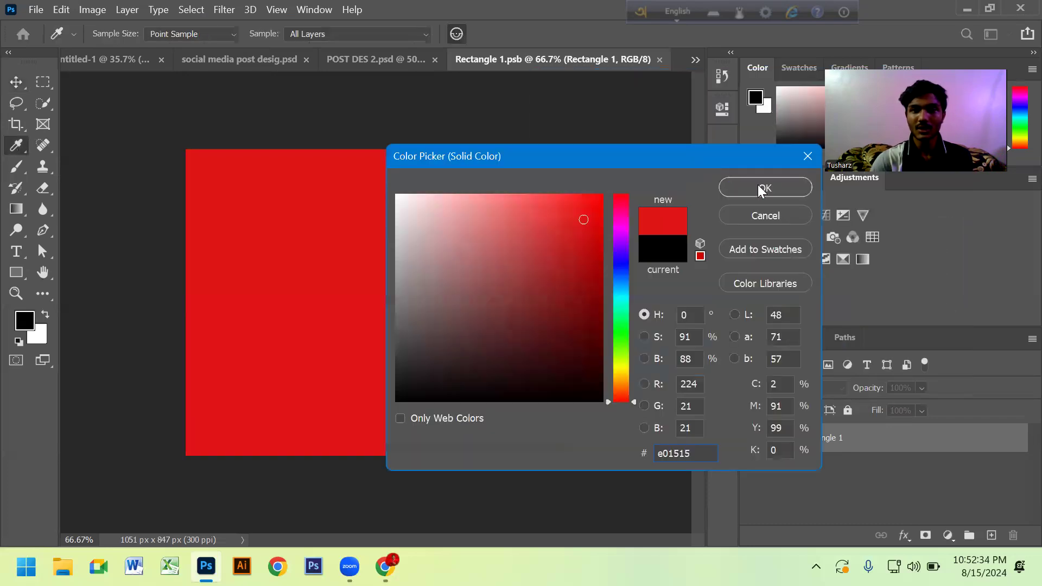
{"action": "key", "text": "Return"}
Save the smart object contents and confirm the rectangle shows red in Untitled-1.
{"action": "key", "text": "v"}
{"action": "left_click", "coordinate": [47, 9]}
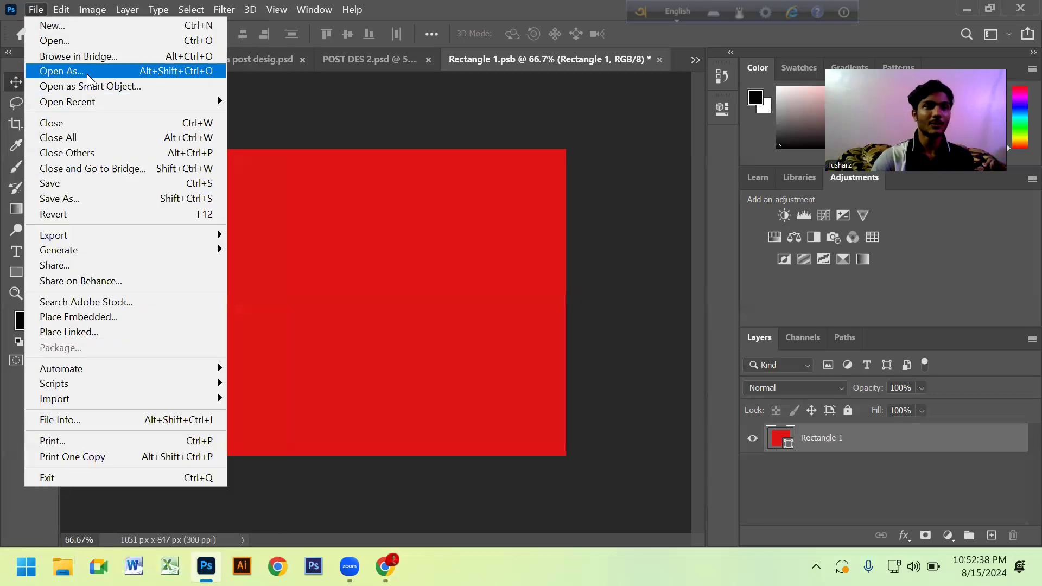
{"action": "left_click", "coordinate": [84, 185]}
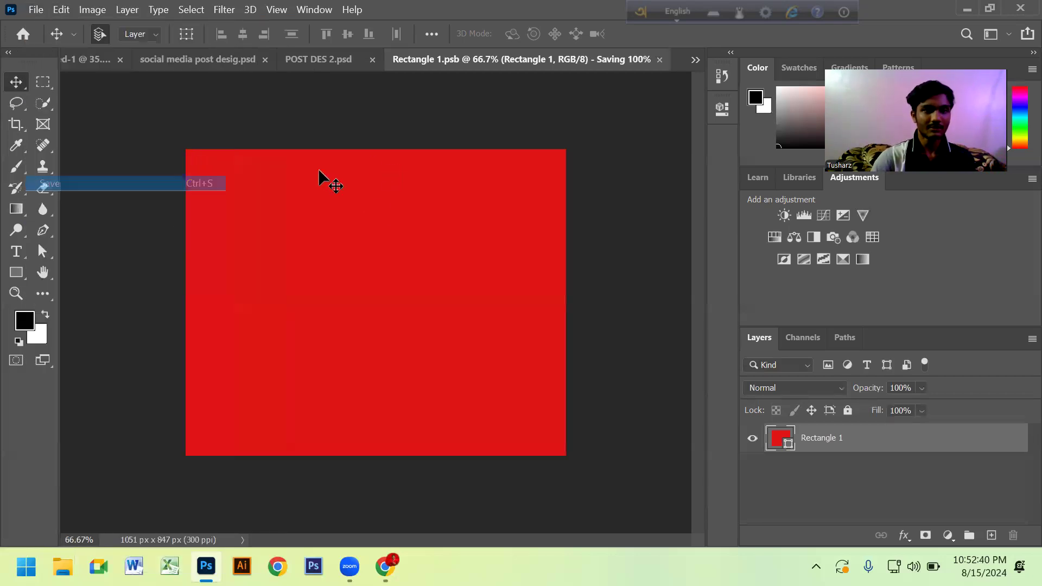
{"action": "left_click", "coordinate": [117, 61]}
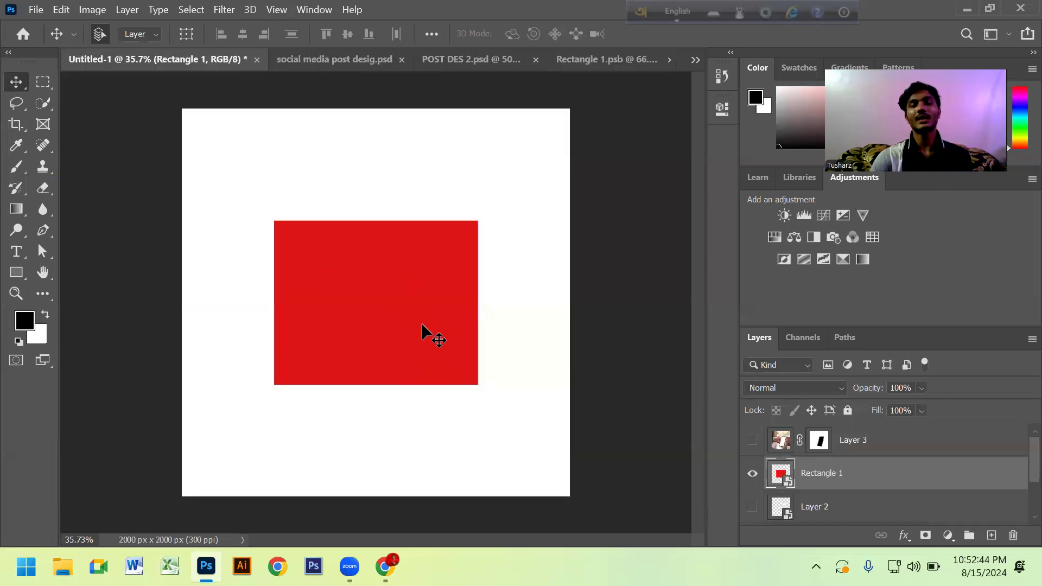
{"action": "left_click_drag", "start_coordinate": [425, 328], "coordinate": [419, 287]}
{"action": "left_click", "coordinate": [615, 55]}
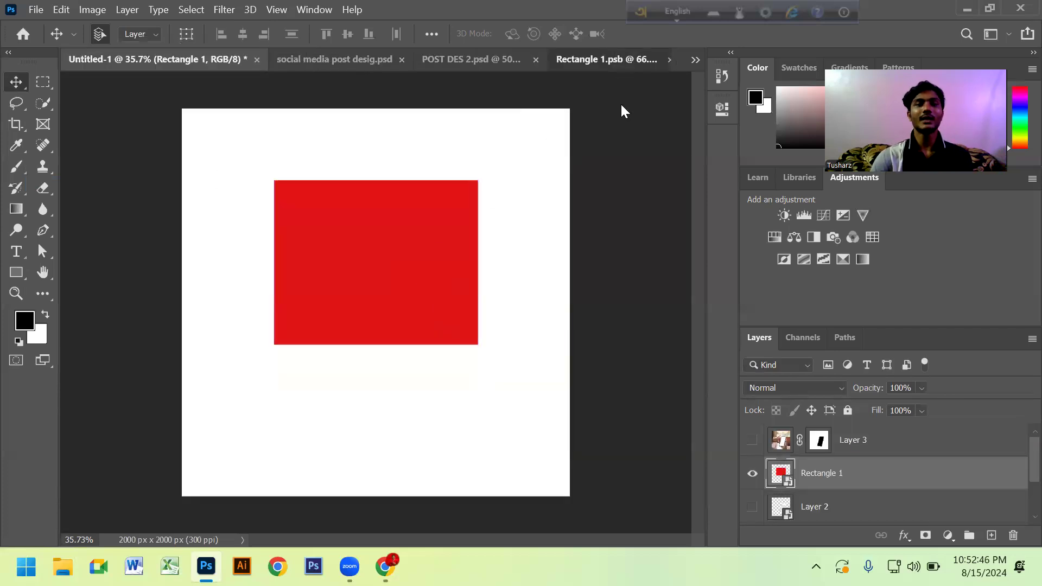
Place the certificate .png from the Desktop as an embedded image in the smart object.
{"action": "left_click", "coordinate": [37, 10]}
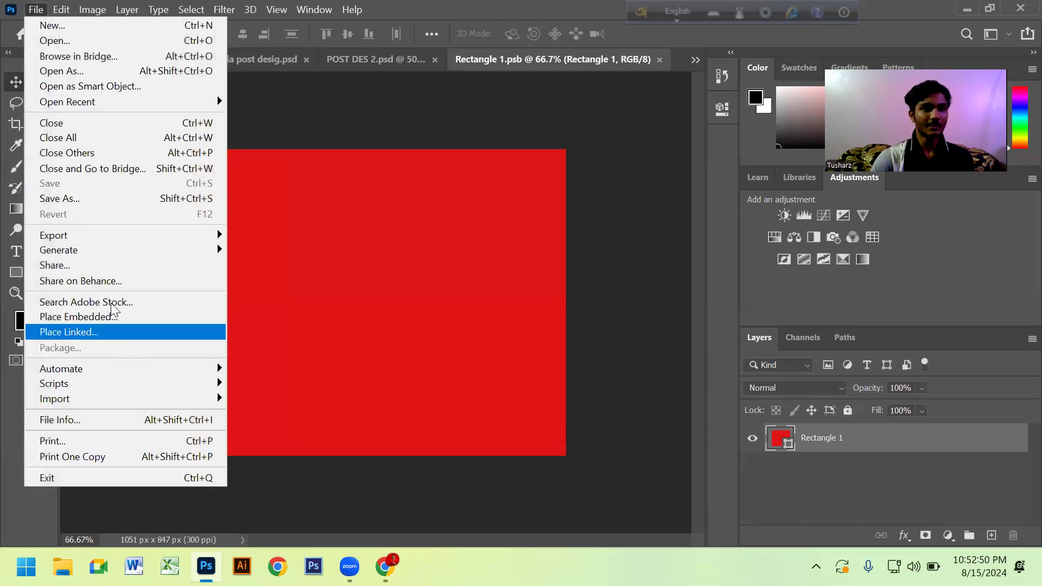
{"action": "left_click", "coordinate": [111, 320]}
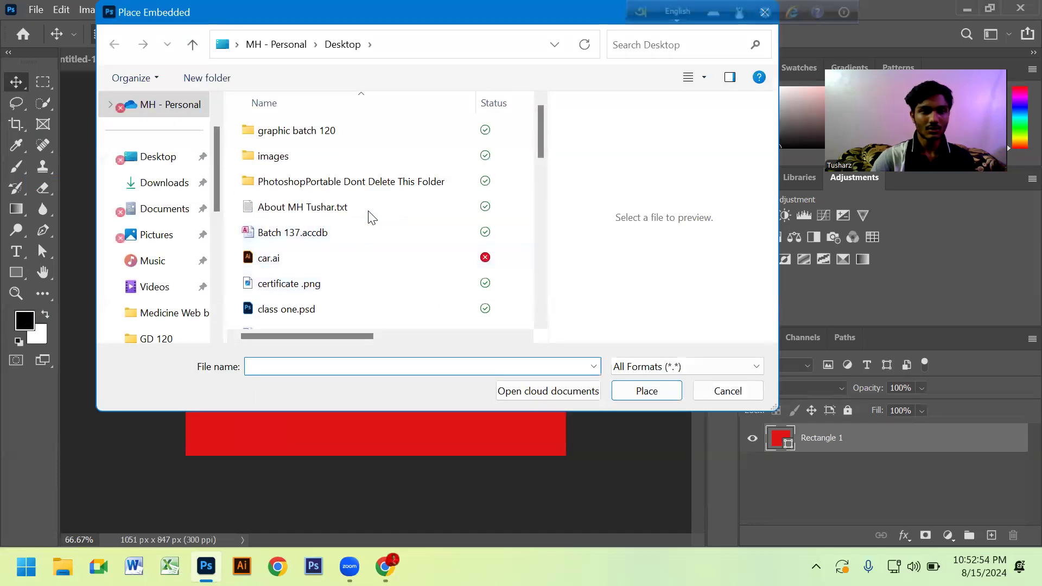
{"action": "left_click", "coordinate": [182, 163]}
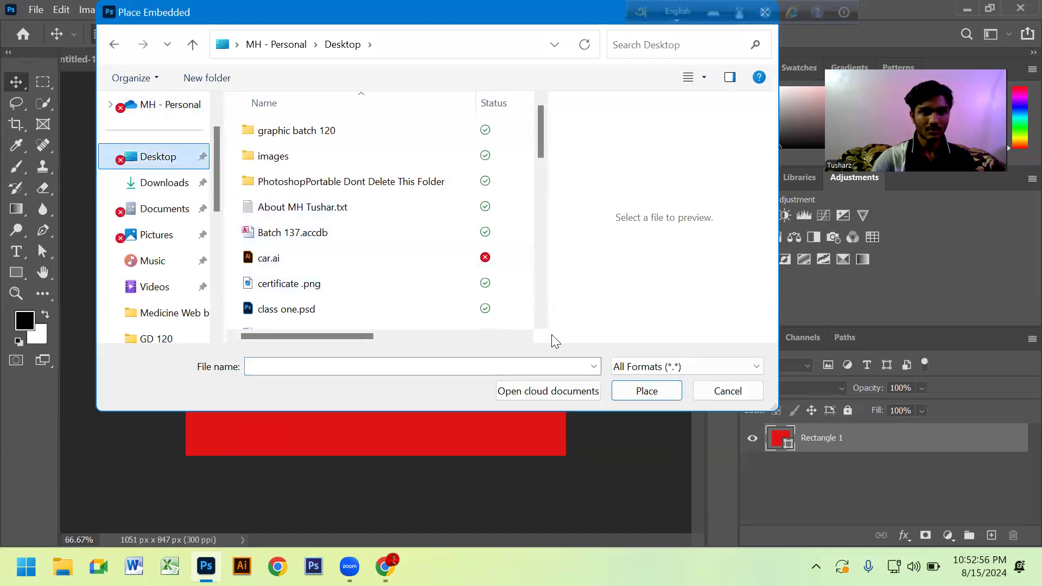
{"action": "scroll", "coordinate": [375, 244], "scroll_direction": "down", "scroll_amount": 2}
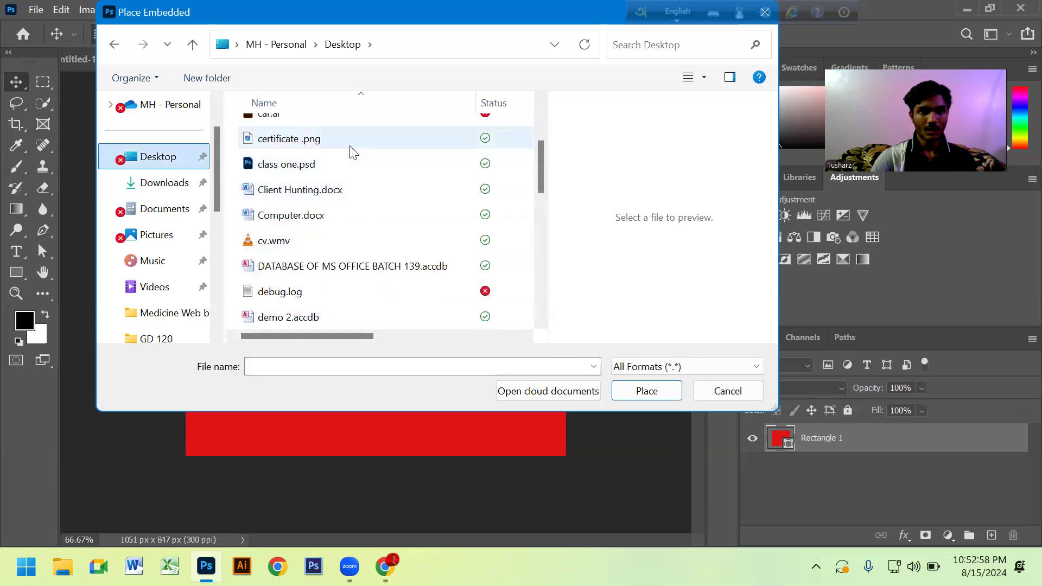
{"action": "scroll", "coordinate": [389, 239], "scroll_direction": "up", "scroll_amount": 1}
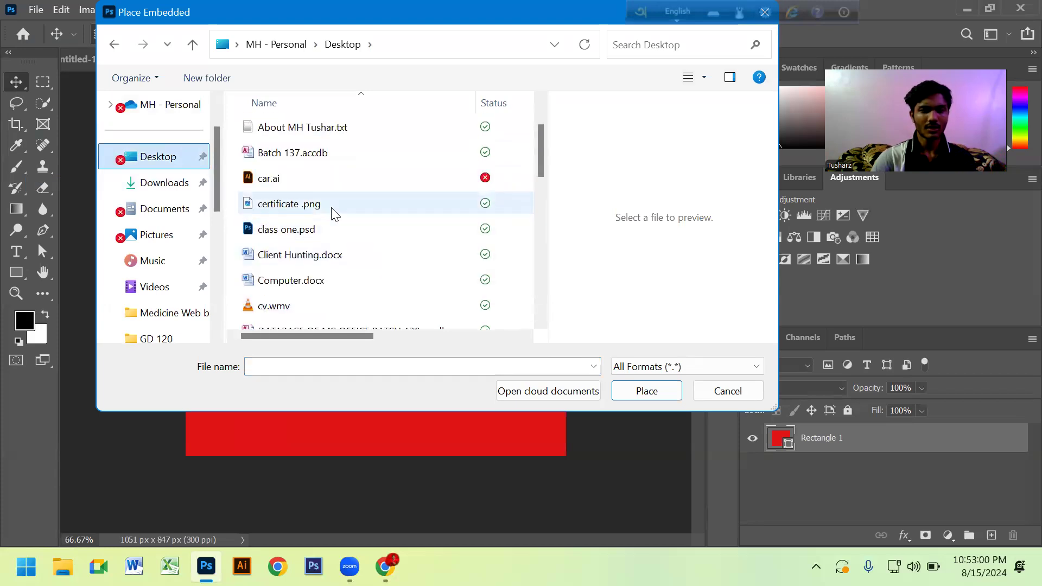
{"action": "left_click", "coordinate": [332, 206]}
{"action": "left_click", "coordinate": [647, 399]}
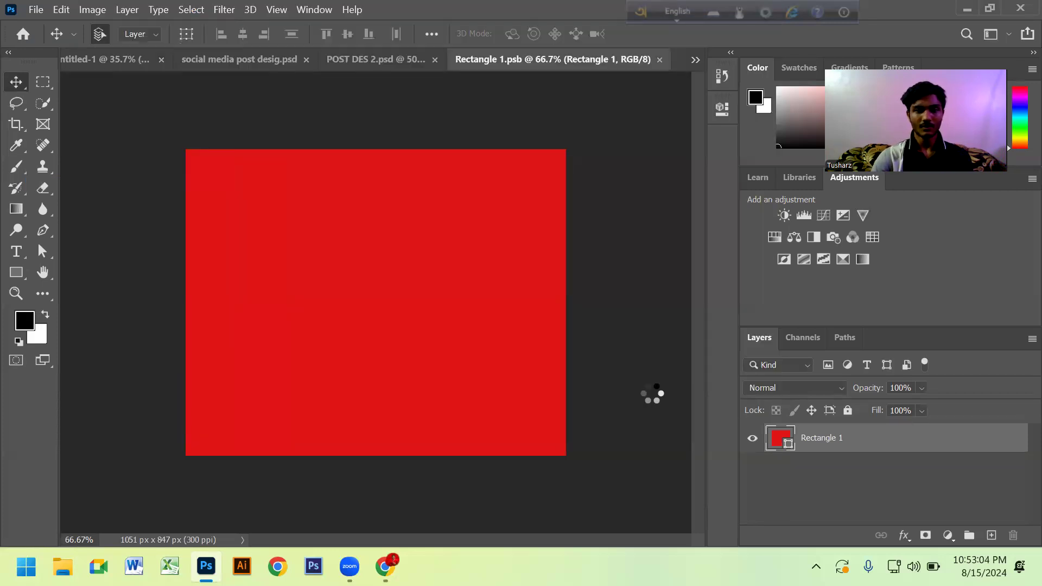
{"action": "key", "text": "Return"}
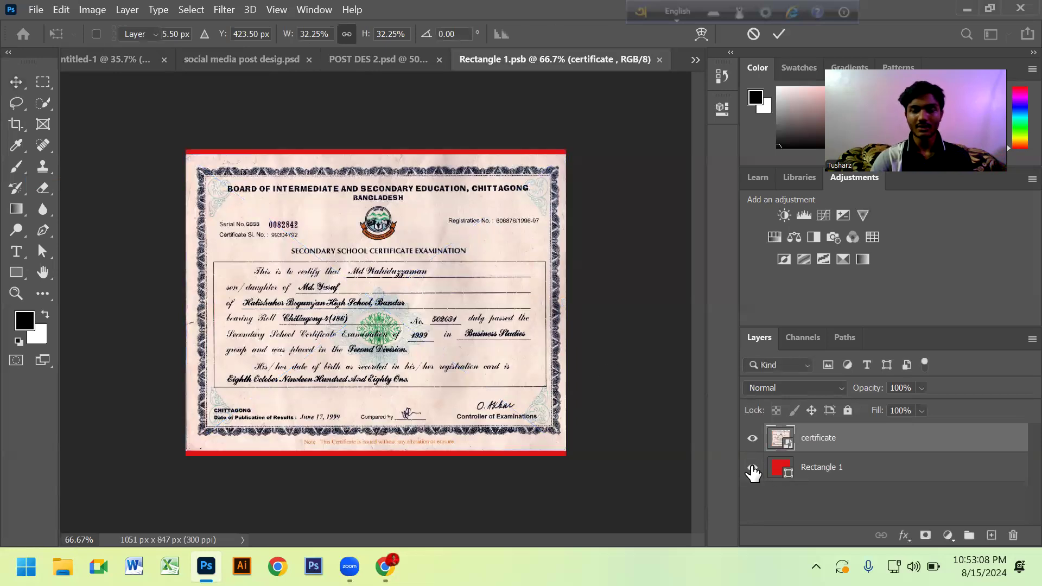
Hide the red Rectangle 1 layer, save the contents, and view the result in Untitled-1.
{"action": "left_click", "coordinate": [752, 468]}
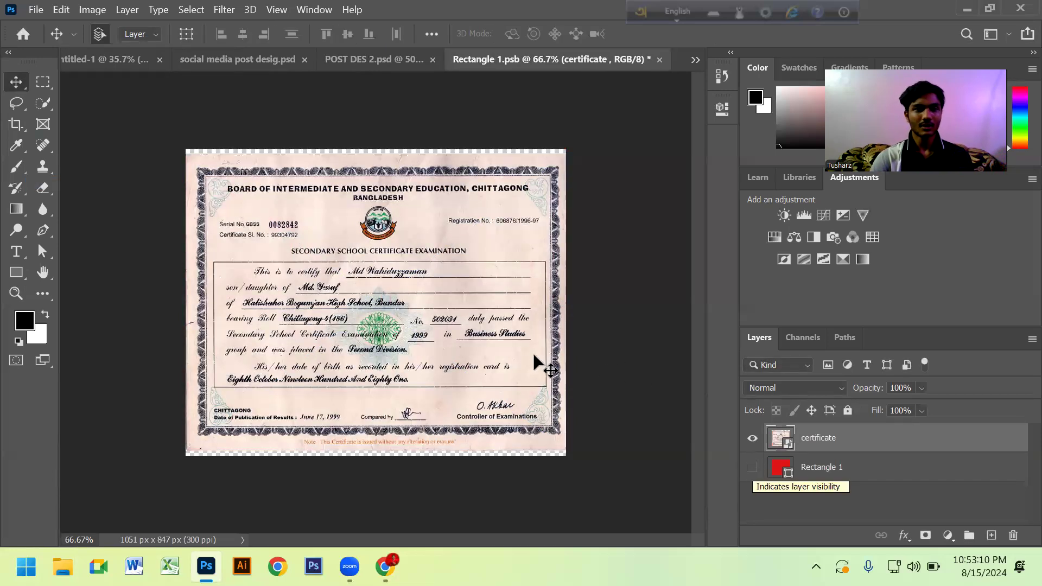
{"action": "left_click", "coordinate": [36, 9]}
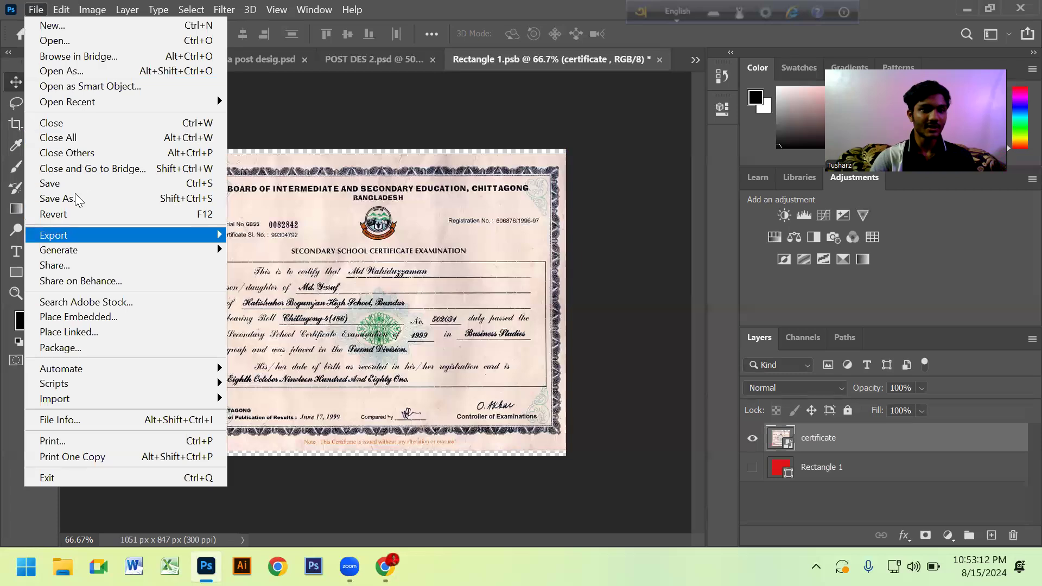
{"action": "left_click", "coordinate": [76, 181]}
{"action": "left_click", "coordinate": [108, 58]}
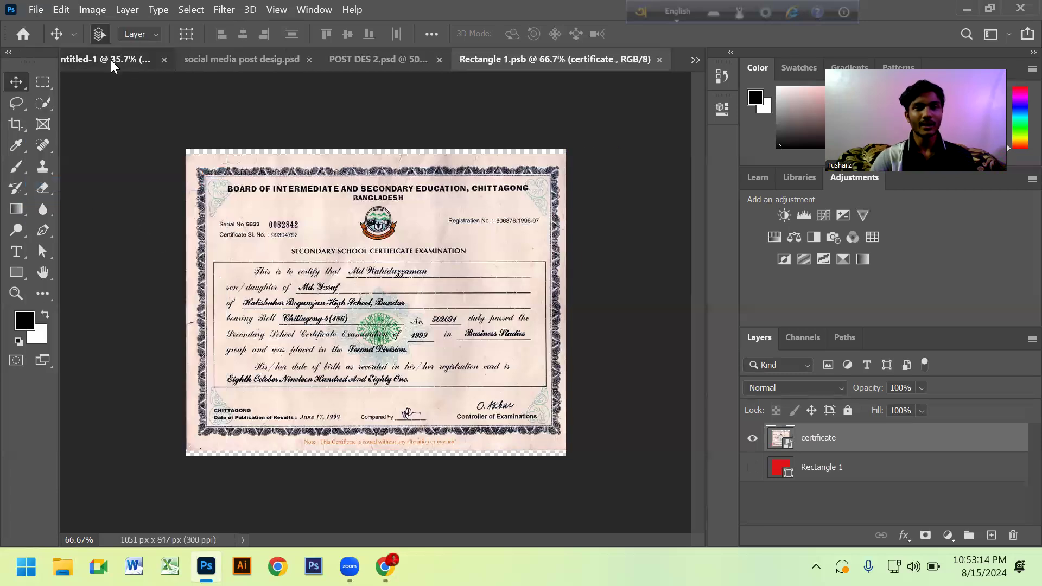
Return to the smart object contents and add a new empty layer above the certificate.
{"action": "scroll", "coordinate": [365, 193], "scroll_direction": "up", "scroll_amount": 2}
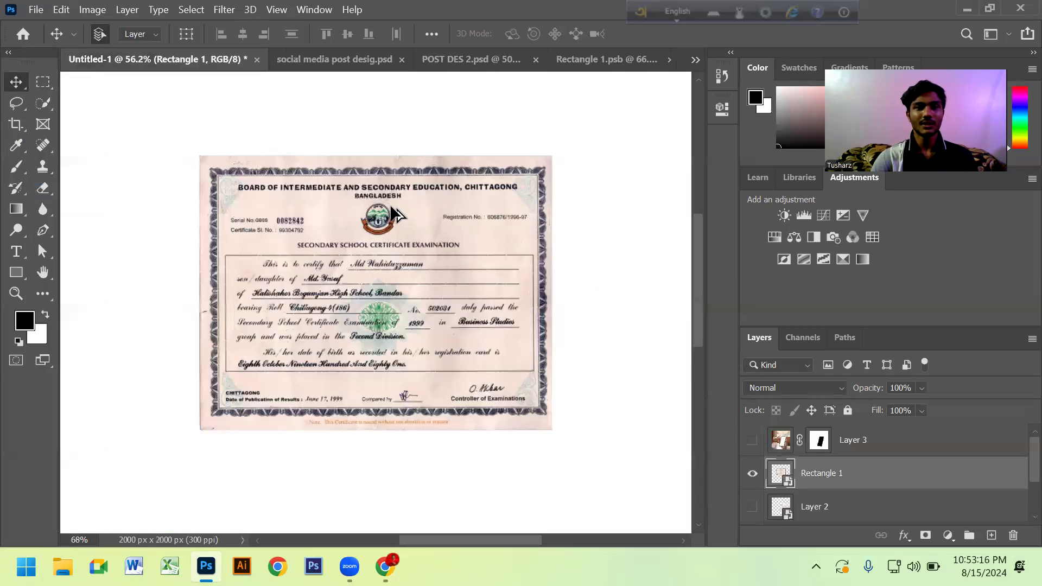
{"action": "scroll", "coordinate": [391, 204], "scroll_direction": "up", "scroll_amount": 2}
{"action": "scroll", "coordinate": [393, 206], "scroll_direction": "down", "scroll_amount": 1}
{"action": "scroll", "coordinate": [392, 206], "scroll_direction": "down", "scroll_amount": 2}
{"action": "left_click", "coordinate": [611, 57]}
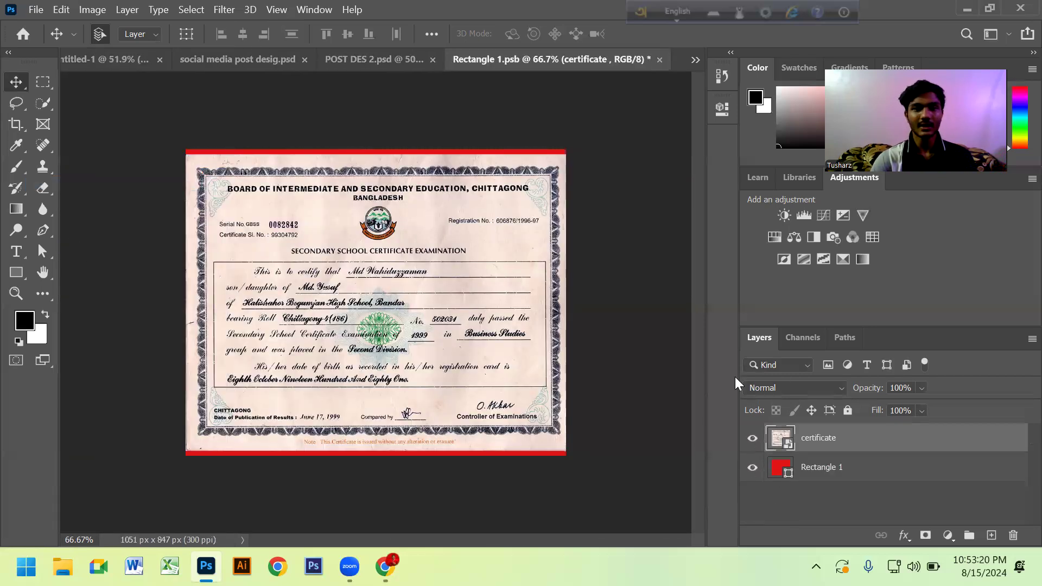
{"action": "left_click", "coordinate": [991, 535]}
Paint soft black brush strokes at size 400 over the certificate and save with Ctrl+S.
{"action": "left_click", "coordinate": [16, 167]}
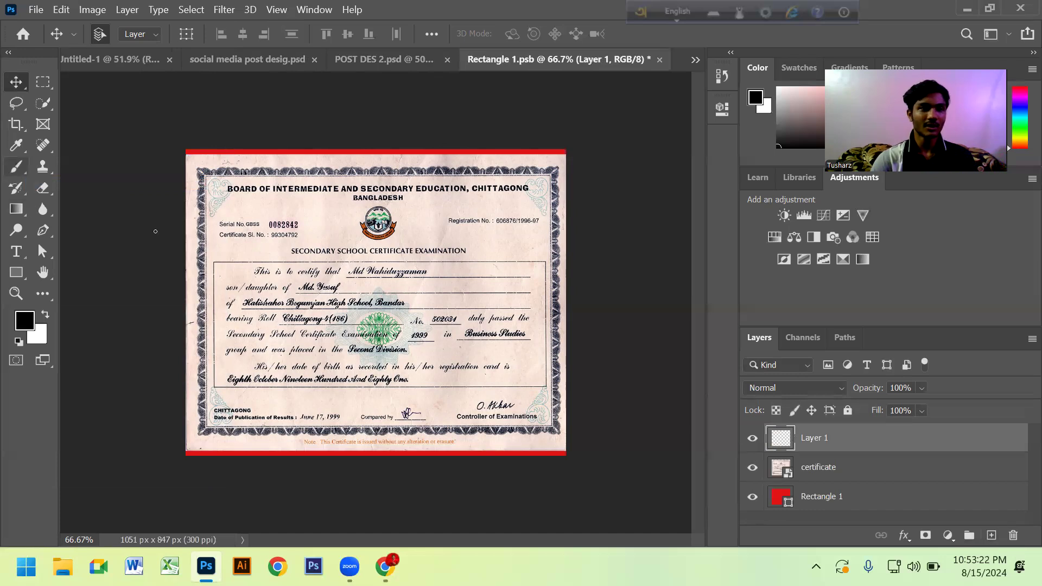
{"action": "key", "text": "bracketright"}
{"action": "key", "text": "bracketright"}
{"action": "key", "text": "bracketright"}
{"action": "key", "text": "bracketright"}
{"action": "left_click_drag", "start_coordinate": [151, 233], "coordinate": [500, 129]}
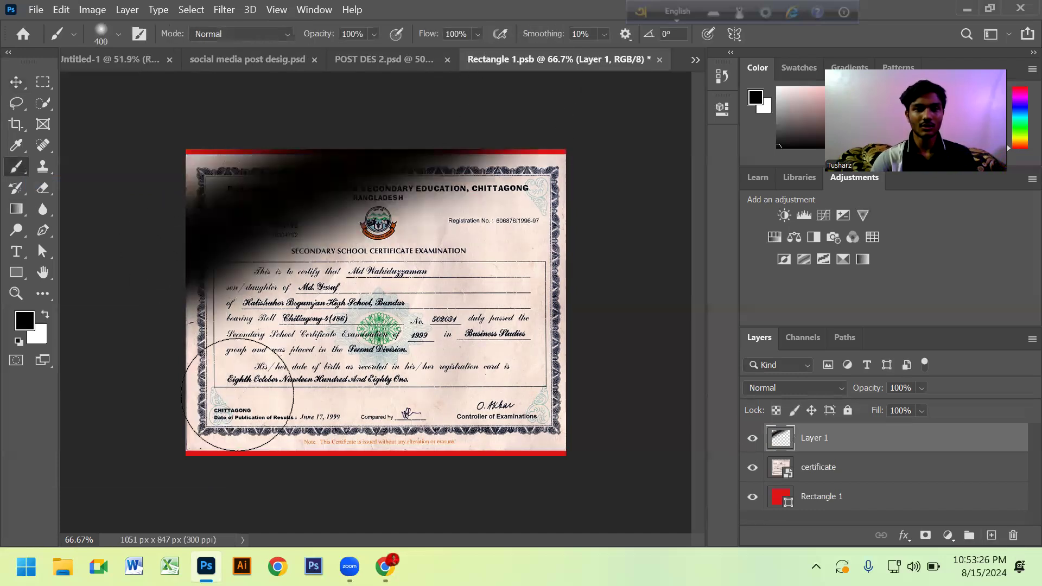
{"action": "left_click_drag", "start_coordinate": [237, 395], "coordinate": [721, 272]}
{"action": "left_click", "coordinate": [17, 82]}
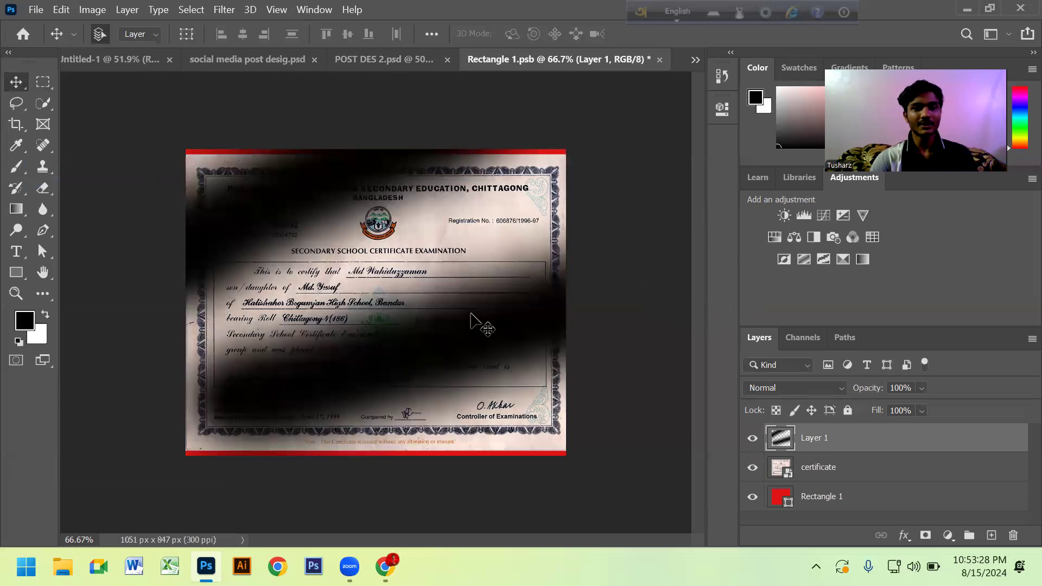
{"action": "key", "text": "ctrl+s"}
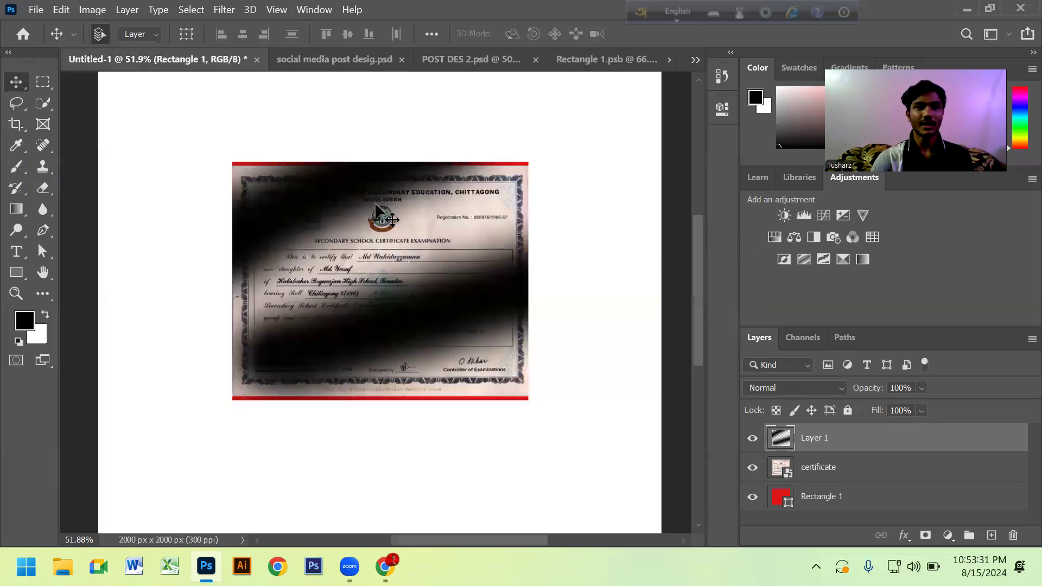
{"action": "left_click_drag", "start_coordinate": [107, 64], "coordinate": [212, 385]}
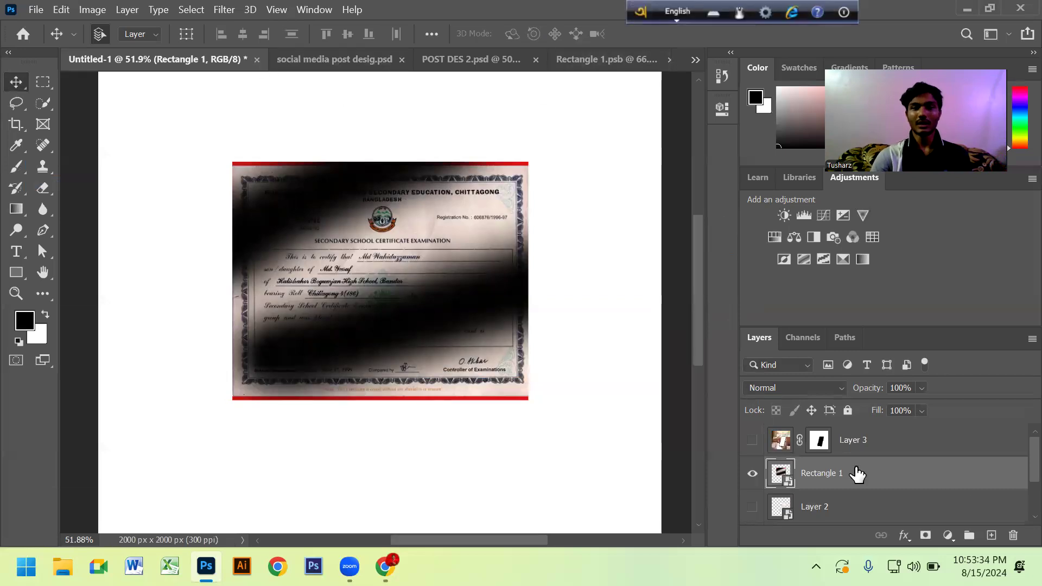
Delete the certificate layer and reveal the phone mockup photo.
{"action": "key", "text": "Delete"}
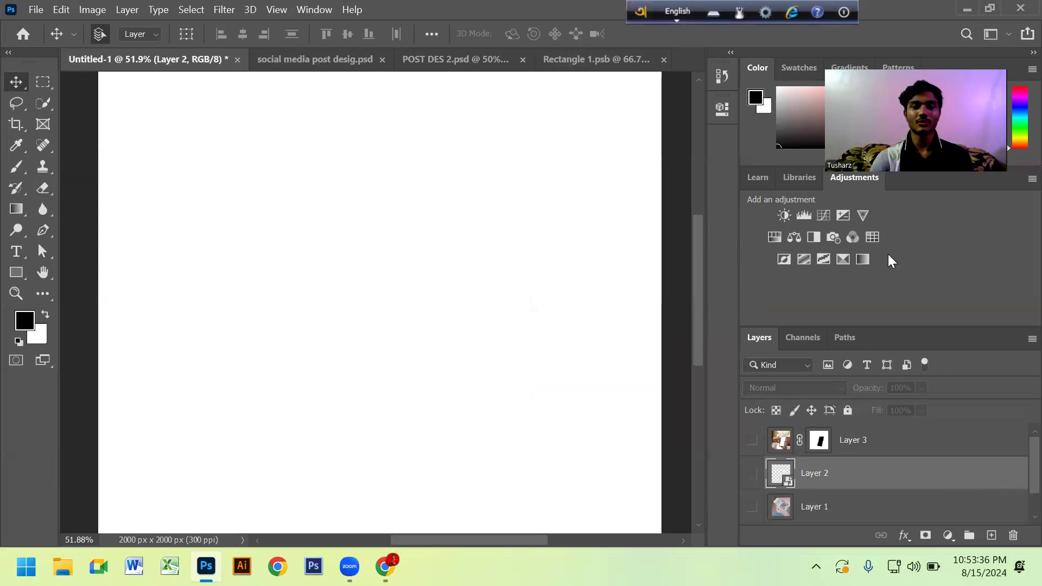
{"action": "scroll", "coordinate": [683, 244], "scroll_direction": "down", "scroll_amount": 3}
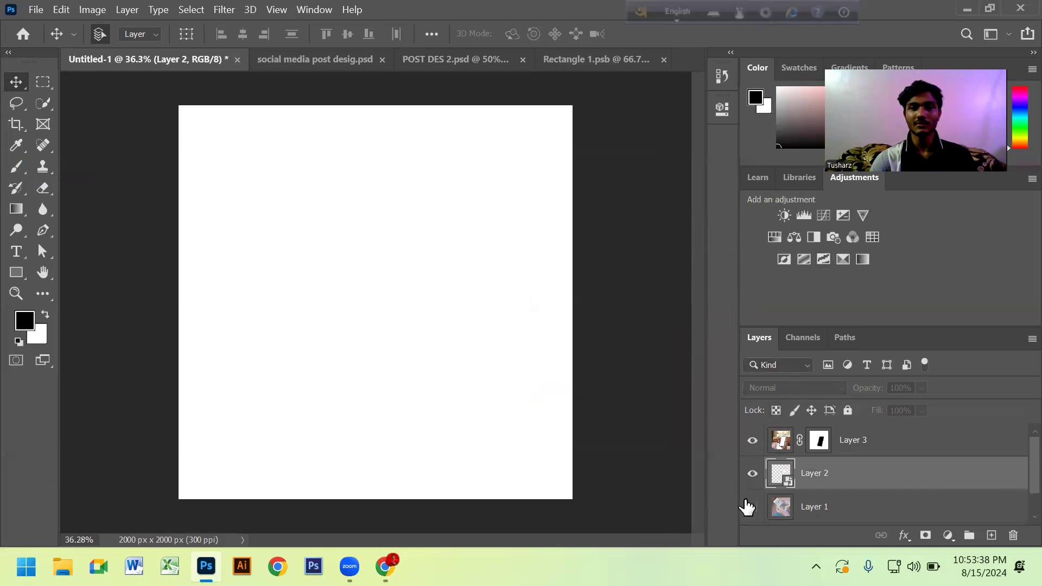
{"action": "left_click", "coordinate": [749, 505]}
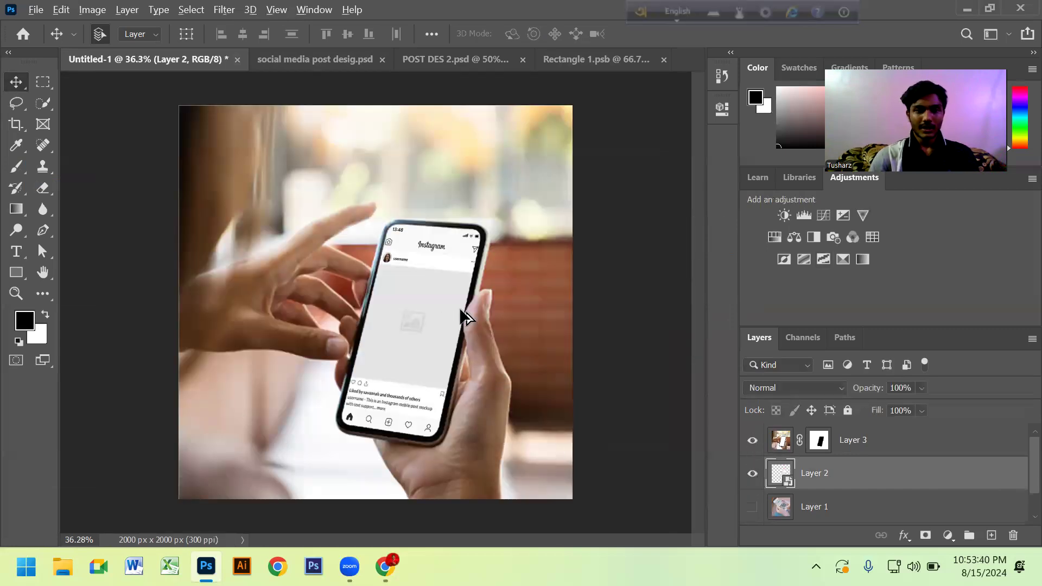
{"action": "scroll", "coordinate": [459, 307], "scroll_direction": "up", "scroll_amount": 2}
{"action": "scroll", "coordinate": [355, 272], "scroll_direction": "up", "scroll_amount": 1}
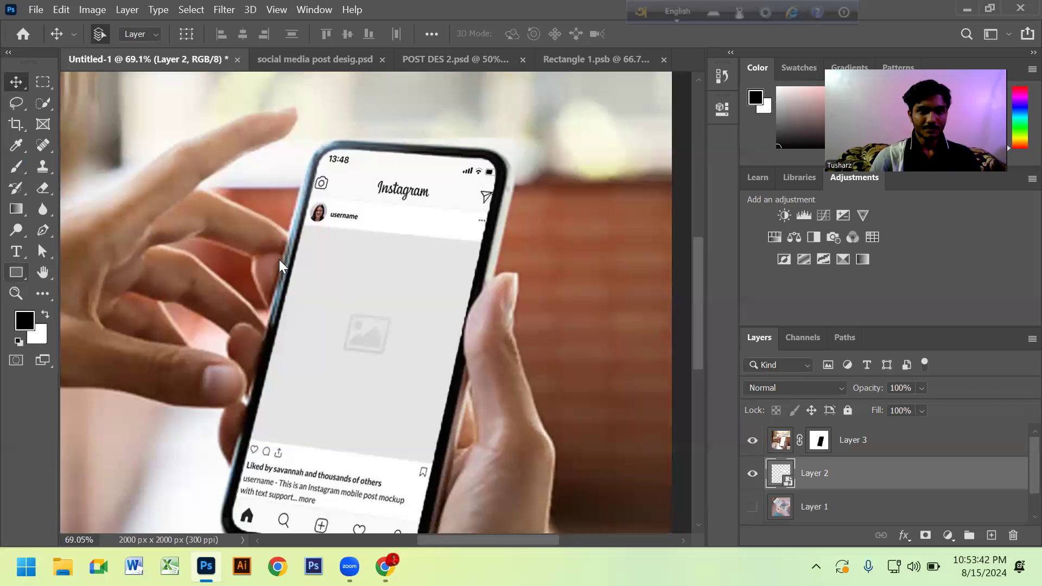
Draw a black rectangle covering the phone screen with the Rectangle Tool.
{"action": "right_click", "coordinate": [16, 272]}
{"action": "left_click", "coordinate": [105, 272]}
{"action": "mouse_move", "coordinate": [250, 231]}
{"action": "left_mouse_down"}
{"action": "mouse_move", "coordinate": [449, 442]}
{"action": "mouse_move", "coordinate": [455, 473]}
{"action": "mouse_move", "coordinate": [521, 459]}
{"action": "mouse_move", "coordinate": [407, 360]}
{"action": "mouse_move", "coordinate": [479, 390]}
{"action": "mouse_move", "coordinate": [353, 246]}
{"action": "mouse_move", "coordinate": [305, 240]}
{"action": "mouse_move", "coordinate": [405, 441]}
{"action": "mouse_move", "coordinate": [437, 467]}
{"action": "mouse_move", "coordinate": [441, 486]}
{"action": "mouse_move", "coordinate": [459, 466]}
{"action": "left_mouse_up"}
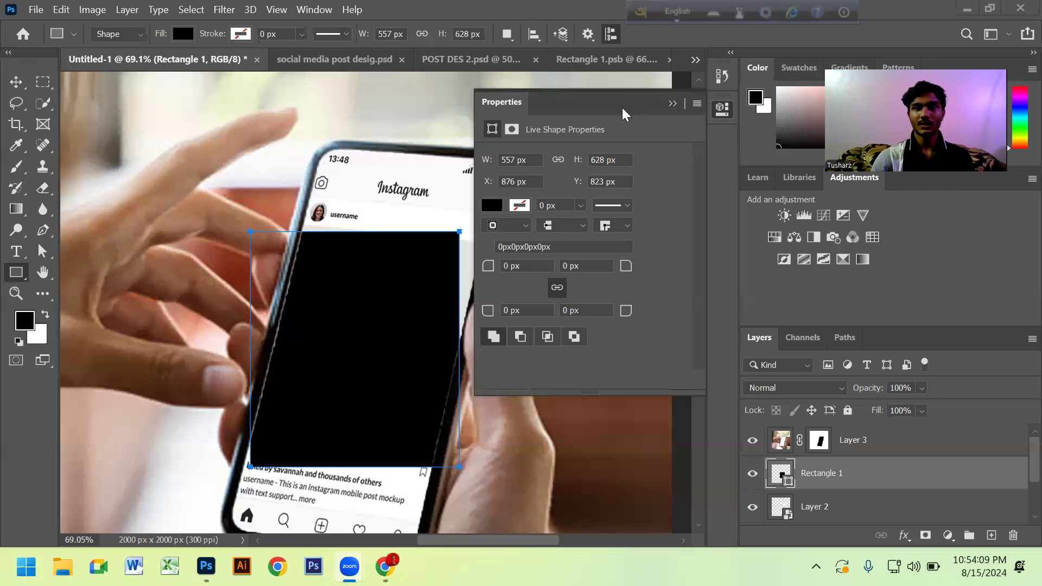
Move Rectangle 1 above Layer 3 in the layer stack and reposition it on the canvas.
{"action": "left_click", "coordinate": [672, 104]}
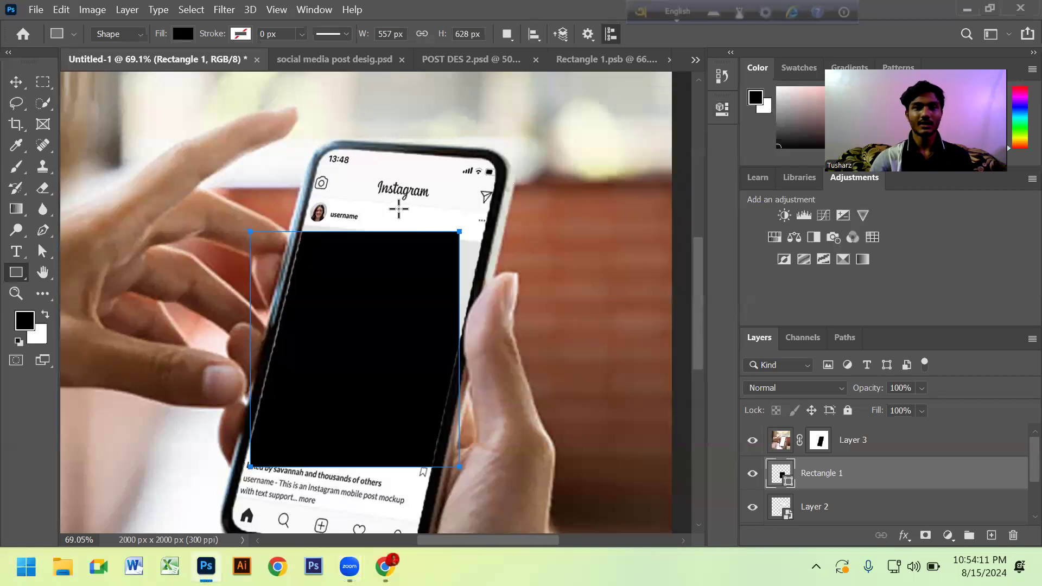
{"action": "left_click", "coordinate": [16, 82]}
{"action": "left_click_drag", "start_coordinate": [405, 417], "coordinate": [520, 448]}
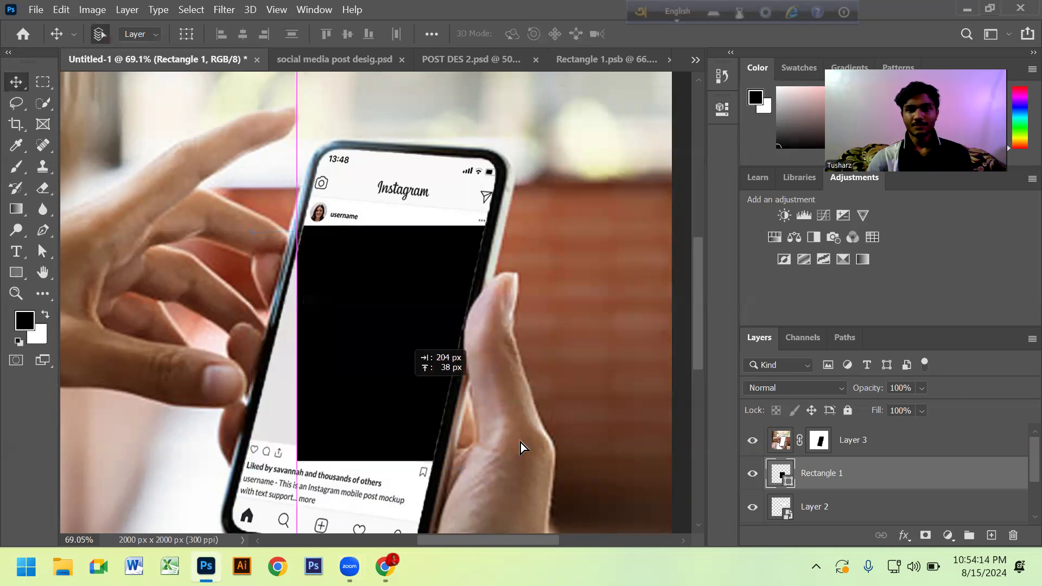
{"action": "left_click_drag", "start_coordinate": [896, 473], "coordinate": [874, 434]}
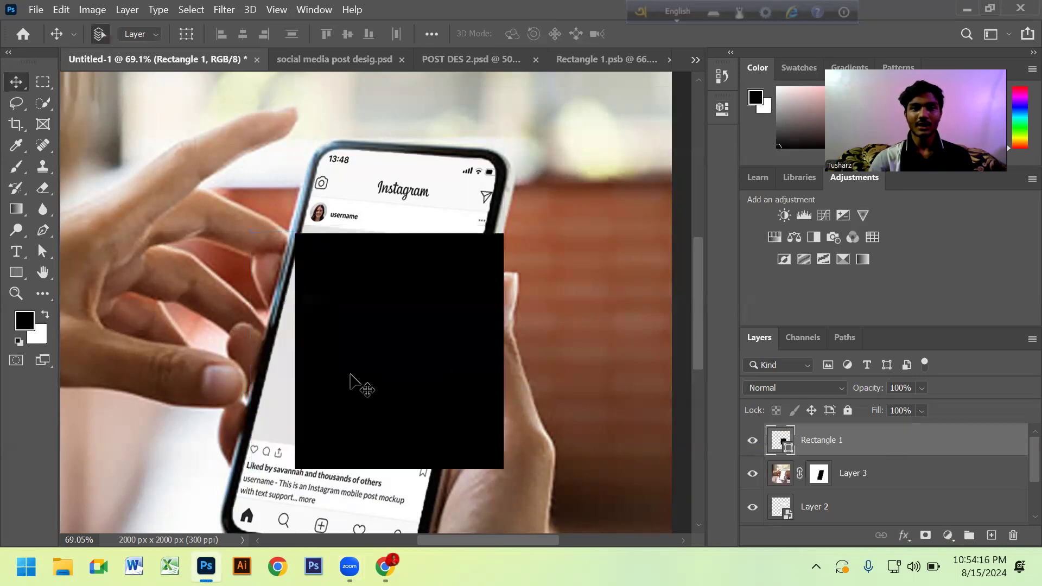
{"action": "left_click_drag", "start_coordinate": [350, 374], "coordinate": [248, 278]}
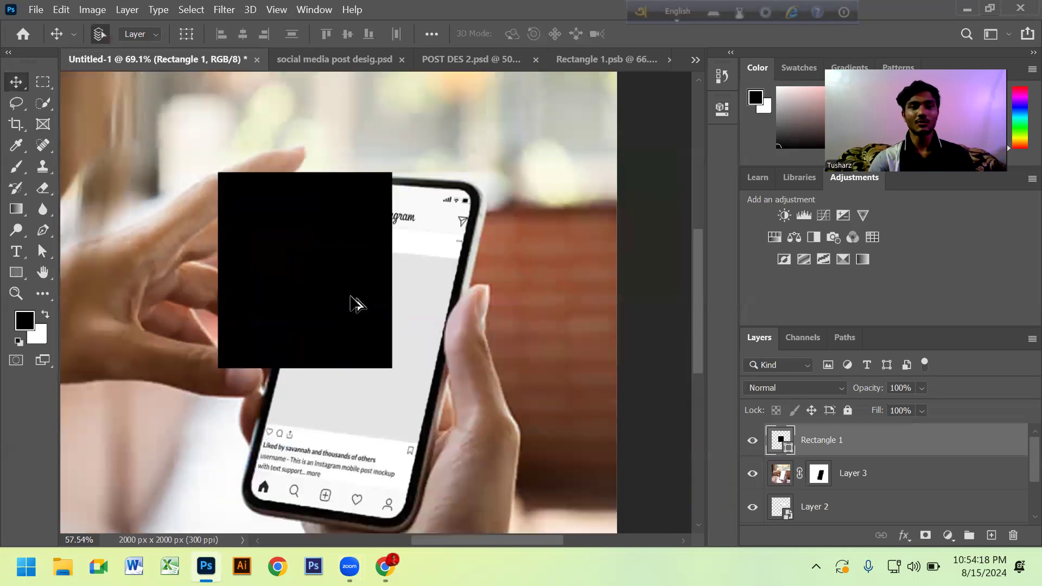
{"action": "scroll", "coordinate": [343, 282], "scroll_direction": "down", "scroll_amount": 4}
{"action": "left_click_drag", "start_coordinate": [340, 263], "coordinate": [329, 228]}
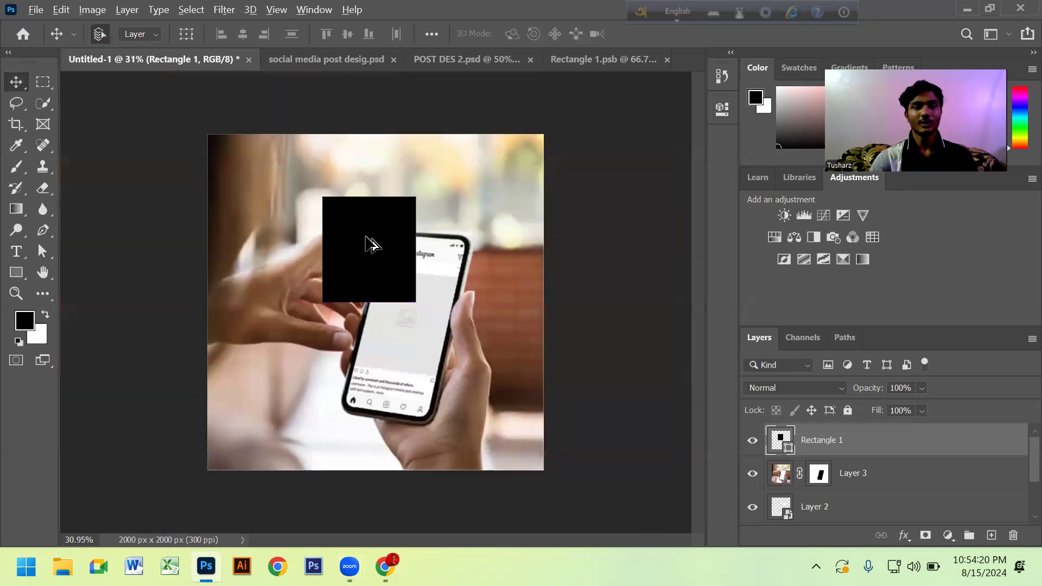
{"action": "scroll", "coordinate": [371, 244], "scroll_direction": "up", "scroll_amount": 2}
Convert the black rectangle to a smart object and align it over the phone screen.
{"action": "right_click", "coordinate": [916, 442]}
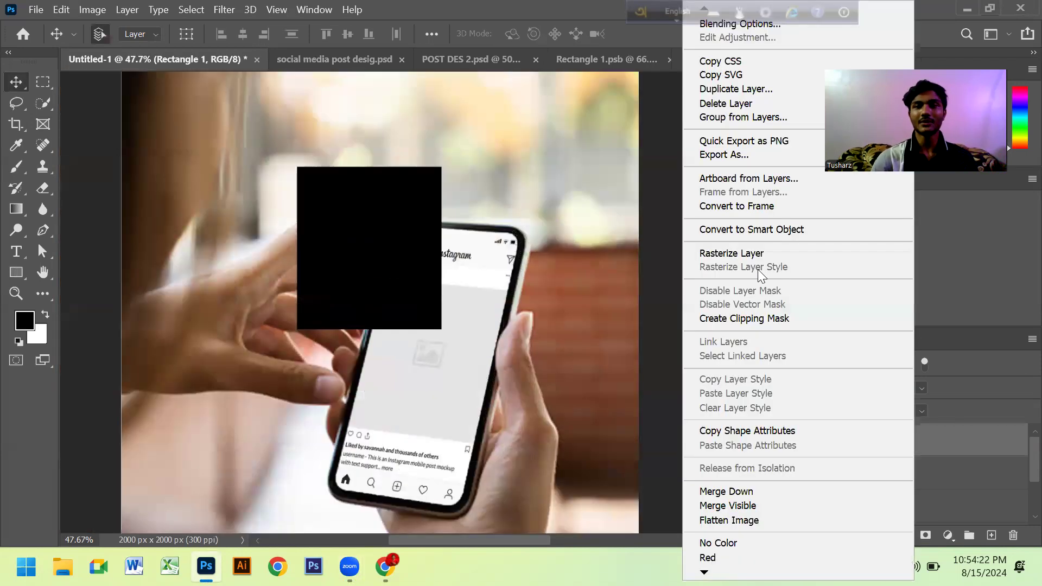
{"action": "left_click", "coordinate": [761, 229]}
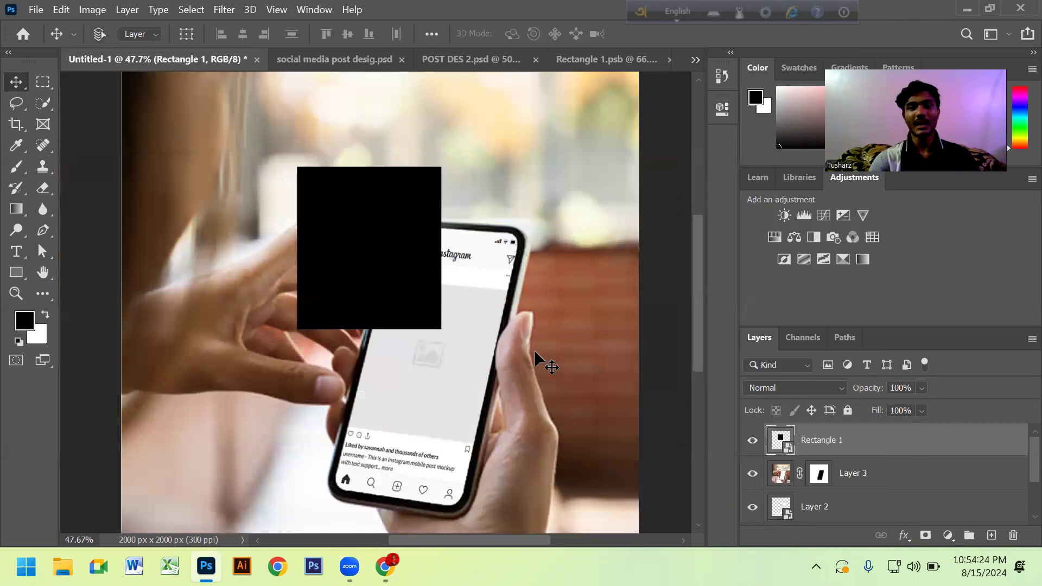
{"action": "mouse_move", "coordinate": [387, 273]}
{"action": "left_mouse_down"}
{"action": "mouse_move", "coordinate": [441, 398]}
{"action": "mouse_move", "coordinate": [369, 317]}
{"action": "left_mouse_up"}
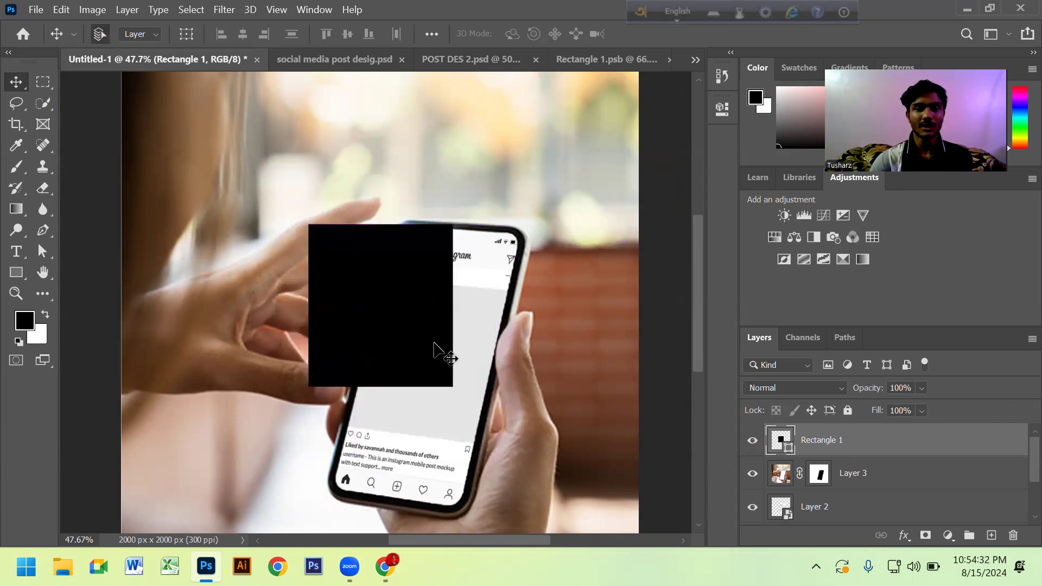
{"action": "left_click_drag", "start_coordinate": [434, 350], "coordinate": [434, 411]}
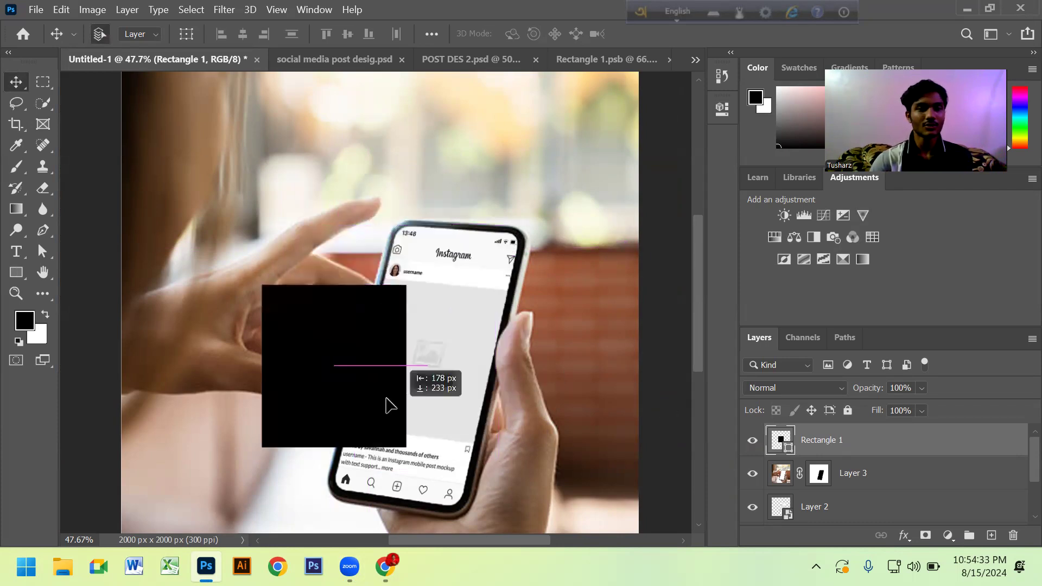
{"action": "right_click", "coordinate": [856, 438]}
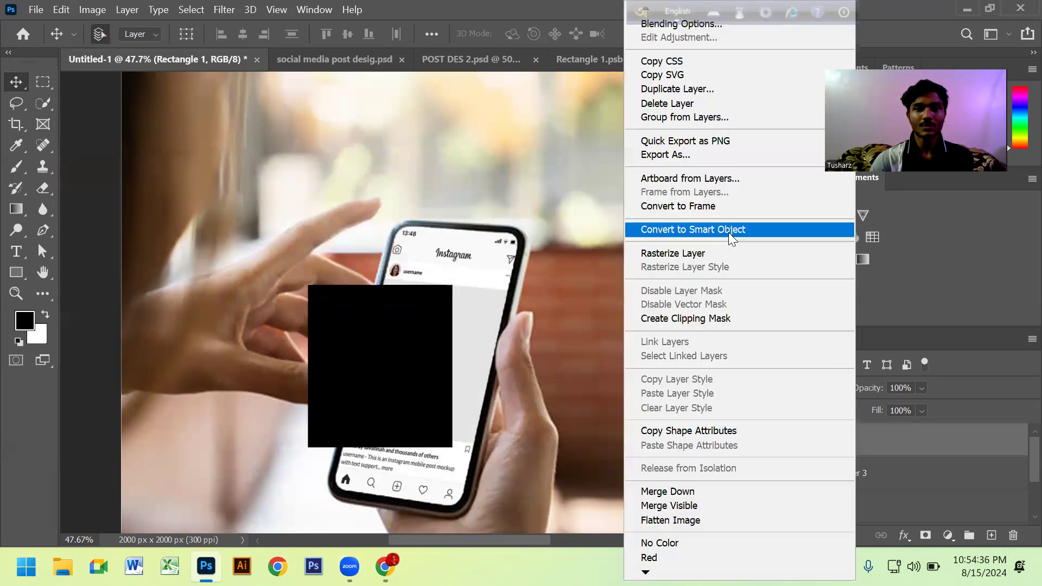
{"action": "left_click", "coordinate": [728, 234]}
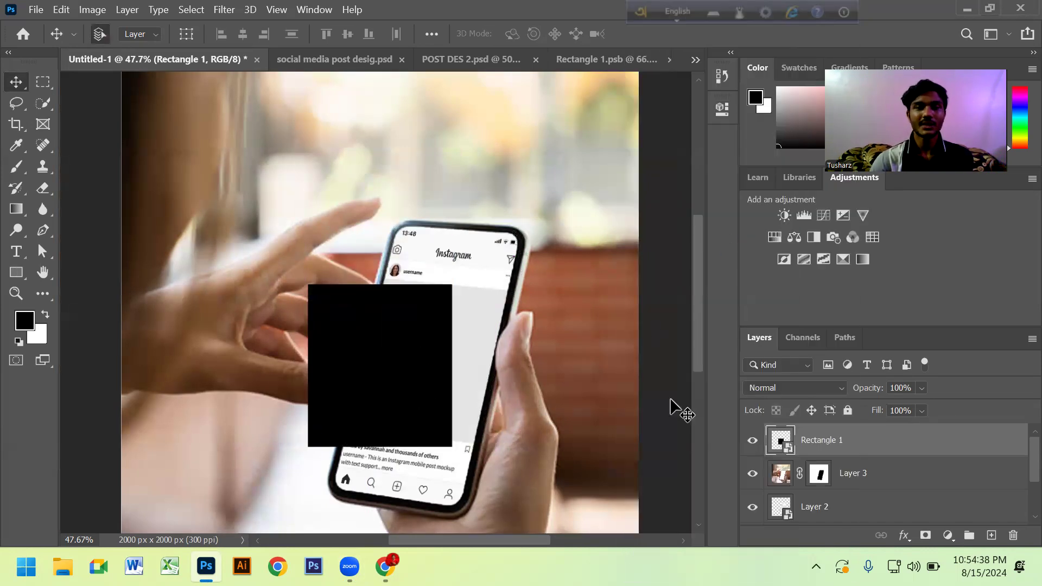
{"action": "mouse_move", "coordinate": [332, 358]}
{"action": "left_mouse_down"}
{"action": "mouse_move", "coordinate": [396, 340]}
{"action": "mouse_move", "coordinate": [381, 347]}
{"action": "left_mouse_up"}
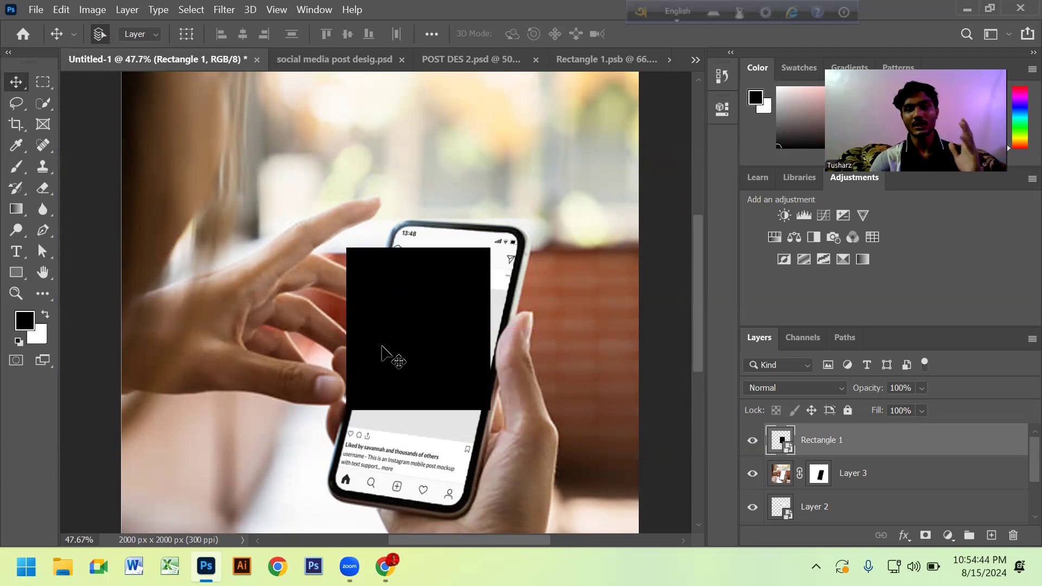
{"action": "left_click_drag", "start_coordinate": [414, 349], "coordinate": [396, 361]}
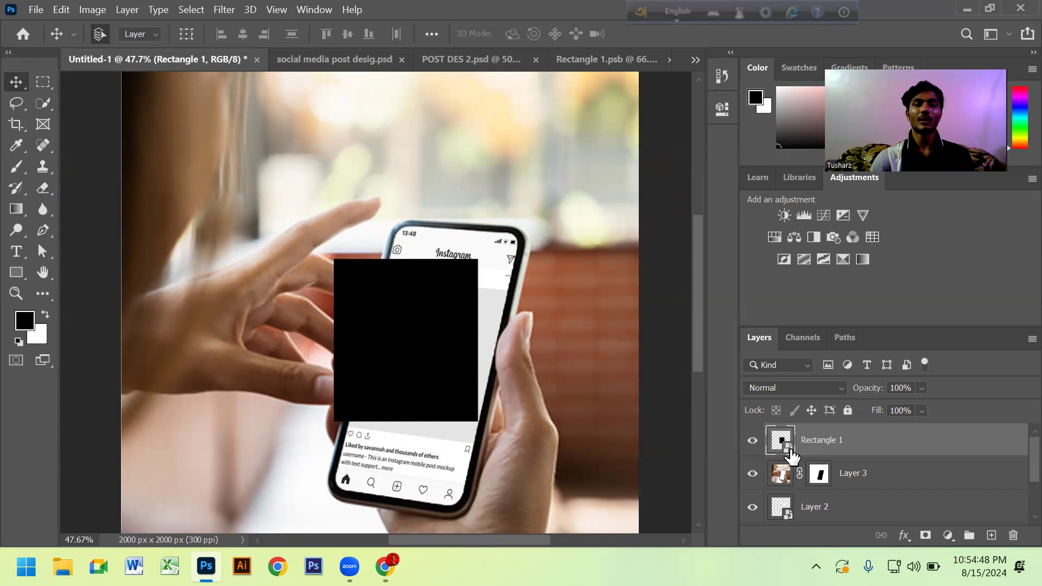
{"action": "left_click_drag", "start_coordinate": [368, 340], "coordinate": [402, 369]}
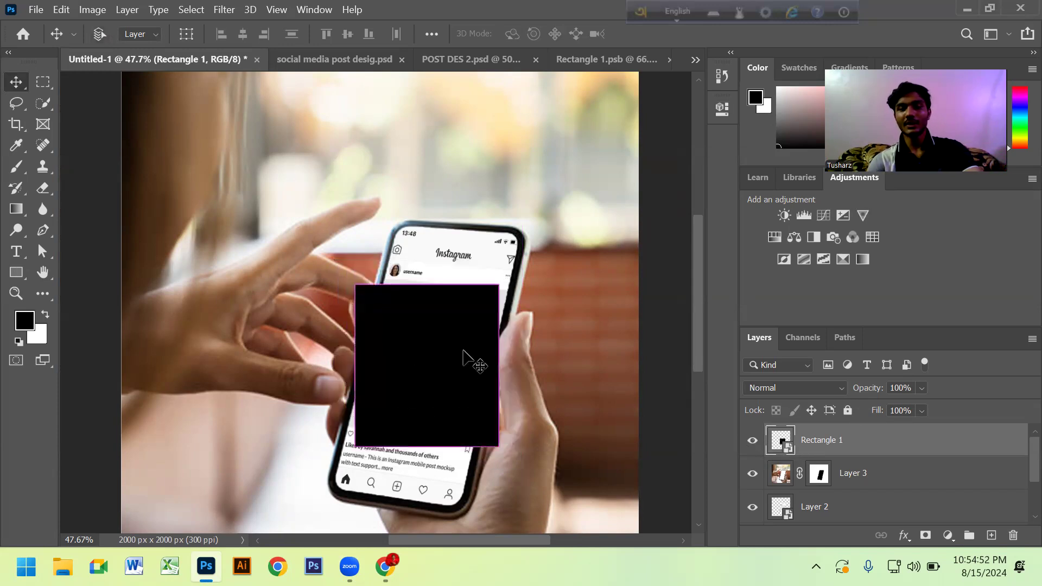
Place POST DES 2.jpg from the Desktop into the mockup as an embedded image.
{"action": "left_click", "coordinate": [36, 9]}
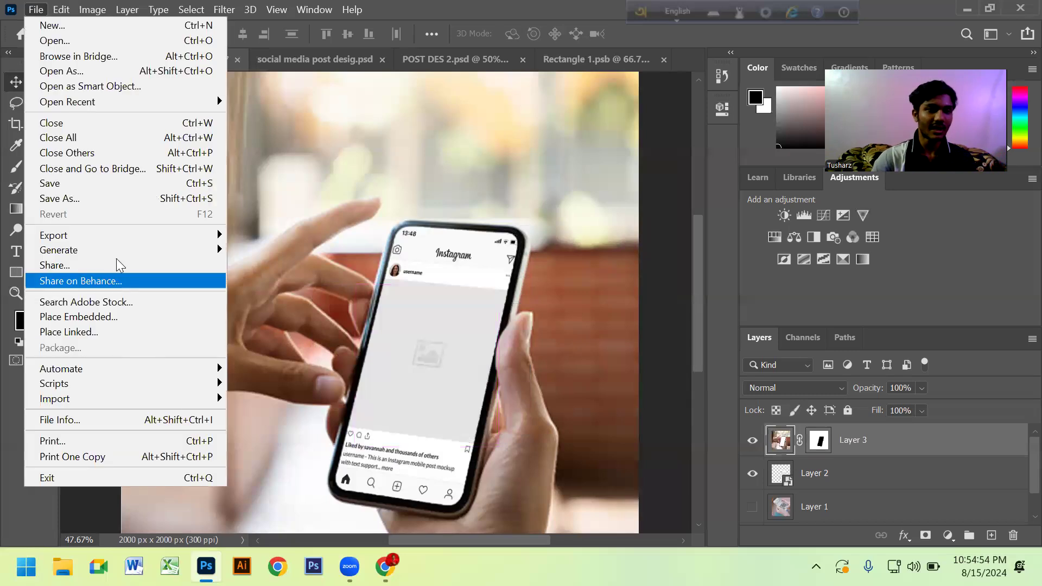
{"action": "left_click", "coordinate": [137, 317]}
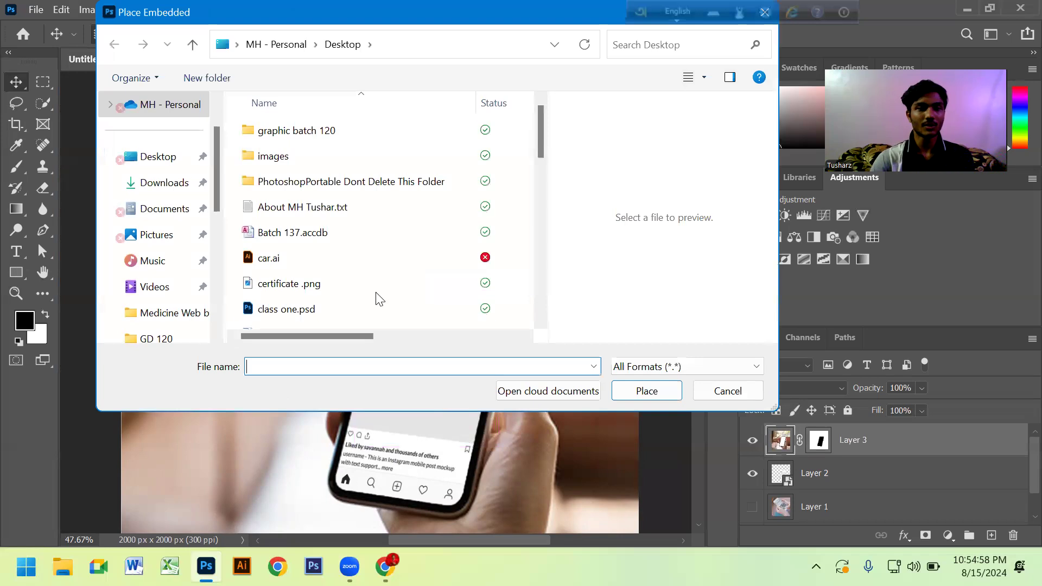
{"action": "scroll", "coordinate": [371, 288], "scroll_direction": "down", "scroll_amount": 1}
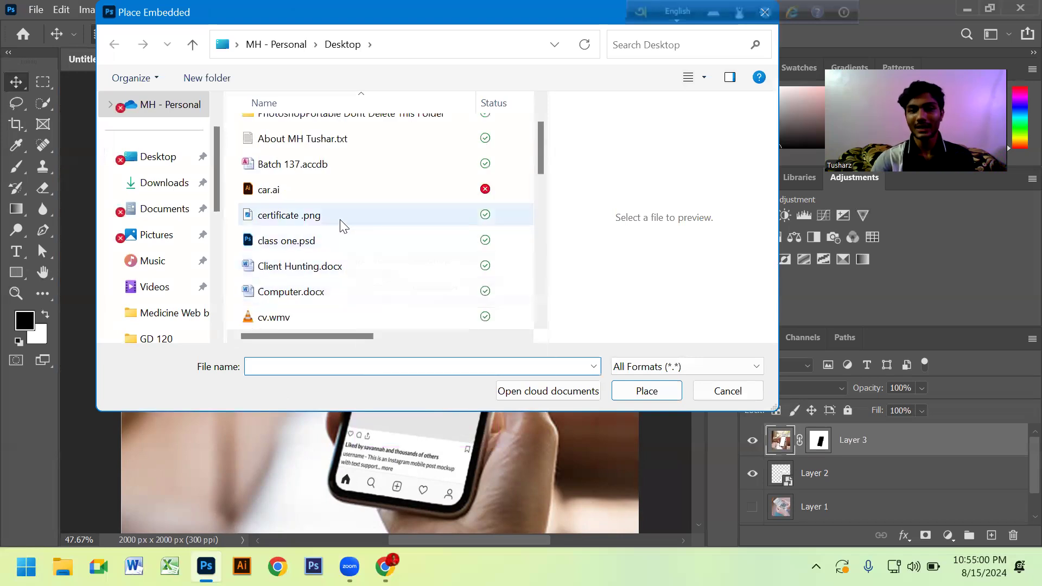
{"action": "scroll", "coordinate": [363, 275], "scroll_direction": "up", "scroll_amount": 2}
{"action": "left_click", "coordinate": [158, 156]}
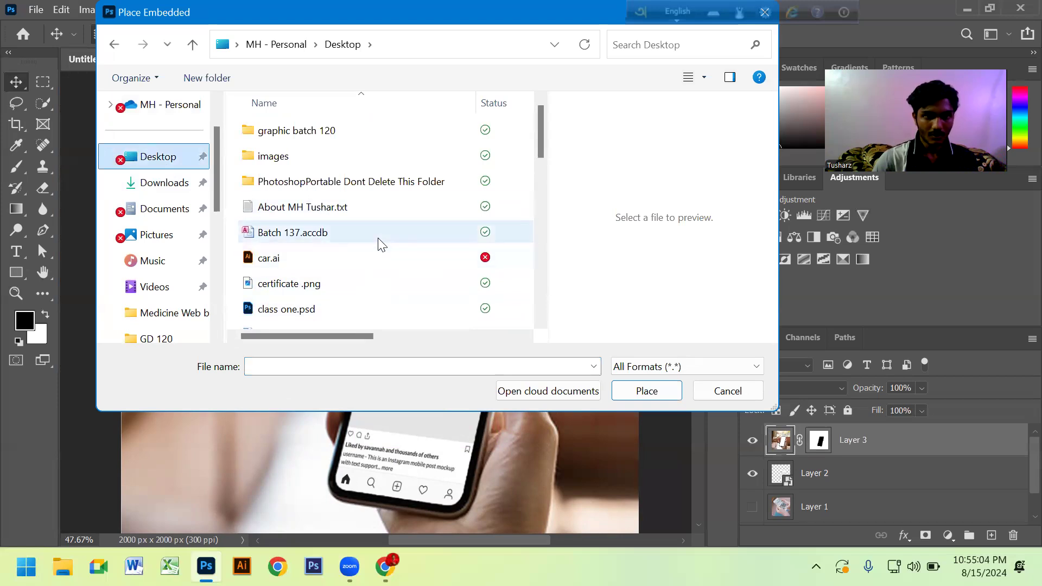
{"action": "scroll", "coordinate": [381, 243], "scroll_direction": "down", "scroll_amount": 4}
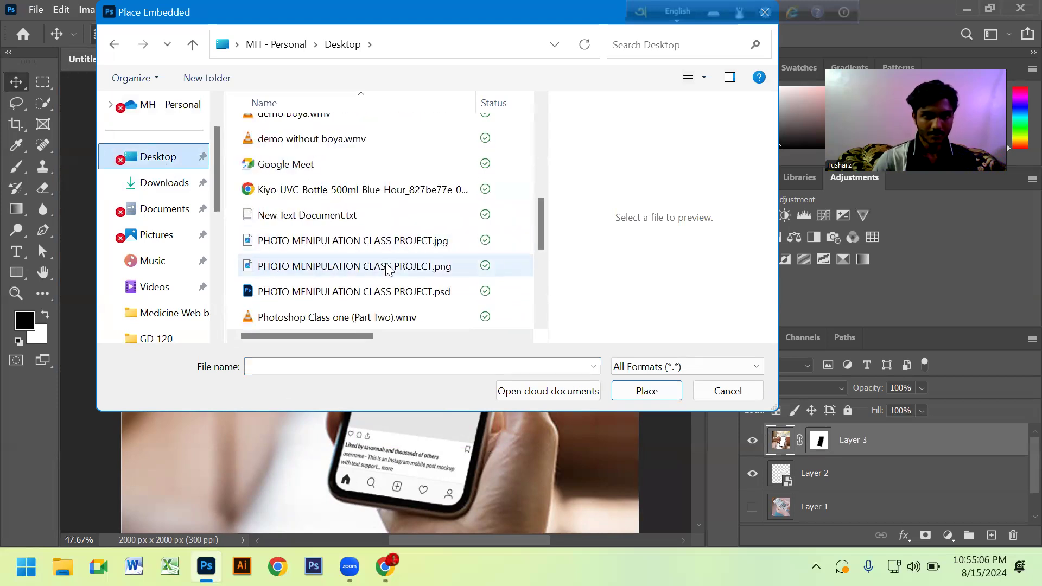
{"action": "scroll", "coordinate": [387, 267], "scroll_direction": "down", "scroll_amount": 2}
{"action": "left_click", "coordinate": [364, 214]}
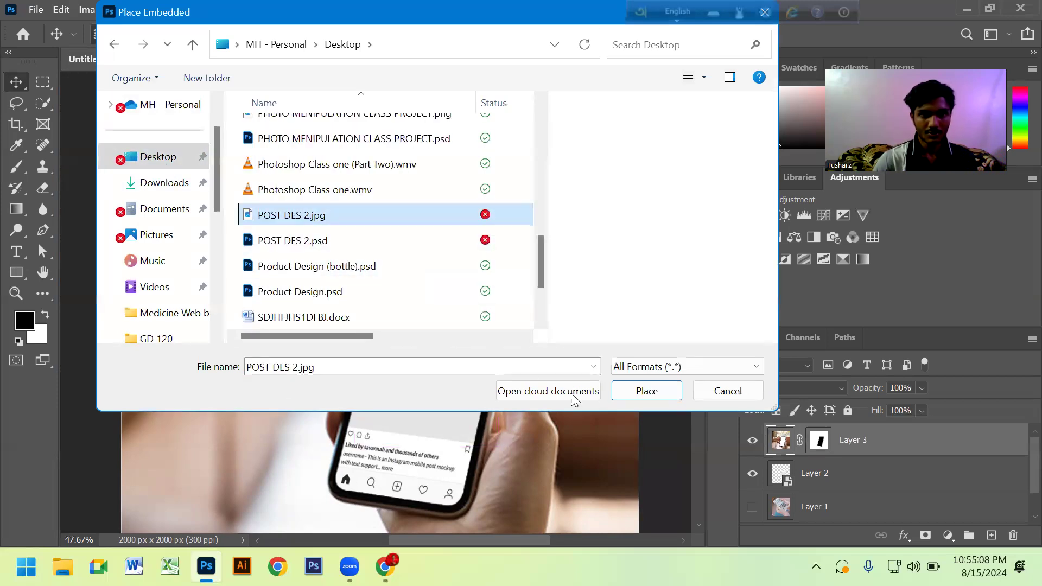
{"action": "left_click", "coordinate": [621, 388]}
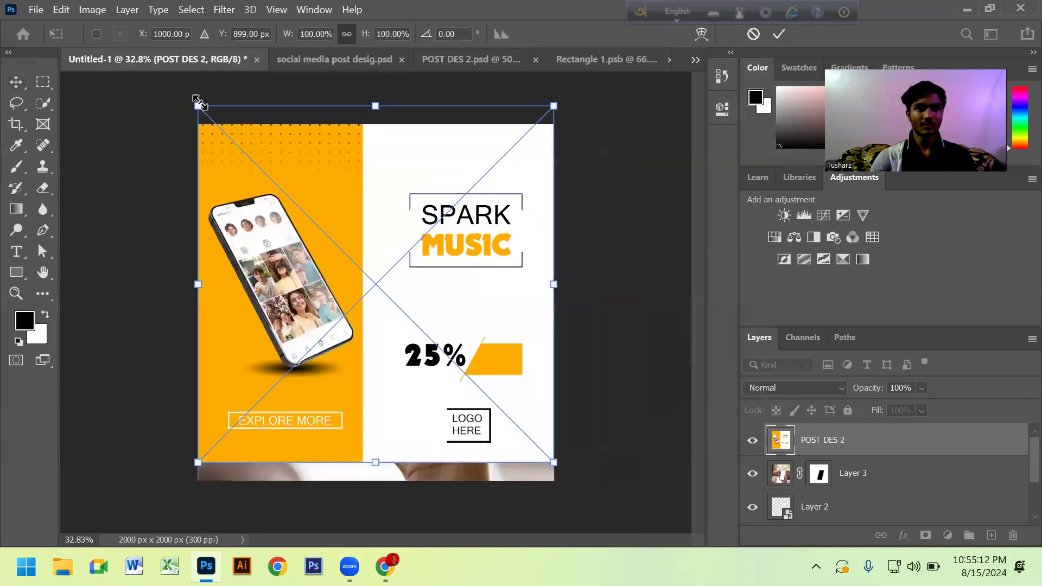
Scale POST DES 2 to about 33%, convert it to a smart object, and move it onto the phone.
{"action": "left_click_drag", "start_coordinate": [196, 104], "coordinate": [320, 216]}
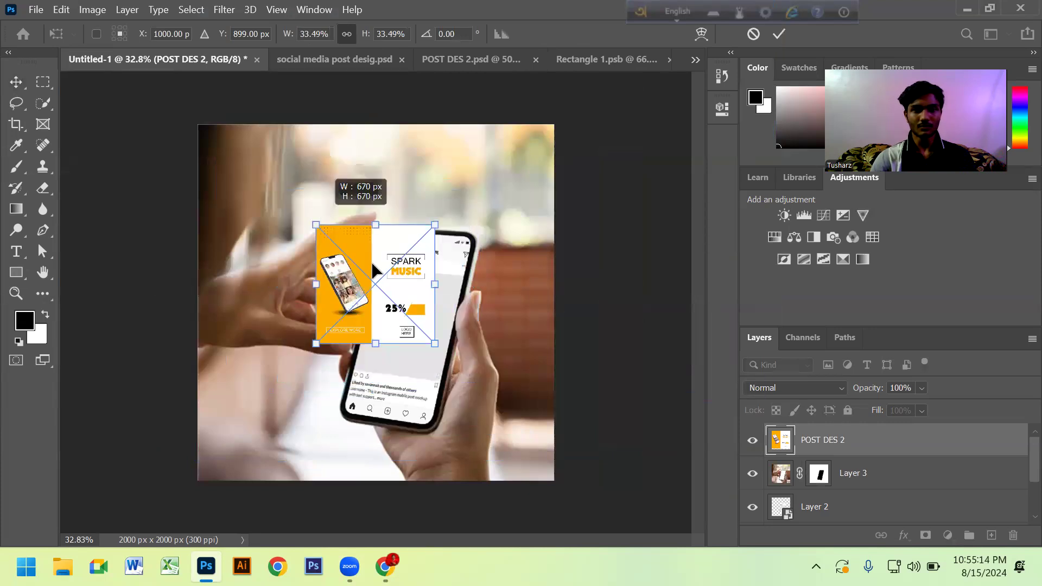
{"action": "key", "text": "Return"}
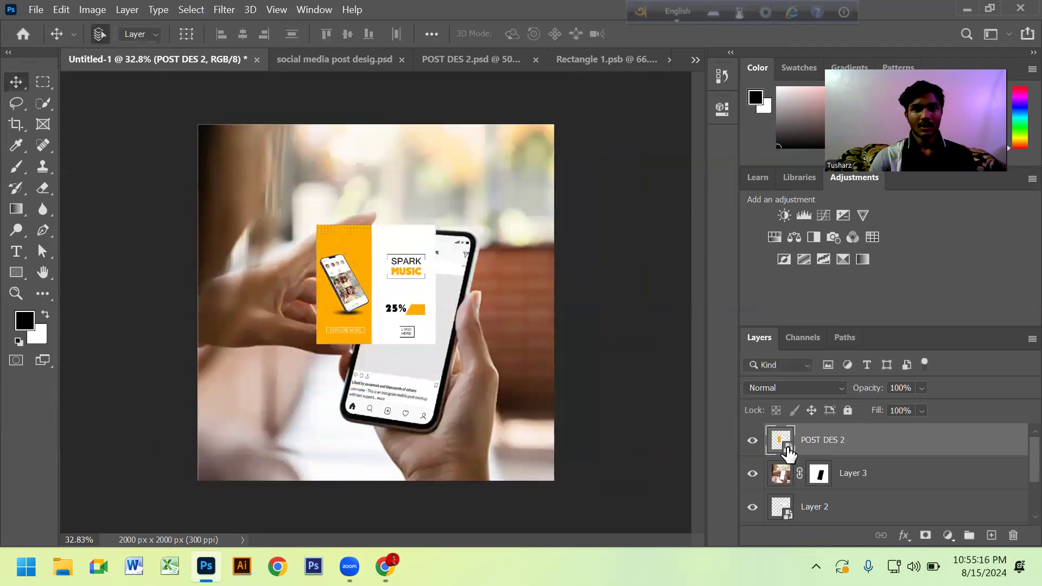
{"action": "right_click", "coordinate": [832, 444]}
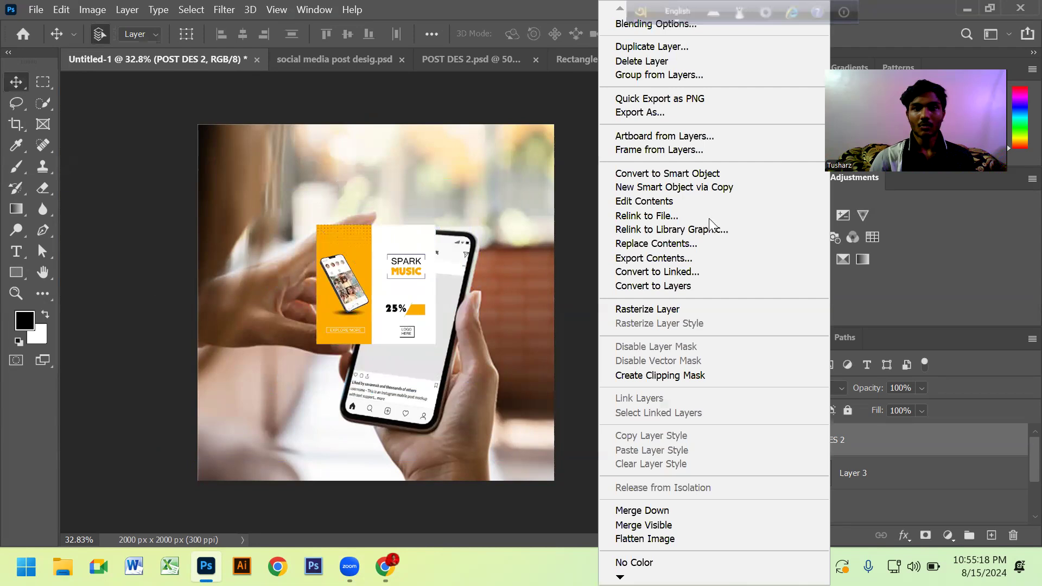
{"action": "left_click", "coordinate": [704, 175]}
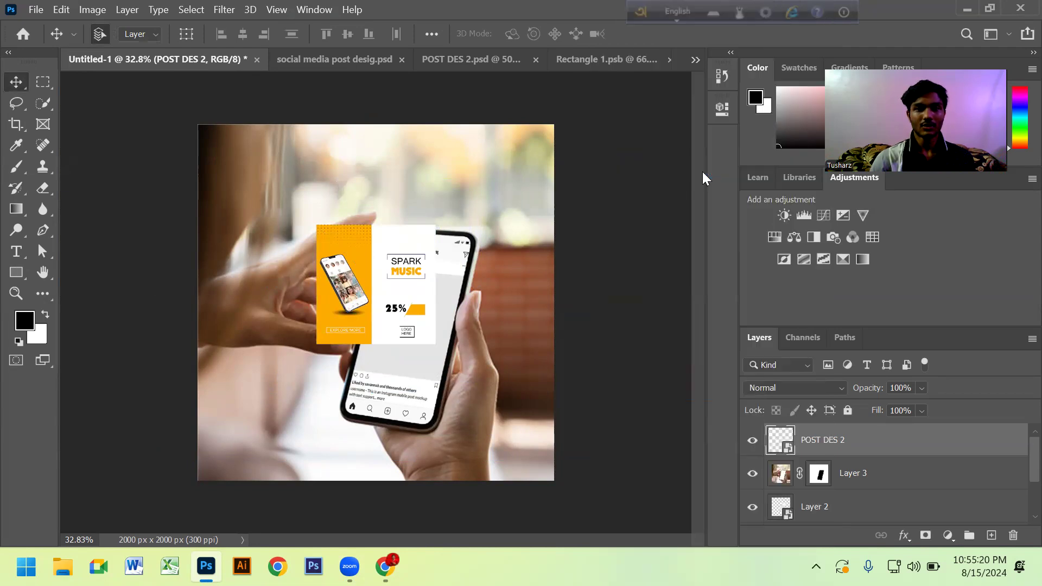
{"action": "mouse_move", "coordinate": [389, 283]}
{"action": "left_mouse_down"}
{"action": "mouse_move", "coordinate": [407, 336]}
{"action": "mouse_move", "coordinate": [425, 332]}
{"action": "mouse_move", "coordinate": [417, 359]}
{"action": "mouse_move", "coordinate": [419, 326]}
{"action": "left_mouse_up"}
{"action": "scroll", "coordinate": [432, 314], "scroll_direction": "up", "scroll_amount": 2}
{"action": "scroll", "coordinate": [418, 326], "scroll_direction": "up", "scroll_amount": 2}
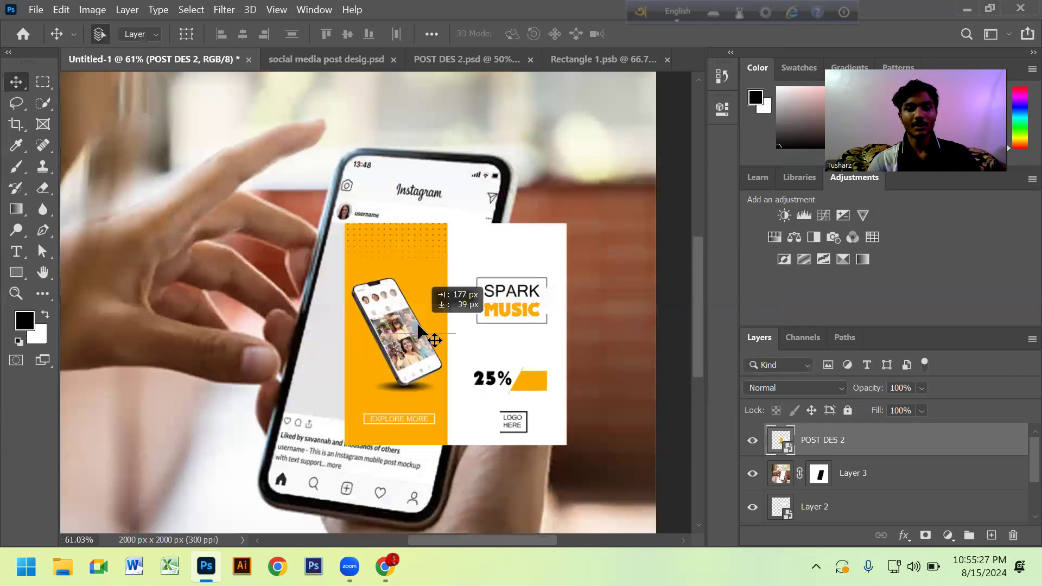
Pull the design's top-left and bottom-left corners onto the phone screen's left corners.
{"action": "key", "text": "ctrl+t"}
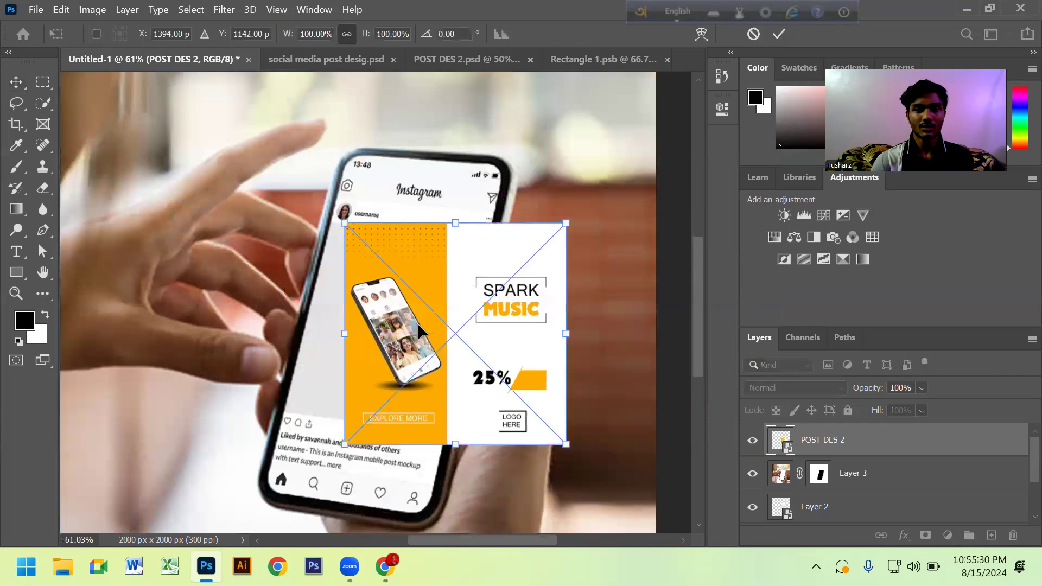
{"action": "right_click", "coordinate": [418, 325]}
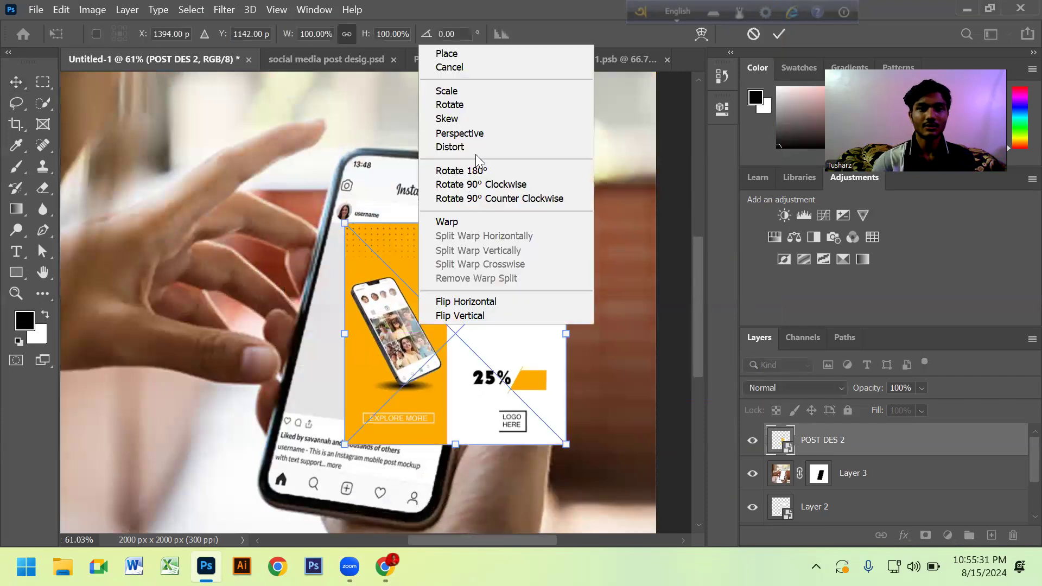
{"action": "left_click", "coordinate": [350, 277]}
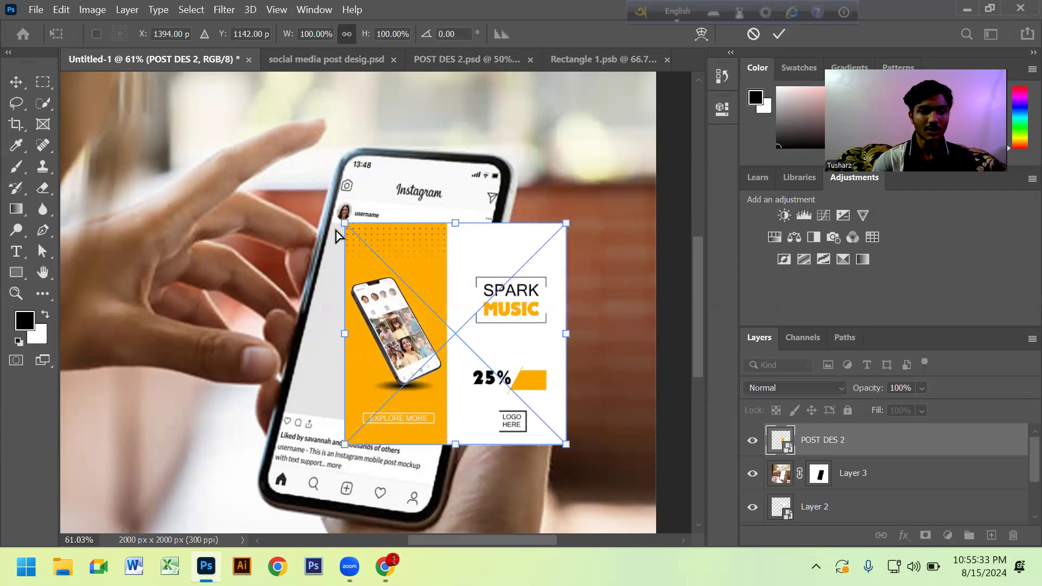
{"action": "scroll", "coordinate": [338, 237], "scroll_direction": "up", "scroll_amount": 5}
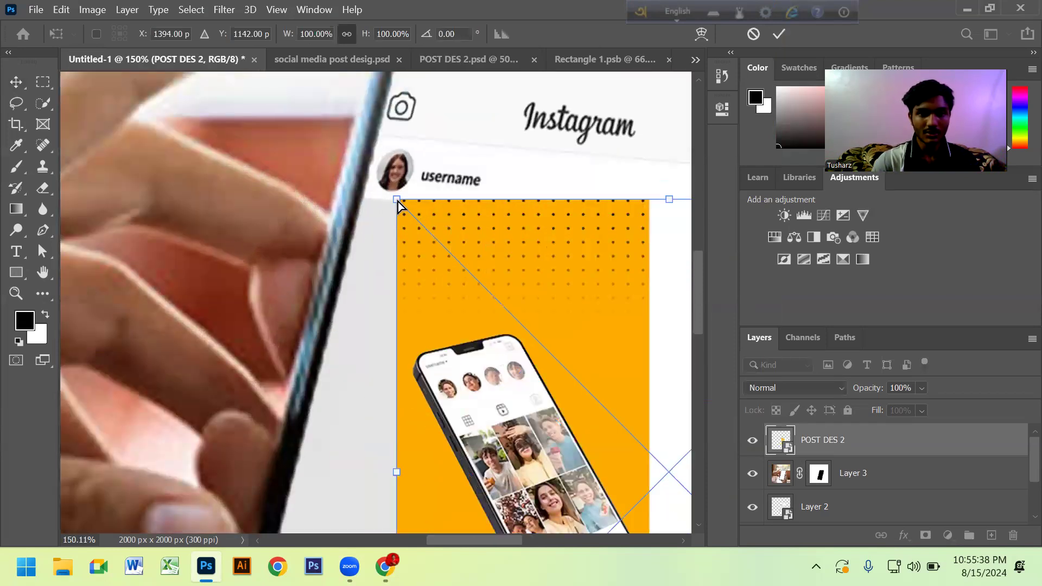
{"action": "left_click_drag", "start_coordinate": [397, 201], "coordinate": [361, 201]}
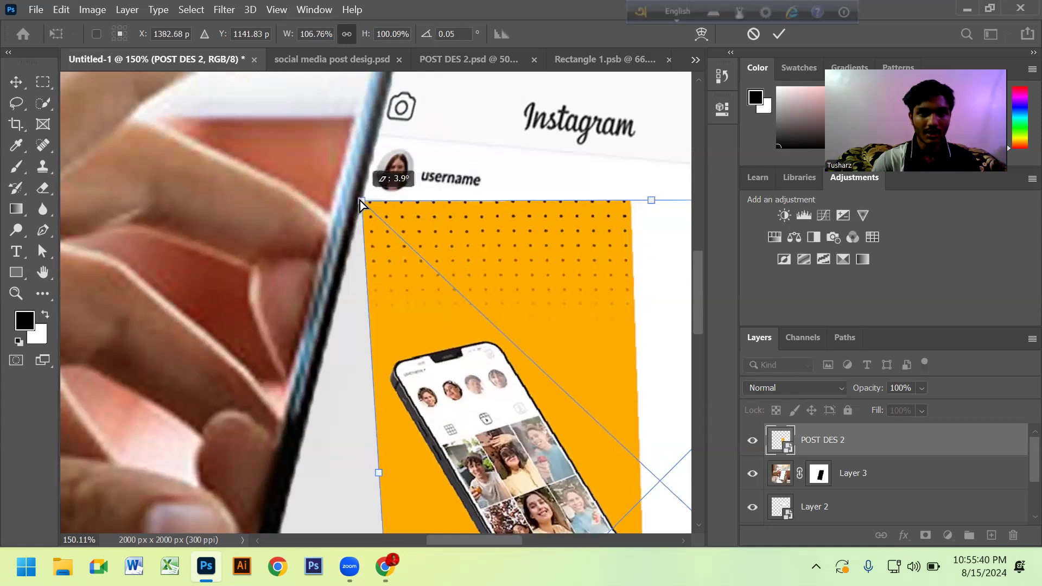
{"action": "scroll", "coordinate": [296, 294], "scroll_direction": "down", "scroll_amount": 5}
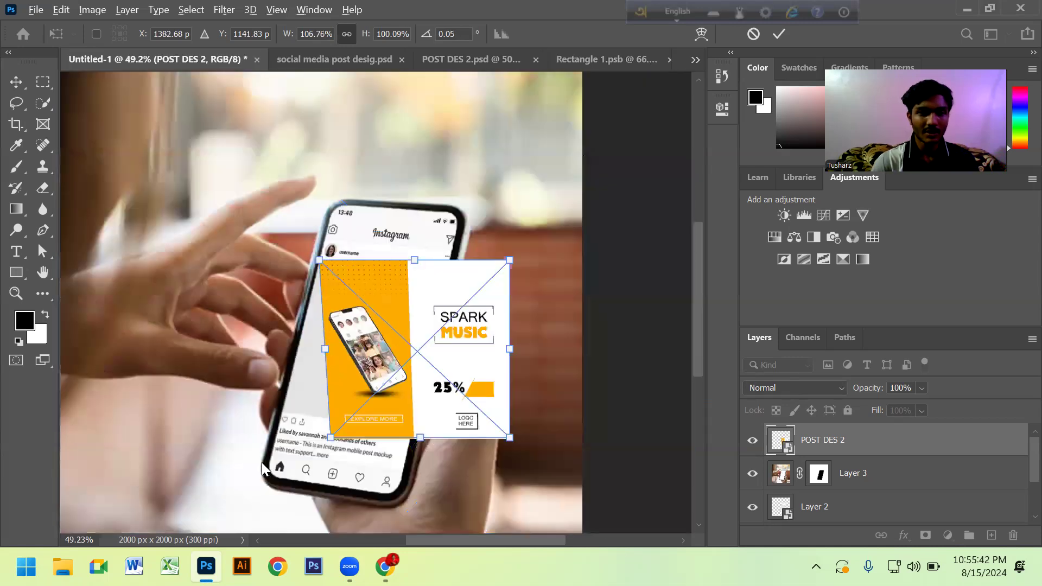
{"action": "scroll", "coordinate": [222, 448], "scroll_direction": "up", "scroll_amount": 3}
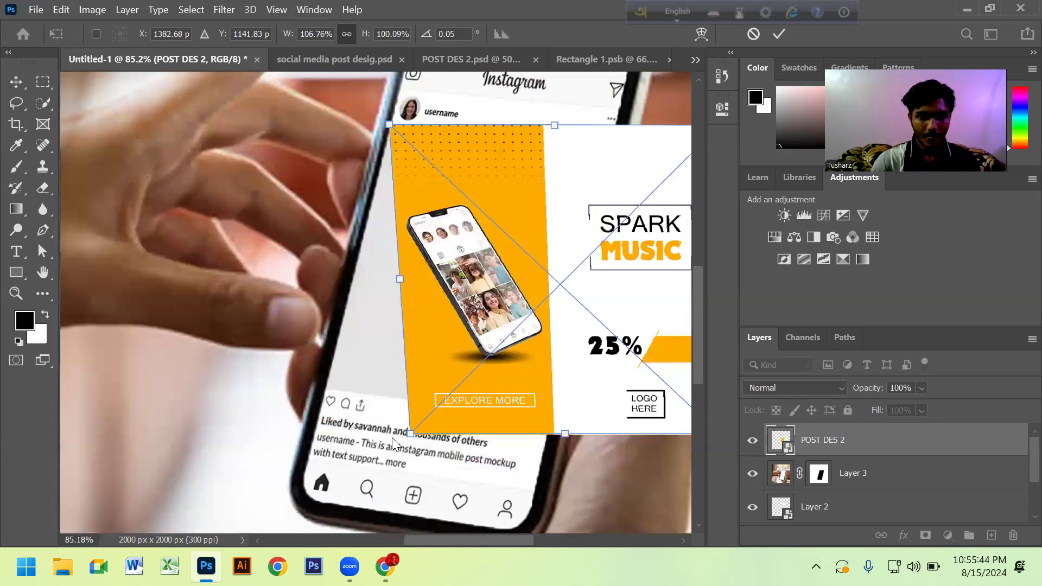
{"action": "left_click_drag", "start_coordinate": [411, 434], "coordinate": [326, 390]}
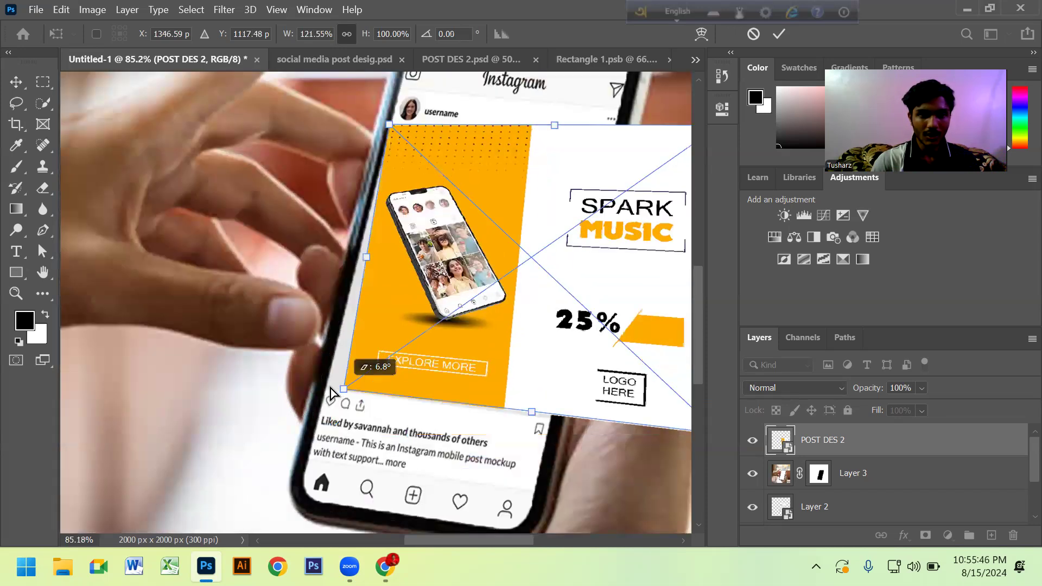
{"action": "scroll", "coordinate": [542, 440], "scroll_direction": "down", "scroll_amount": 2}
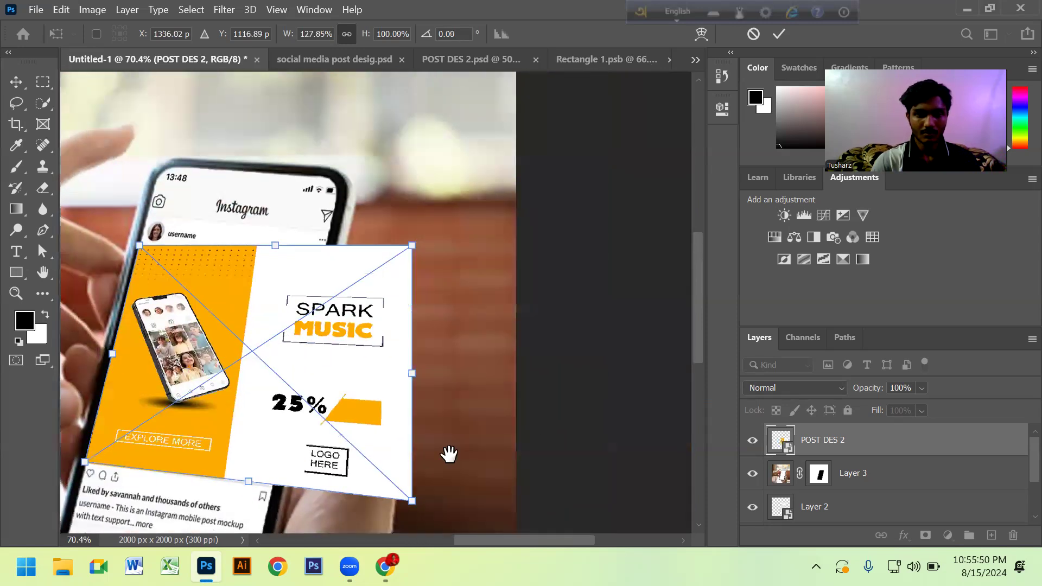
Fit the design's bottom-right and top-right corners to the screen's right corners.
{"action": "left_click_drag", "start_coordinate": [449, 453], "coordinate": [513, 374]}
{"action": "left_click_drag", "start_coordinate": [520, 411], "coordinate": [379, 399]}
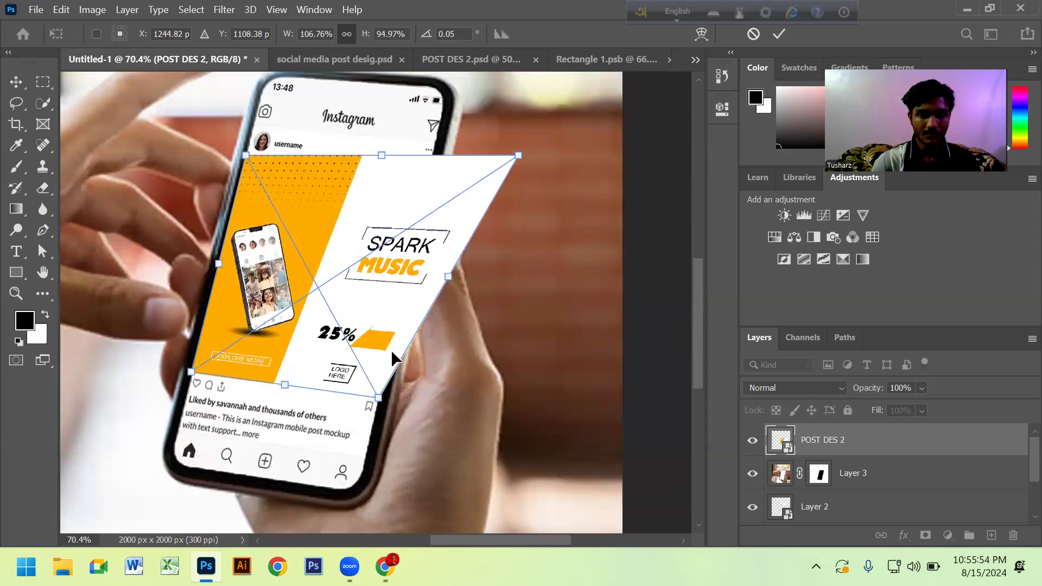
{"action": "left_click_drag", "start_coordinate": [518, 156], "coordinate": [428, 178]}
{"action": "scroll", "coordinate": [407, 387], "scroll_direction": "up", "scroll_amount": 3}
{"action": "scroll", "coordinate": [341, 482], "scroll_direction": "up", "scroll_amount": 2}
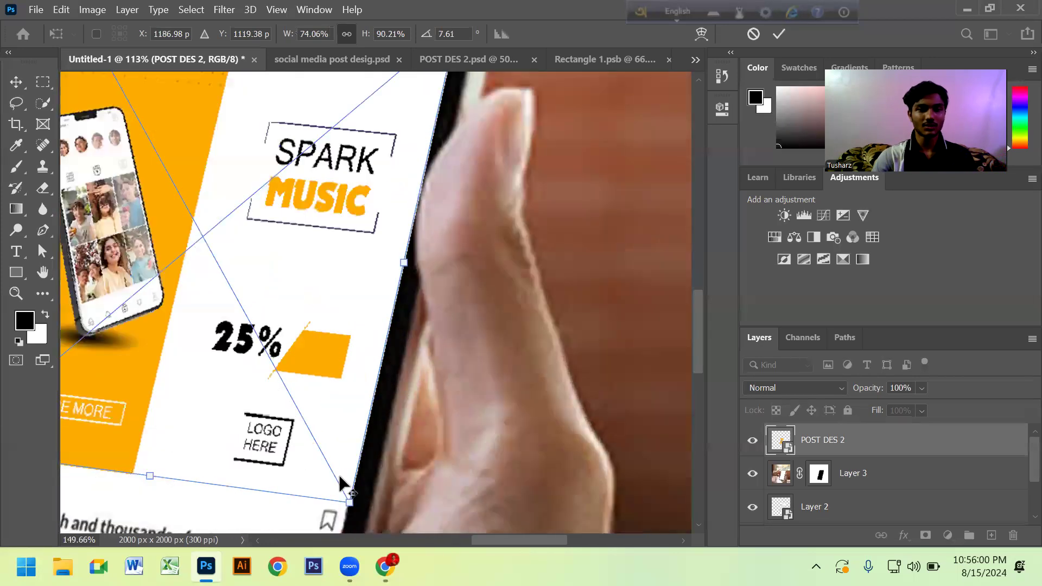
{"action": "scroll", "coordinate": [341, 482], "scroll_direction": "up", "scroll_amount": 2}
{"action": "scroll", "coordinate": [332, 437], "scroll_direction": "up", "scroll_amount": 1}
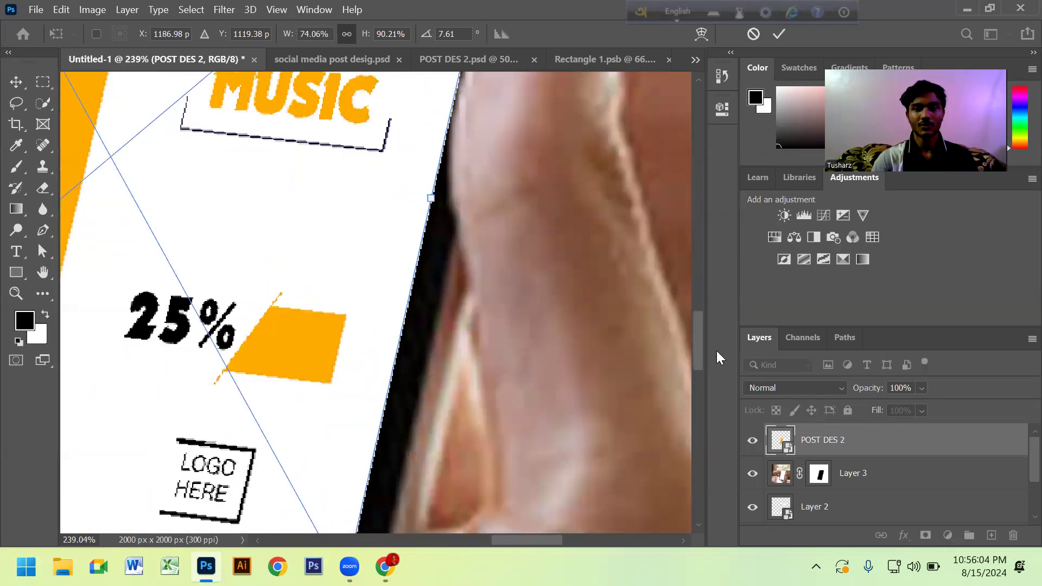
{"action": "left_click_drag", "start_coordinate": [700, 319], "coordinate": [707, 283]}
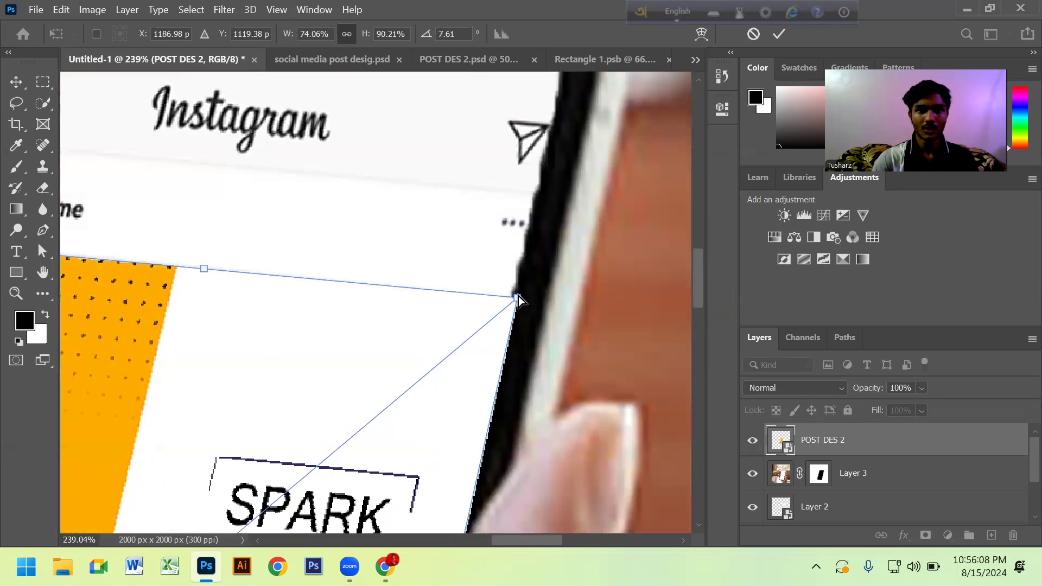
{"action": "left_click_drag", "start_coordinate": [515, 297], "coordinate": [516, 298]}
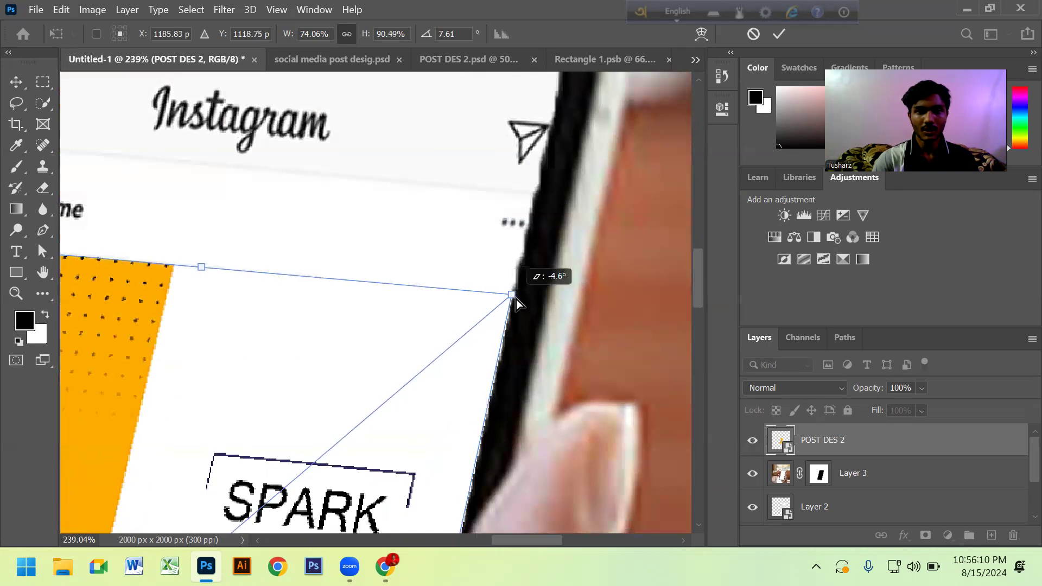
Commit the perspective distortion of the POST DES 2 design.
{"action": "scroll", "coordinate": [597, 320], "scroll_direction": "down", "scroll_amount": 3}
{"action": "scroll", "coordinate": [444, 332], "scroll_direction": "down", "scroll_amount": 2}
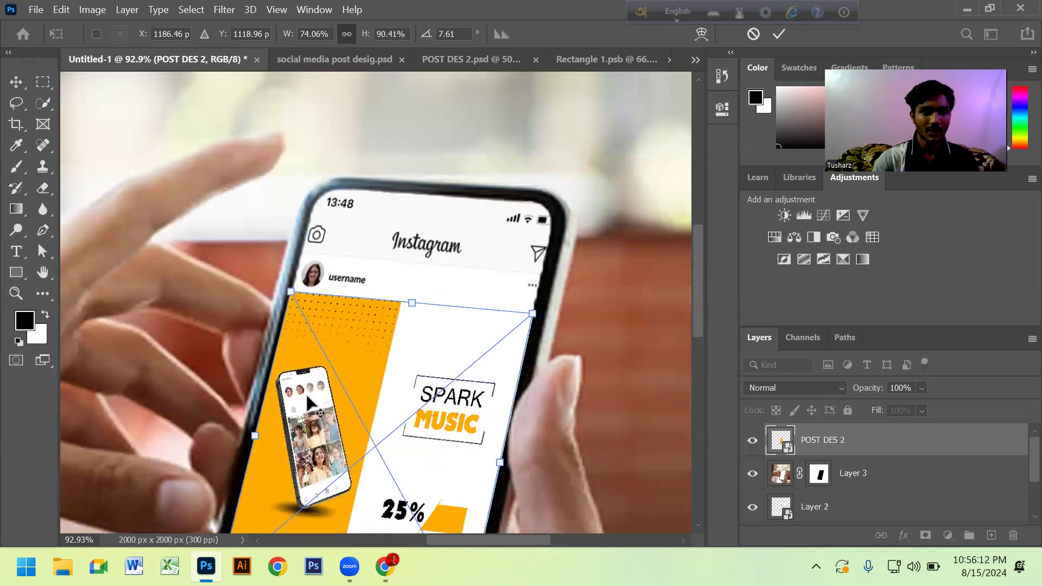
{"action": "scroll", "coordinate": [304, 452], "scroll_direction": "down", "scroll_amount": 2}
{"action": "scroll", "coordinate": [288, 423], "scroll_direction": "down", "scroll_amount": 1}
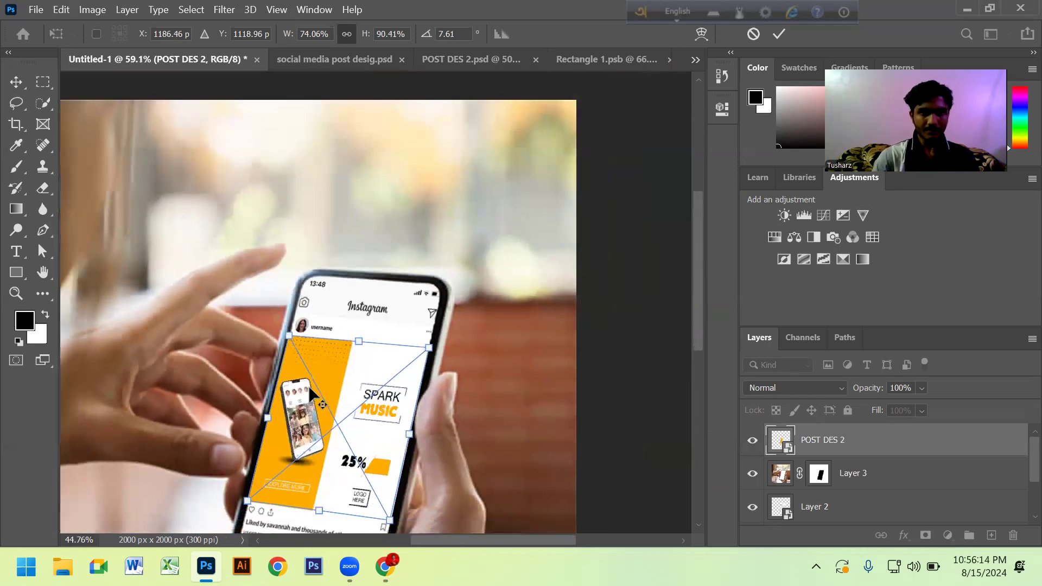
{"action": "scroll", "coordinate": [337, 363], "scroll_direction": "down", "scroll_amount": 2}
{"action": "scroll", "coordinate": [390, 315], "scroll_direction": "up", "scroll_amount": 2}
{"action": "key", "text": "alt+space"}
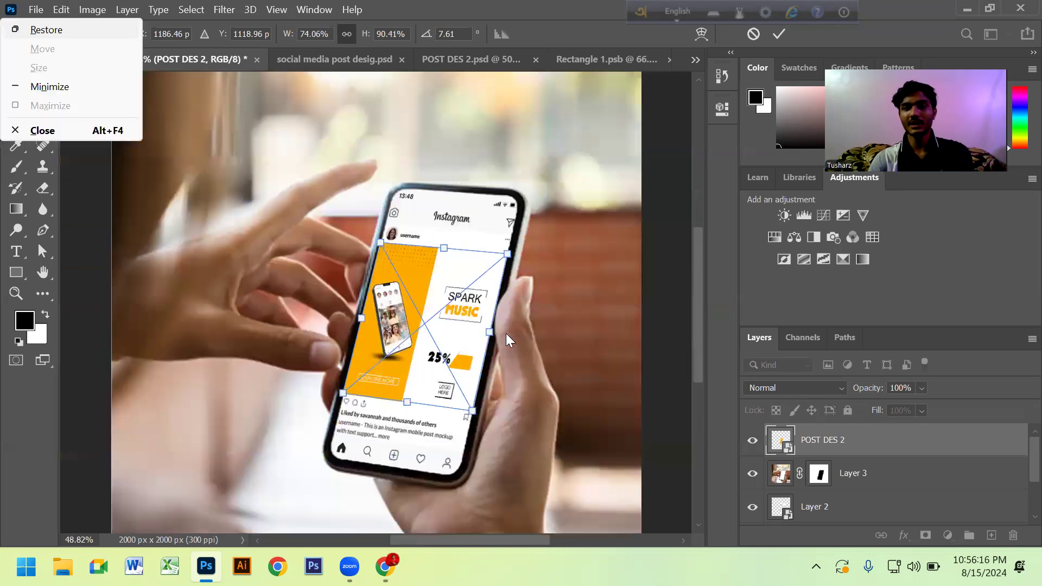
{"action": "key", "text": "Escape"}
{"action": "key", "text": "Return"}
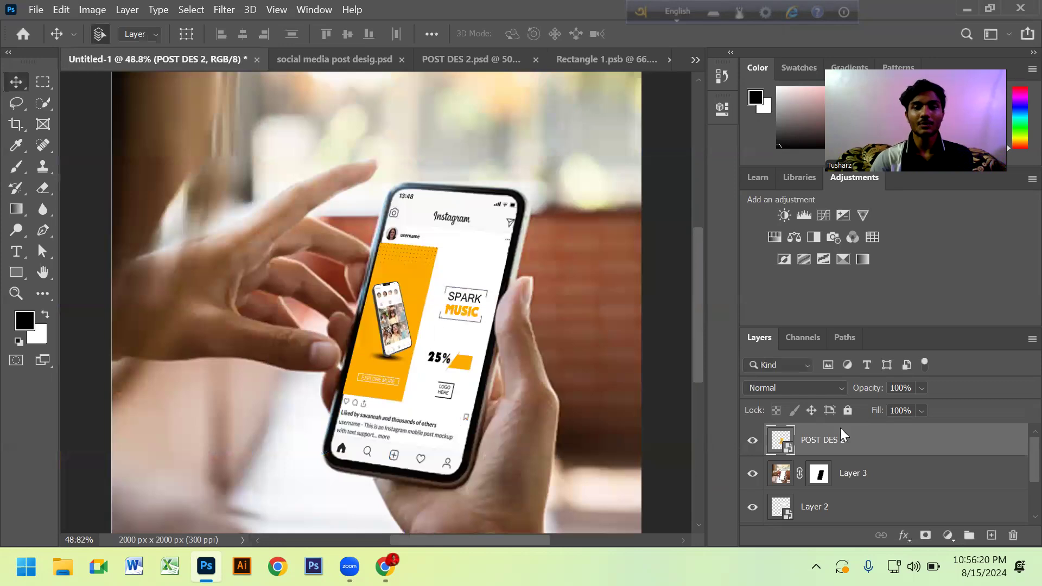
Place the POST DES 2 layer under the masked Layer 3 phone photo.
{"action": "left_click_drag", "start_coordinate": [848, 452], "coordinate": [848, 494]}
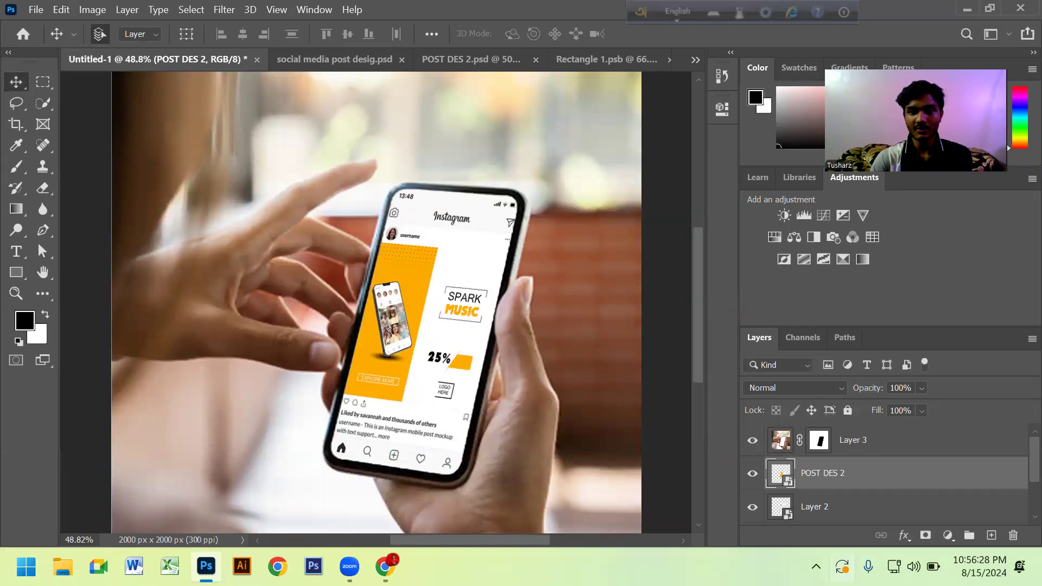
Inside the smart object, paint soft black strokes on a new layer and save.
{"action": "double_click", "coordinate": [781, 478]}
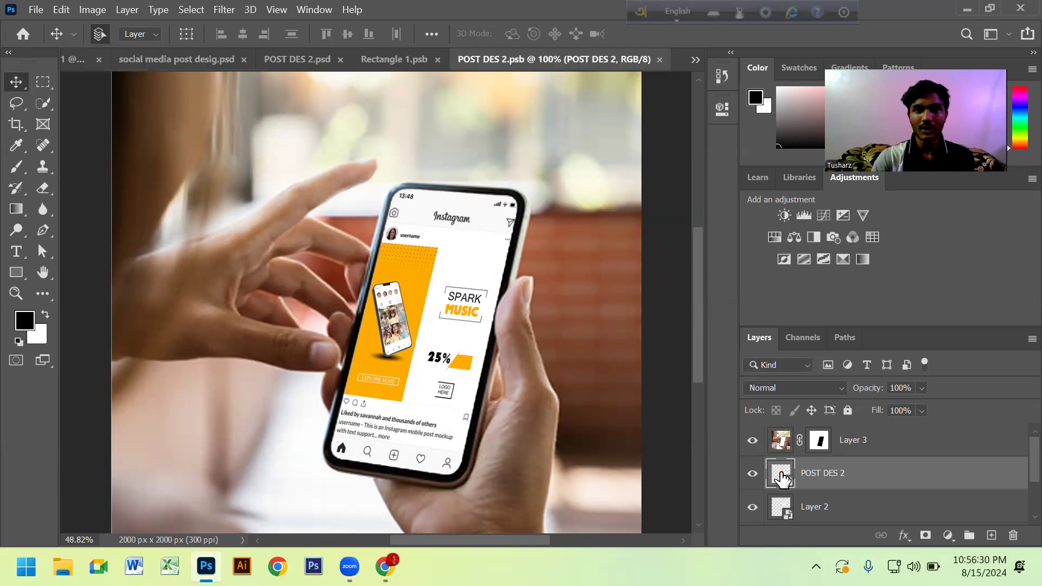
{"action": "left_click", "coordinate": [438, 60]}
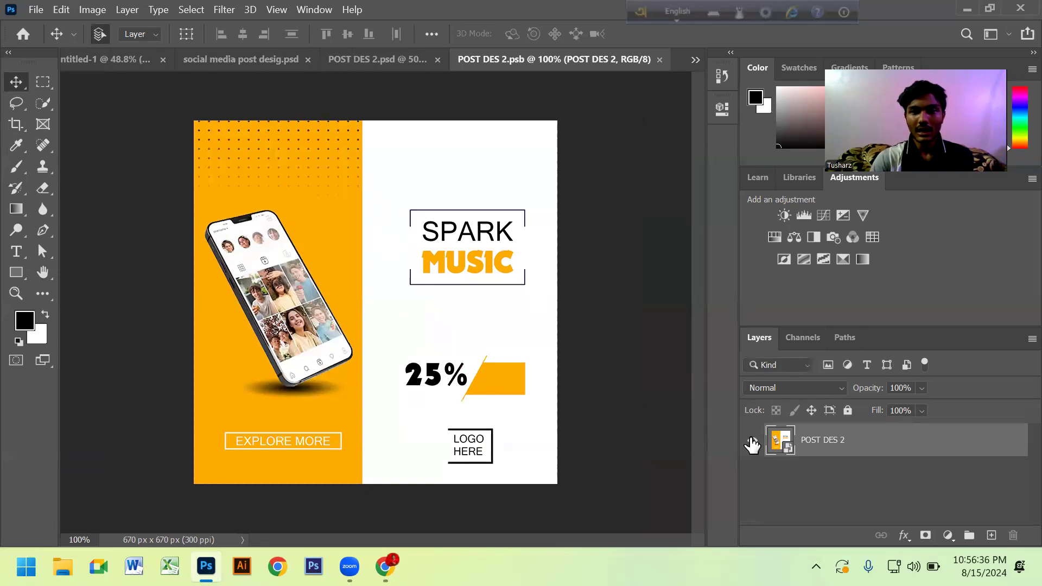
{"action": "left_click", "coordinate": [991, 536]}
{"action": "left_click", "coordinate": [19, 172]}
{"action": "mouse_move", "coordinate": [442, 116]}
{"action": "left_mouse_down"}
{"action": "mouse_move", "coordinate": [372, 430]}
{"action": "mouse_move", "coordinate": [578, 358]}
{"action": "mouse_move", "coordinate": [664, 453]}
{"action": "left_mouse_up"}
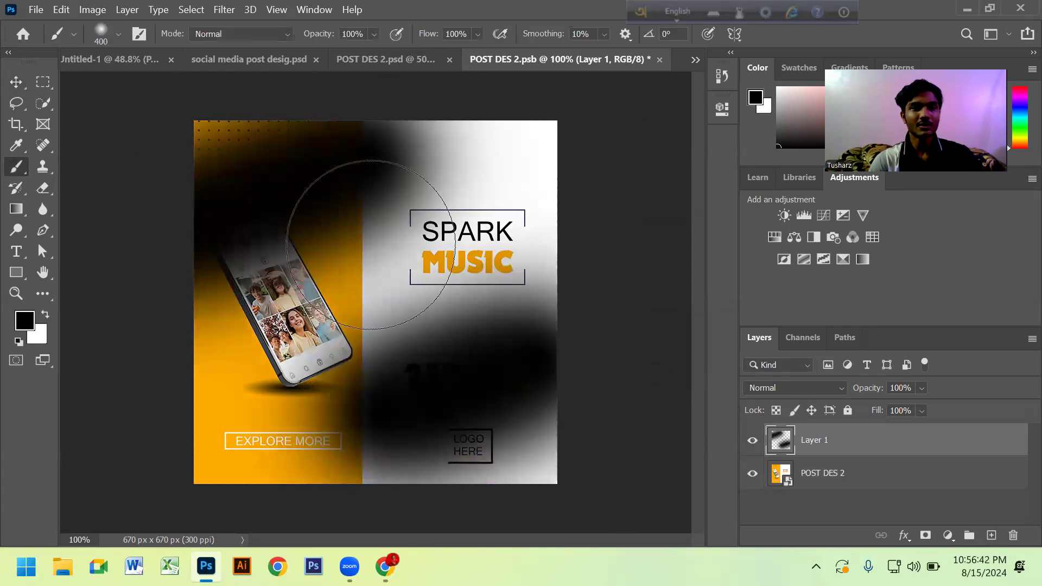
{"action": "key", "text": "ctrl+s"}
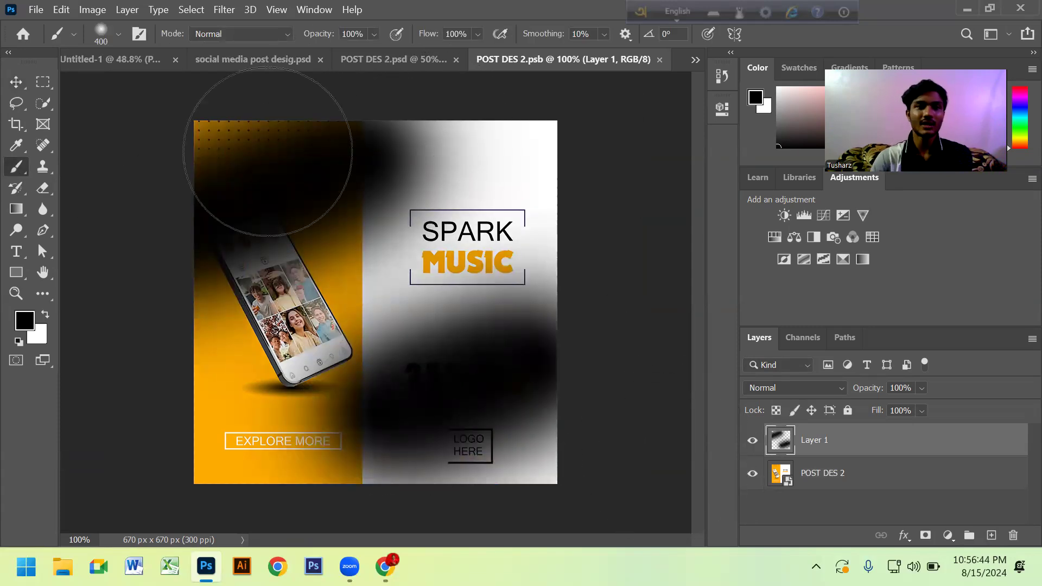
Hide Layer 1 and the POST DES 2 layer in the smart object contents.
{"action": "left_click", "coordinate": [150, 61]}
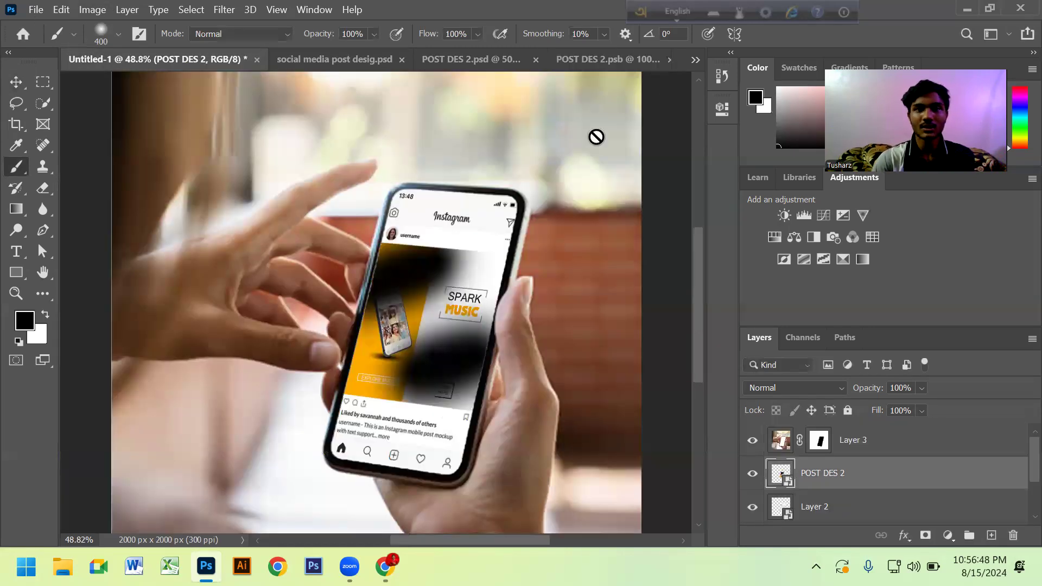
{"action": "left_click", "coordinate": [594, 66]}
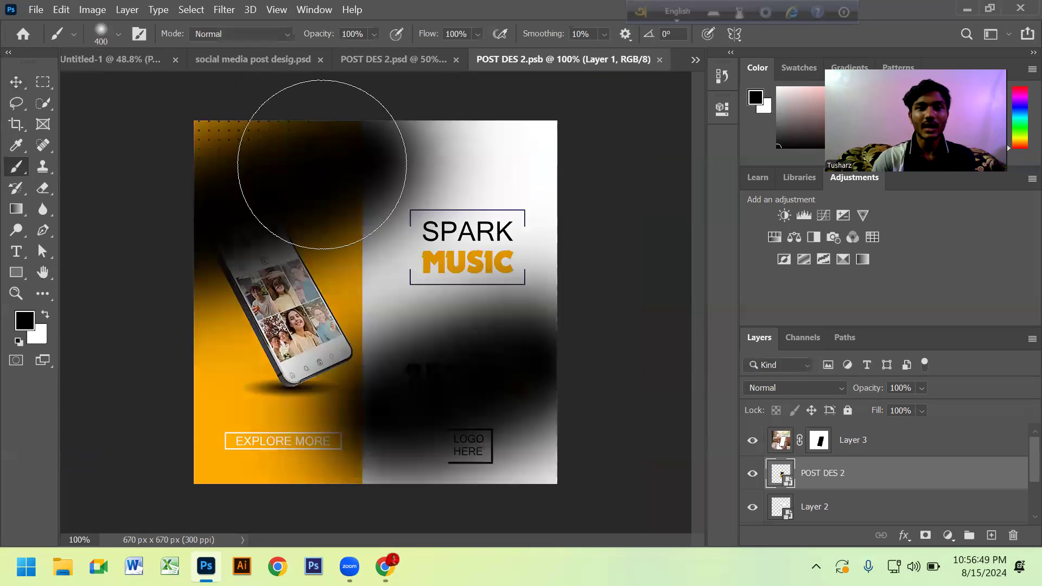
{"action": "left_click", "coordinate": [12, 84]}
{"action": "left_click", "coordinate": [752, 440]}
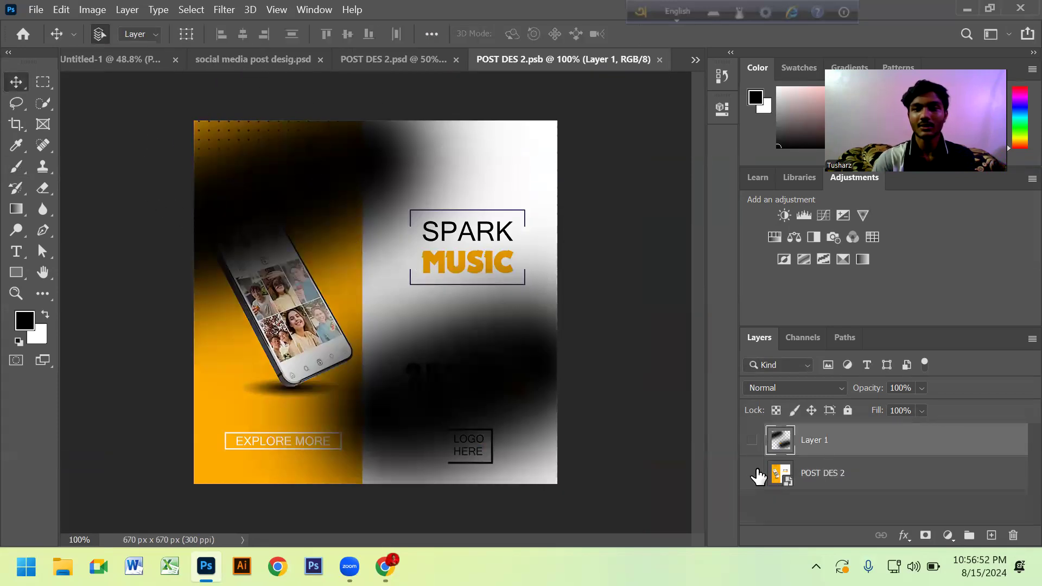
{"action": "left_click", "coordinate": [752, 473]}
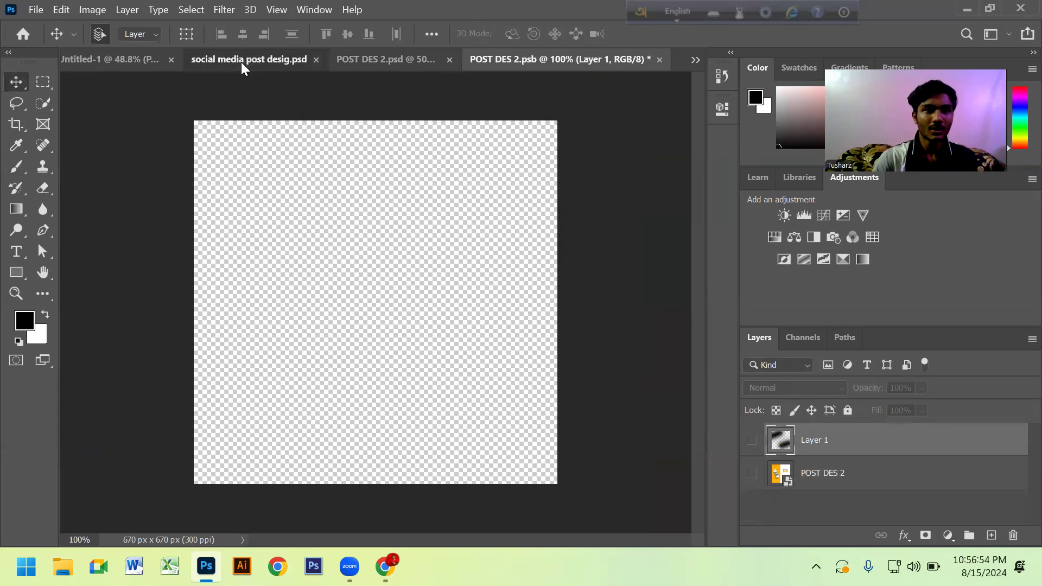
{"action": "left_click", "coordinate": [241, 61]}
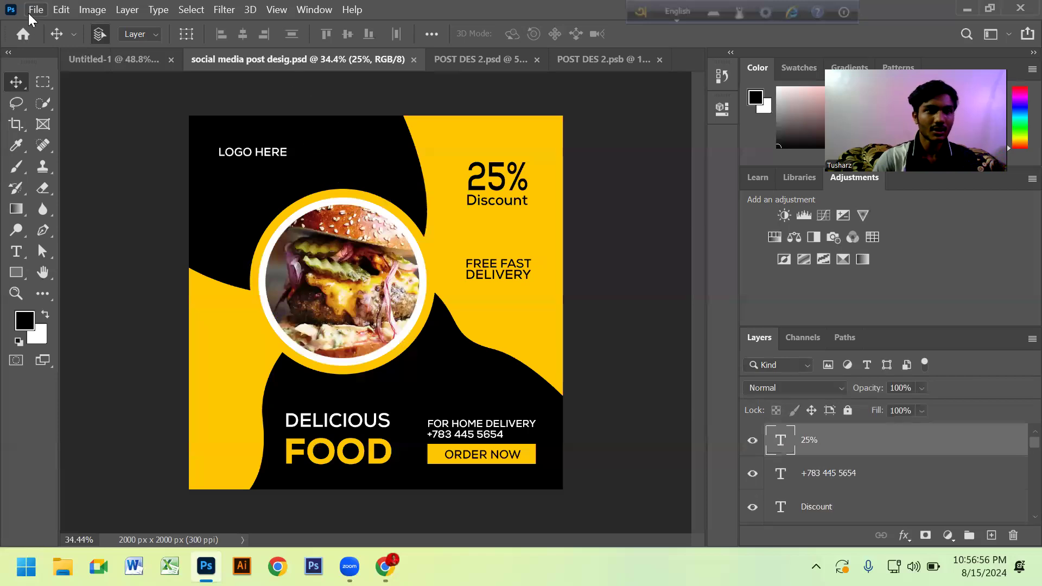
{"action": "left_click", "coordinate": [609, 64]}
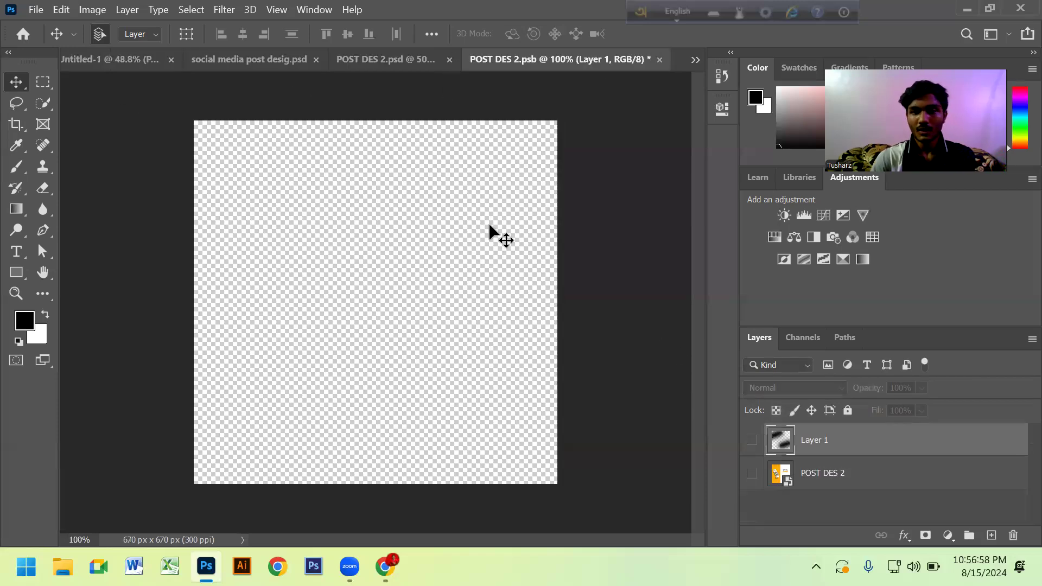
Recheck both layers' visibility, leaving them hidden for an empty transparent canvas.
{"action": "left_click", "coordinate": [752, 440]}
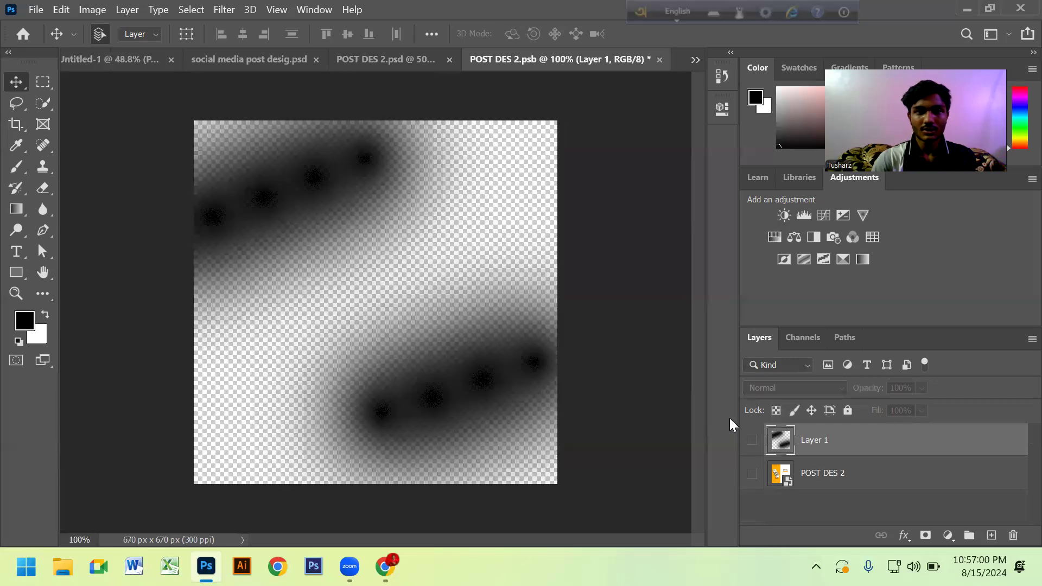
{"action": "left_click", "coordinate": [31, 14]}
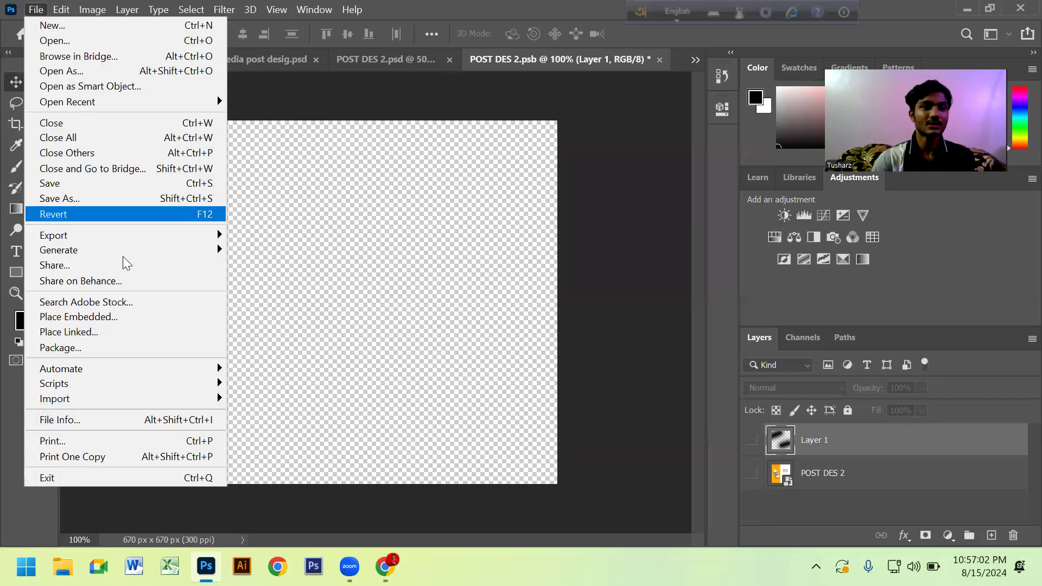
{"action": "left_click", "coordinate": [120, 86]}
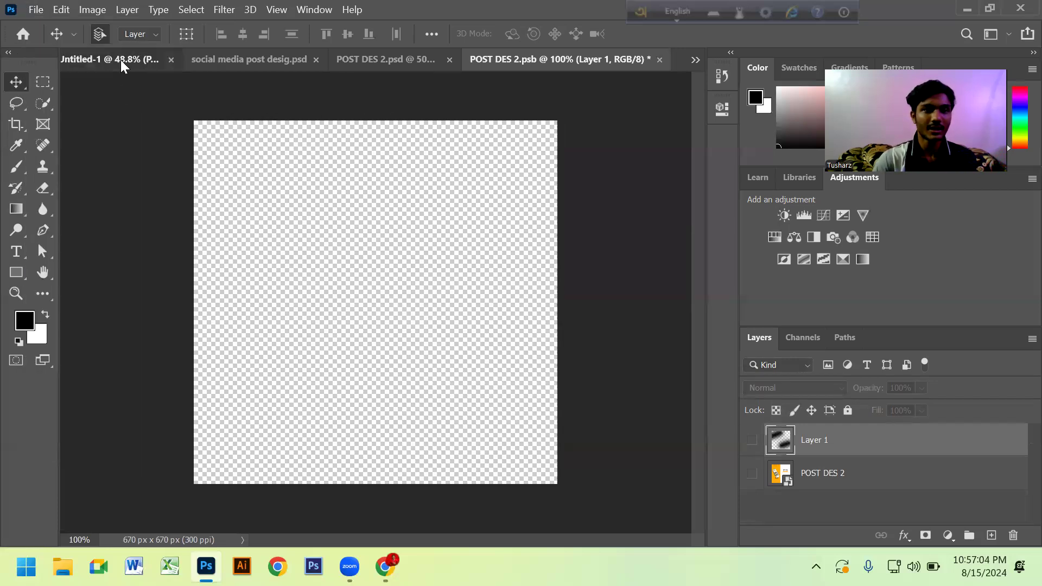
{"action": "left_click", "coordinate": [121, 60]}
{"action": "left_click", "coordinate": [593, 59]}
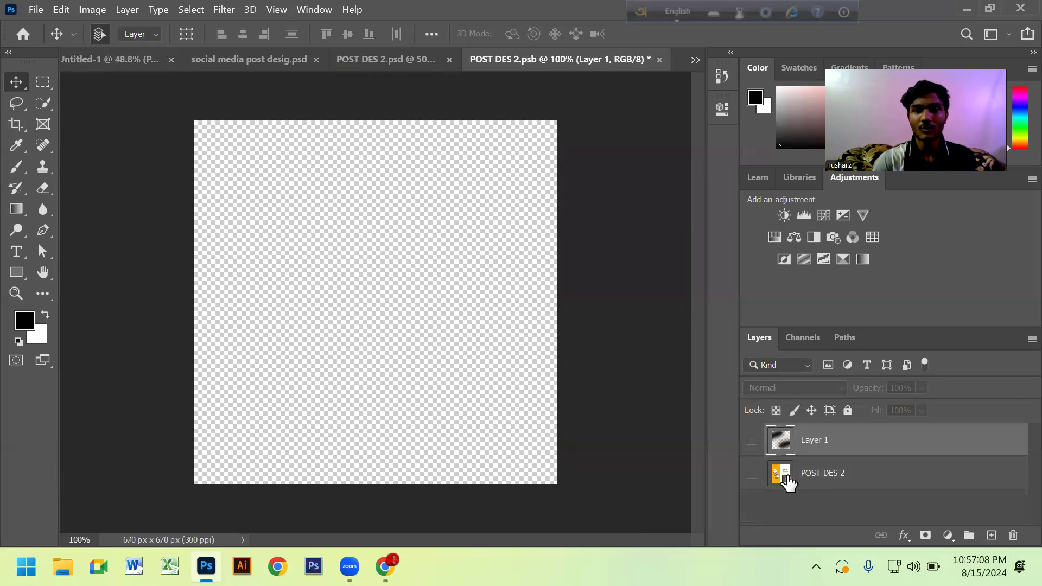
{"action": "left_click", "coordinate": [751, 475]}
{"action": "left_click", "coordinate": [752, 474]}
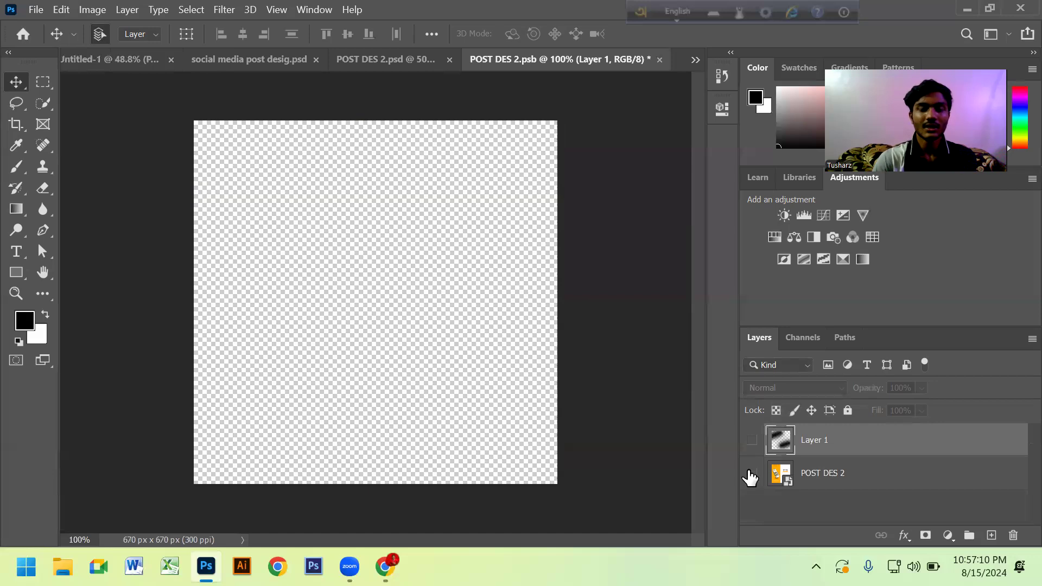
{"action": "left_click", "coordinate": [36, 9]}
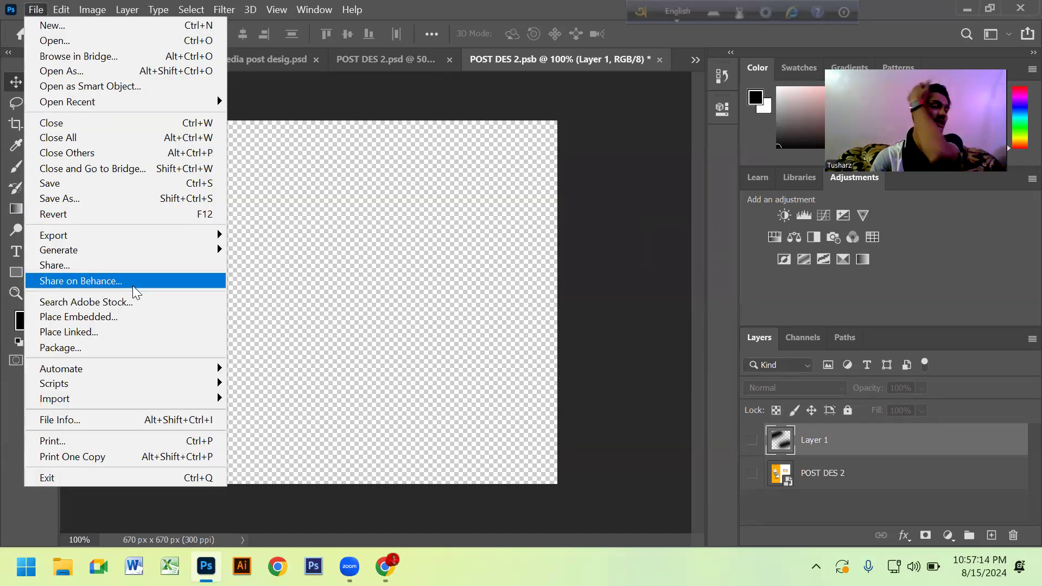
Embed social media post desig.jpg in the smart object and save it.
{"action": "left_click", "coordinate": [131, 317]}
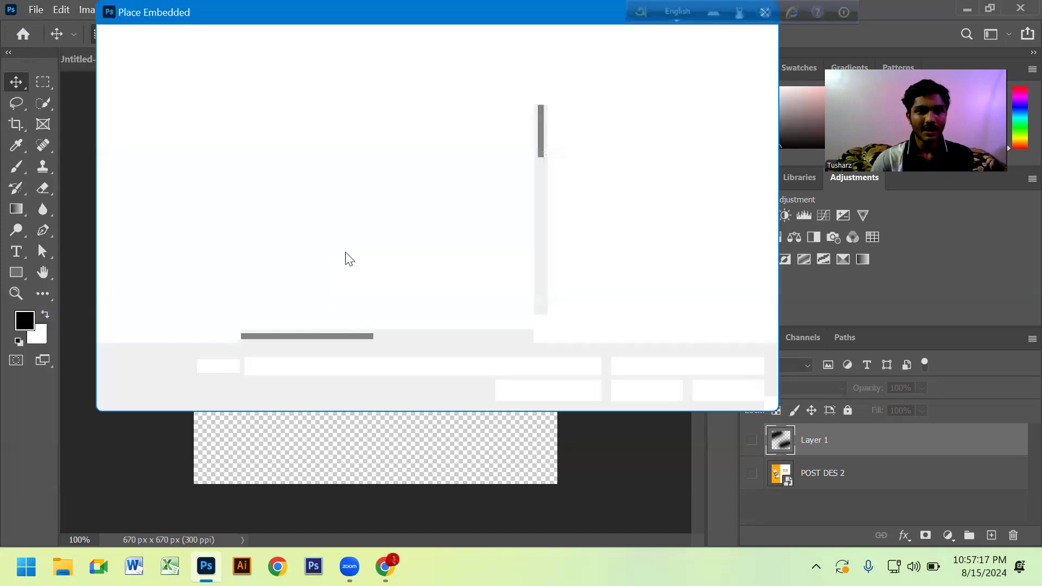
{"action": "scroll", "coordinate": [407, 279], "scroll_direction": "down", "scroll_amount": 5}
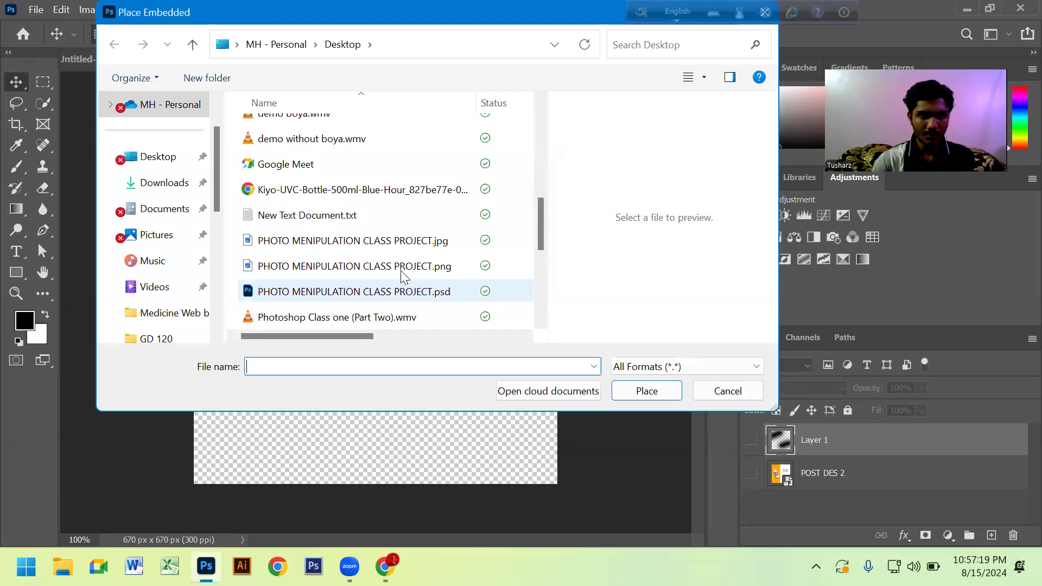
{"action": "scroll", "coordinate": [405, 276], "scroll_direction": "up", "scroll_amount": 2}
{"action": "scroll", "coordinate": [387, 259], "scroll_direction": "down", "scroll_amount": 2}
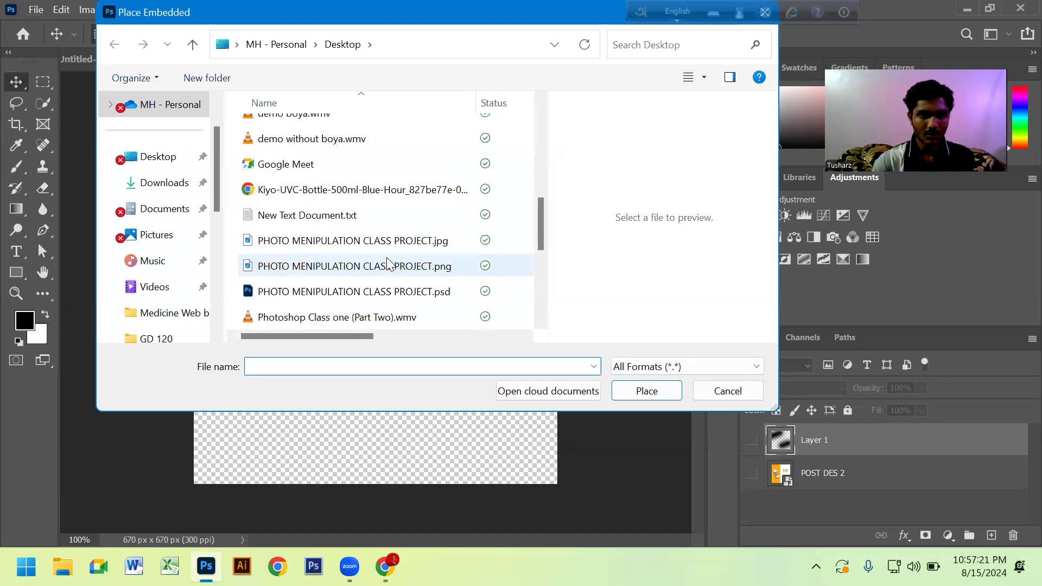
{"action": "scroll", "coordinate": [387, 263], "scroll_direction": "down", "scroll_amount": 3}
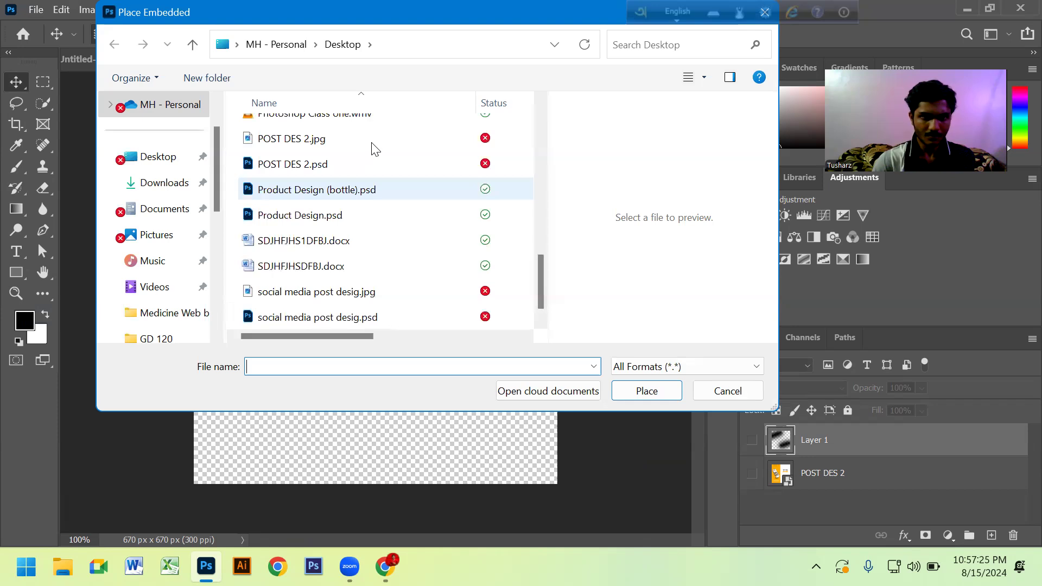
{"action": "left_click", "coordinate": [372, 296]}
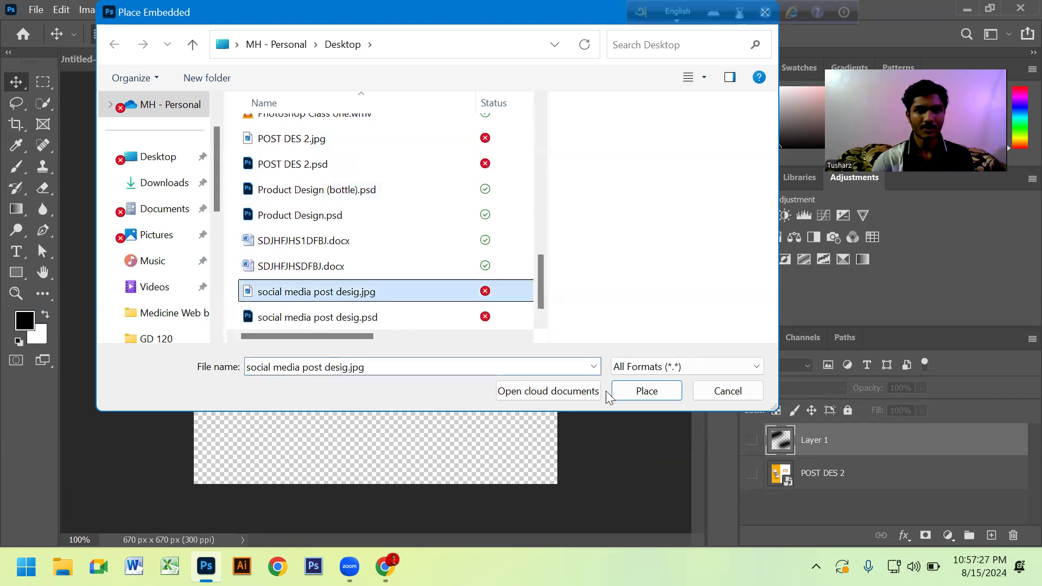
{"action": "left_click", "coordinate": [642, 396]}
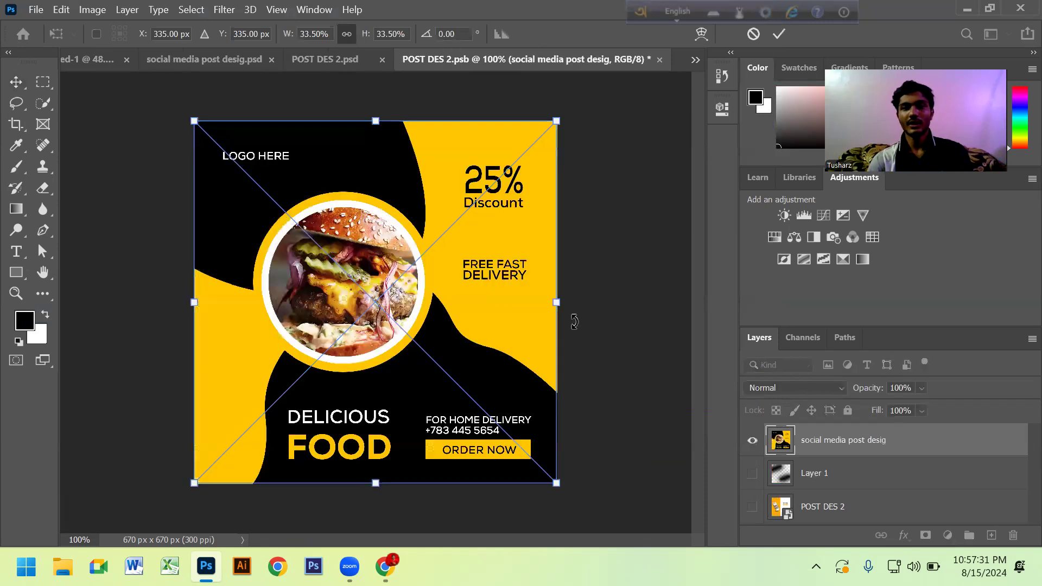
{"action": "key", "text": "Return"}
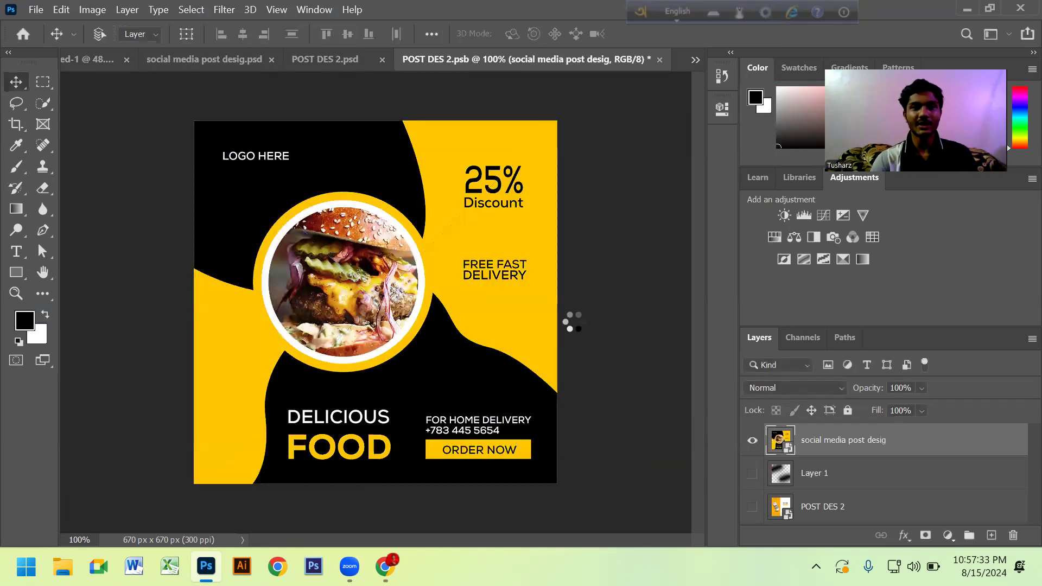
{"action": "key", "text": "ctrl+s"}
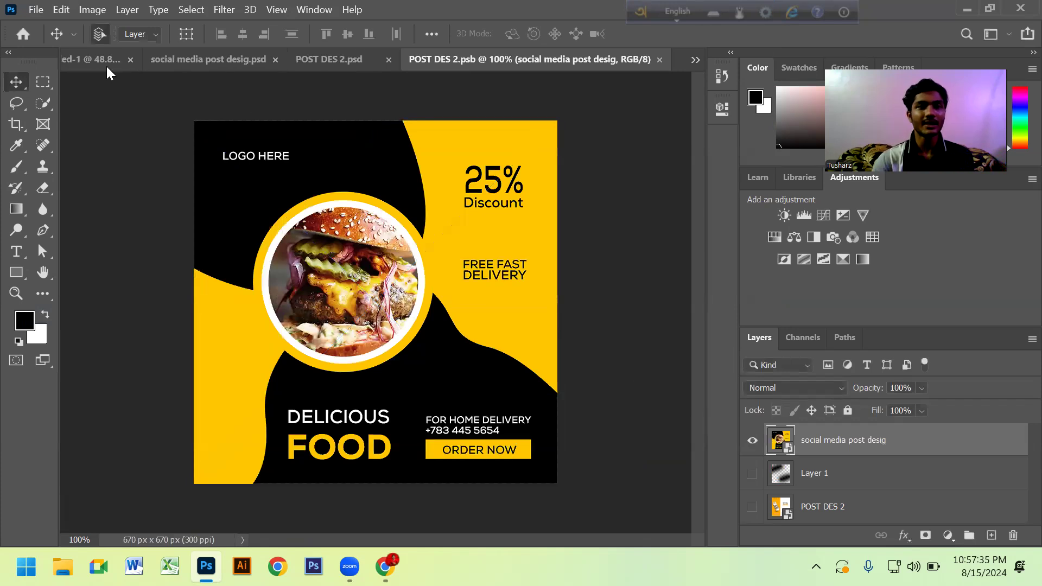
{"action": "key", "text": "ctrl+Tab"}
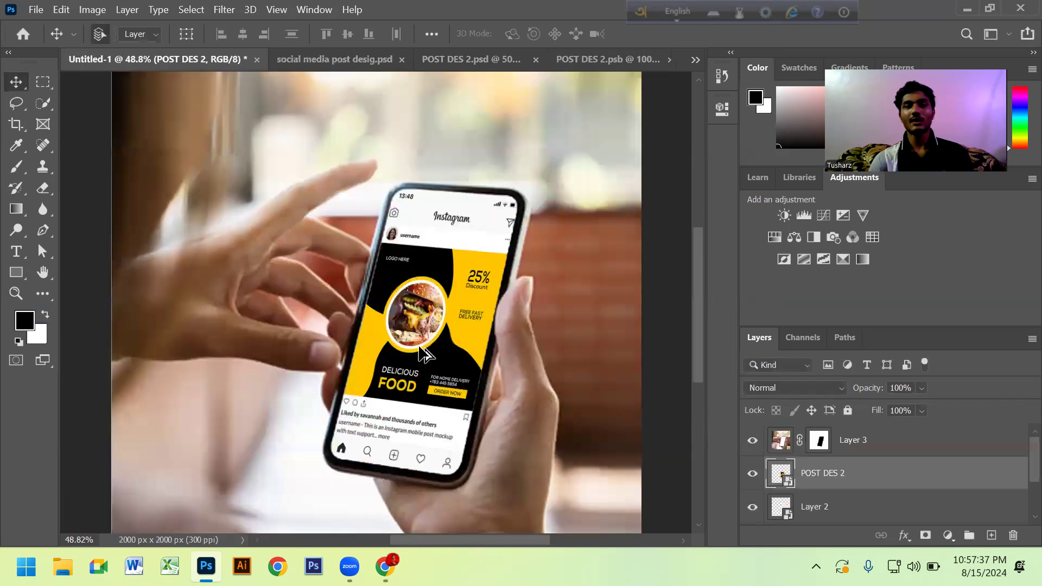
{"action": "scroll", "coordinate": [465, 315], "scroll_direction": "up", "scroll_amount": 3}
{"action": "scroll", "coordinate": [455, 309], "scroll_direction": "up", "scroll_amount": 3}
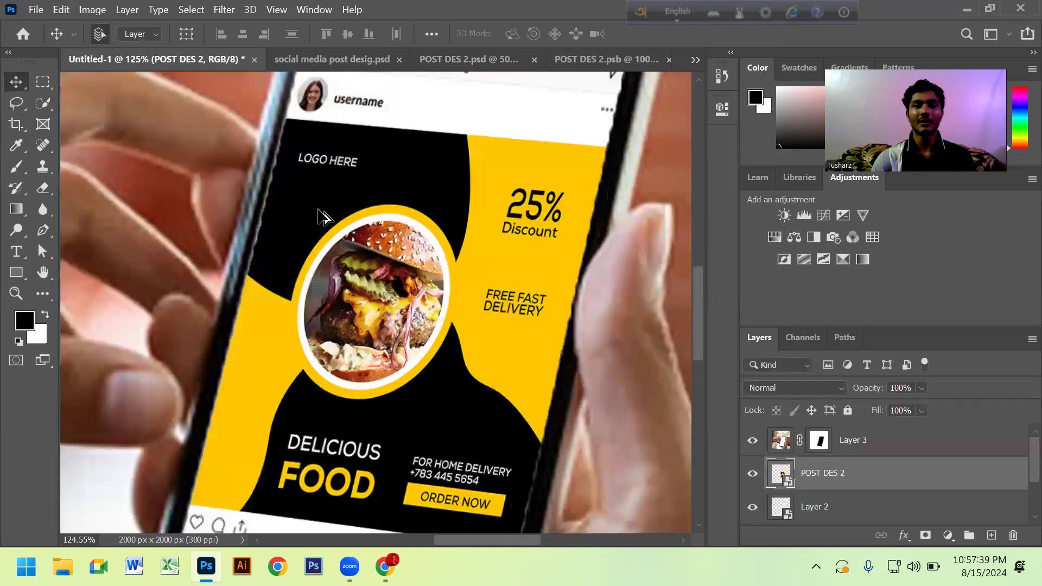
{"action": "scroll", "coordinate": [323, 216], "scroll_direction": "down", "scroll_amount": 3}
{"action": "scroll", "coordinate": [429, 309], "scroll_direction": "down", "scroll_amount": 1}
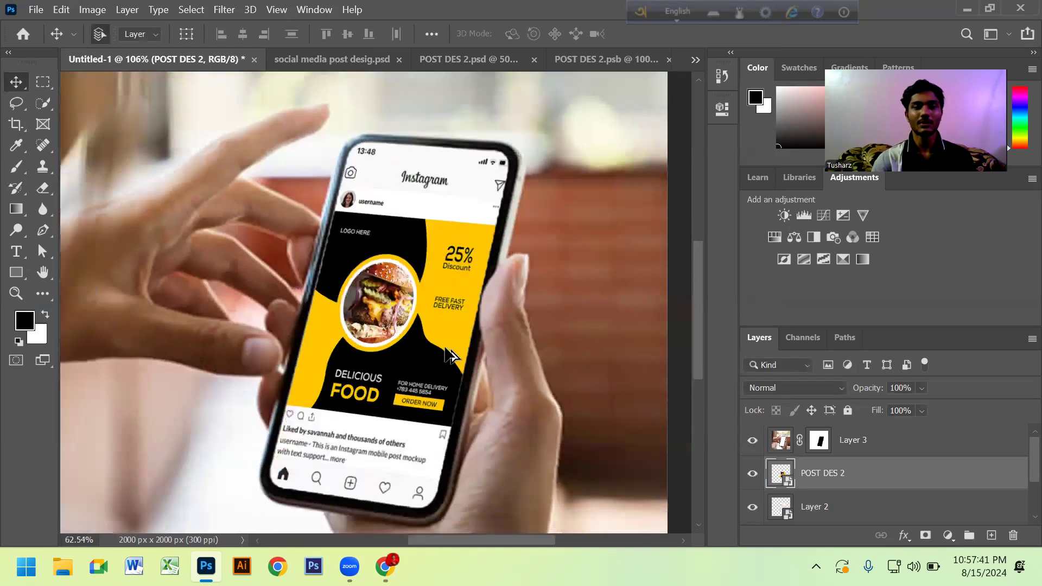
{"action": "scroll", "coordinate": [448, 356], "scroll_direction": "down", "scroll_amount": 3}
{"action": "left_click", "coordinate": [574, 64]}
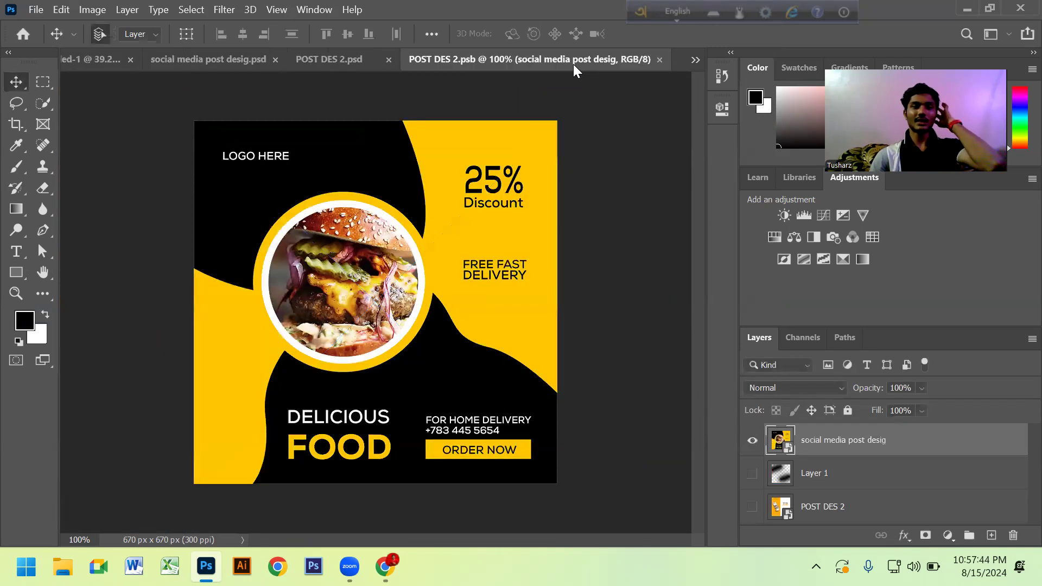
{"action": "scroll", "coordinate": [380, 331], "scroll_direction": "down", "scroll_amount": 2}
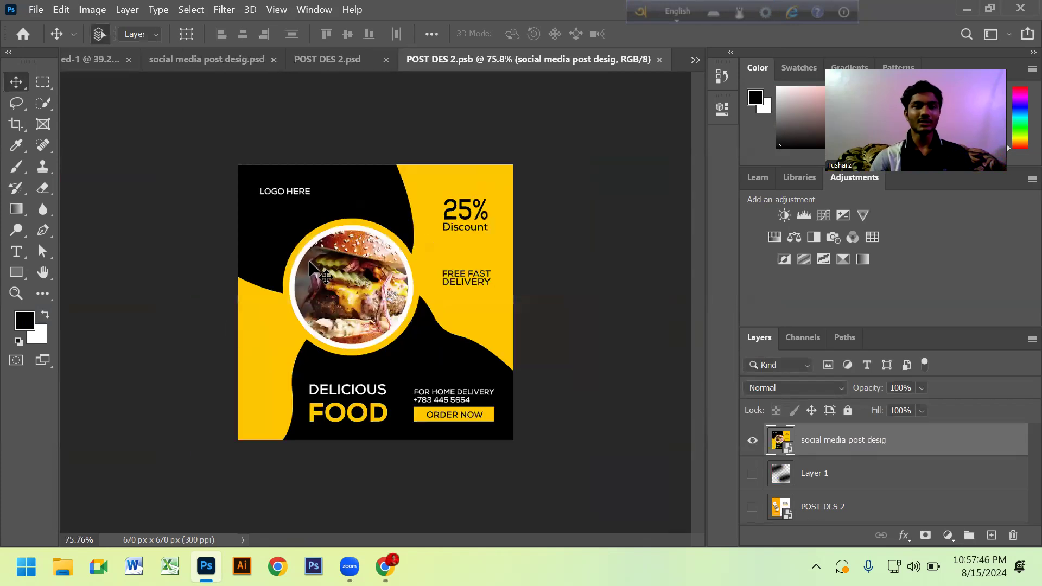
{"action": "left_click", "coordinate": [30, 7]}
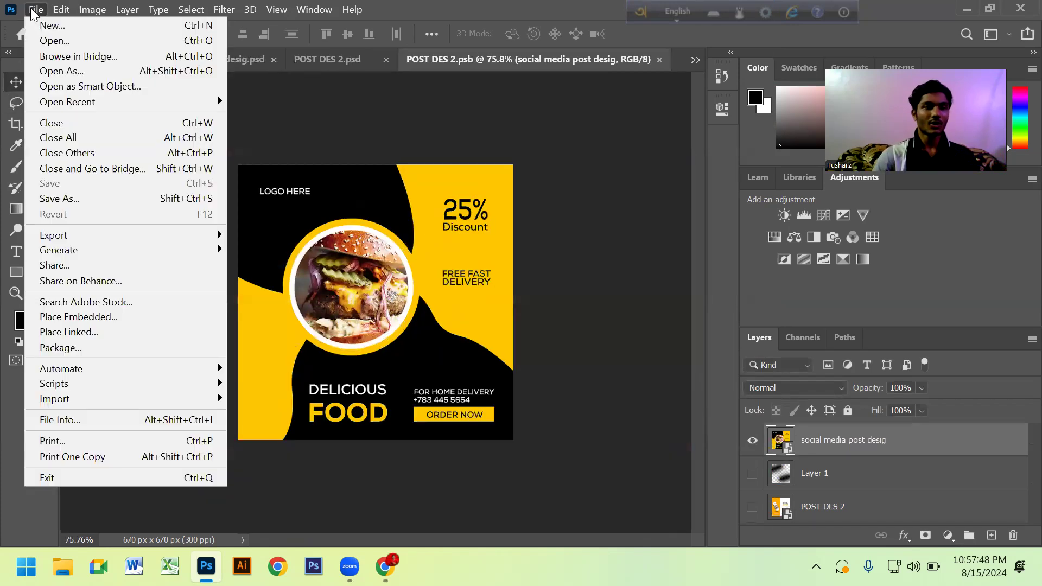
{"action": "left_click", "coordinate": [404, 119]}
{"action": "scroll", "coordinate": [412, 233], "scroll_direction": "up", "scroll_amount": 2}
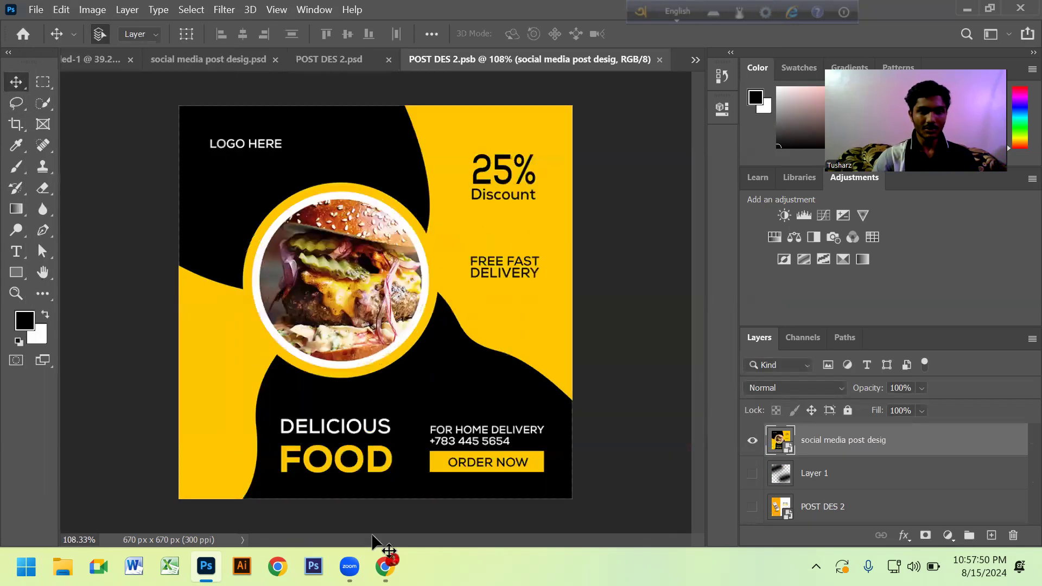
Search Google for 'wall' in a new Chrome tab.
{"action": "key", "text": "alt+Tab"}
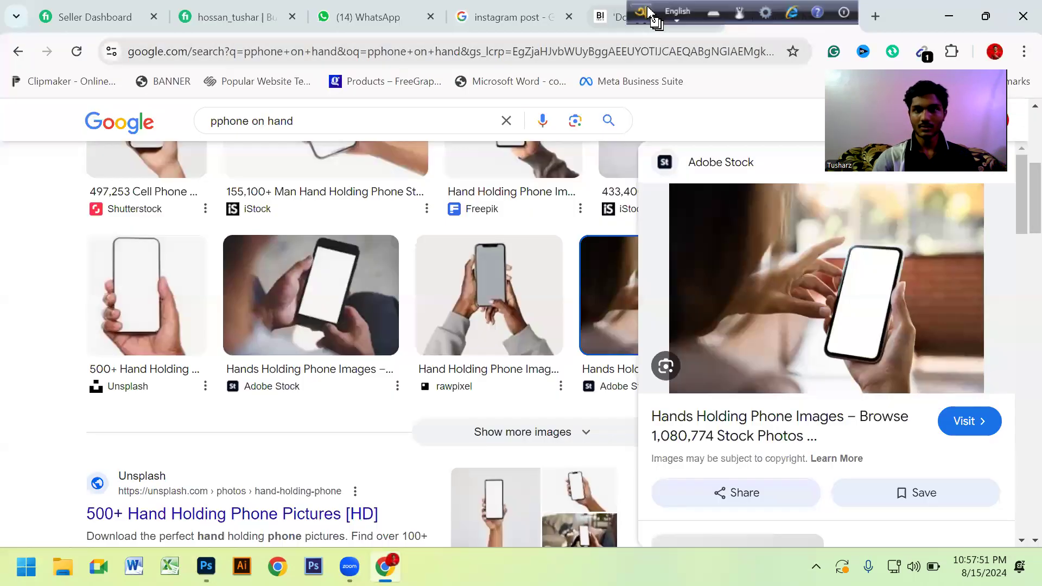
{"action": "left_click", "coordinate": [883, 13]}
{"action": "type", "text": "w"}
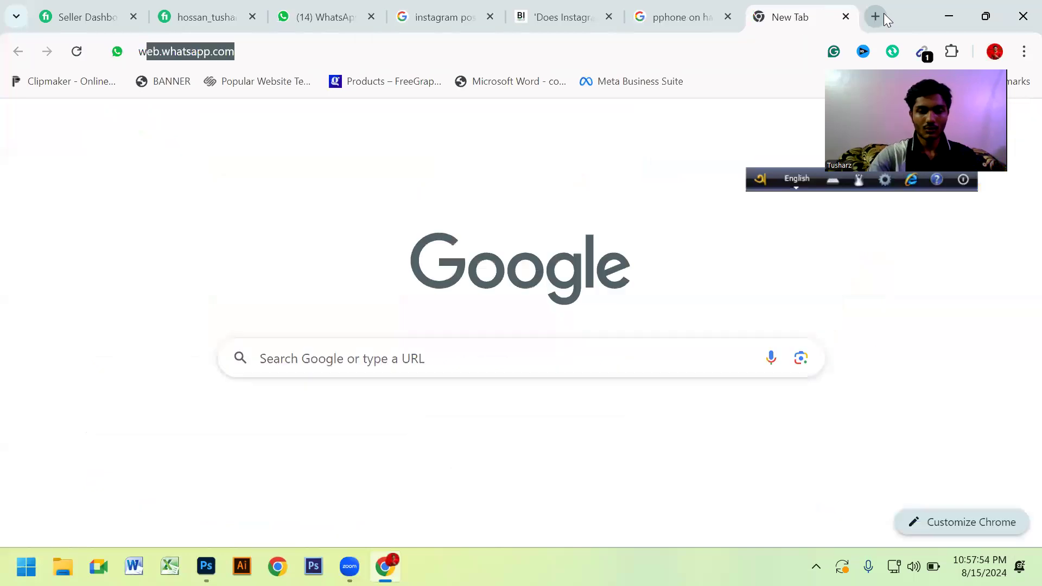
{"action": "type", "text": "all"}
{"action": "key", "text": "Return"}
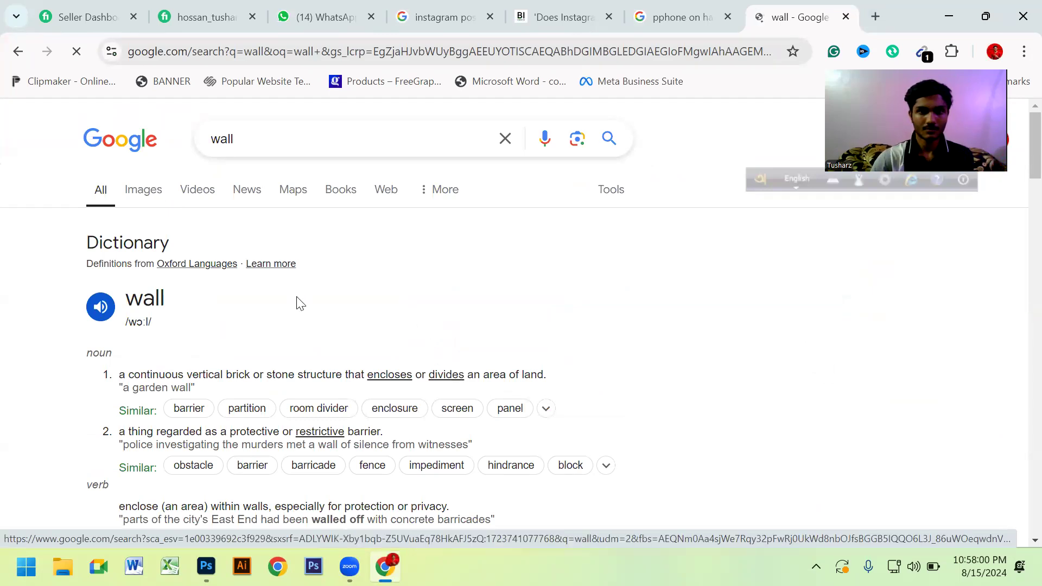
{"action": "scroll", "coordinate": [564, 312], "scroll_direction": "down", "scroll_amount": 2}
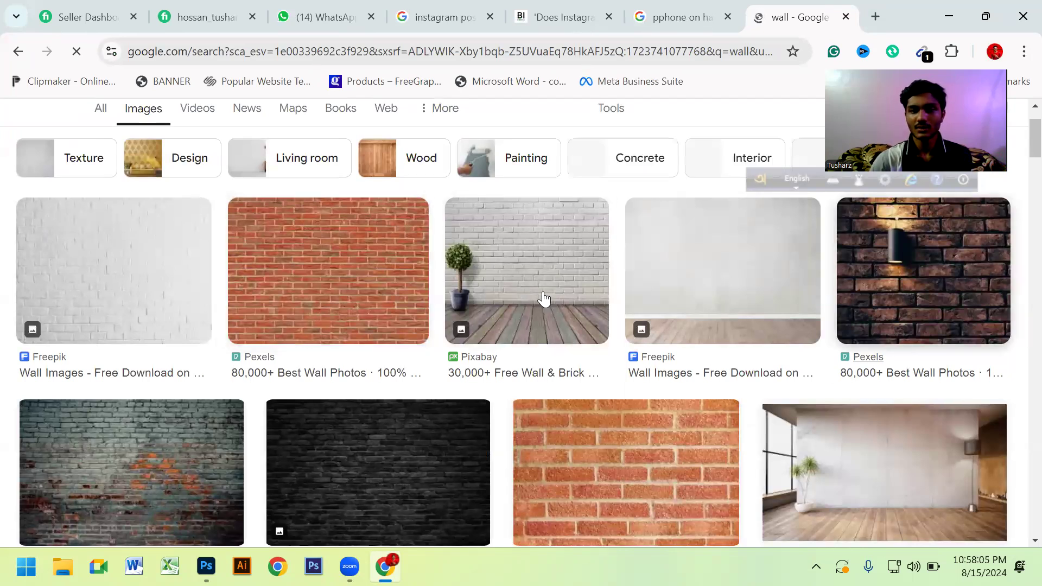
Copy the Pixabay white brick wall image and return to Photoshop.
{"action": "right_click", "coordinate": [527, 271]}
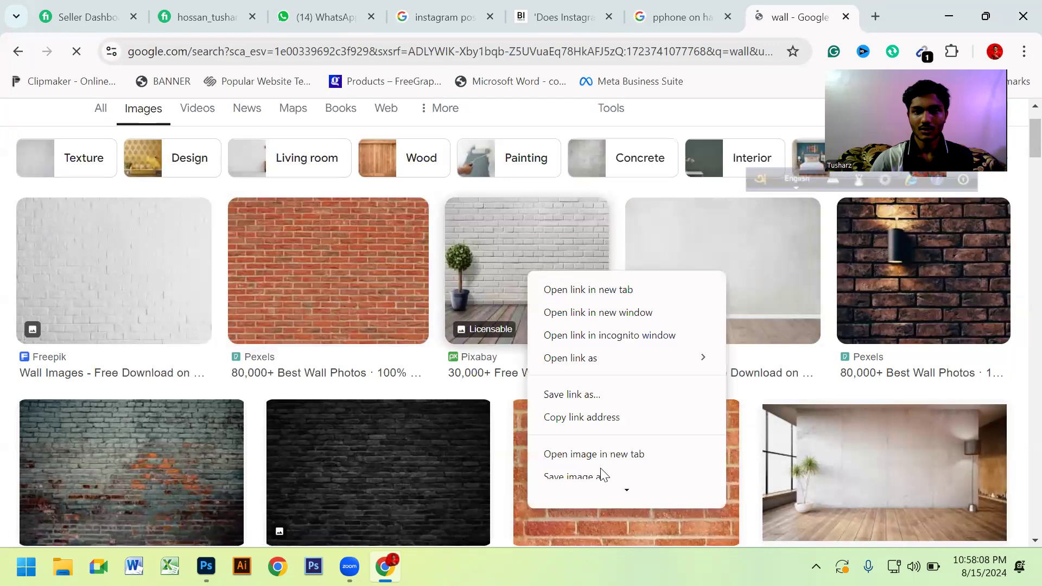
{"action": "scroll", "coordinate": [603, 475], "scroll_direction": "down", "scroll_amount": 2}
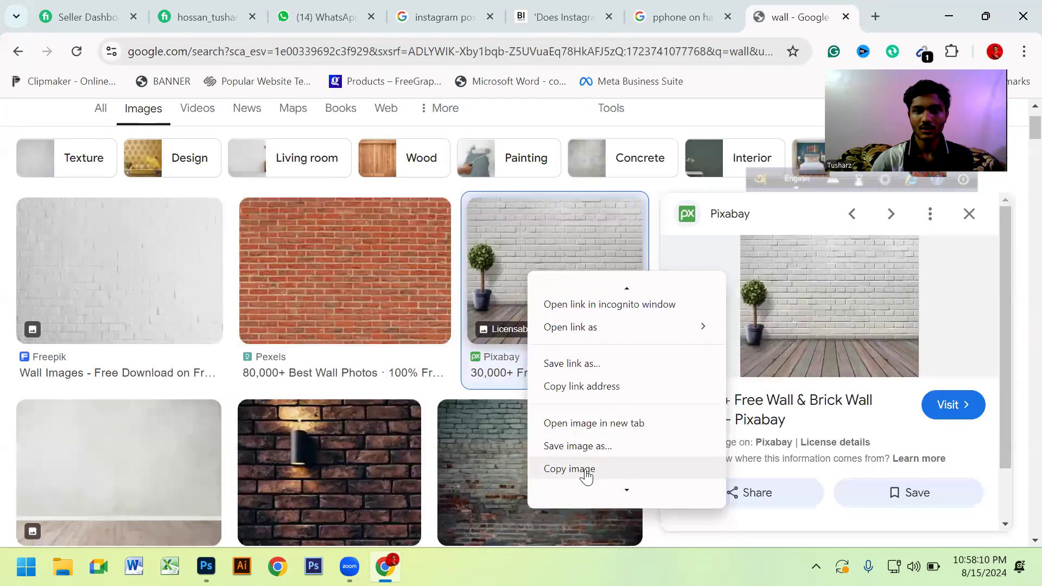
{"action": "left_click", "coordinate": [569, 469]}
{"action": "left_click", "coordinate": [206, 566]}
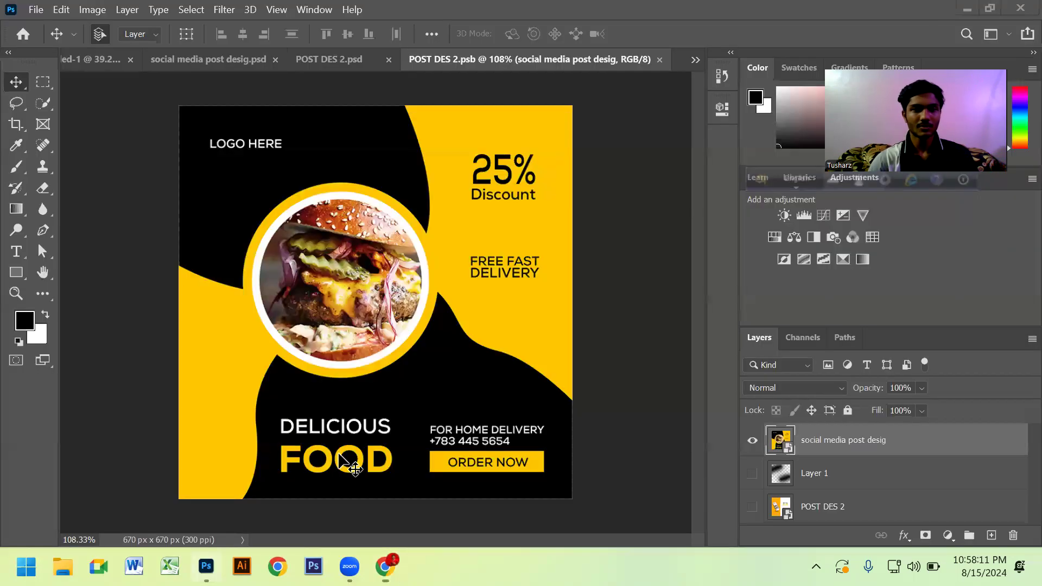
Paste the wall image into the phone mockup and enlarge it to cover the canvas.
{"action": "left_click", "coordinate": [129, 58]}
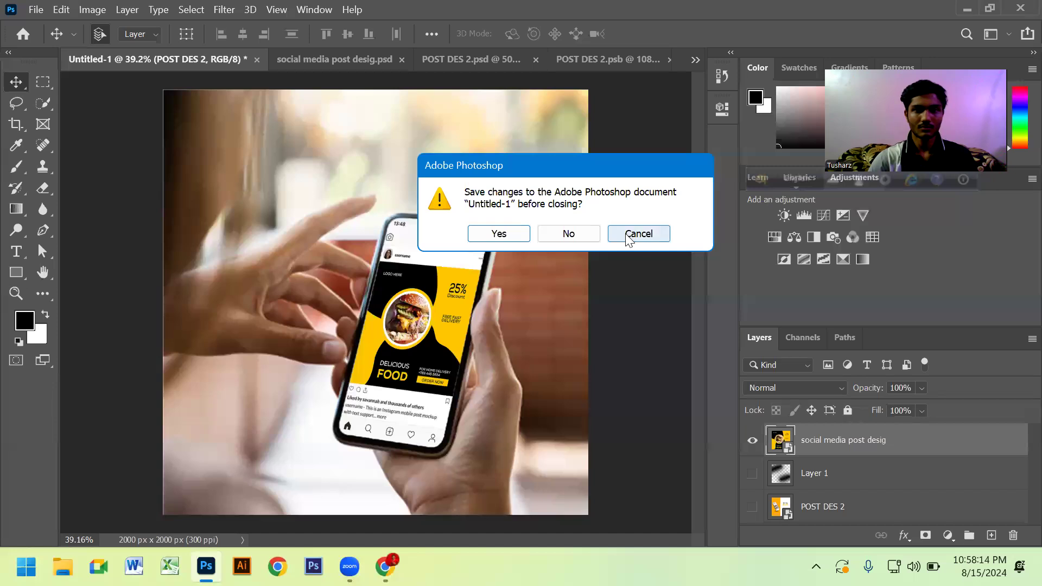
{"action": "left_click", "coordinate": [628, 238]}
{"action": "key", "text": "ctrl+v"}
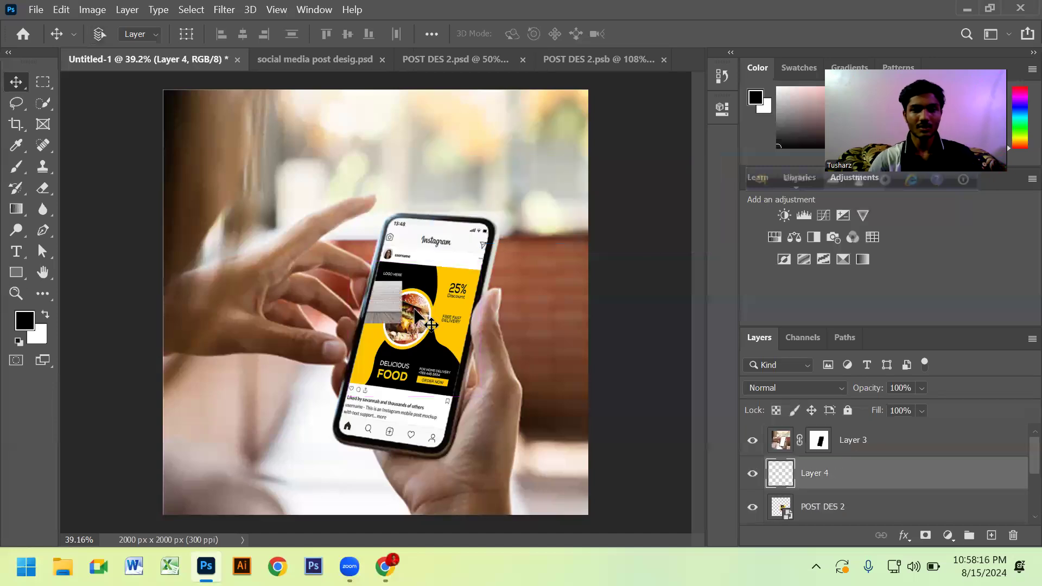
{"action": "key", "text": "ctrl+t"}
{"action": "mouse_move", "coordinate": [401, 323]}
{"action": "left_mouse_down"}
{"action": "mouse_move", "coordinate": [612, 500]}
{"action": "mouse_move", "coordinate": [628, 501]}
{"action": "left_mouse_up"}
{"action": "key", "text": "Return"}
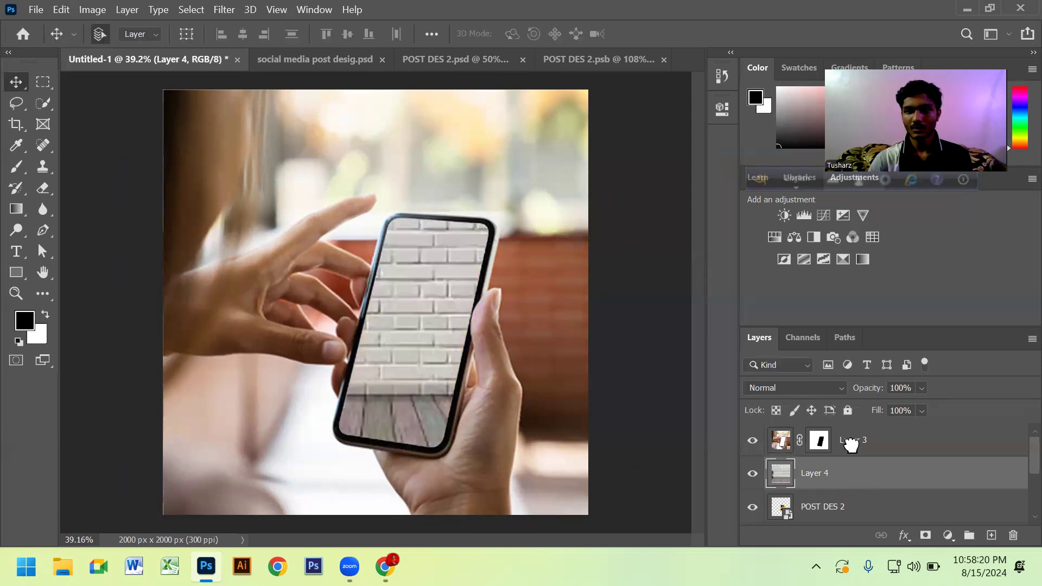
Stack Layer 4 above Layer 3 in the layer stack.
{"action": "left_click_drag", "start_coordinate": [851, 445], "coordinate": [852, 427]}
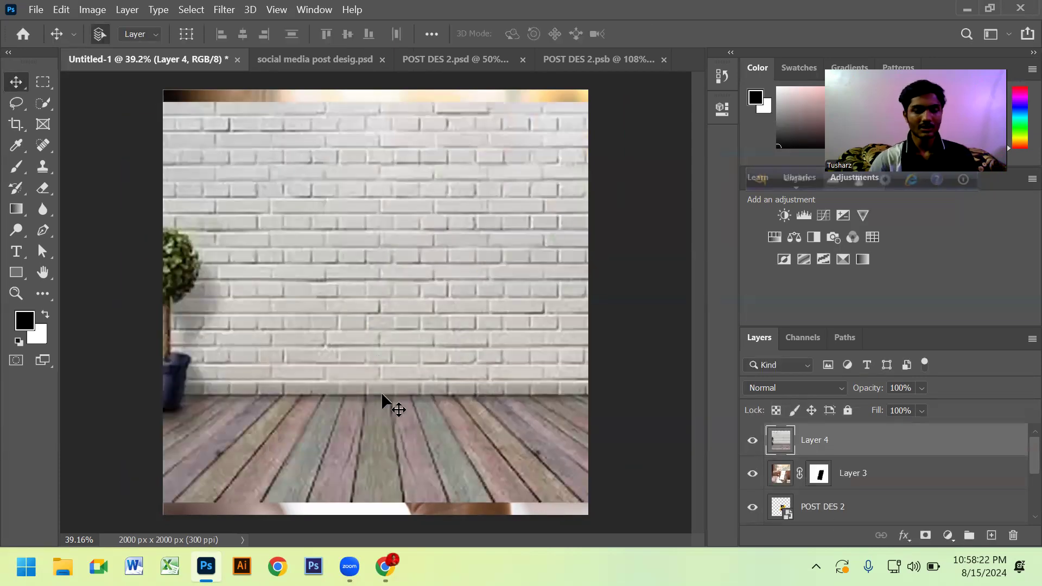
{"action": "scroll", "coordinate": [370, 413], "scroll_direction": "up", "scroll_amount": 3}
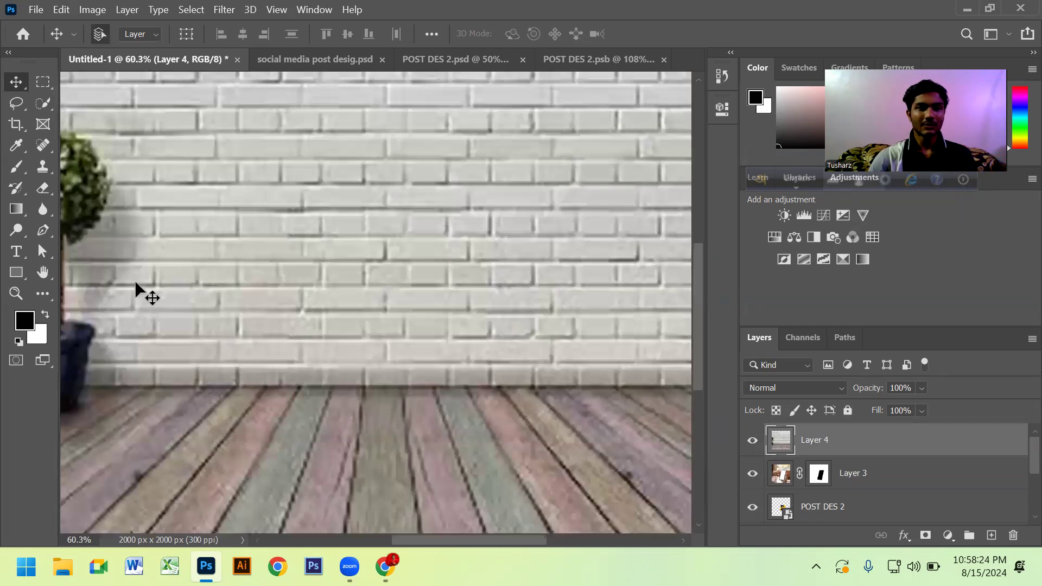
{"action": "scroll", "coordinate": [136, 283], "scroll_direction": "down", "scroll_amount": 1}
{"action": "left_click", "coordinate": [37, 9]}
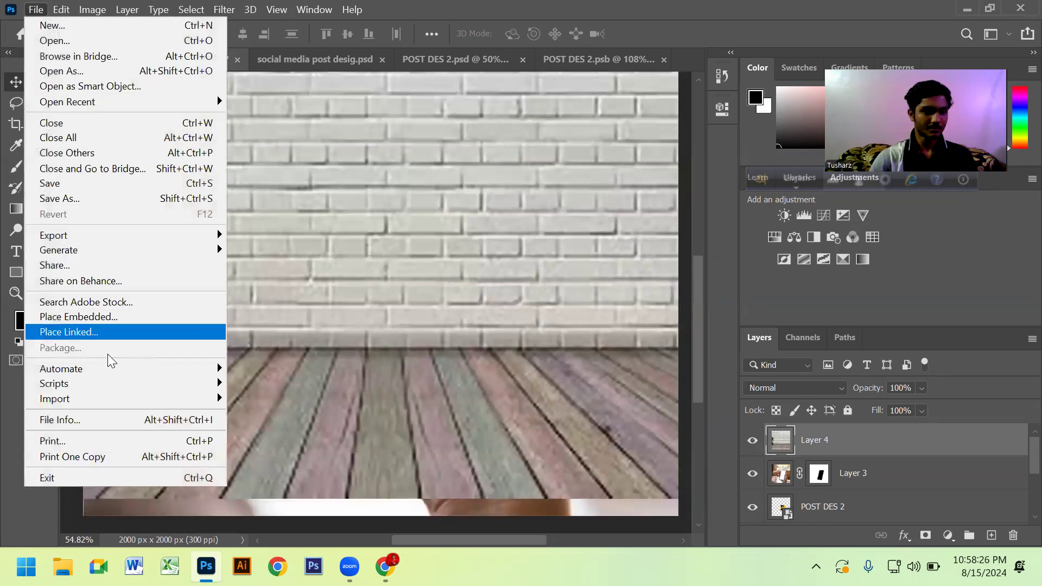
Place POST DES 2.jpg into the brick-wall scene as an embedded image.
{"action": "left_click", "coordinate": [79, 316]}
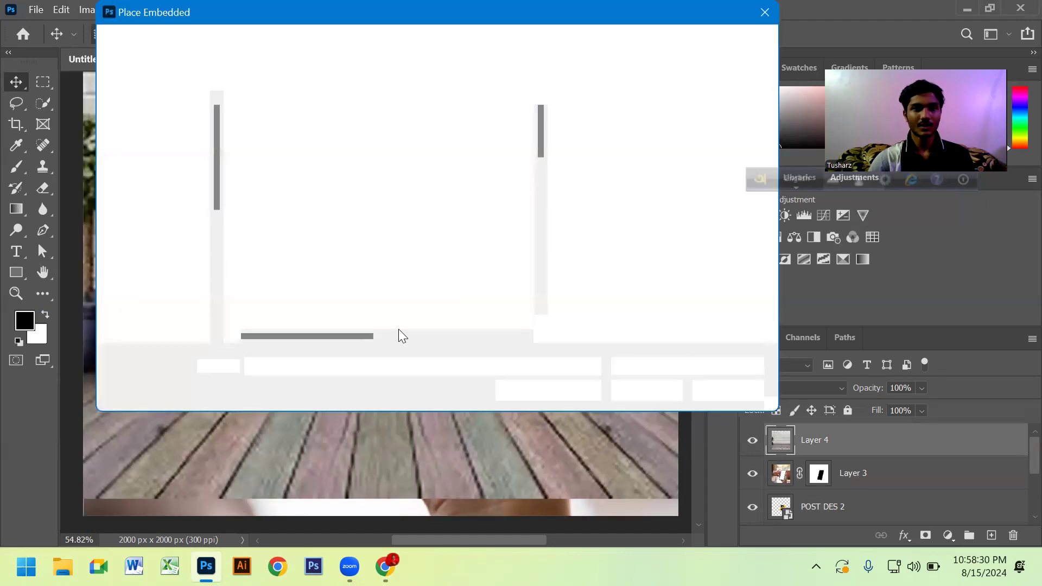
{"action": "scroll", "coordinate": [339, 271], "scroll_direction": "down", "scroll_amount": 3}
{"action": "scroll", "coordinate": [337, 187], "scroll_direction": "down", "scroll_amount": 1}
{"action": "scroll", "coordinate": [343, 212], "scroll_direction": "down", "scroll_amount": 1}
{"action": "scroll", "coordinate": [382, 243], "scroll_direction": "down", "scroll_amount": 2}
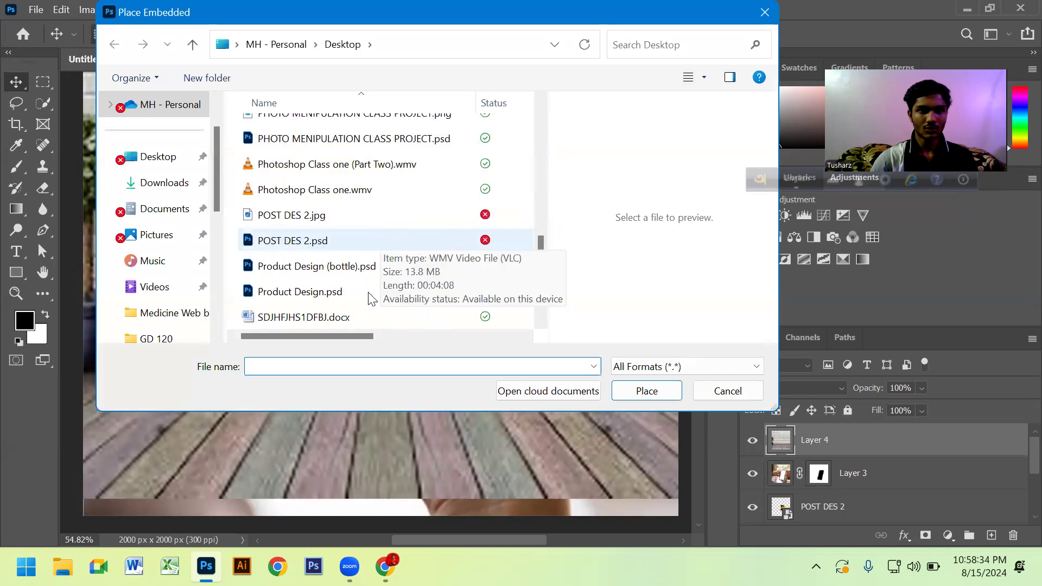
{"action": "left_click", "coordinate": [342, 216]}
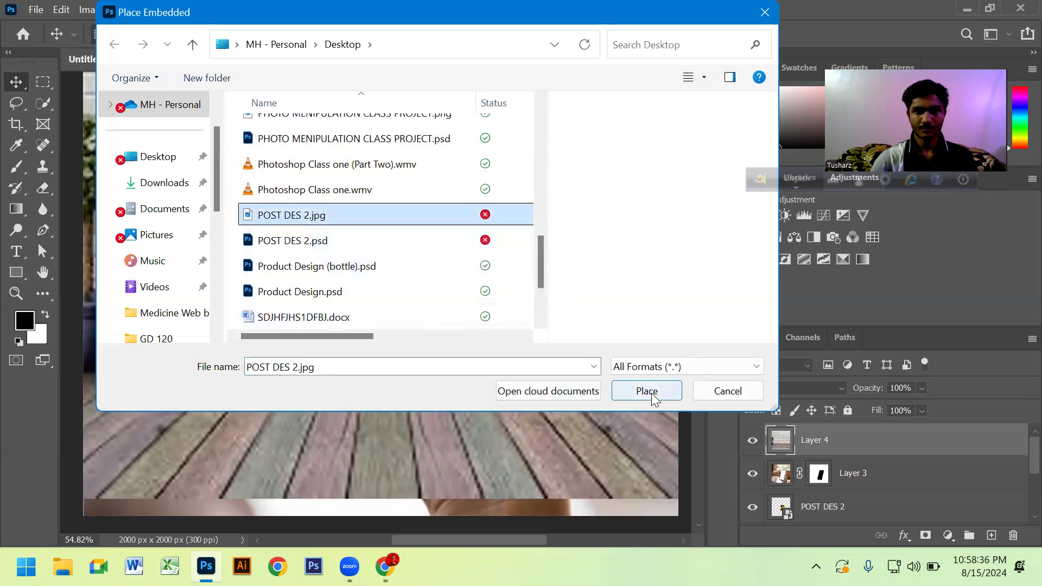
{"action": "left_click", "coordinate": [648, 391]}
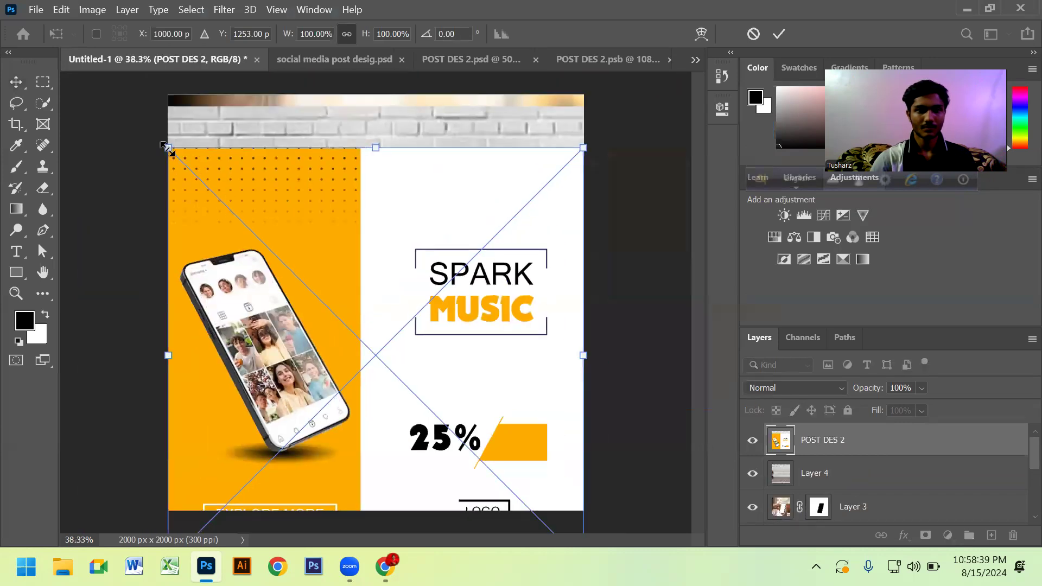
Shrink the design to about 43% and commit it near the floor line.
{"action": "left_click_drag", "start_coordinate": [168, 147], "coordinate": [305, 247]}
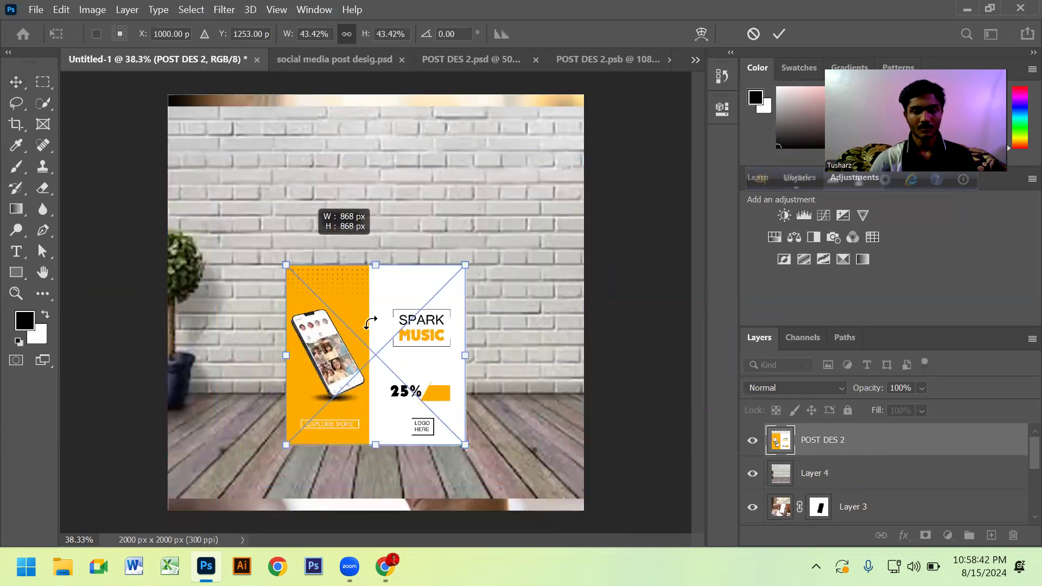
{"action": "left_click_drag", "start_coordinate": [357, 351], "coordinate": [344, 371]}
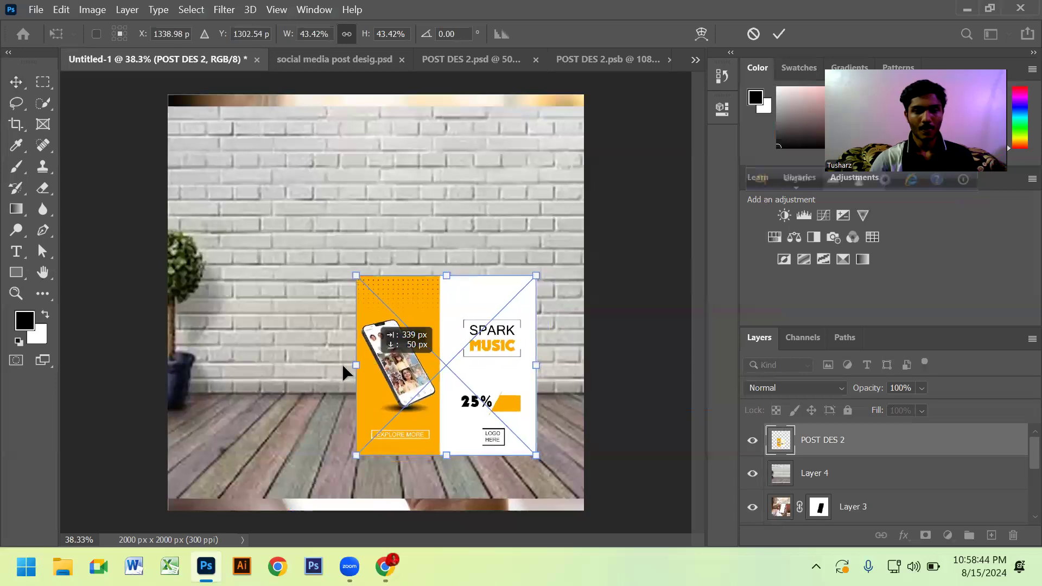
{"action": "key", "text": "ctrl+z"}
{"action": "key", "text": "Return"}
{"action": "scroll", "coordinate": [361, 411], "scroll_direction": "up", "scroll_amount": 1}
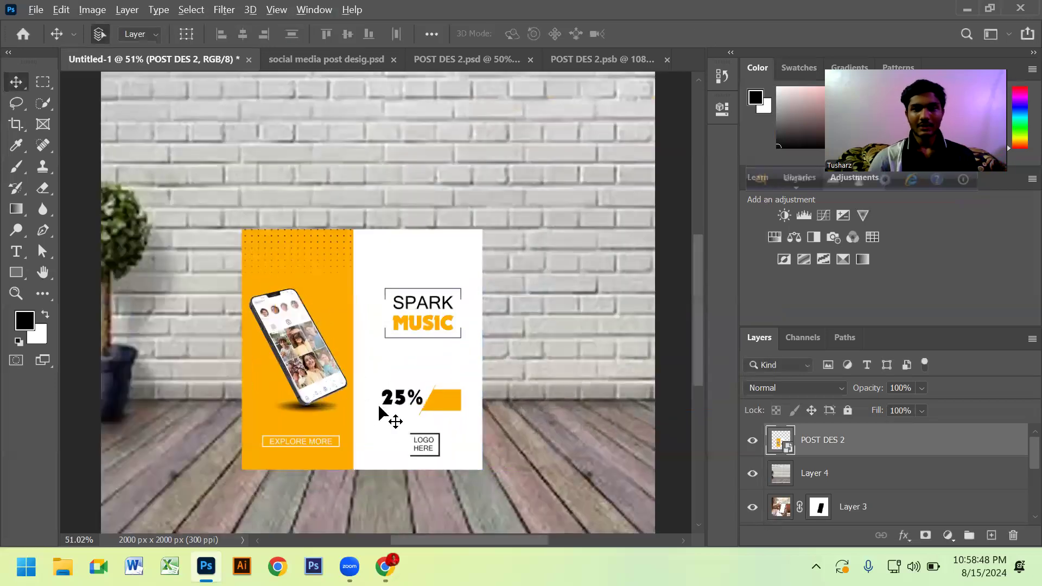
Convert POST DES 2 to a smart object and distort its top corners inward.
{"action": "scroll", "coordinate": [379, 408], "scroll_direction": "up", "scroll_amount": 1}
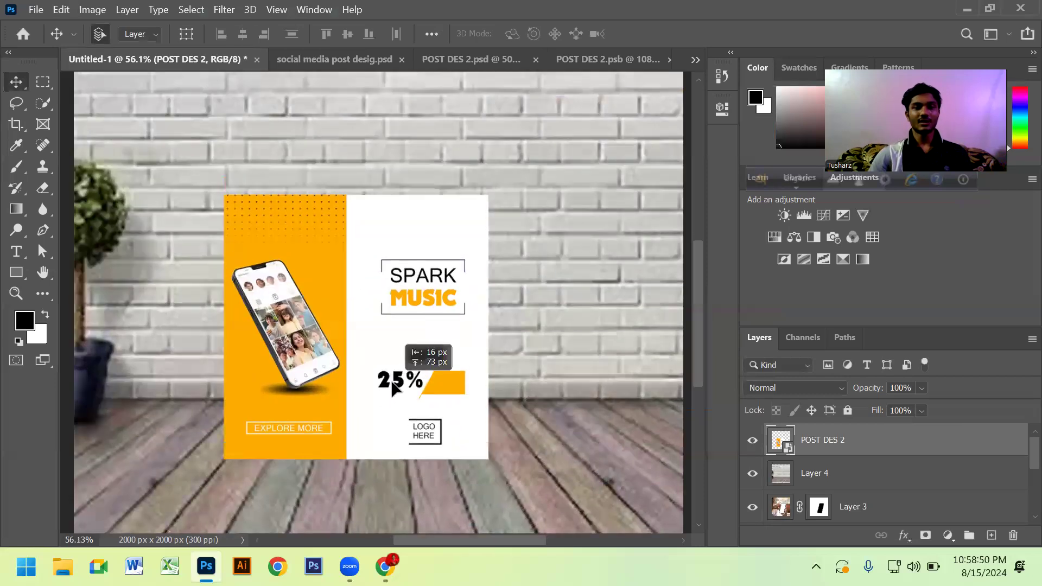
{"action": "right_click", "coordinate": [882, 444]}
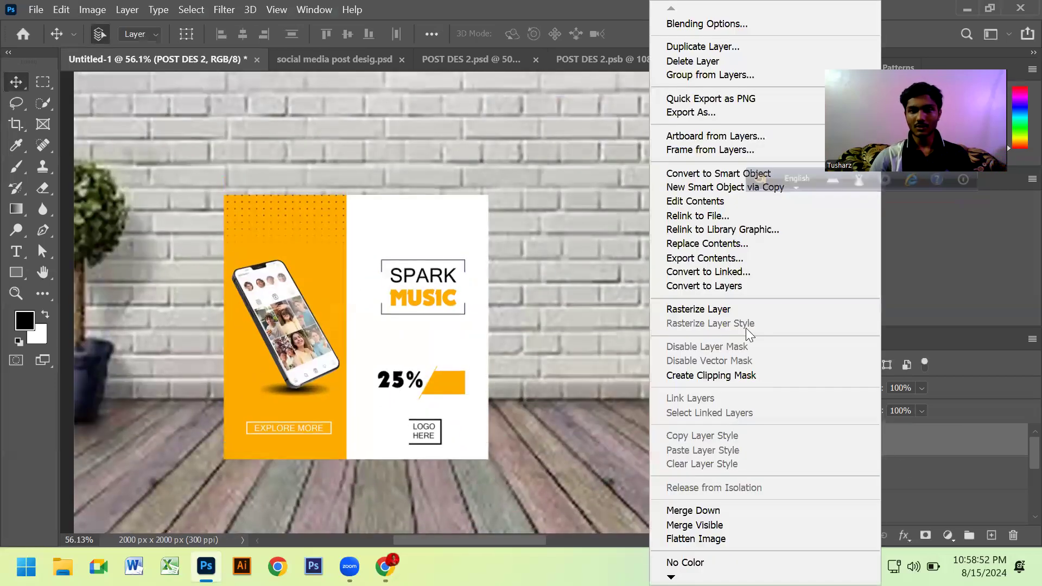
{"action": "left_click", "coordinate": [520, 378]}
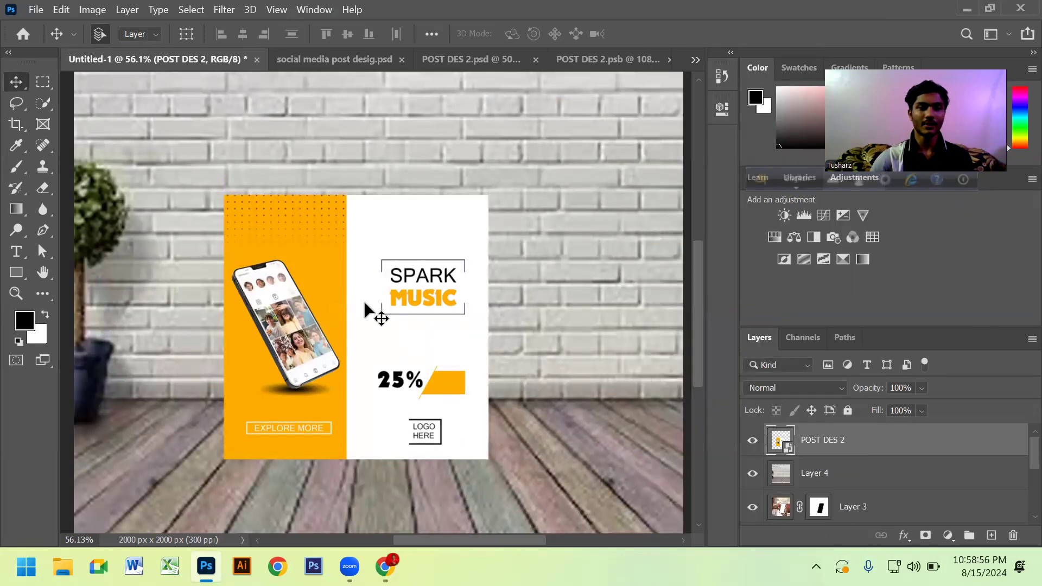
{"action": "key", "text": "ctrl+t"}
{"action": "right_click", "coordinate": [387, 275]}
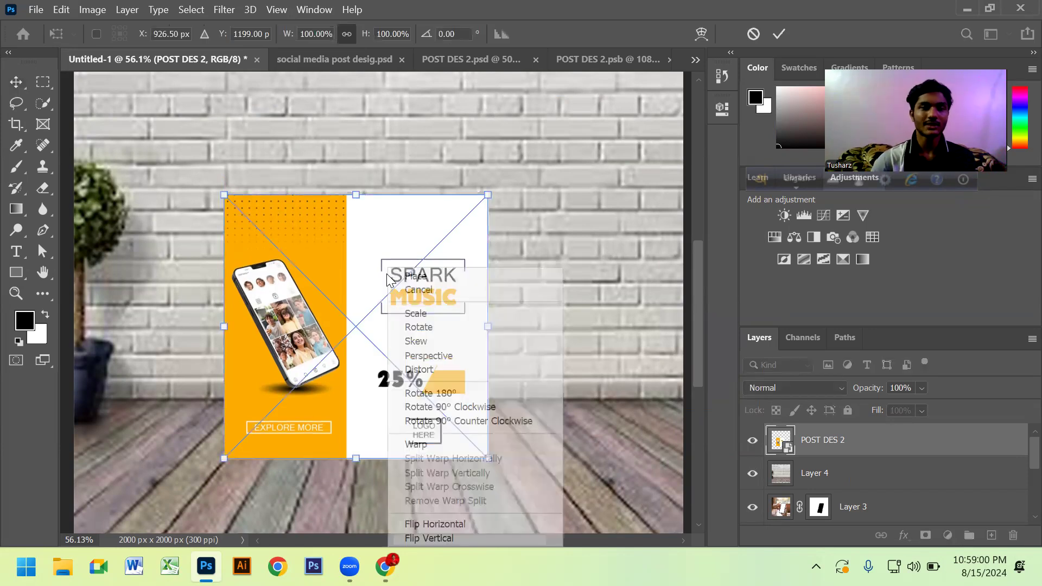
{"action": "left_click", "coordinate": [470, 370]}
{"action": "left_click_drag", "start_coordinate": [488, 197], "coordinate": [467, 235]}
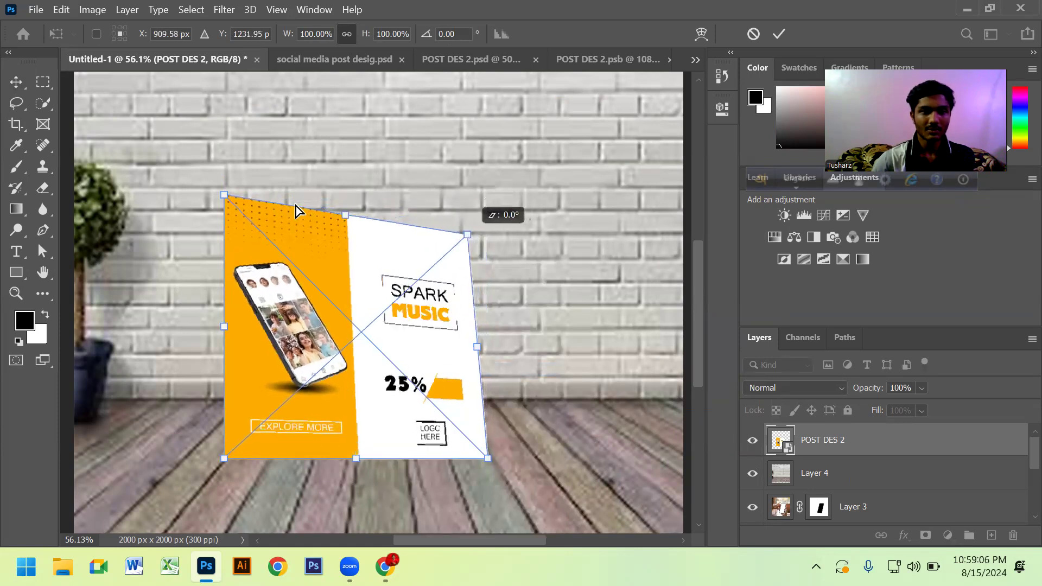
{"action": "left_click_drag", "start_coordinate": [224, 194], "coordinate": [293, 214]}
Shift the distorted post right, refine its top corners, and commit.
{"action": "left_click_drag", "start_coordinate": [360, 347], "coordinate": [523, 329]}
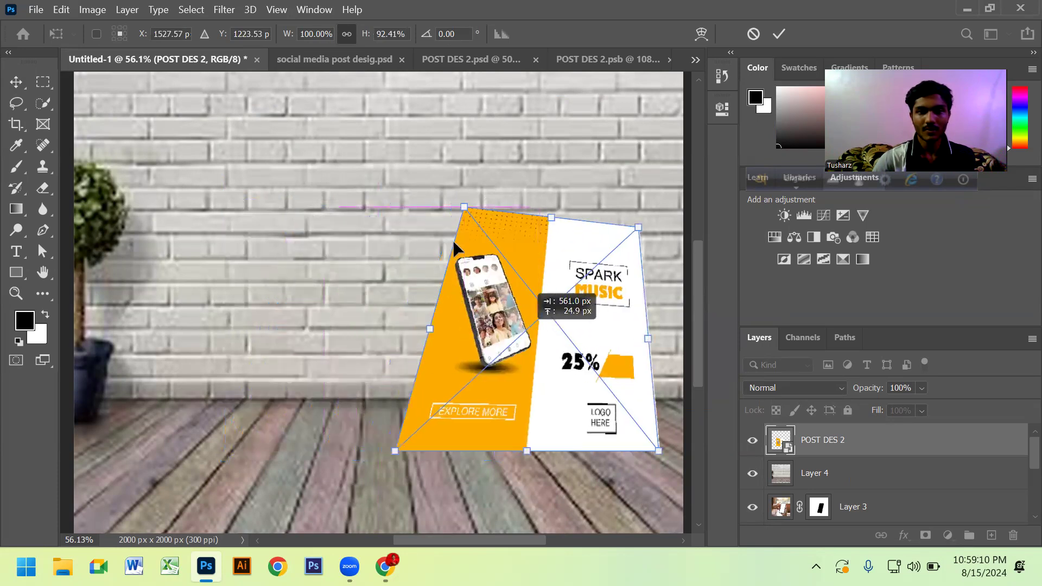
{"action": "mouse_move", "coordinate": [464, 210]}
{"action": "left_mouse_down"}
{"action": "mouse_move", "coordinate": [434, 246]}
{"action": "mouse_move", "coordinate": [438, 233]}
{"action": "left_mouse_up"}
{"action": "mouse_move", "coordinate": [638, 232]}
{"action": "left_mouse_down"}
{"action": "mouse_move", "coordinate": [641, 246]}
{"action": "mouse_move", "coordinate": [603, 245]}
{"action": "left_mouse_up"}
{"action": "left_click_drag", "start_coordinate": [432, 240], "coordinate": [424, 239]}
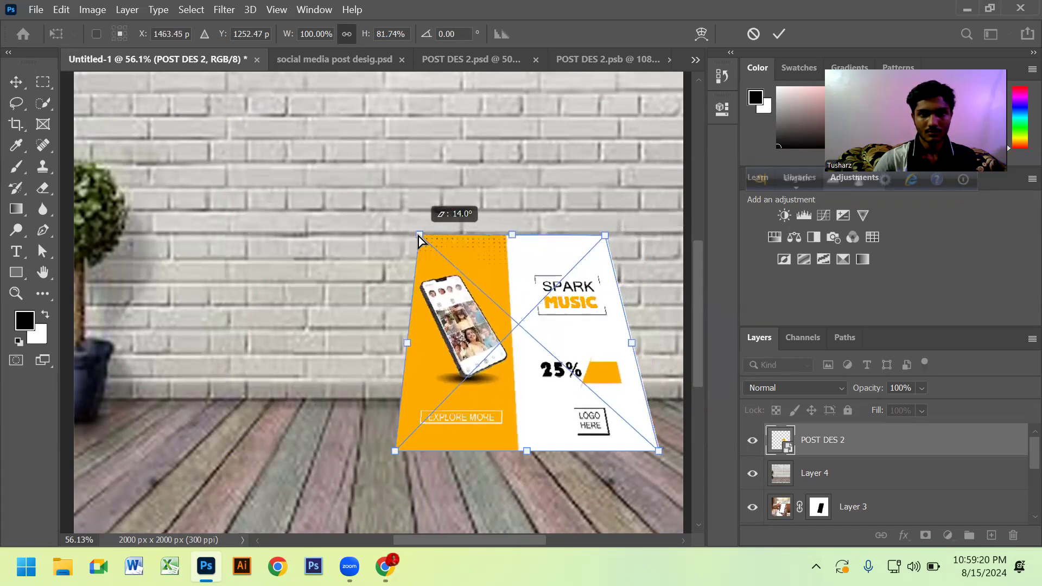
{"action": "left_click_drag", "start_coordinate": [605, 236], "coordinate": [623, 245]}
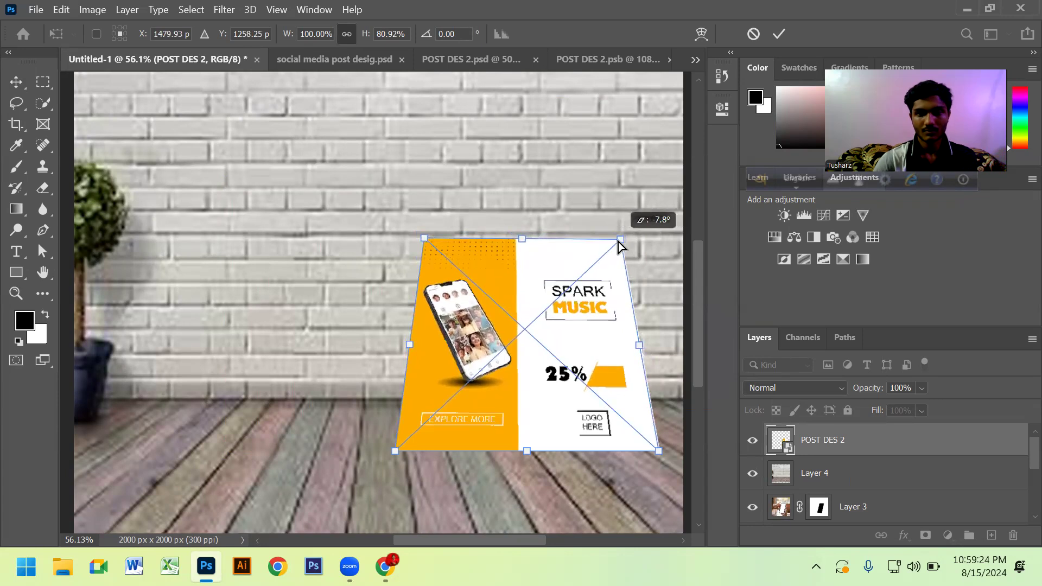
{"action": "key", "text": "Return"}
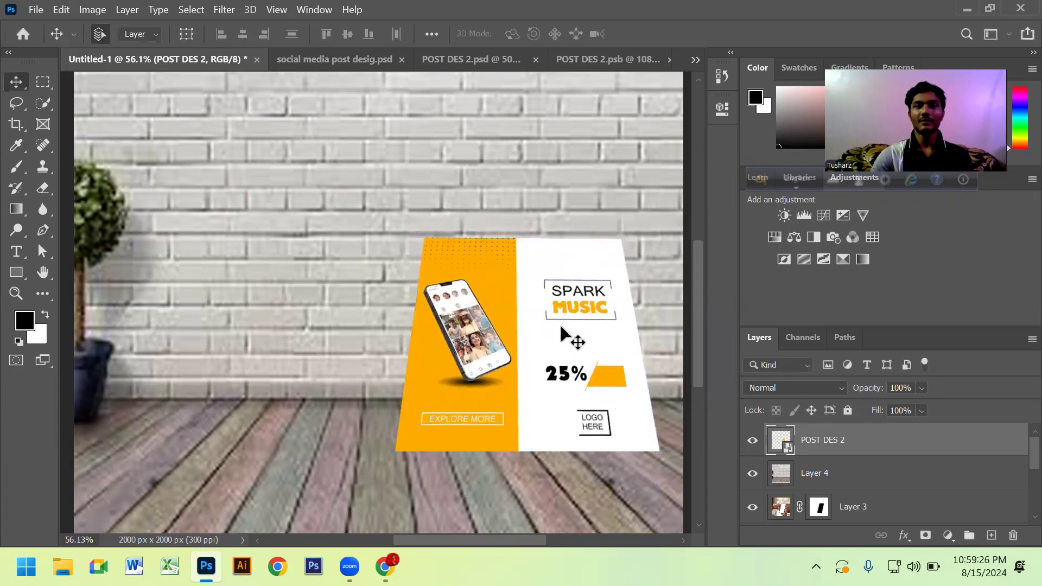
Create Layer 5 and move it below the POST DES 2 design.
{"action": "scroll", "coordinate": [567, 415], "scroll_direction": "down", "scroll_amount": 2}
{"action": "scroll", "coordinate": [421, 368], "scroll_direction": "up", "scroll_amount": 1}
{"action": "left_click", "coordinate": [992, 536]}
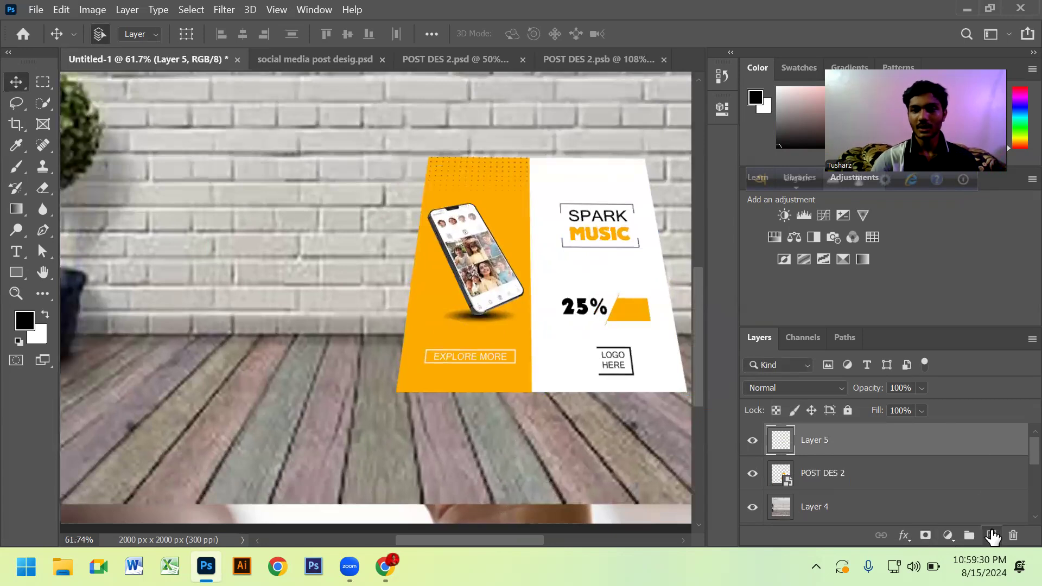
{"action": "left_click_drag", "start_coordinate": [835, 440], "coordinate": [833, 488]}
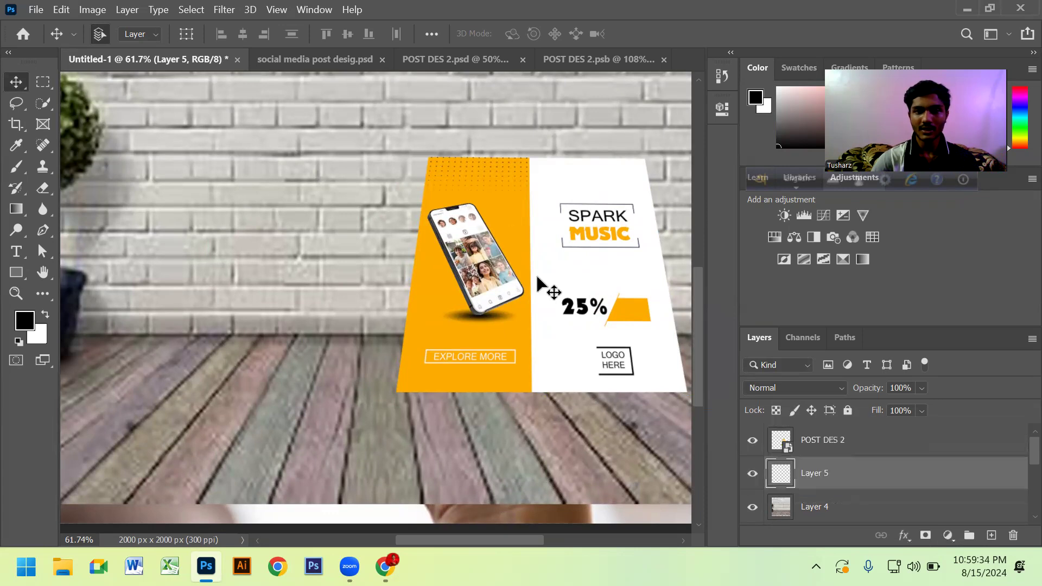
Select the Lasso tool and make POST DES 2 the active layer.
{"action": "left_click", "coordinate": [16, 172]}
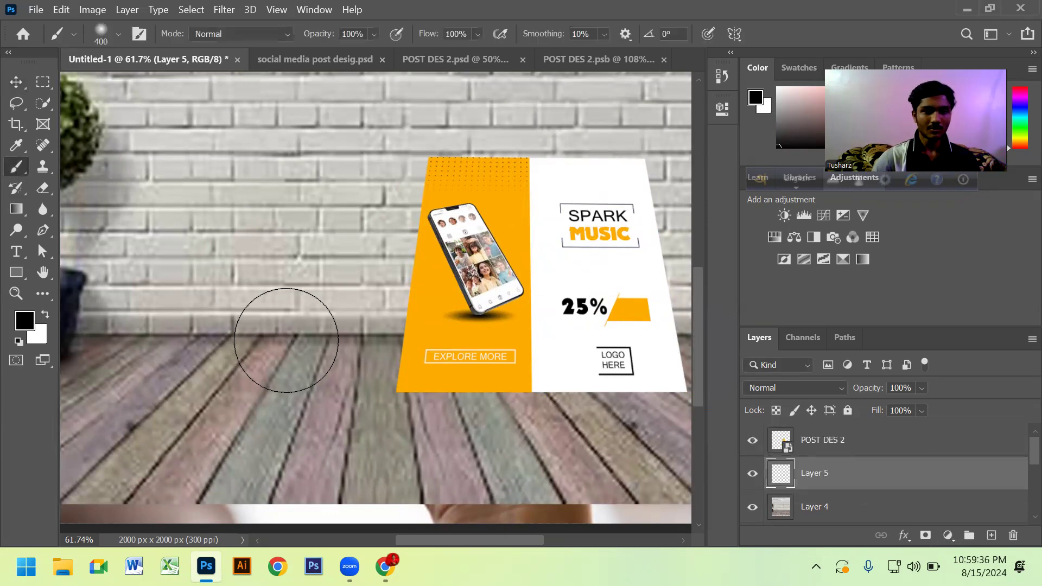
{"action": "scroll", "coordinate": [291, 332], "scroll_direction": "up", "scroll_amount": 2}
{"action": "scroll", "coordinate": [374, 319], "scroll_direction": "up", "scroll_amount": 1}
{"action": "scroll", "coordinate": [245, 201], "scroll_direction": "down", "scroll_amount": 3}
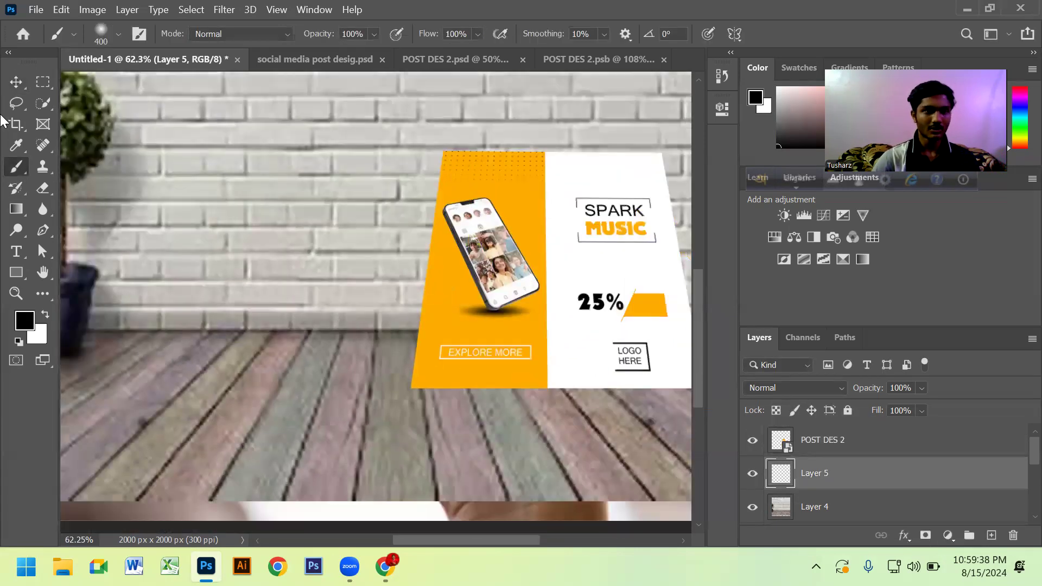
{"action": "left_click", "coordinate": [22, 99]}
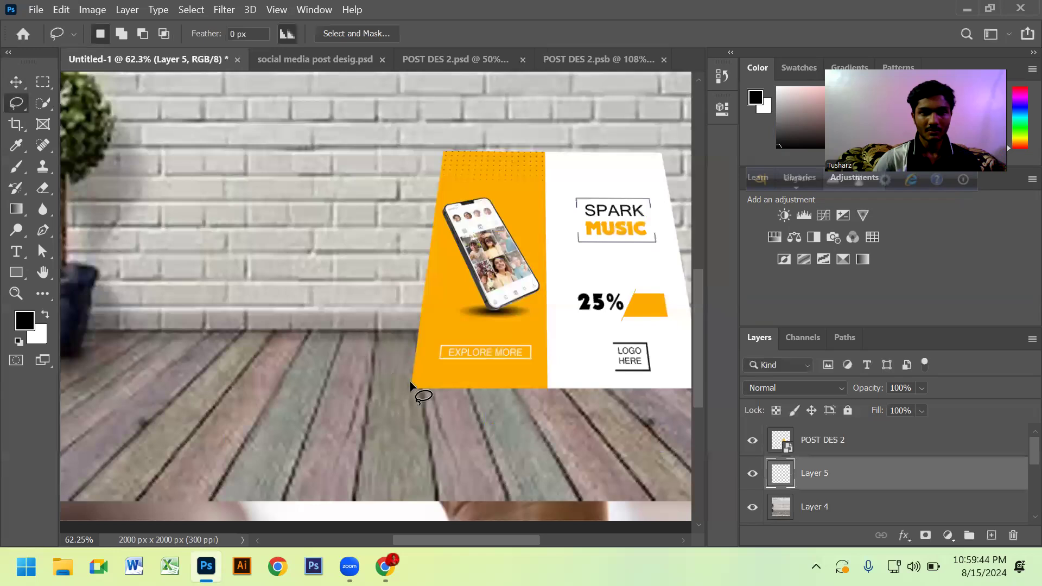
{"action": "left_click", "coordinate": [848, 452]}
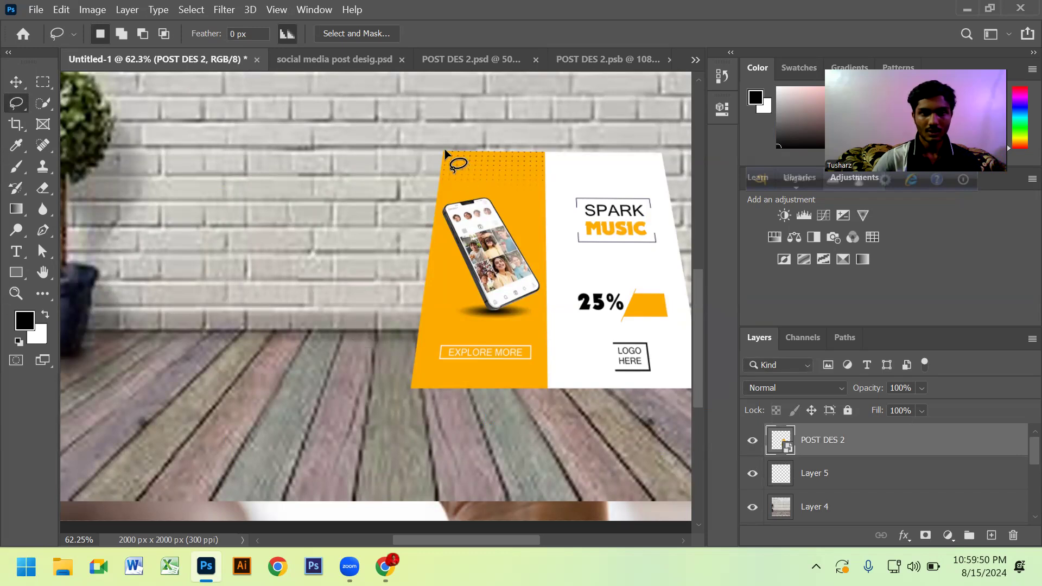
Draw a polygonal shadow selection from the post's top-left corner out onto the floor.
{"action": "right_click", "coordinate": [16, 104]}
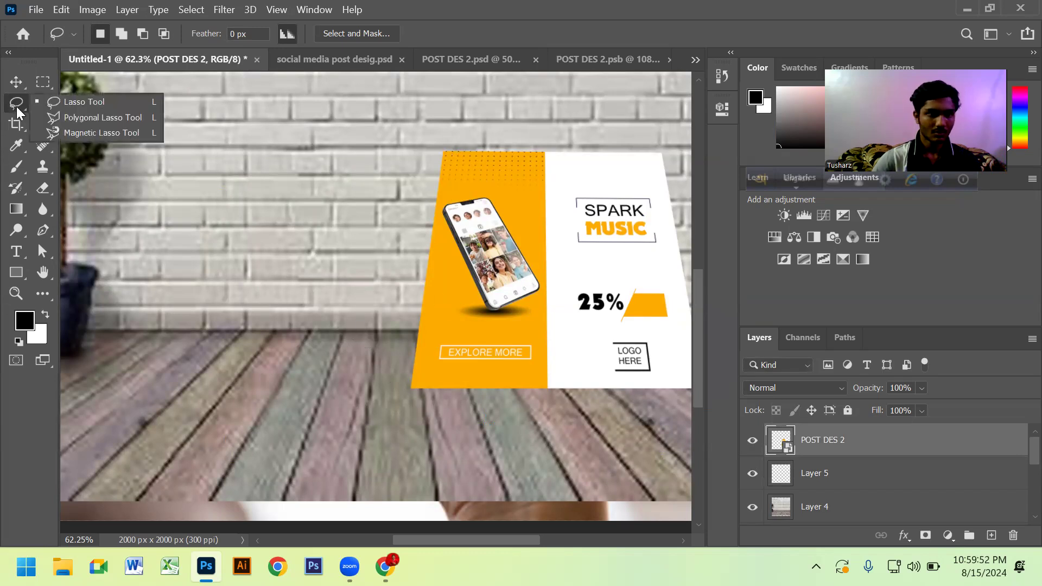
{"action": "left_click", "coordinate": [93, 116]}
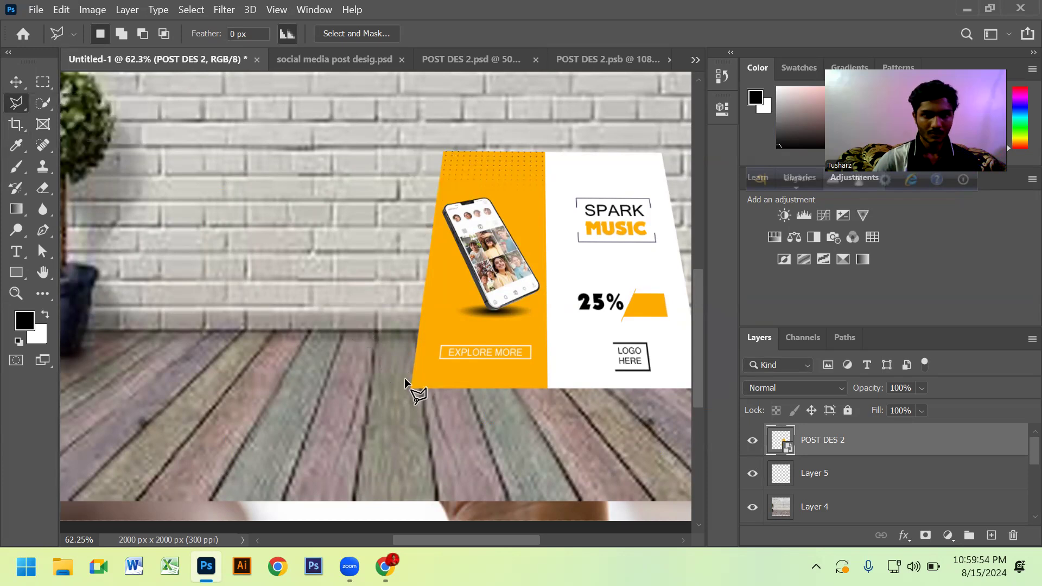
{"action": "left_click", "coordinate": [442, 152]}
{"action": "left_click", "coordinate": [470, 368]}
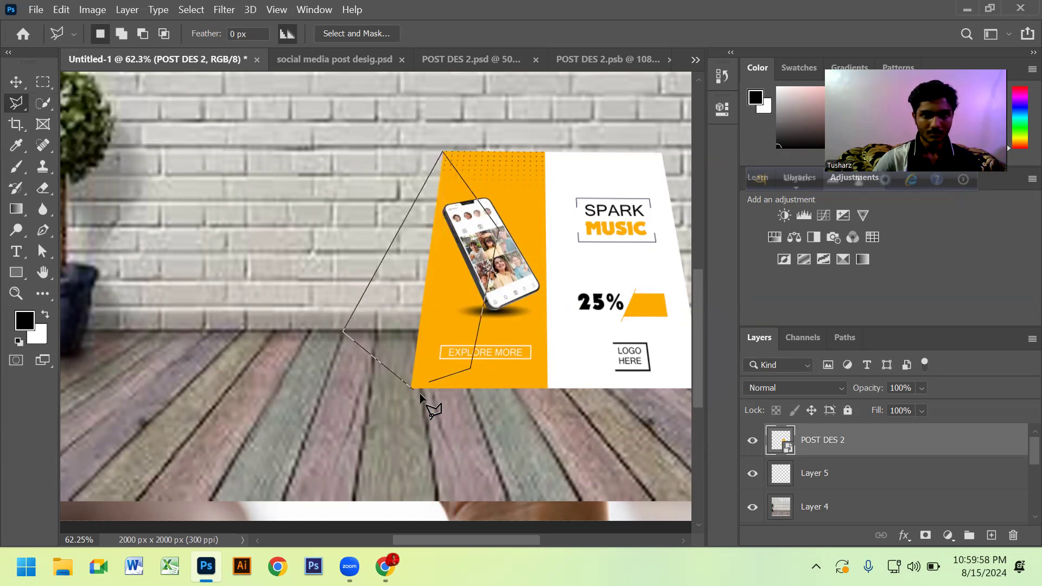
{"action": "left_click", "coordinate": [416, 392]}
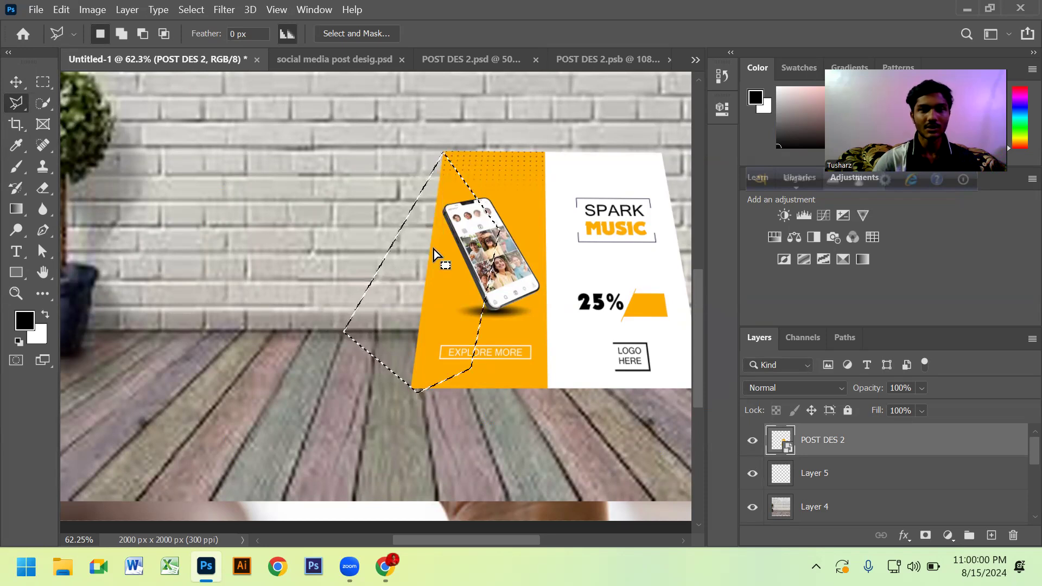
On Layer 5, paint soft black shadow along the post's left edge with a smaller brush.
{"action": "key", "text": "v"}
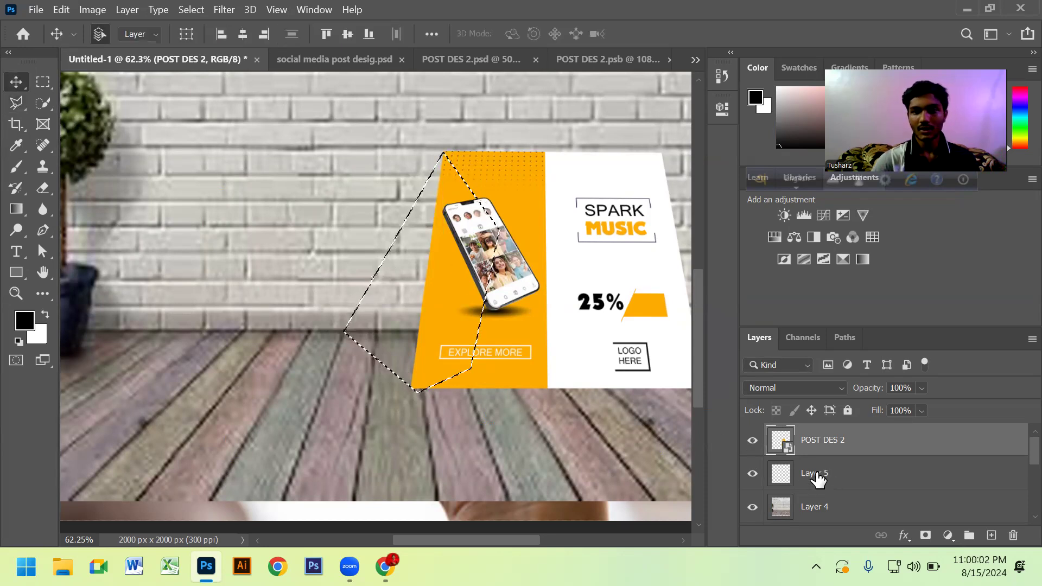
{"action": "left_click", "coordinate": [816, 474]}
{"action": "left_click", "coordinate": [753, 474]}
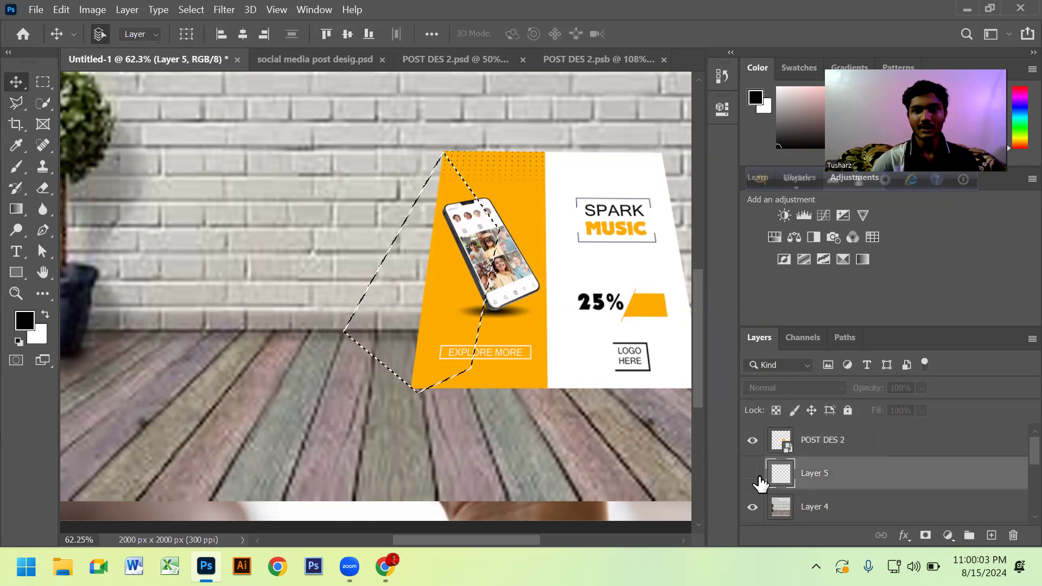
{"action": "left_click", "coordinate": [22, 167]}
{"action": "key", "text": "bracketleft"}
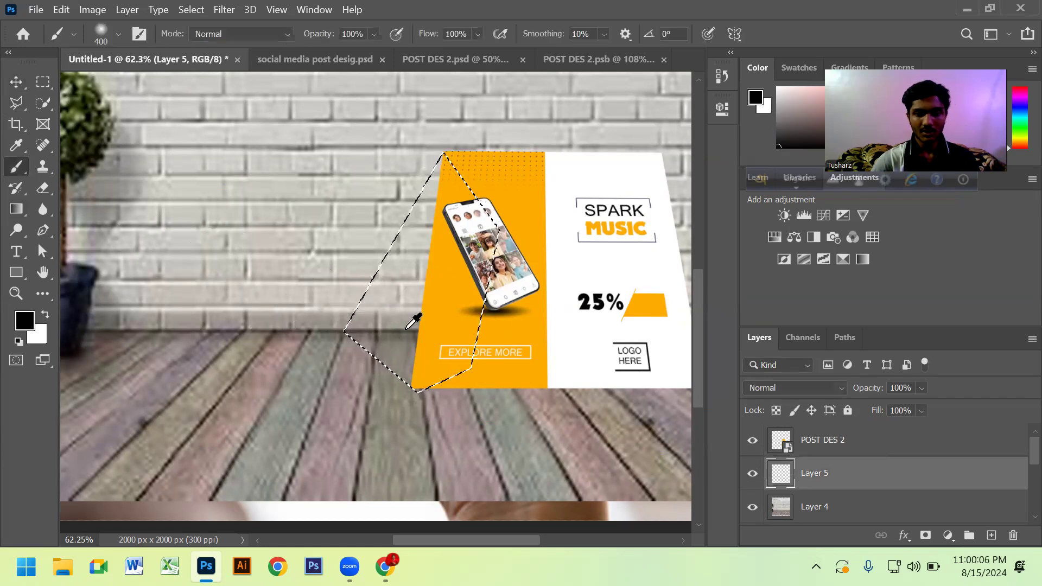
{"action": "scroll", "coordinate": [416, 320], "scroll_direction": "up", "scroll_amount": 3}
{"action": "key", "text": "bracketleft"}
{"action": "key", "text": "bracketleft"}
{"action": "key", "text": "bracketleft"}
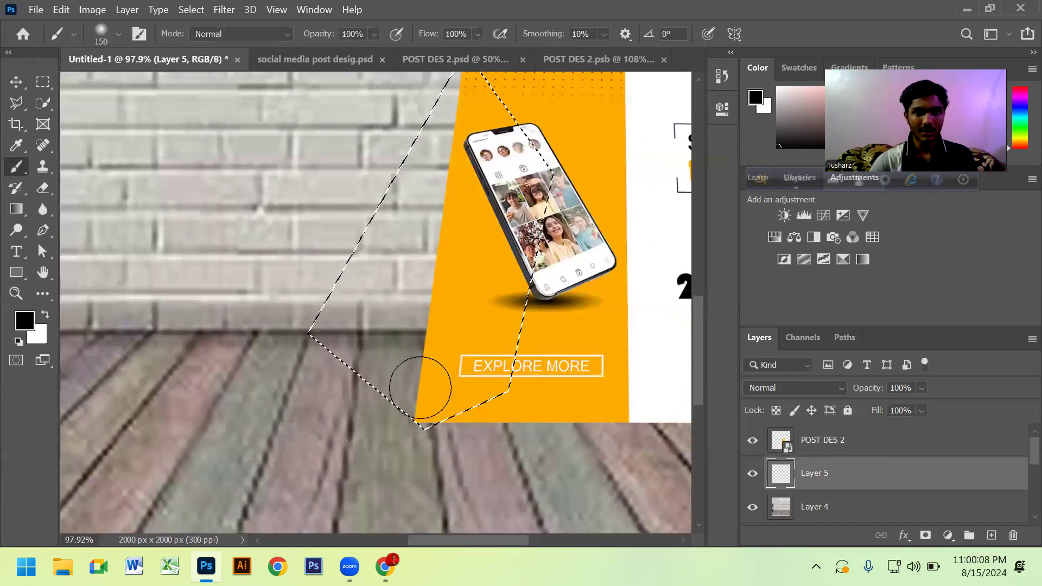
{"action": "mouse_move", "coordinate": [427, 389]}
{"action": "left_mouse_down"}
{"action": "mouse_move", "coordinate": [419, 337]}
{"action": "mouse_move", "coordinate": [405, 333]}
{"action": "mouse_move", "coordinate": [435, 356]}
{"action": "mouse_move", "coordinate": [426, 325]}
{"action": "mouse_move", "coordinate": [495, 141]}
{"action": "mouse_move", "coordinate": [465, 204]}
{"action": "mouse_move", "coordinate": [456, 298]}
{"action": "mouse_move", "coordinate": [456, 261]}
{"action": "mouse_move", "coordinate": [435, 343]}
{"action": "left_mouse_up"}
Brush more shadow with a larger brush, then deselect.
{"action": "key", "text": "bracketright"}
{"action": "key", "text": "bracketright"}
{"action": "key", "text": "bracketright"}
{"action": "mouse_move", "coordinate": [503, 280]}
{"action": "left_mouse_down"}
{"action": "mouse_move", "coordinate": [477, 325]}
{"action": "mouse_move", "coordinate": [478, 314]}
{"action": "mouse_move", "coordinate": [493, 315]}
{"action": "left_mouse_up"}
{"action": "left_click", "coordinate": [16, 81]}
{"action": "scroll", "coordinate": [347, 369], "scroll_direction": "down", "scroll_amount": 1}
{"action": "scroll", "coordinate": [347, 369], "scroll_direction": "down", "scroll_amount": 3}
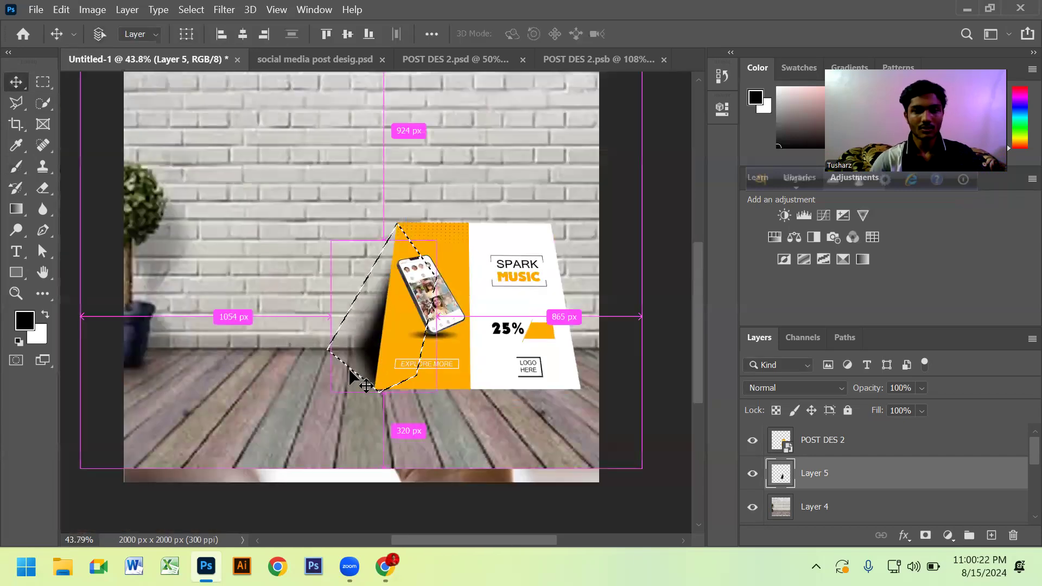
{"action": "key", "text": "ctrl+d"}
{"action": "scroll", "coordinate": [360, 369], "scroll_direction": "up", "scroll_amount": 4}
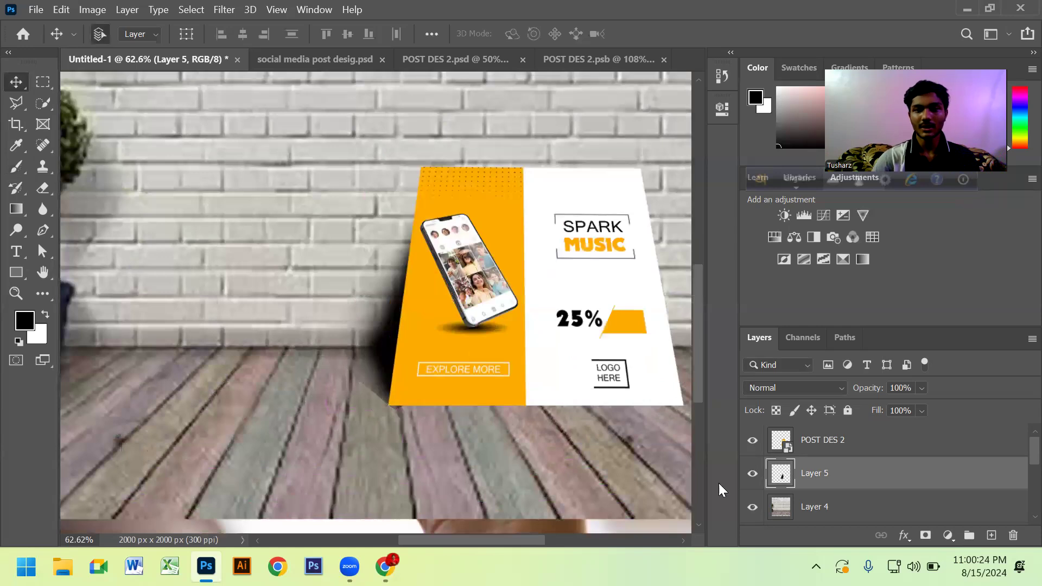
Lower the Layer 5 shadow's Fill to 40%.
{"action": "scroll", "coordinate": [320, 388], "scroll_direction": "up", "scroll_amount": 4}
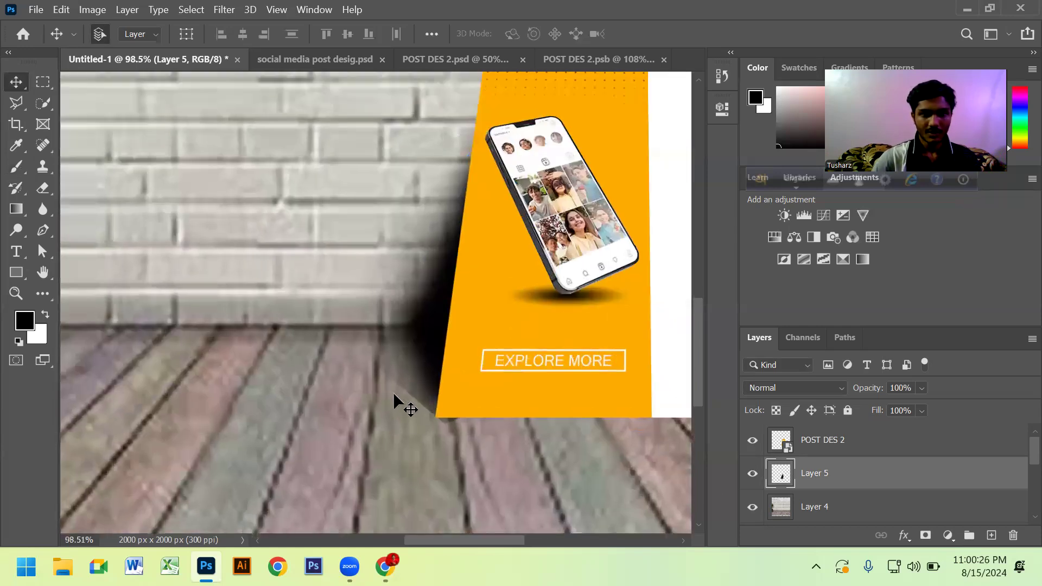
{"action": "scroll", "coordinate": [380, 385], "scroll_direction": "down", "scroll_amount": 4}
{"action": "left_click", "coordinate": [921, 410]}
{"action": "left_click_drag", "start_coordinate": [912, 429], "coordinate": [905, 430]}
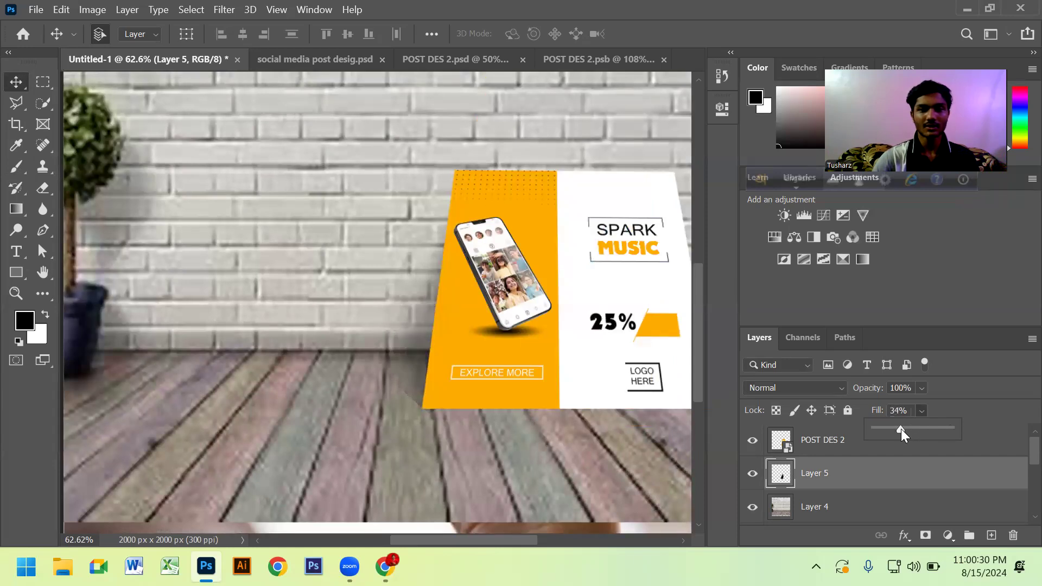
{"action": "scroll", "coordinate": [407, 478], "scroll_direction": "down", "scroll_amount": 4}
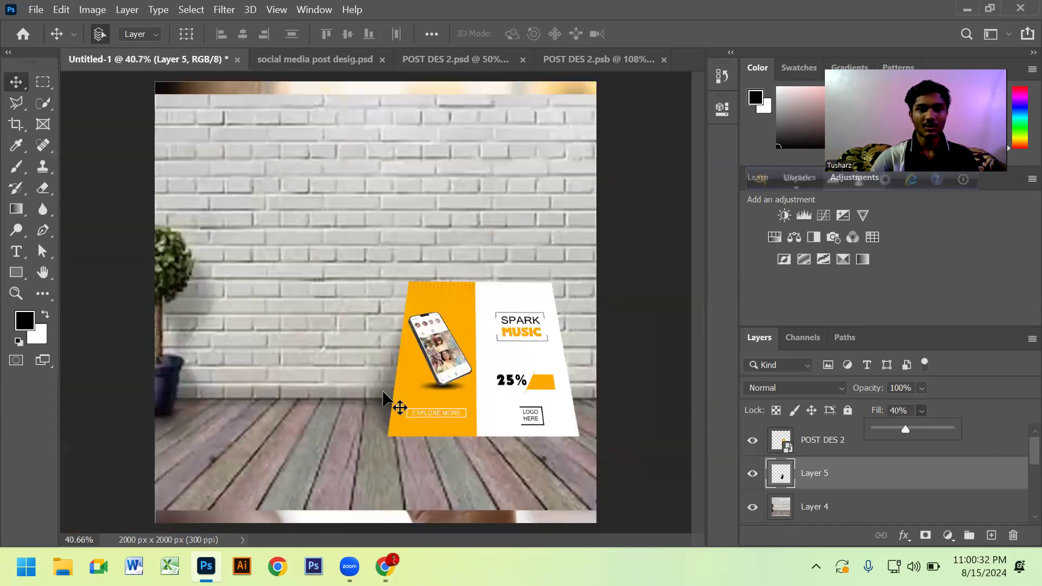
{"action": "left_click", "coordinate": [15, 82]}
{"action": "scroll", "coordinate": [868, 435], "scroll_direction": "up", "scroll_amount": 2}
{"action": "scroll", "coordinate": [836, 442], "scroll_direction": "down", "scroll_amount": 2}
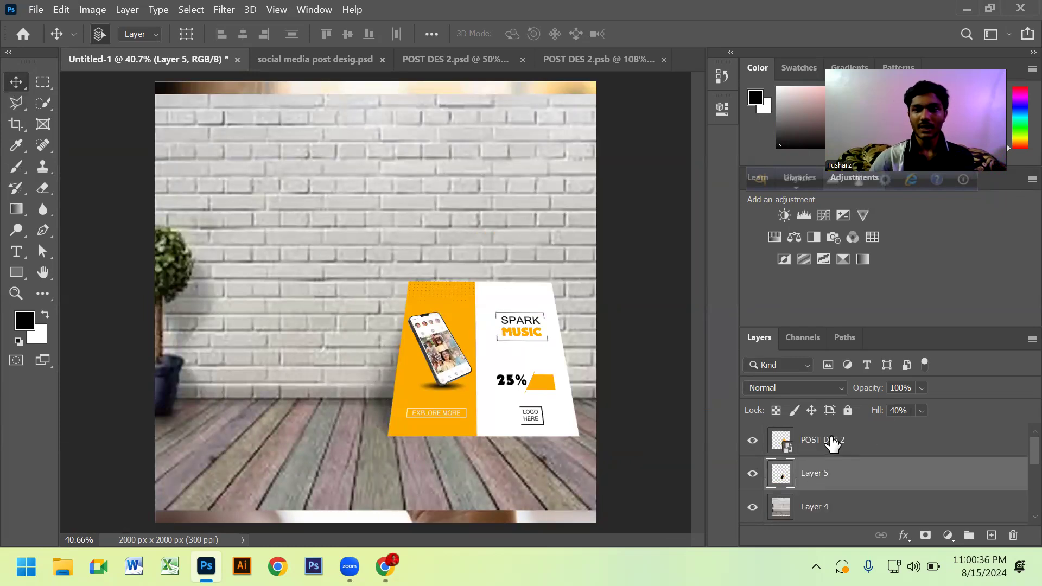
Rename the POST DES 2 layer to 'PLACE YOUR DESIGN HERE'.
{"action": "left_click", "coordinate": [827, 448]}
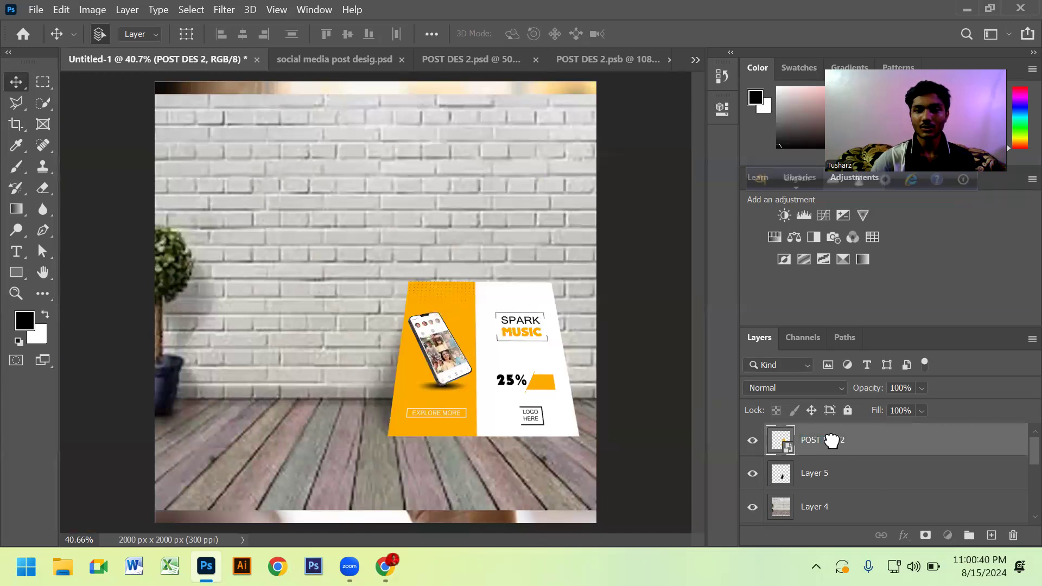
{"action": "left_click", "coordinate": [816, 460]}
{"action": "double_click", "coordinate": [819, 441]}
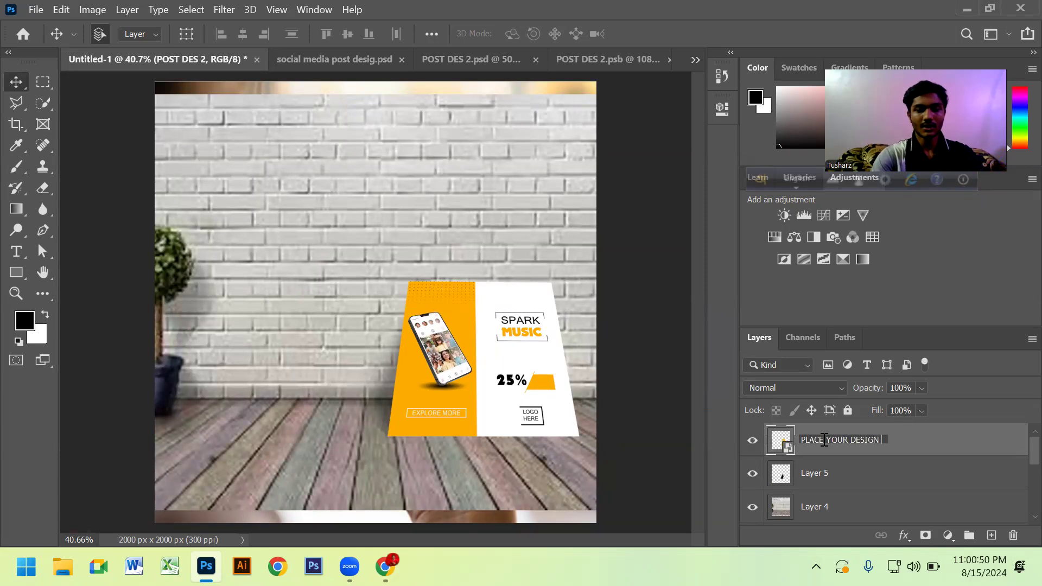
{"action": "type", "text": "HERE"}
{"action": "left_click", "coordinate": [862, 479]}
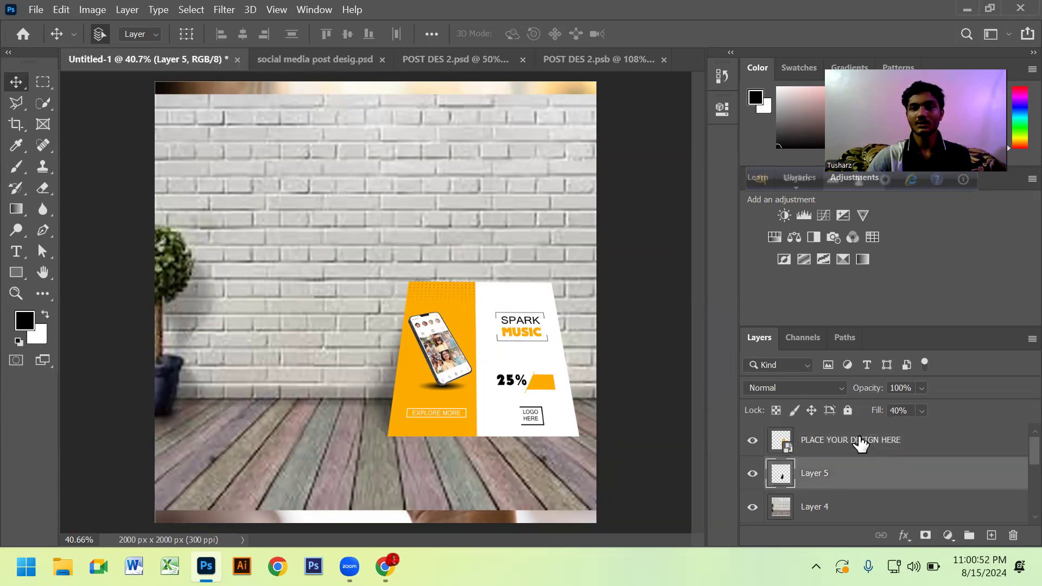
{"action": "left_click", "coordinate": [856, 443]}
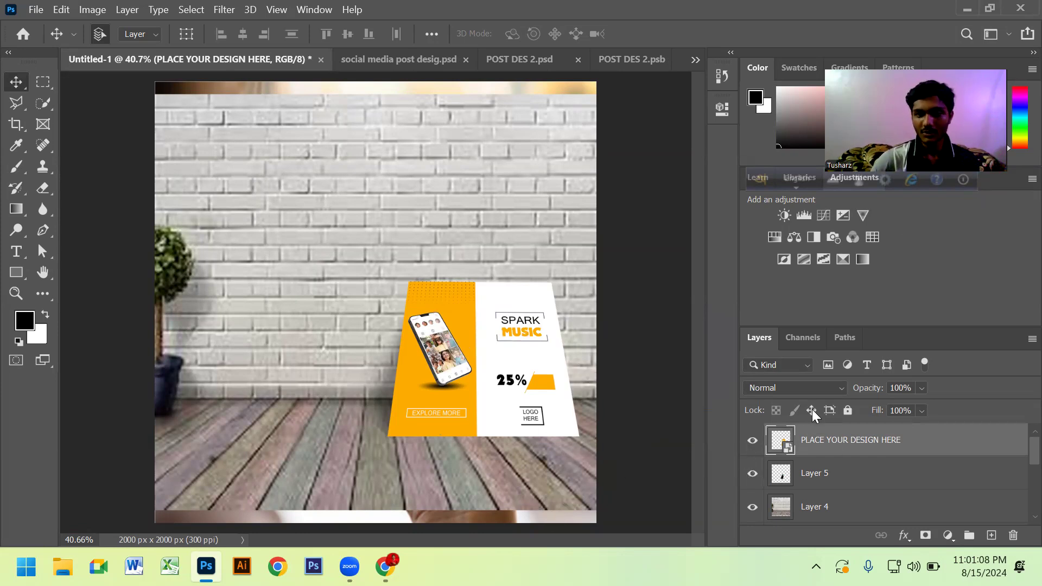
Open the design smart object's contents and hide the old POST DES 2 design.
{"action": "double_click", "coordinate": [781, 442]}
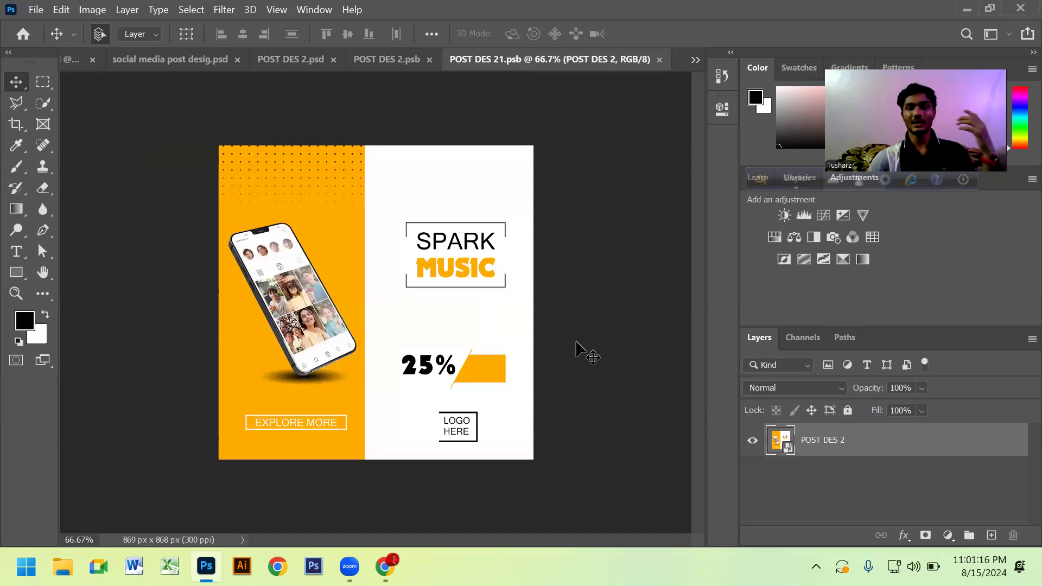
{"action": "left_click", "coordinate": [73, 60]}
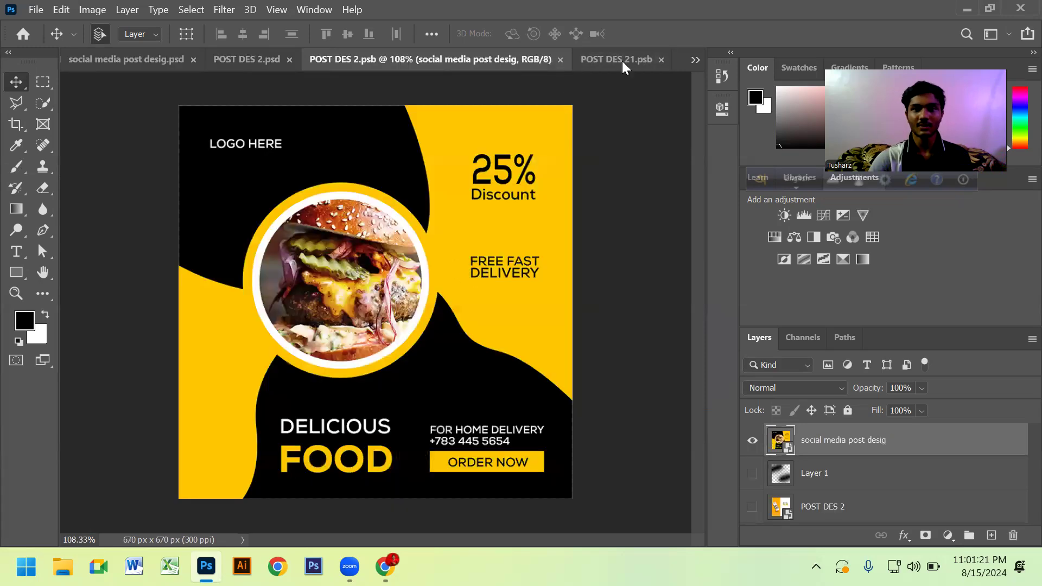
{"action": "left_click", "coordinate": [621, 62]}
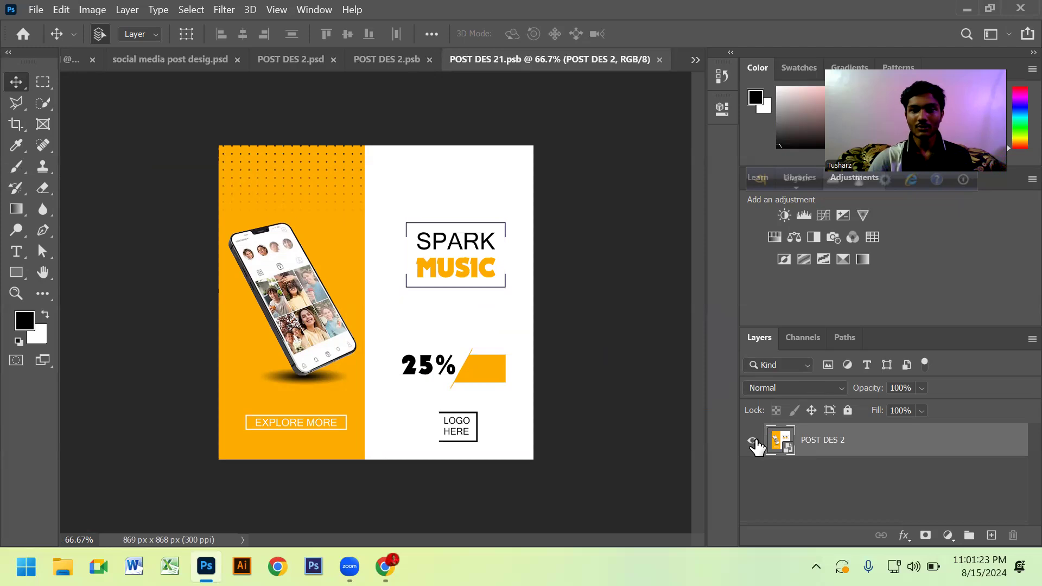
{"action": "left_click", "coordinate": [753, 442]}
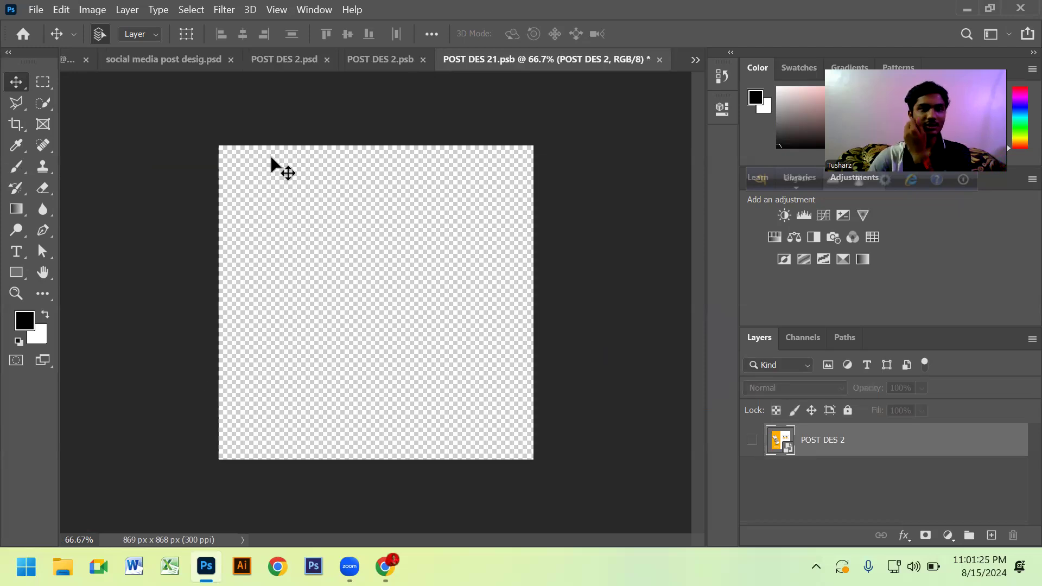
Place Embedded the DELICIOUS FOOD post image, save the smart object, and return to the mockup.
{"action": "key", "text": "alt+f"}
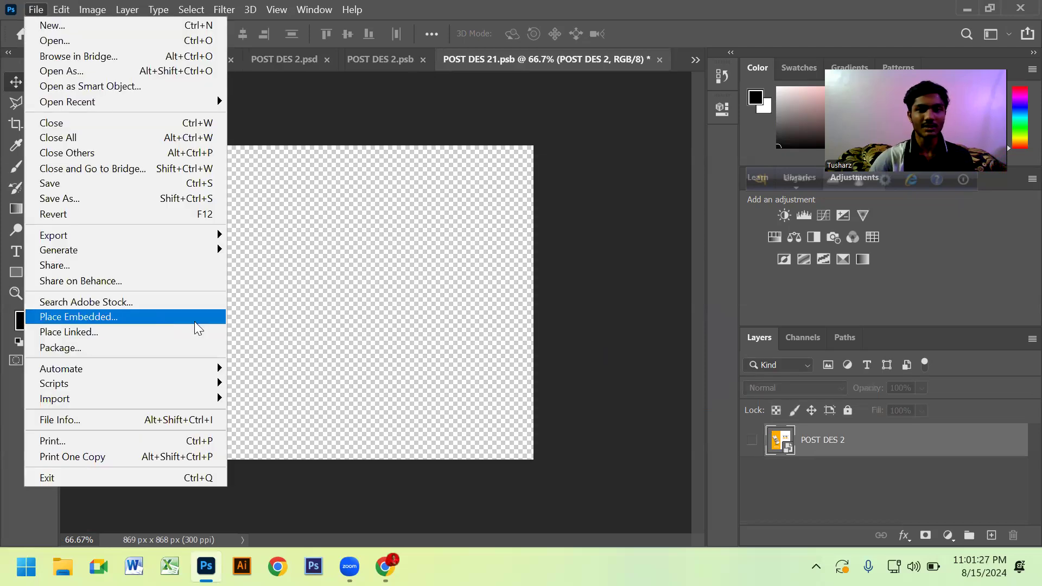
{"action": "left_click", "coordinate": [197, 317]}
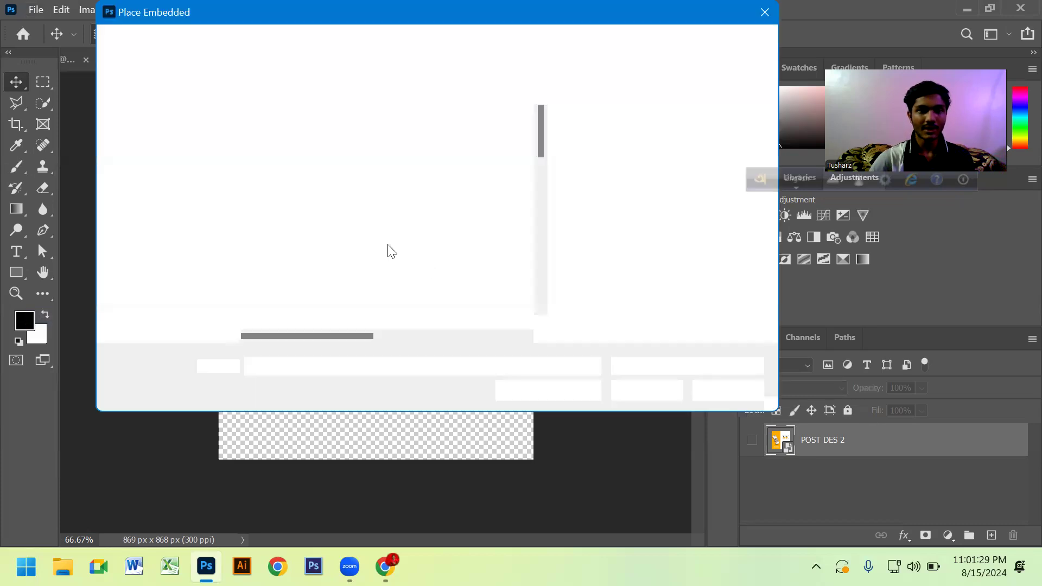
{"action": "scroll", "coordinate": [404, 268], "scroll_direction": "down", "scroll_amount": 2}
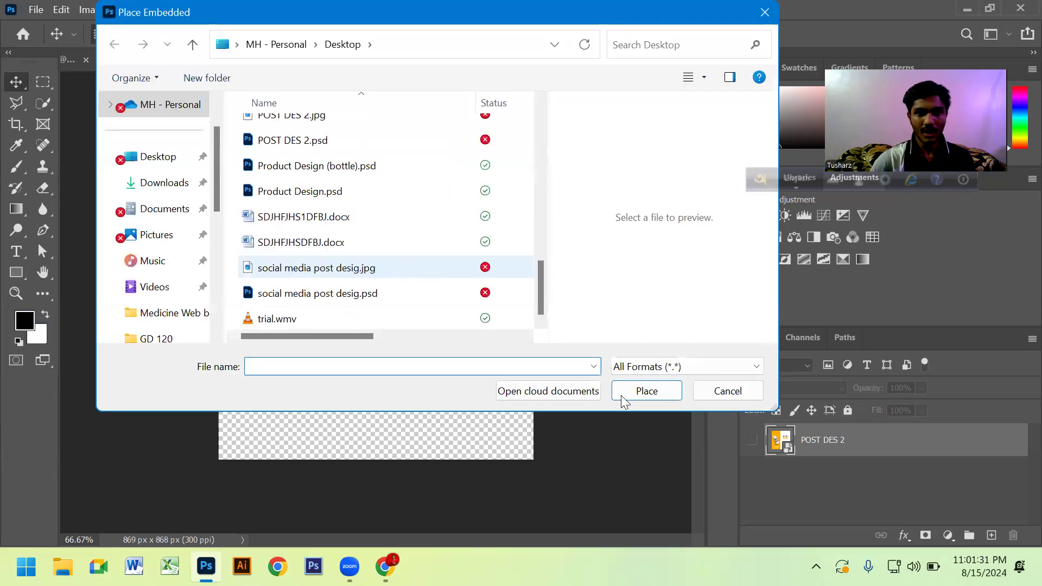
{"action": "key", "text": "Return"}
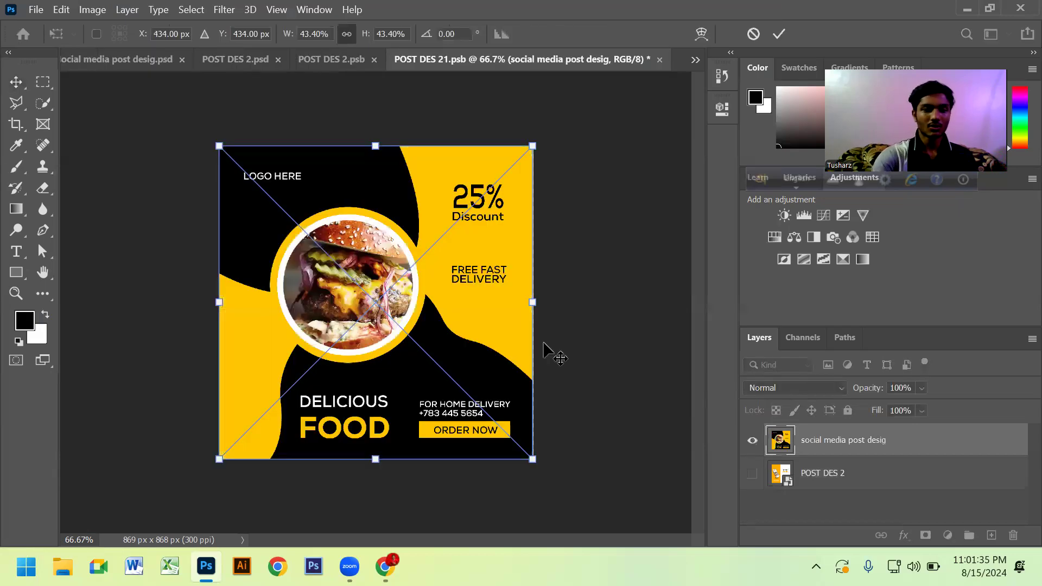
{"action": "key", "text": "Return"}
{"action": "key", "text": "ctrl+s"}
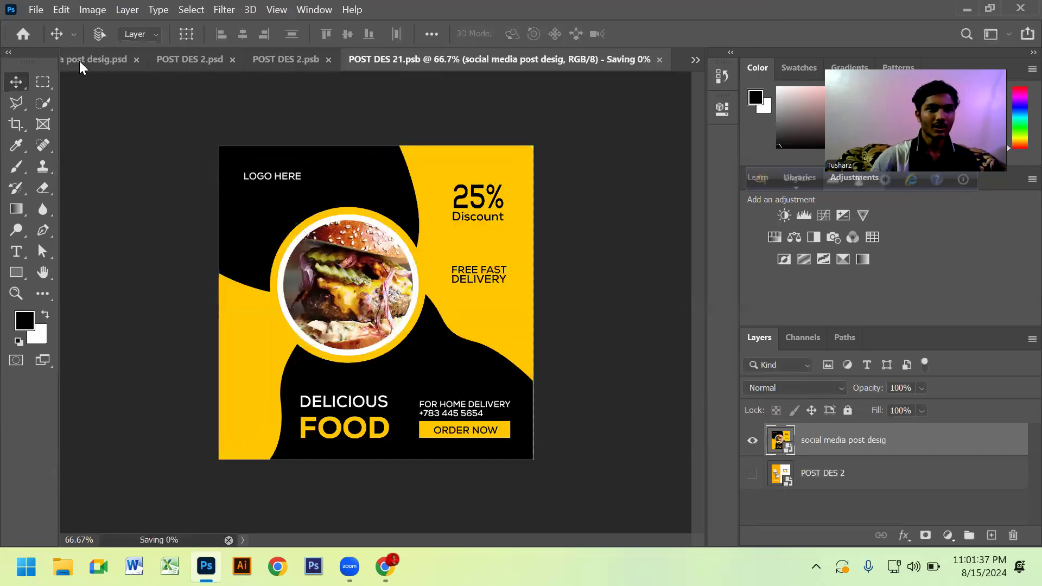
{"action": "left_click", "coordinate": [81, 66]}
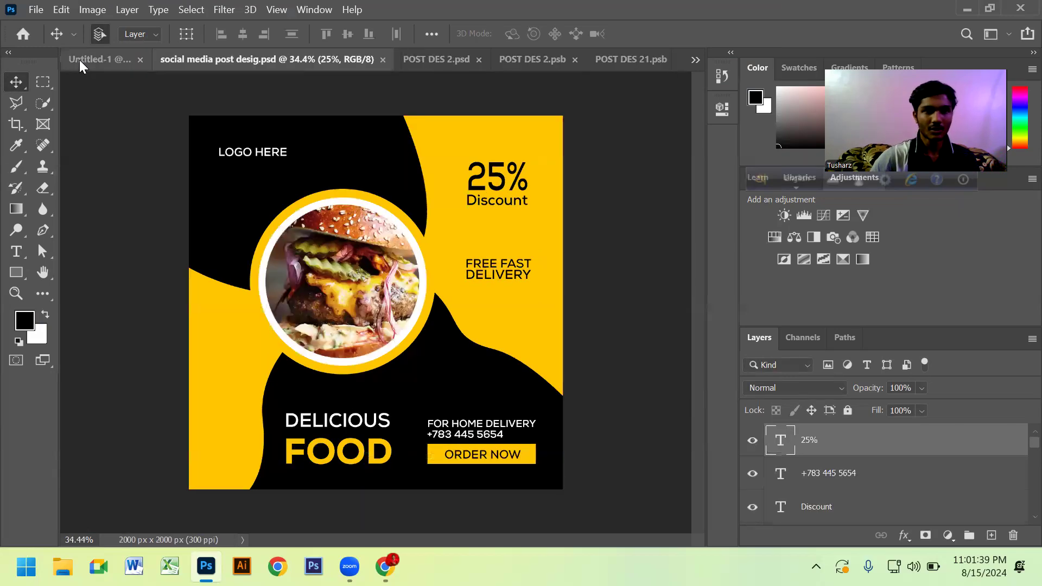
{"action": "left_click", "coordinate": [81, 65]}
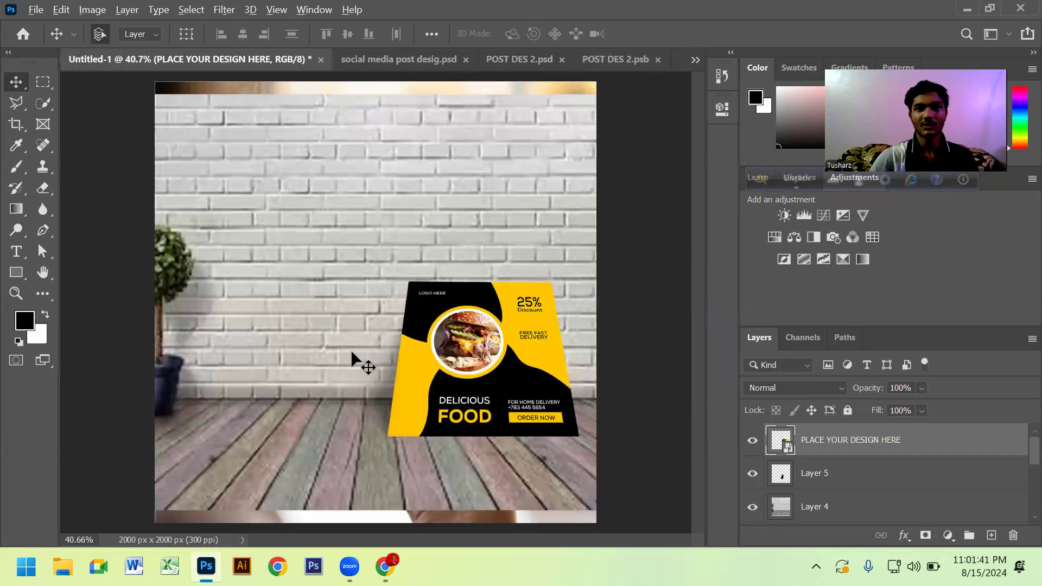
Zoom around the mockup to review the DELICIOUS FOOD burger ad on the wall.
{"action": "scroll", "coordinate": [351, 358], "scroll_direction": "up", "scroll_amount": 1}
{"action": "scroll", "coordinate": [477, 268], "scroll_direction": "down", "scroll_amount": 2}
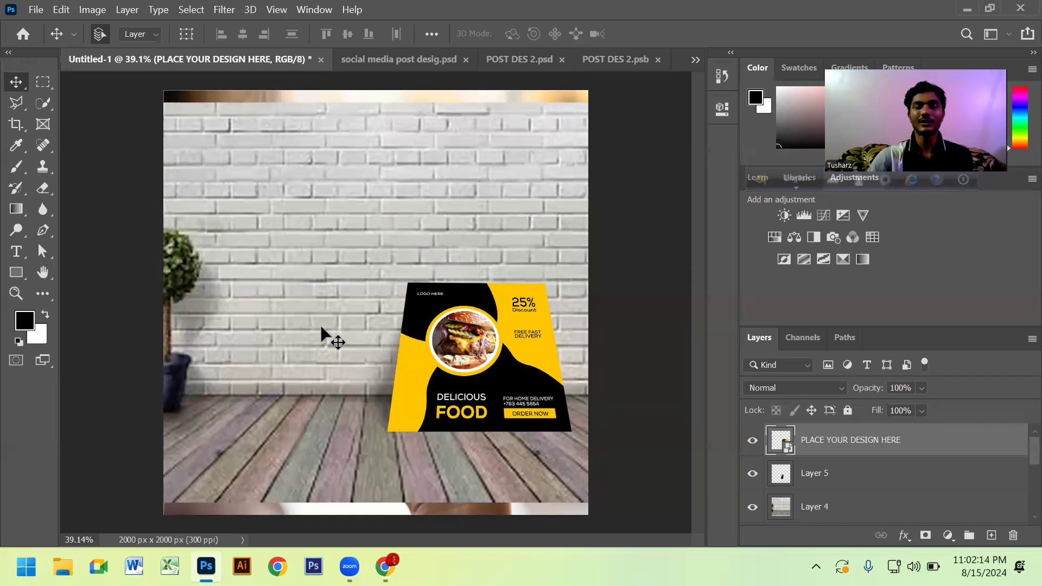
{"action": "scroll", "coordinate": [431, 363], "scroll_direction": "down", "scroll_amount": 2}
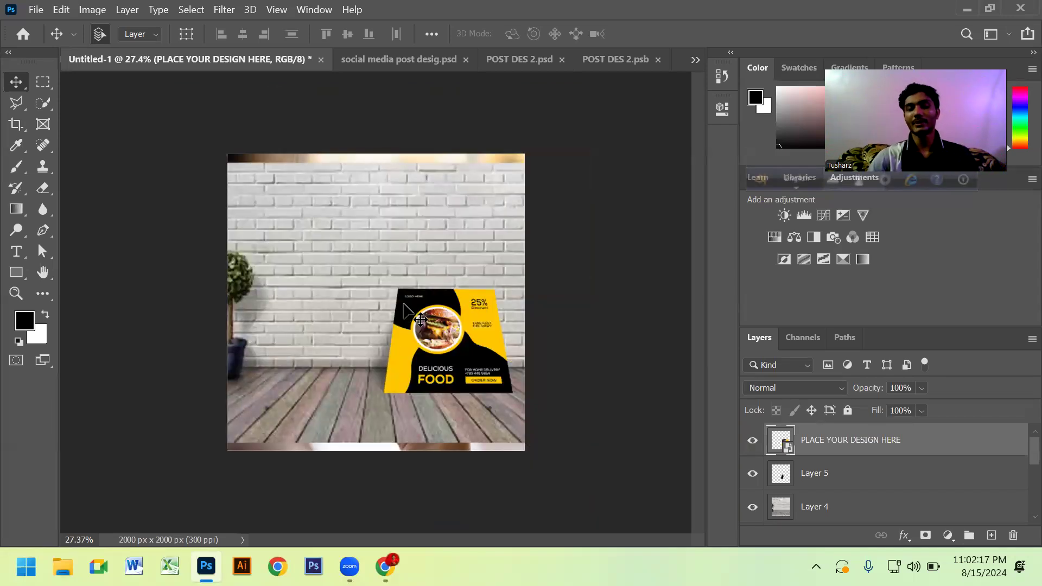
{"action": "scroll", "coordinate": [453, 330], "scroll_direction": "up", "scroll_amount": 2}
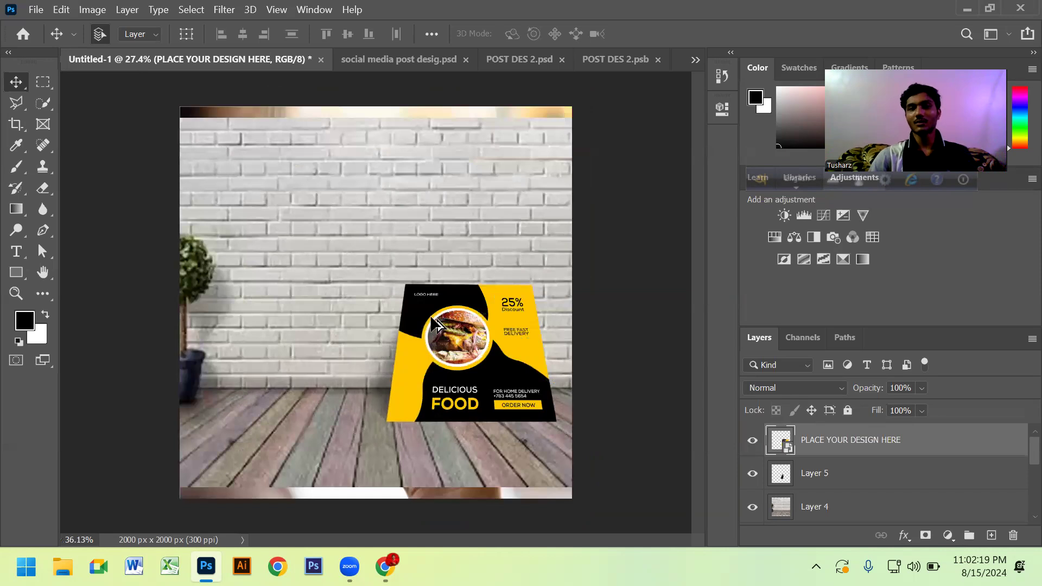
{"action": "scroll", "coordinate": [437, 324], "scroll_direction": "up", "scroll_amount": 1}
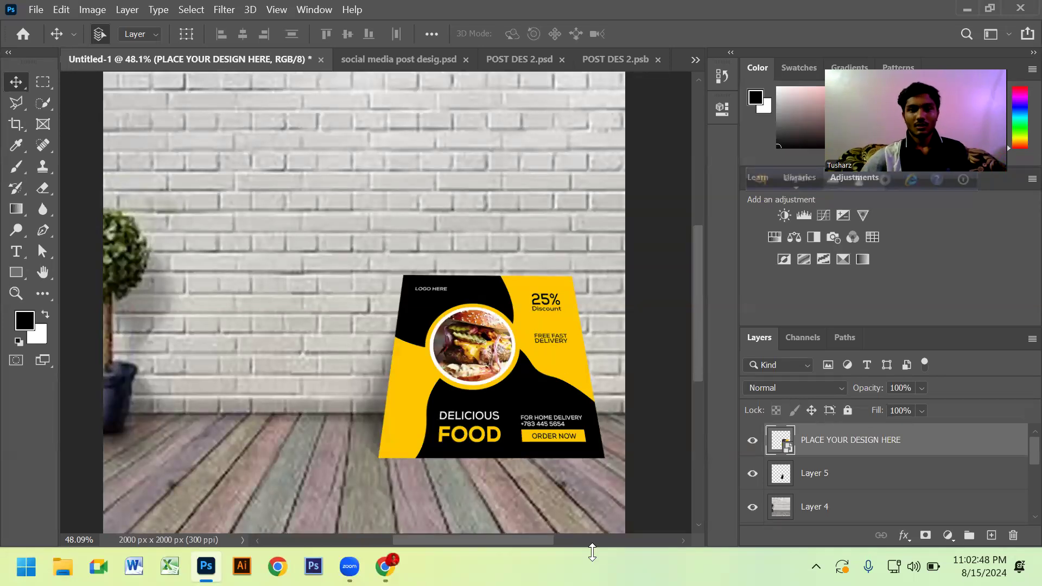
Glance at Chrome's wall image results, then minimize Photoshop to the desktop.
{"action": "left_click", "coordinate": [385, 566]}
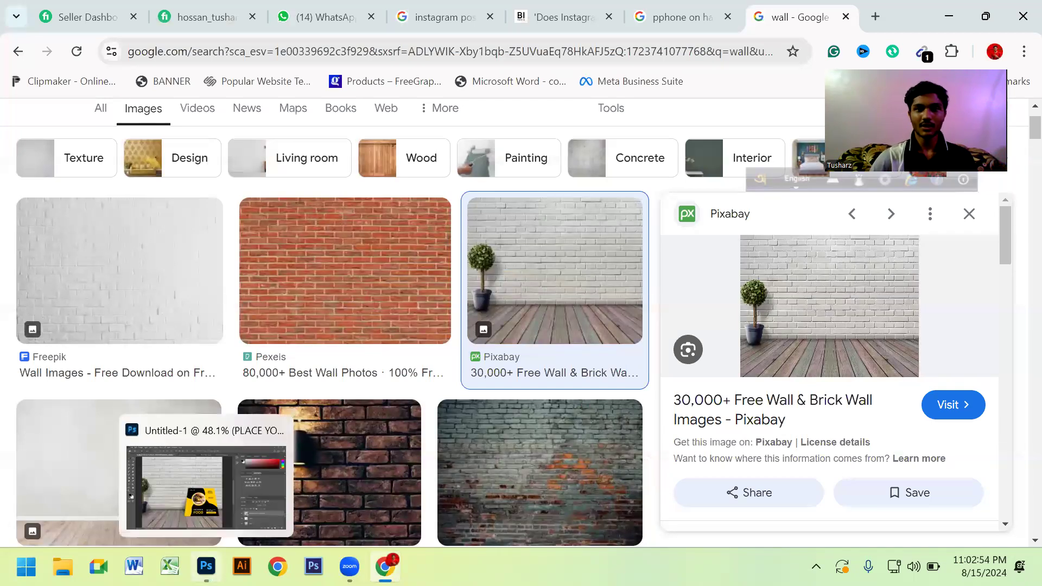
{"action": "left_click", "coordinate": [207, 566]}
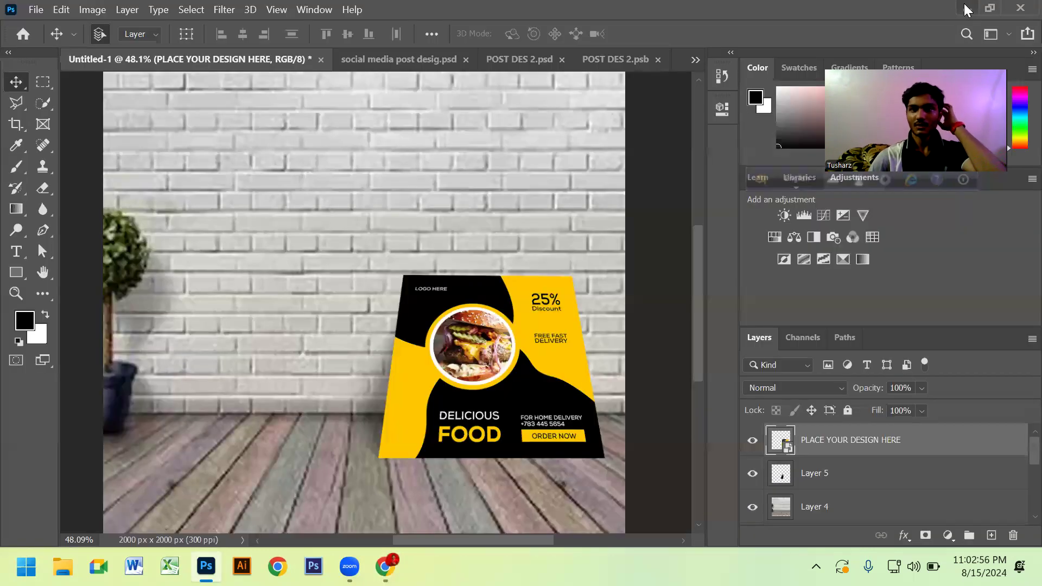
{"action": "left_click", "coordinate": [965, 10]}
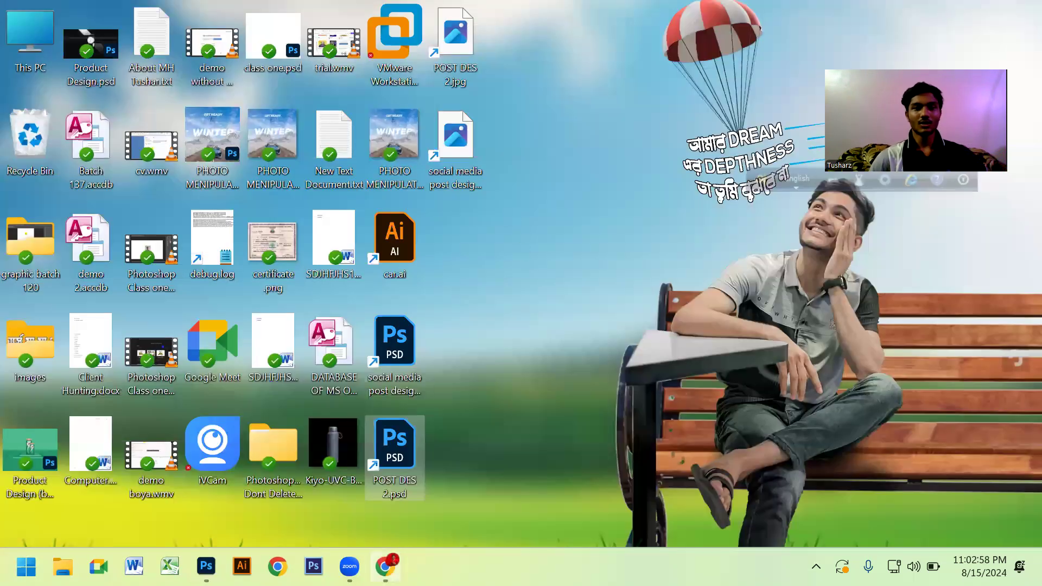
Refresh the desktop so the post images show thumbnails, and minimize the Zoom pop-up.
{"action": "right_click", "coordinate": [612, 177]}
{"action": "left_click", "coordinate": [581, 201]}
{"action": "right_click", "coordinate": [651, 174]}
{"action": "left_click", "coordinate": [657, 200]}
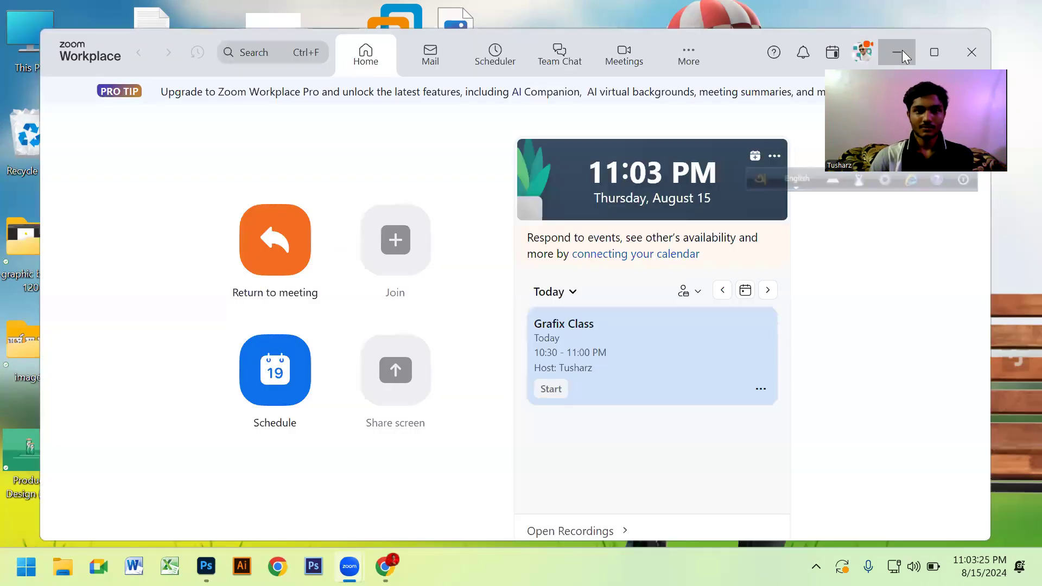
{"action": "left_click", "coordinate": [902, 50]}
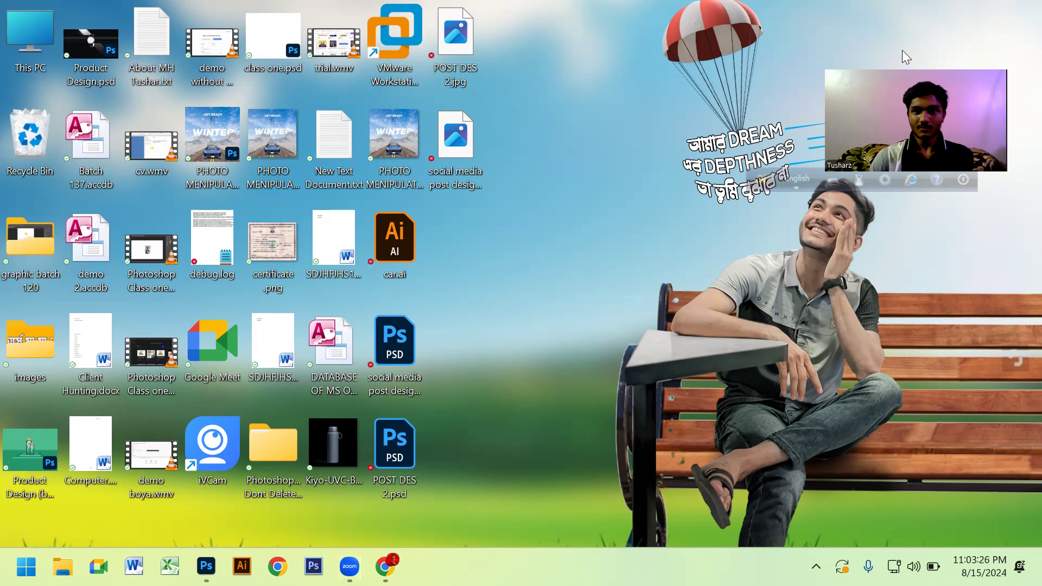